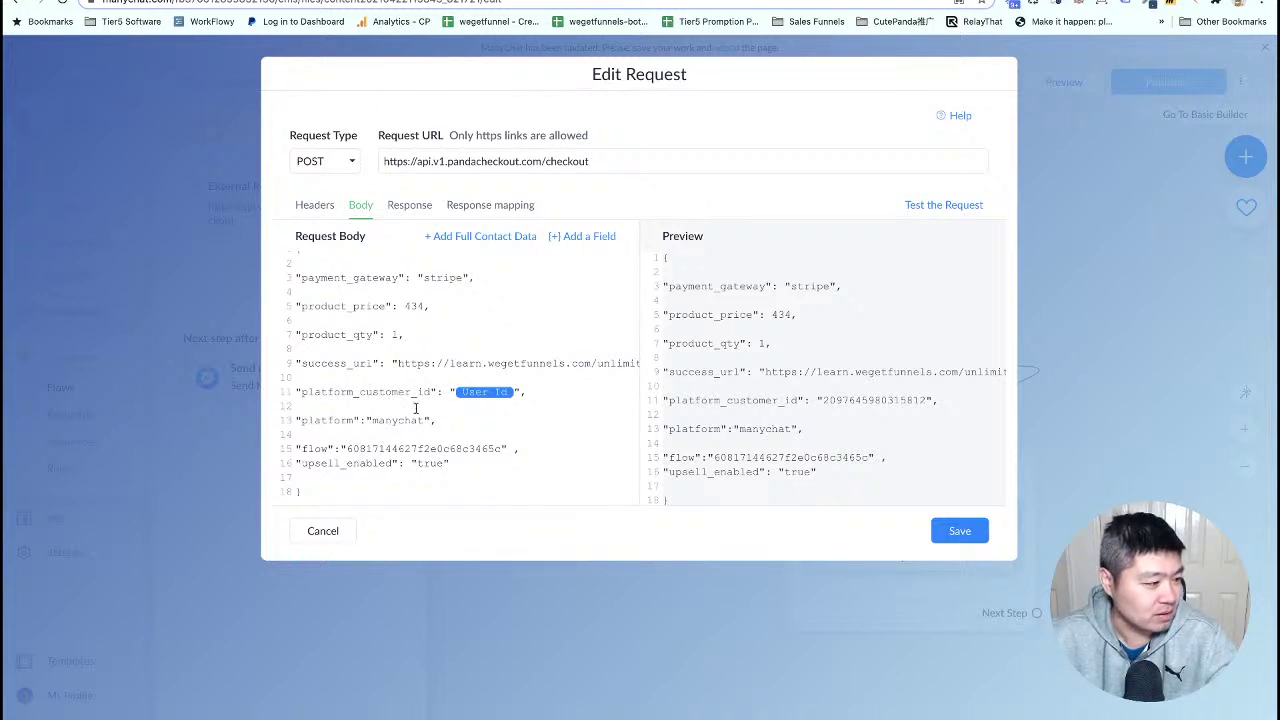
{"action": "left_click", "coordinate": [537, 365]}
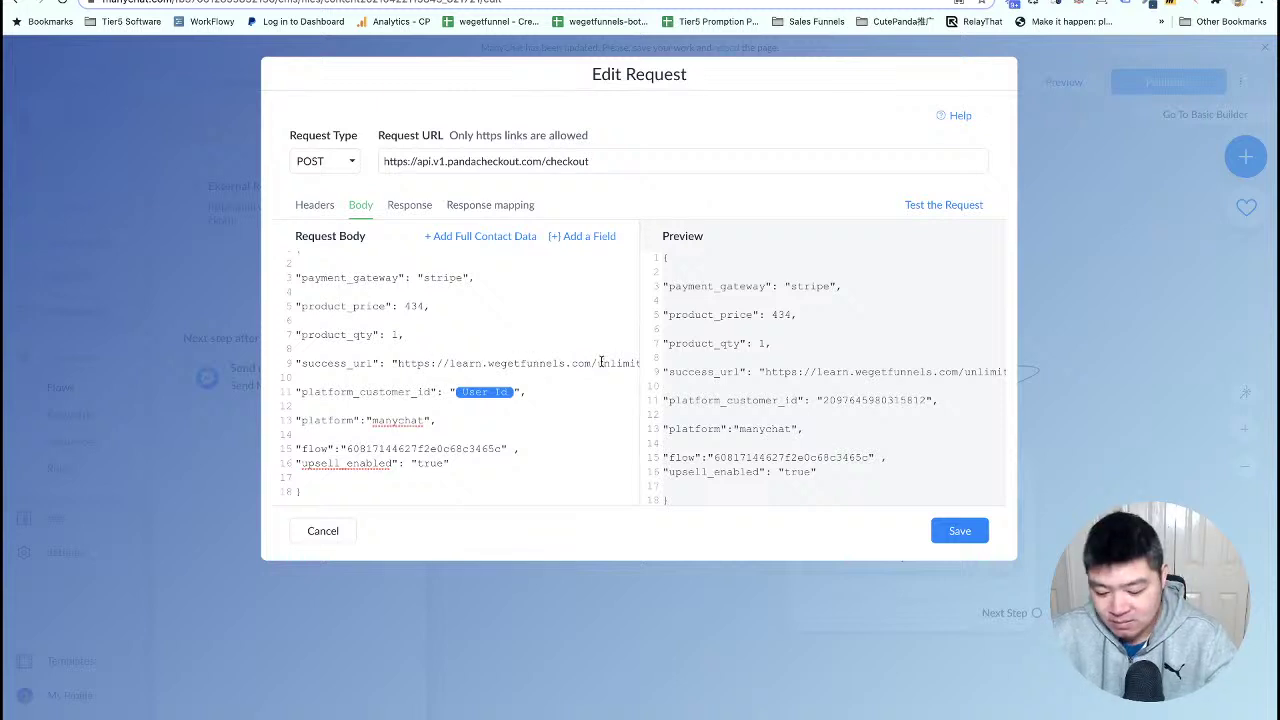
{"action": "key", "text": "BackSpace"}
{"action": "key", "text": "BackSpace"}
{"action": "key", "text": "BackSpace"}
{"action": "key", "text": "BackSpace"}
{"action": "key", "text": "BackSpace"}
{"action": "key", "text": "BackSpace"}
{"action": "key", "text": "BackSpace"}
{"action": "key", "text": "BackSpace"}
{"action": "key", "text": "BackSpace"}
{"action": "key", "text": "BackSpace"}
{"action": "key", "text": "BackSpace"}
{"action": "key", "text": "BackSpace"}
{"action": "key", "text": "BackSpace"}
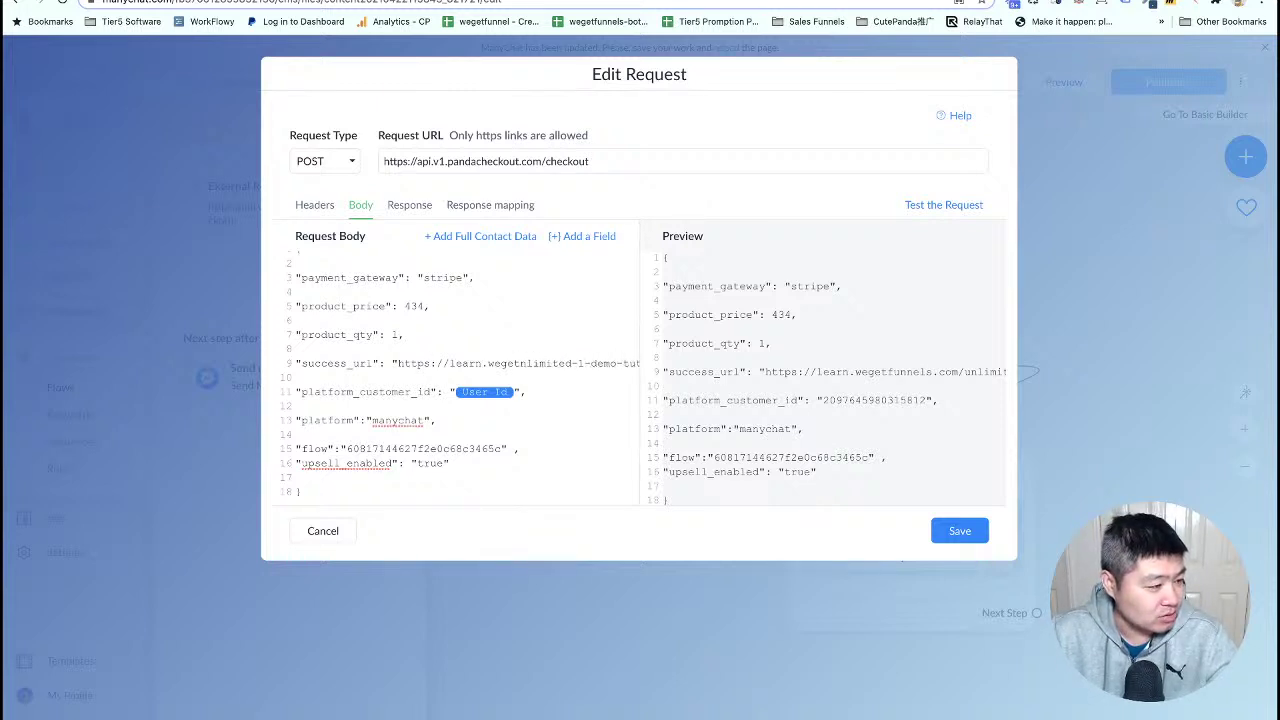
{"action": "left_click_drag", "start_coordinate": [618, 365], "coordinate": [447, 360]}
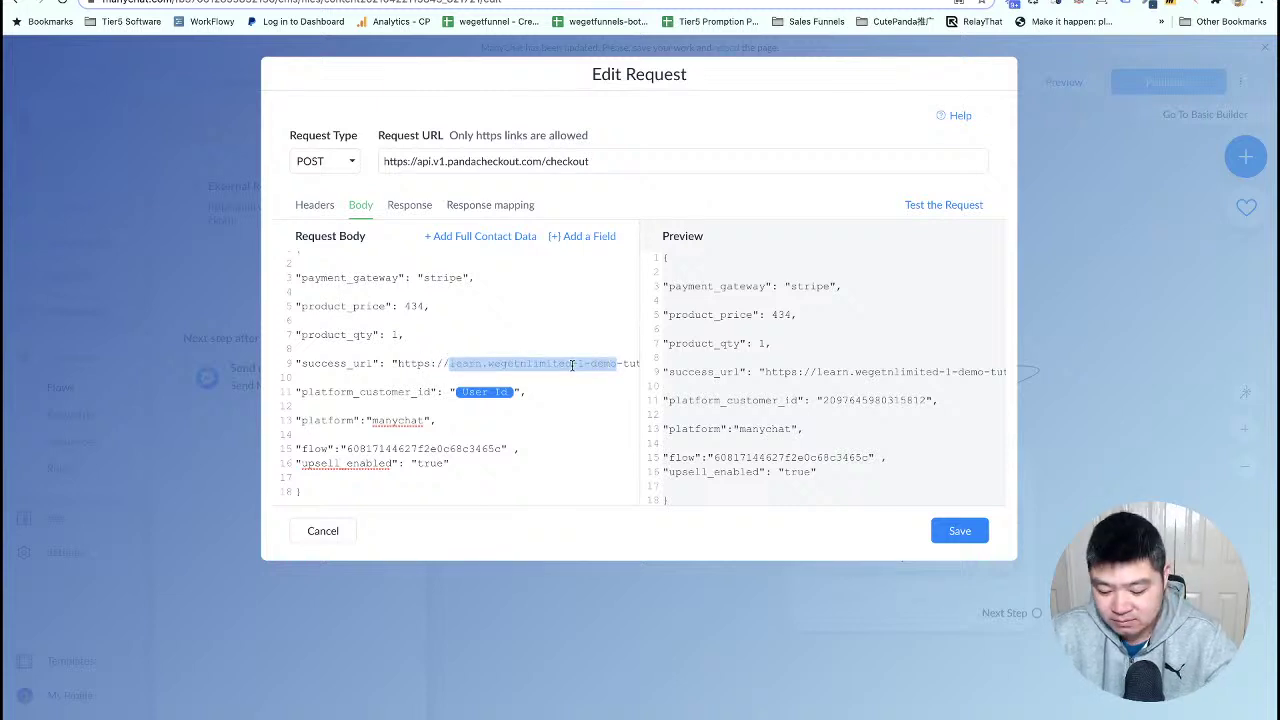
{"action": "key", "text": "BackSpace"}
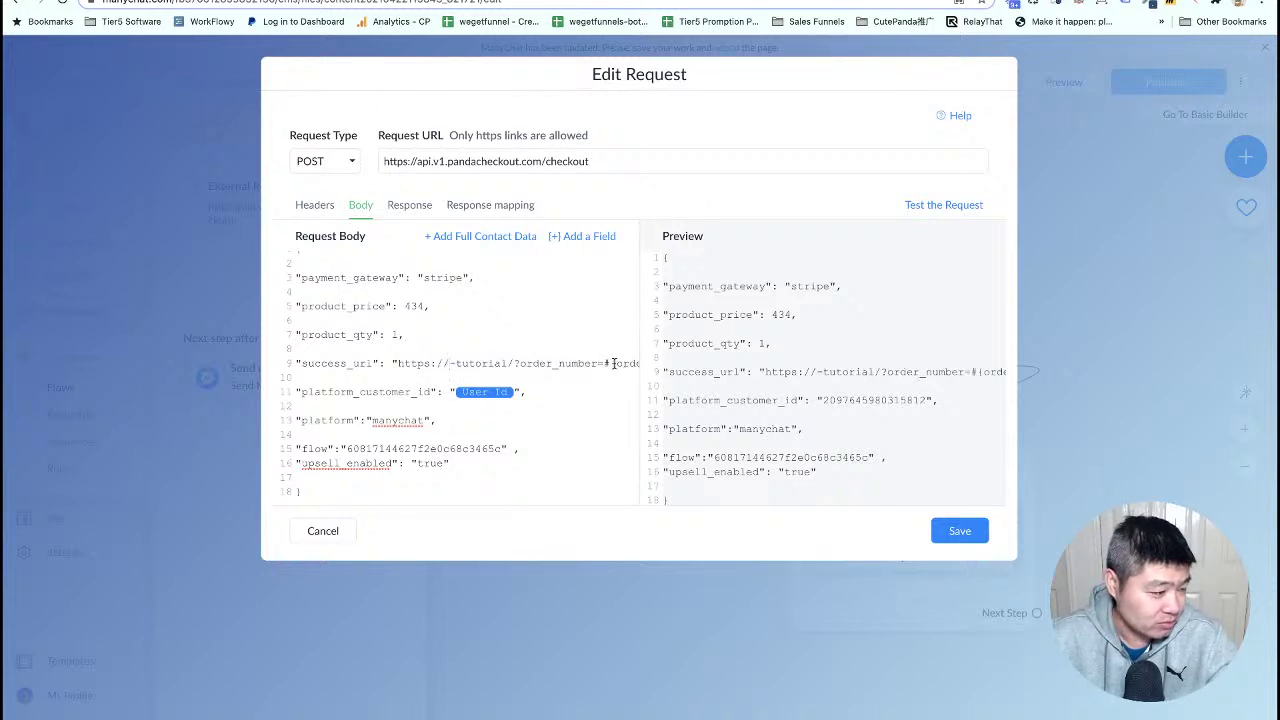
{"action": "left_click_drag", "start_coordinate": [624, 363], "coordinate": [454, 360]}
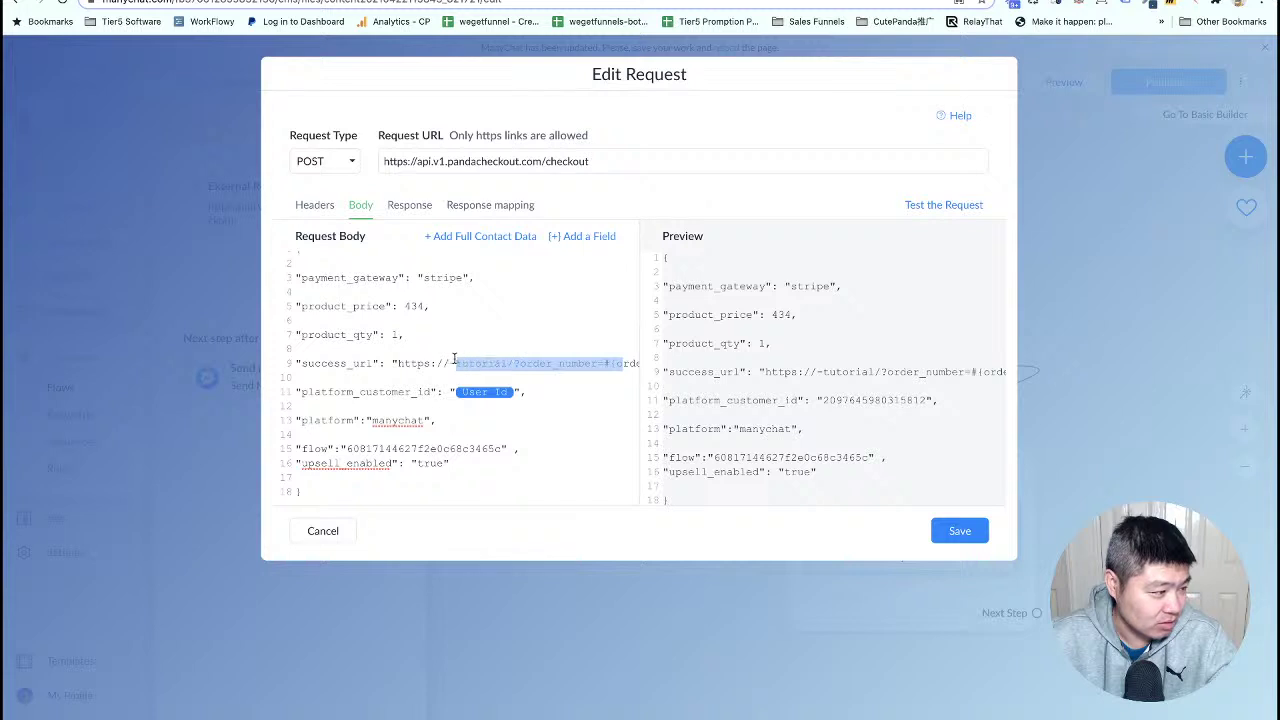
{"action": "key", "text": "BackSpace"}
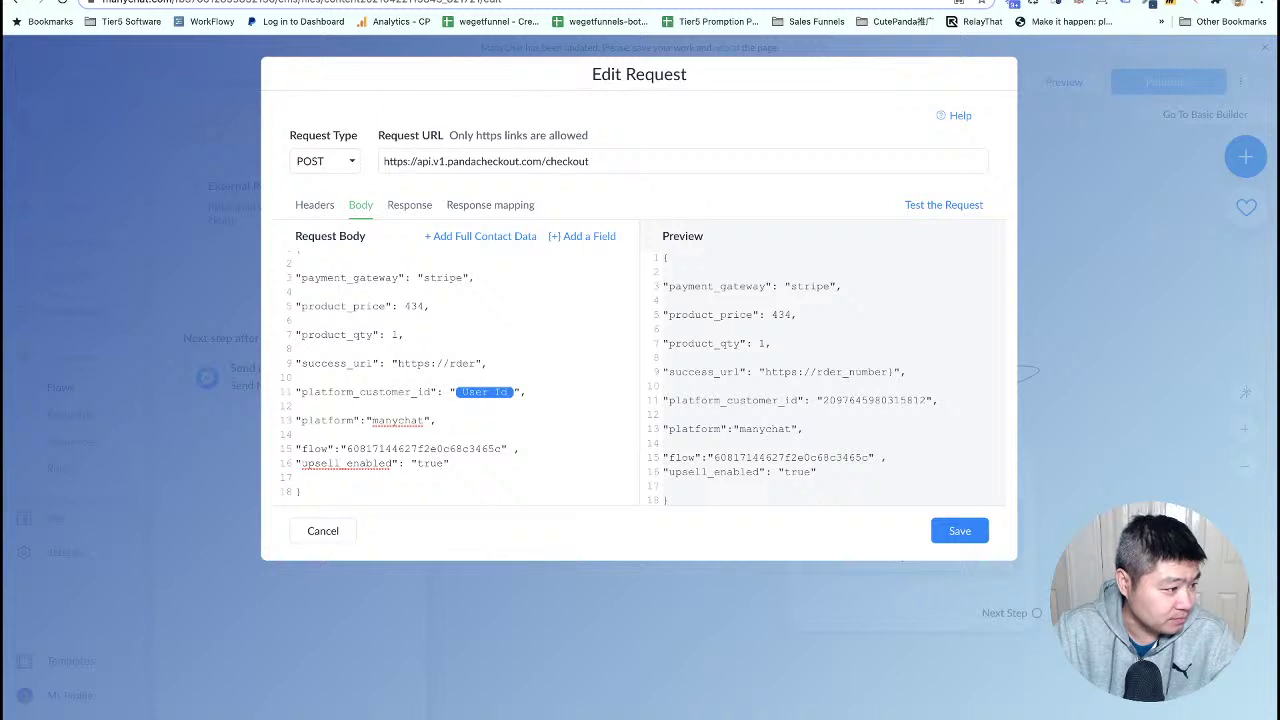
{"action": "key", "text": "BackSpace"}
{"action": "key", "text": "BackSpace"}
{"action": "type", "text": "www.panda"}
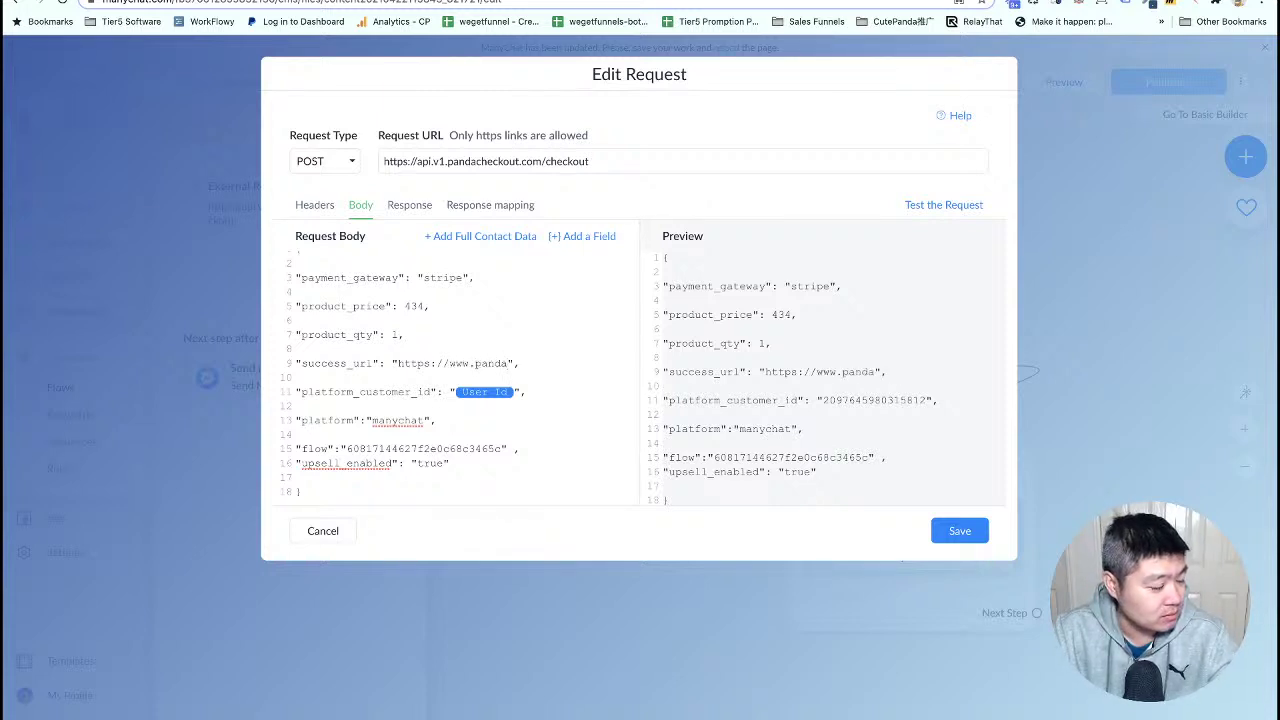
{"action": "type", "text": "kout.com"}
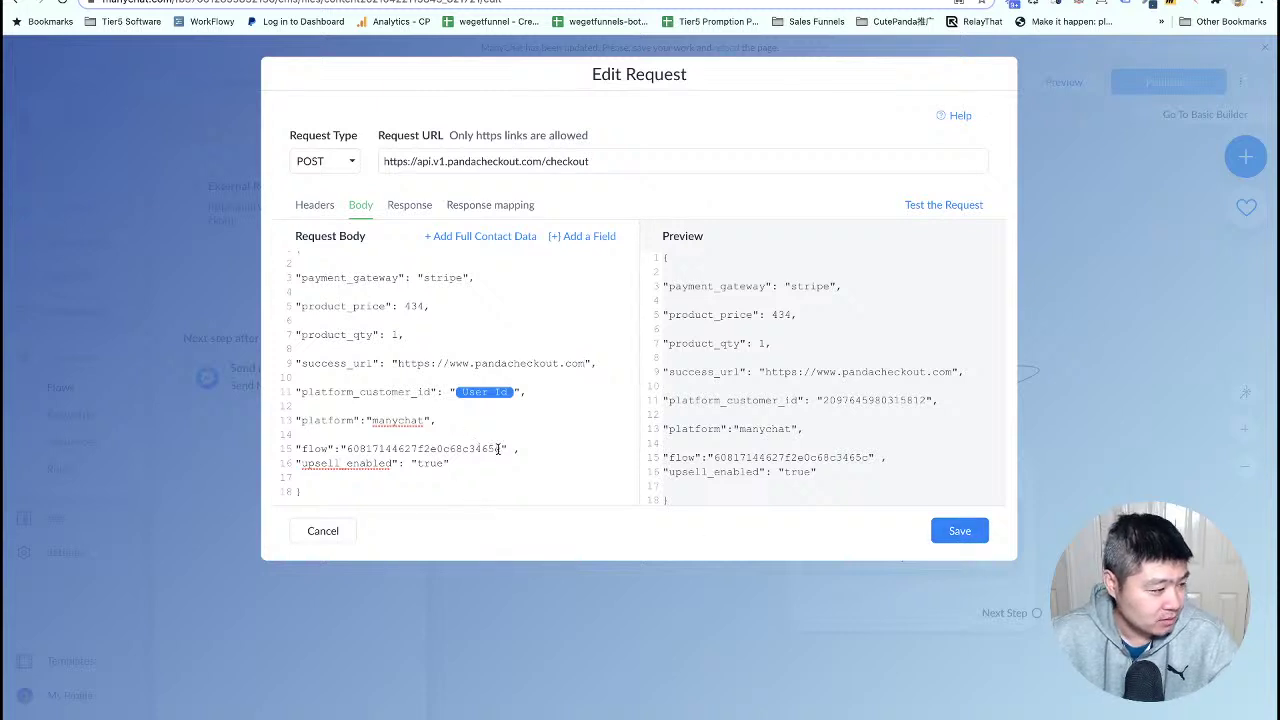
{"action": "left_click", "coordinate": [960, 531]}
- Create a new Panda Checkout flow named 'Upsell in manychat DEMO' and save it
{"action": "left_click", "coordinate": [1096, 468]}
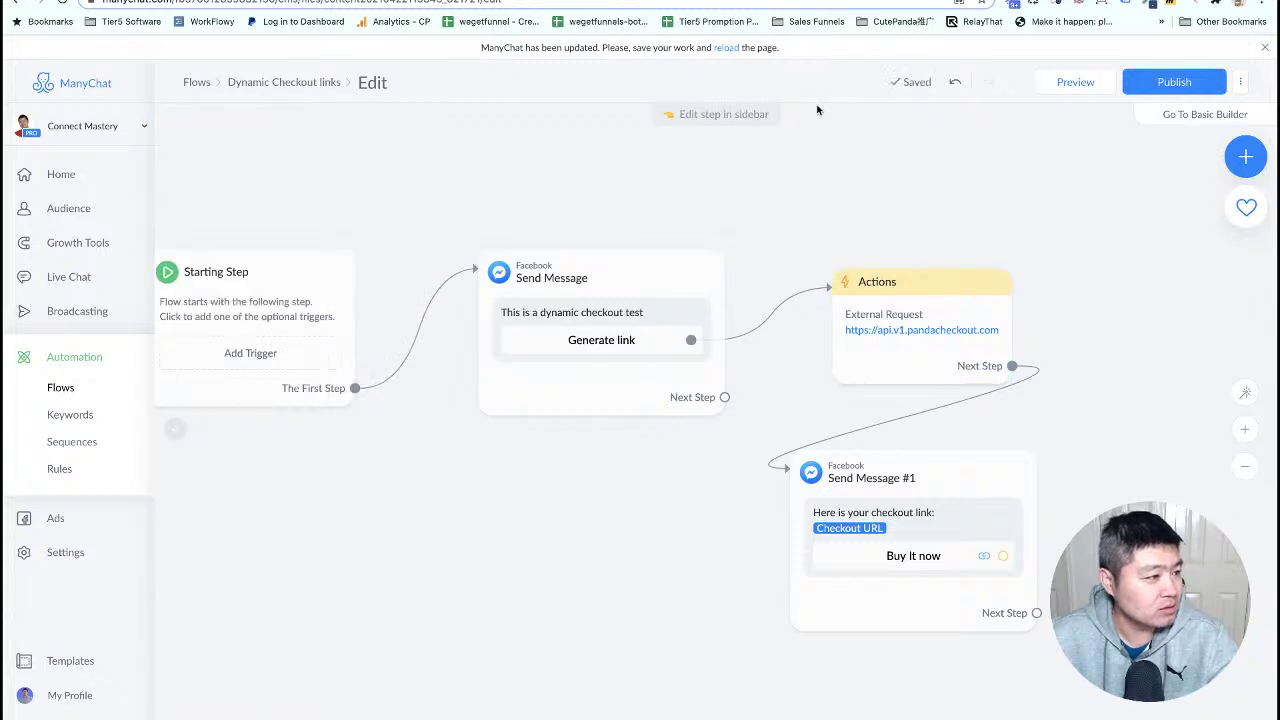
{"action": "key", "text": "ctrl+Tab"}
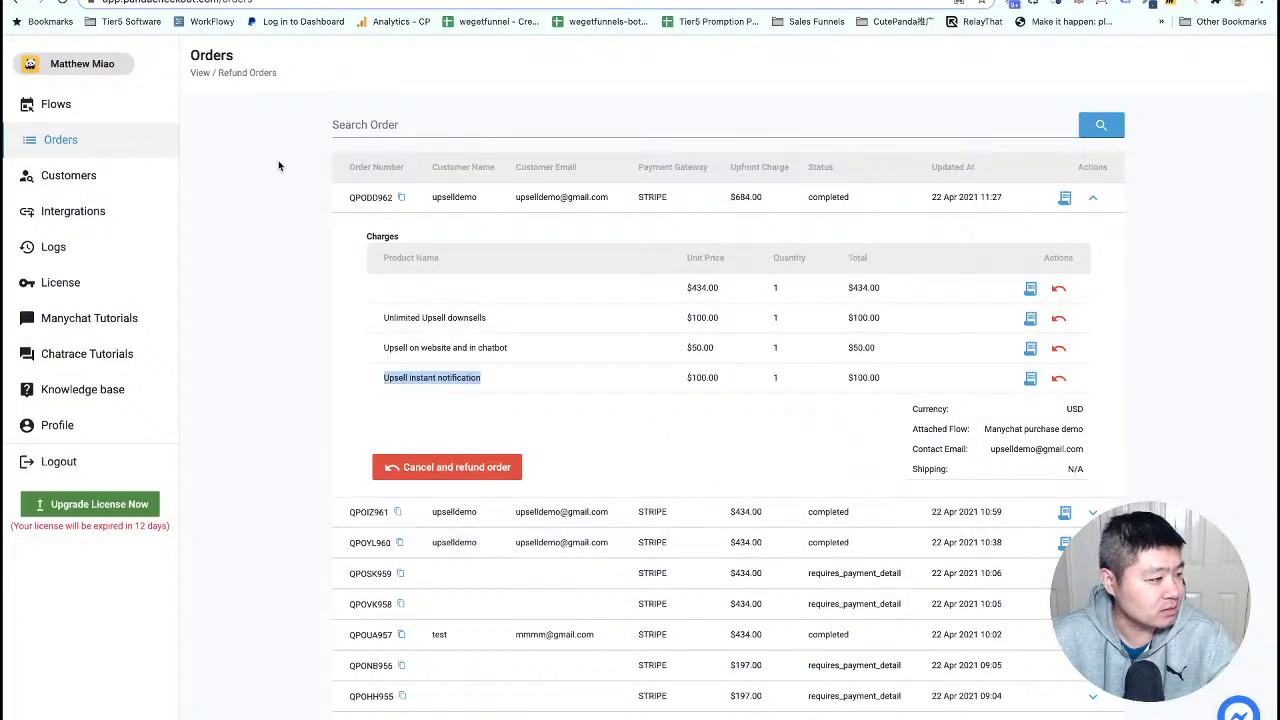
{"action": "left_click", "coordinate": [62, 105]}
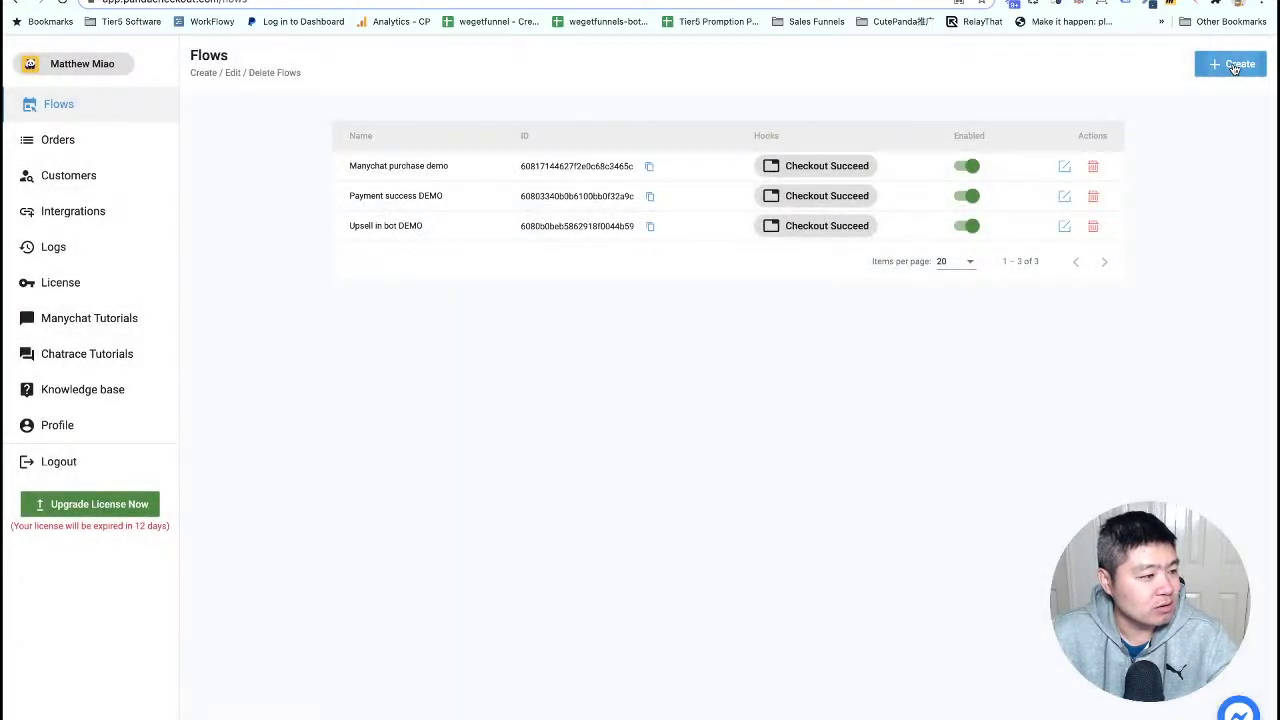
{"action": "left_click", "coordinate": [1233, 65]}
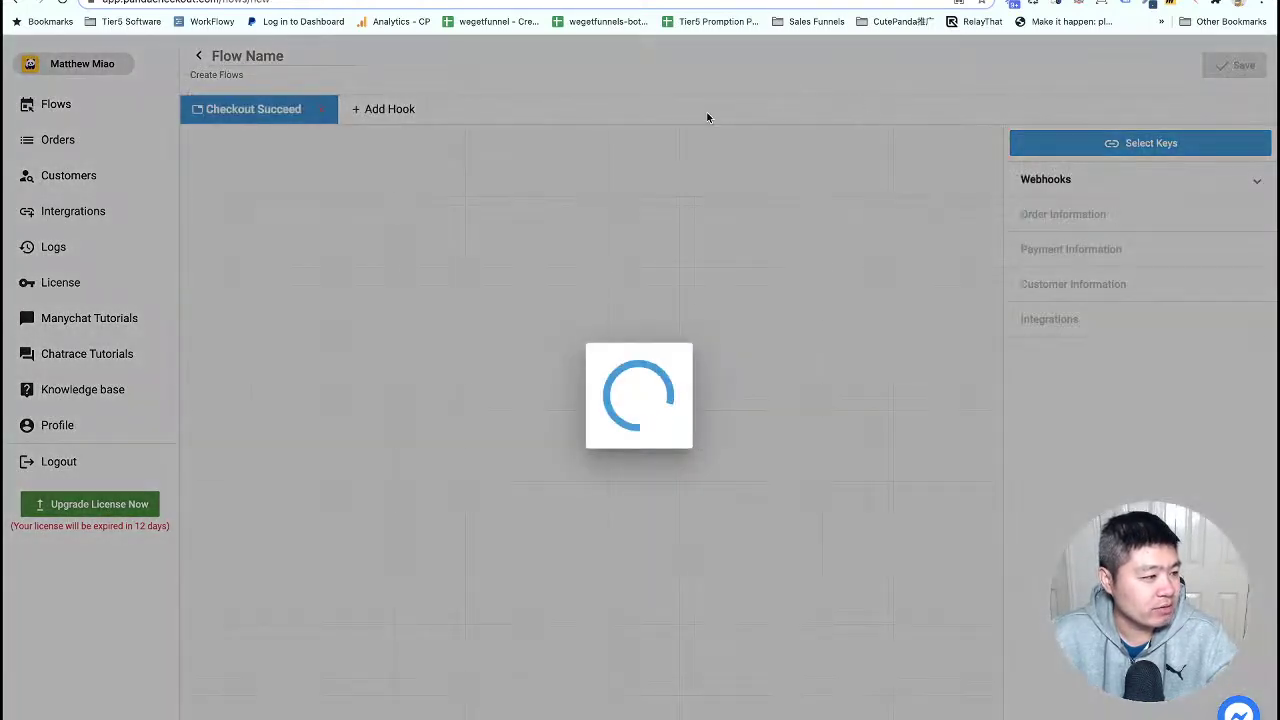
{"action": "left_click", "coordinate": [295, 56]}
{"action": "type", "text": "U"}
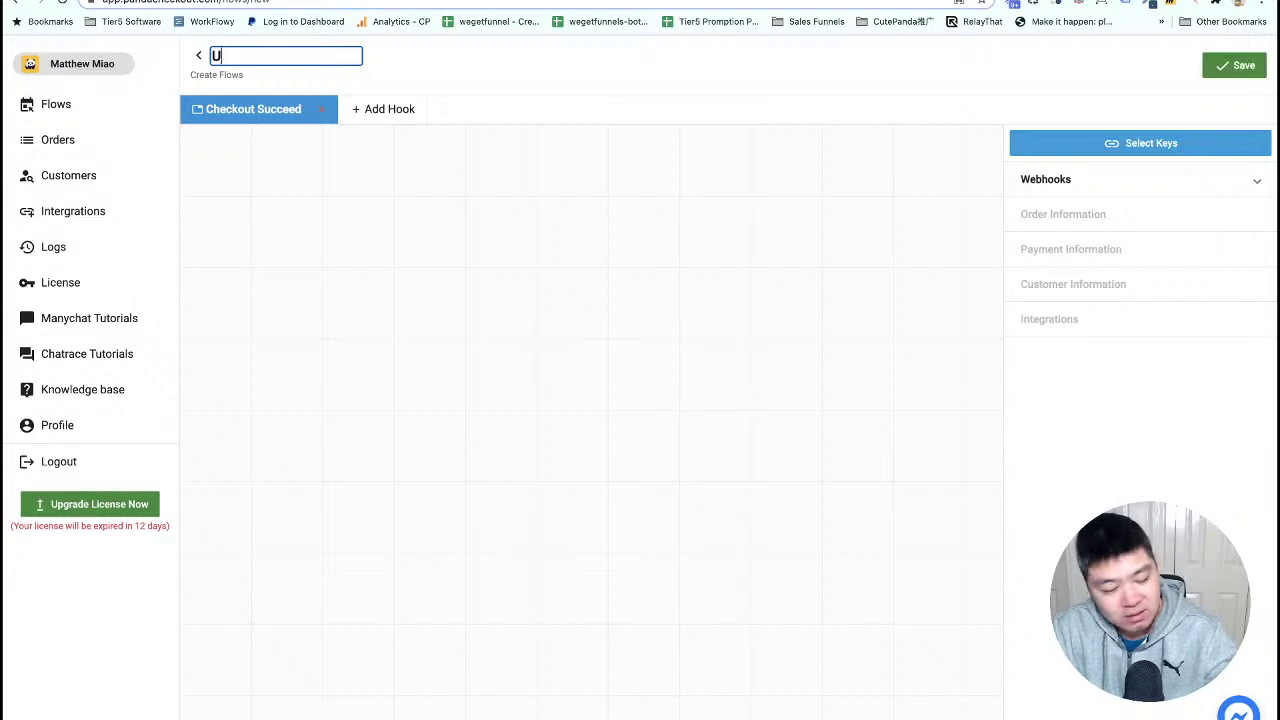
{"action": "type", "text": "psell in  chatbot"}
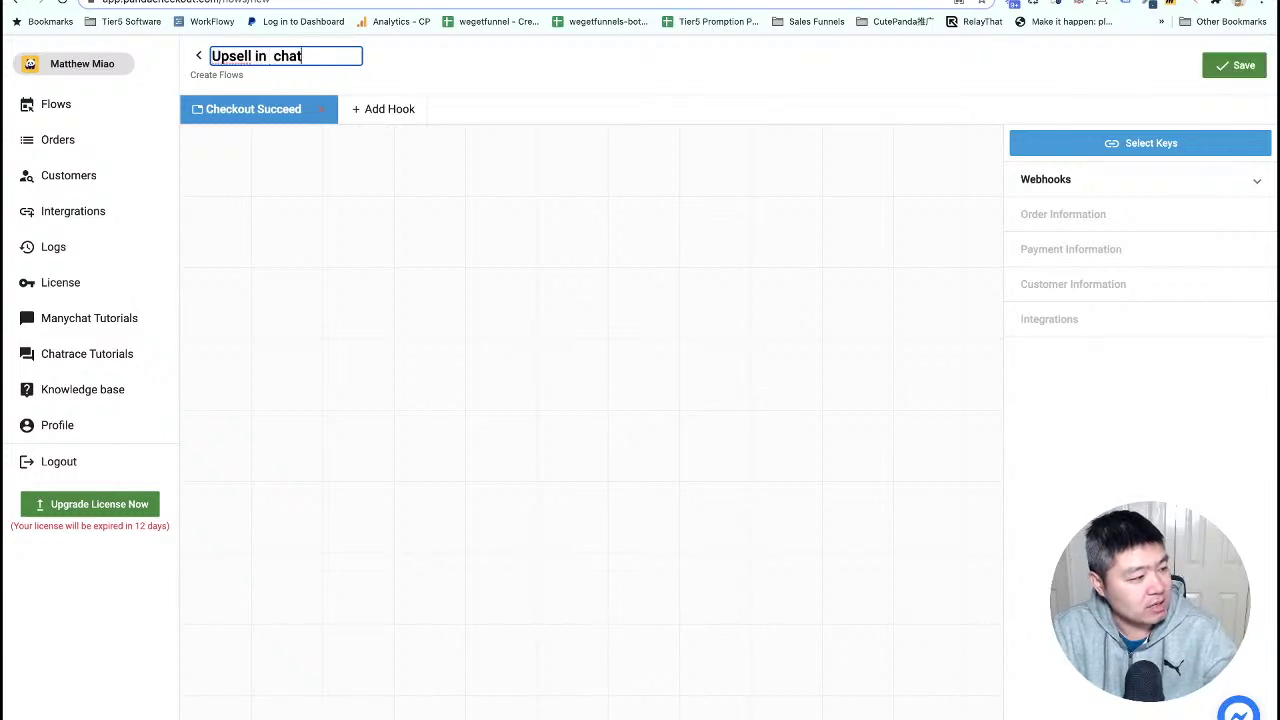
{"action": "key", "text": "BackSpace"}
{"action": "key", "text": "BackSpace"}
{"action": "key", "text": "BackSpace"}
{"action": "key", "text": "BackSpace"}
{"action": "key", "text": "BackSpace"}
{"action": "key", "text": "BackSpace"}
{"action": "key", "text": "BackSpace"}
{"action": "key", "text": "BackSpace"}
{"action": "key", "text": "BackSpace"}
{"action": "key", "text": "BackSpace"}
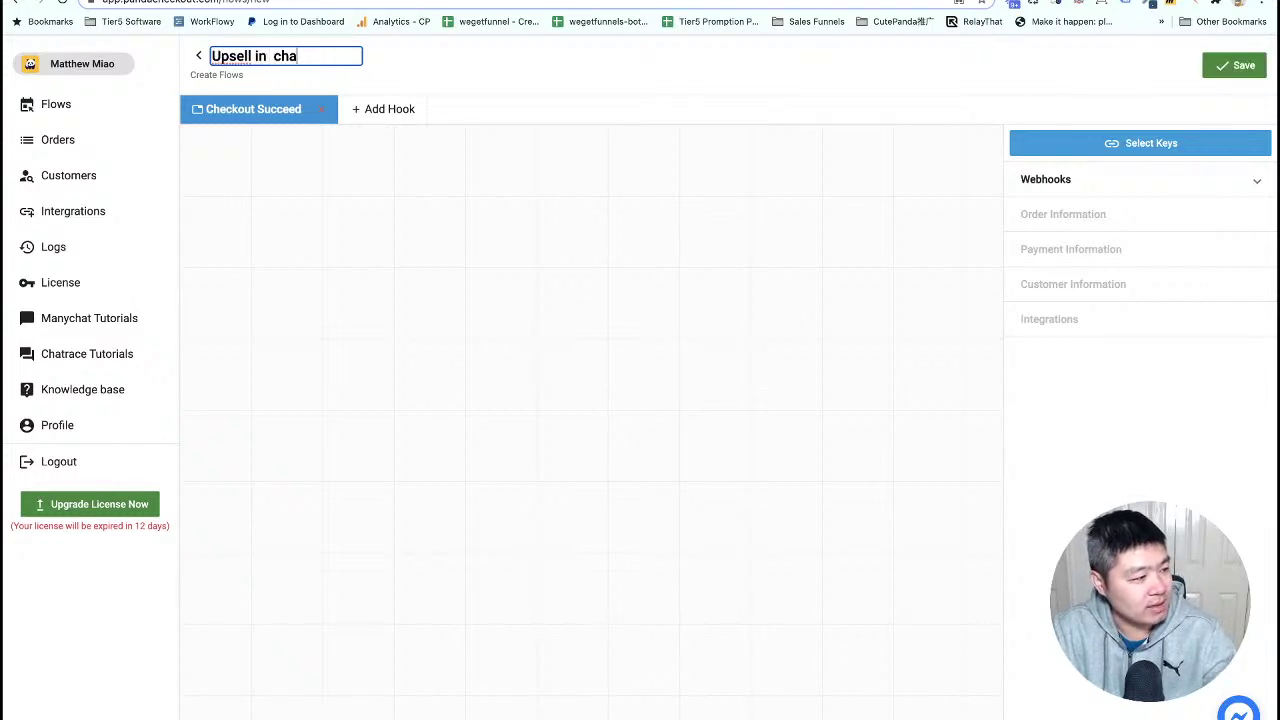
{"action": "type", "text": "manyc"}
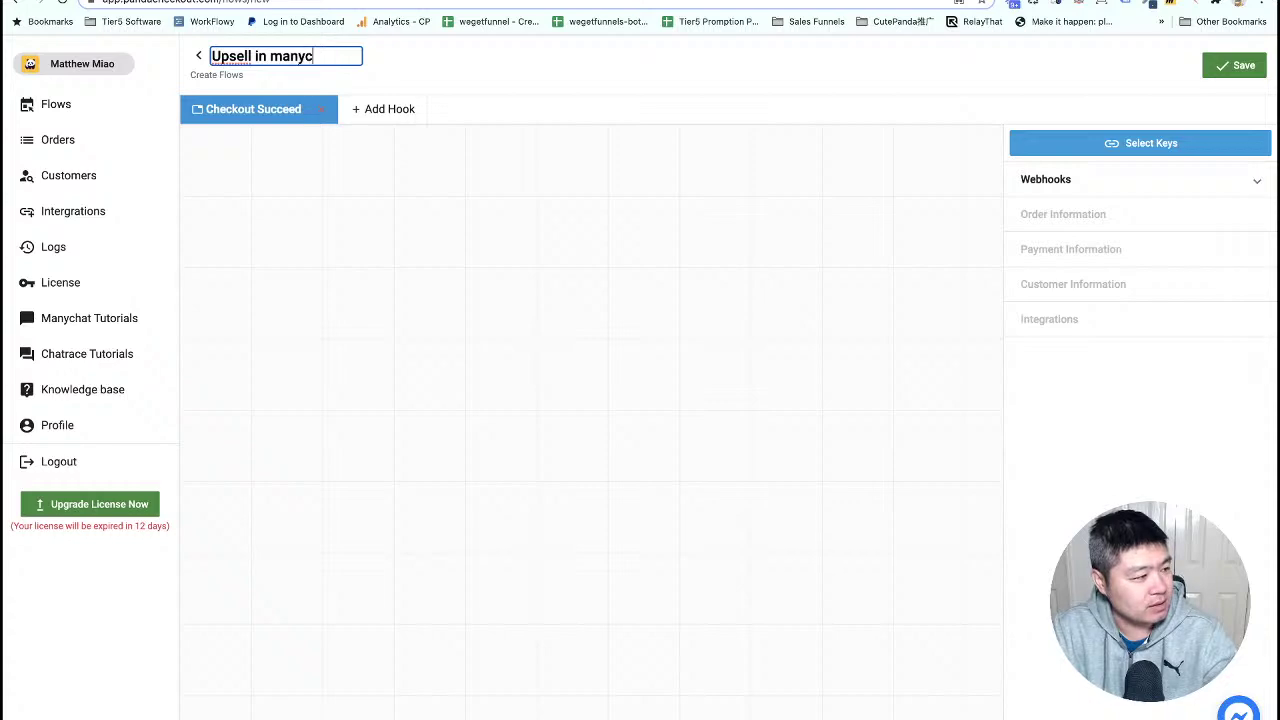
{"action": "type", "text": "hat DEMO"}
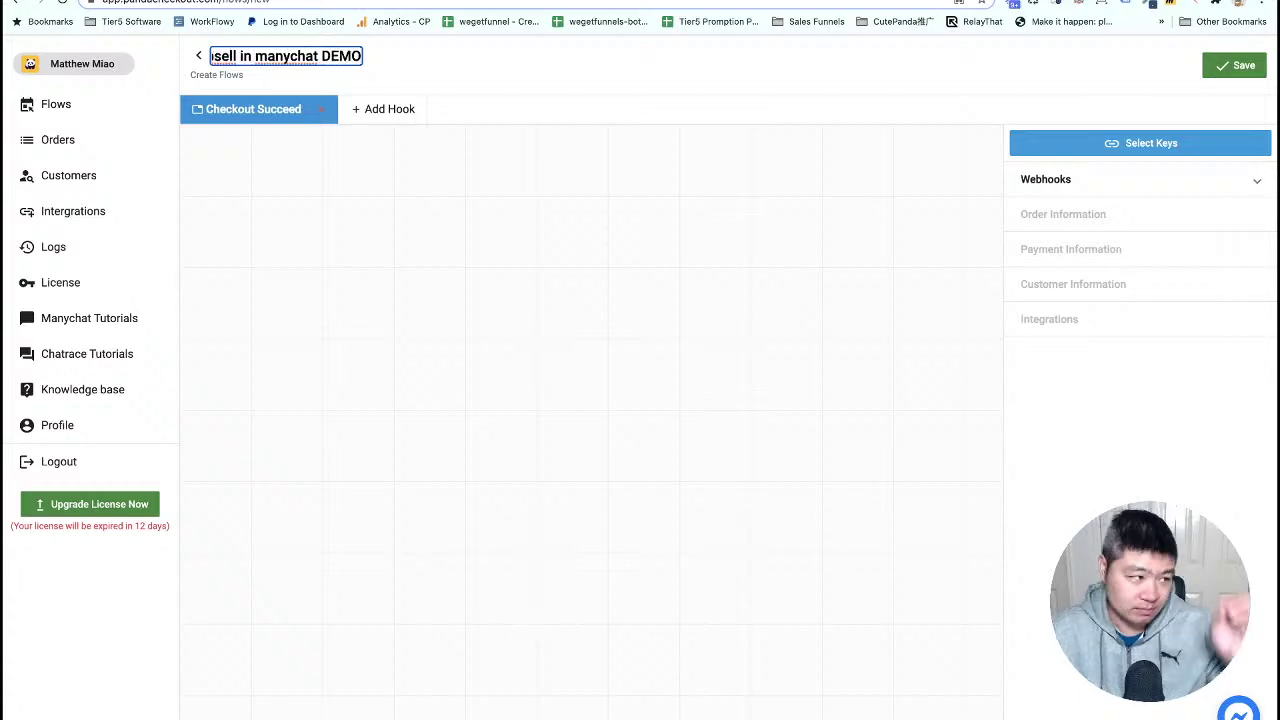
{"action": "left_click", "coordinate": [1237, 66]}
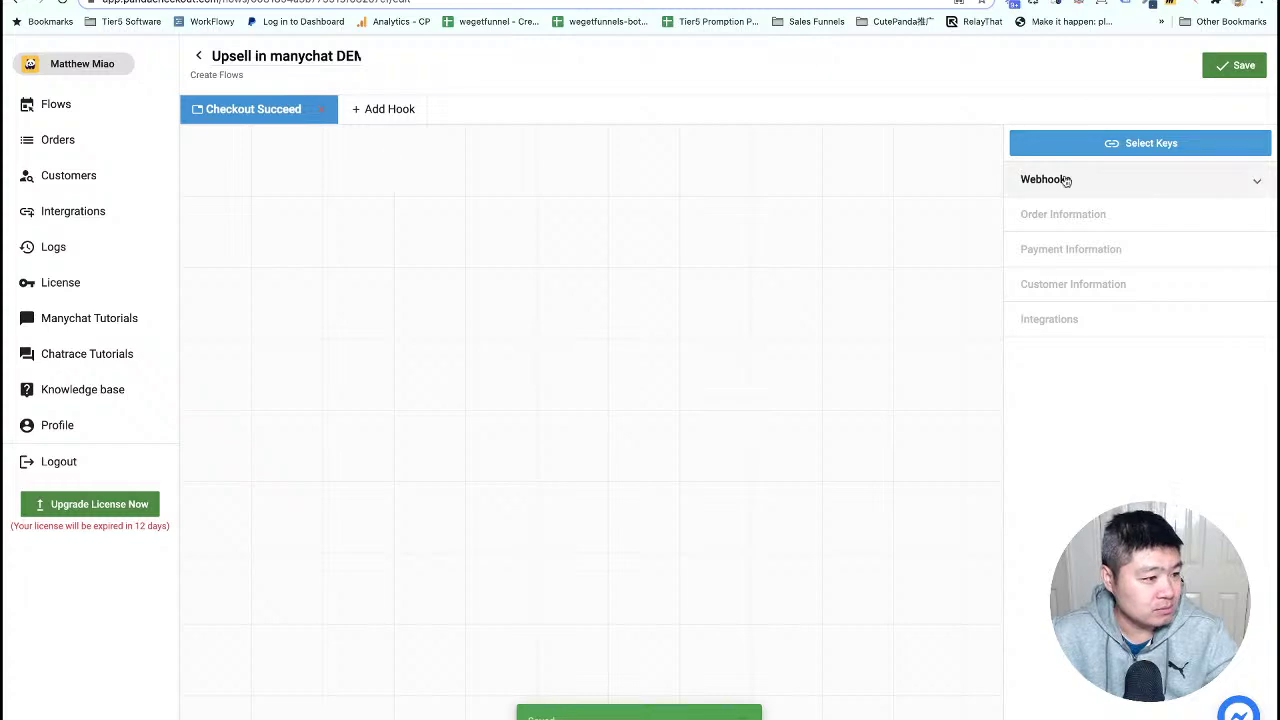
- Link the flow to the Manychat account and add an Order Number node to the canvas
{"action": "left_click", "coordinate": [1186, 146]}
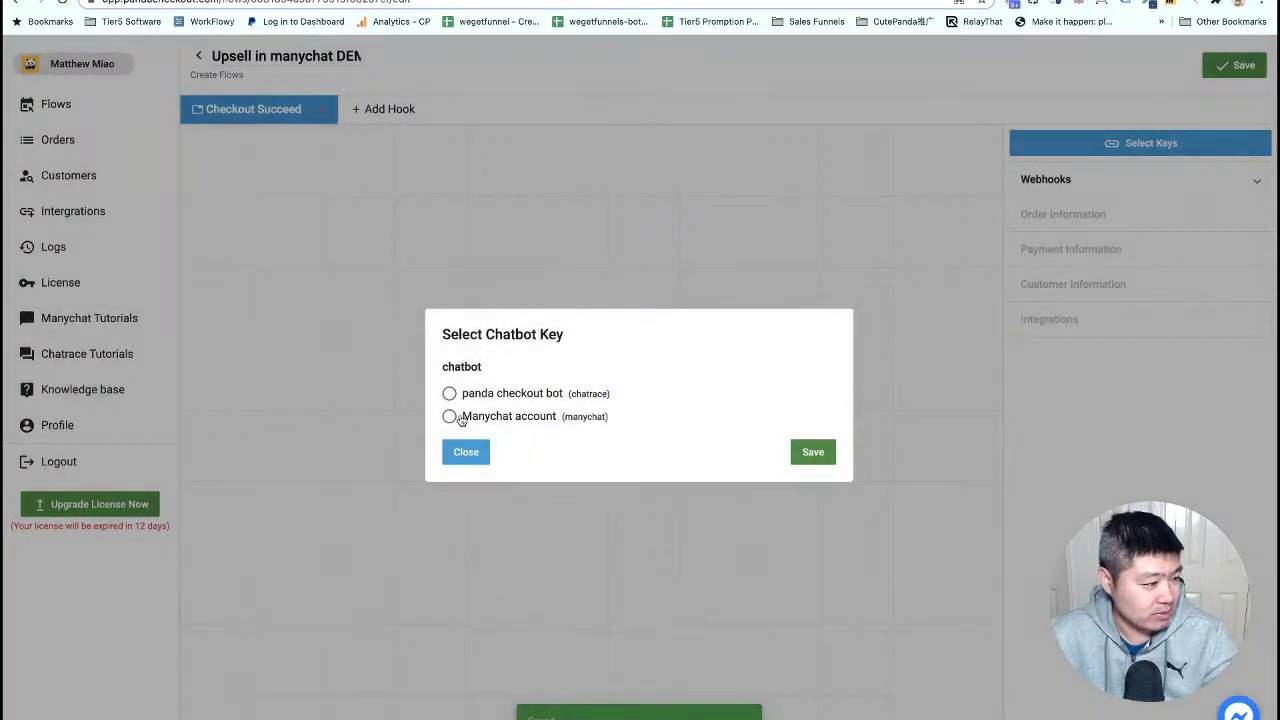
{"action": "left_click", "coordinate": [449, 416]}
{"action": "left_click", "coordinate": [813, 453]}
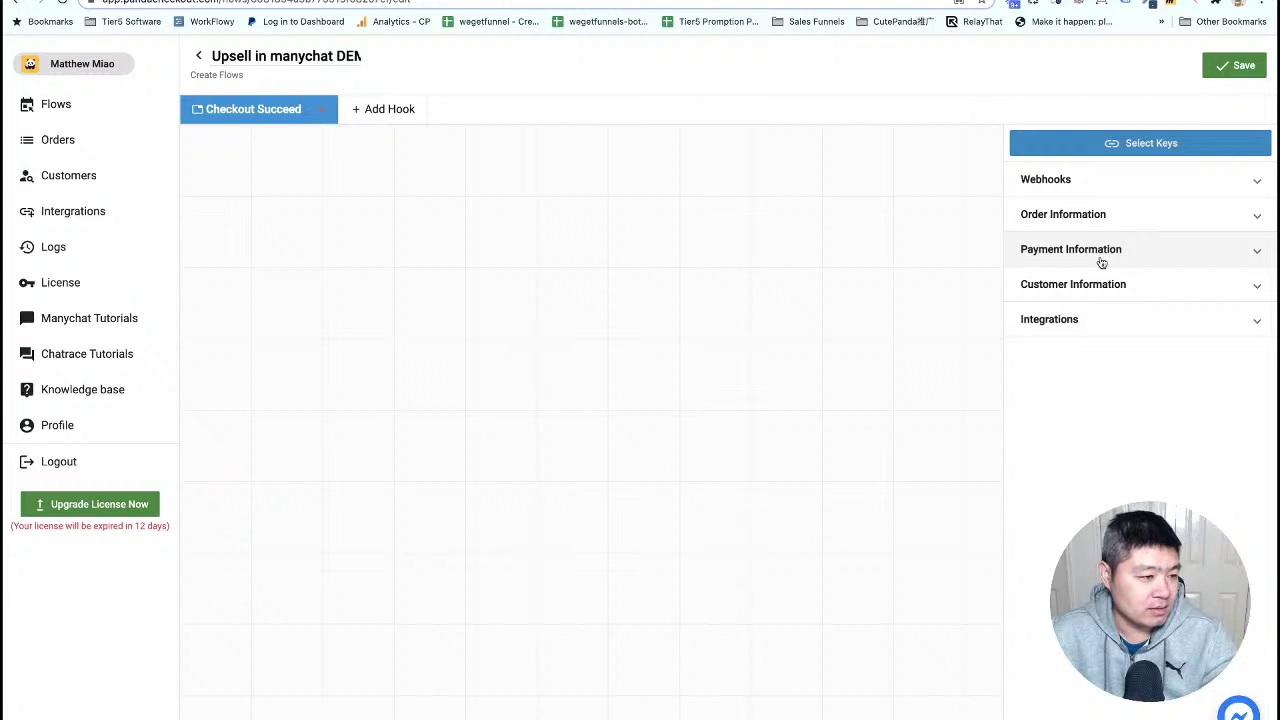
{"action": "left_click", "coordinate": [1079, 219]}
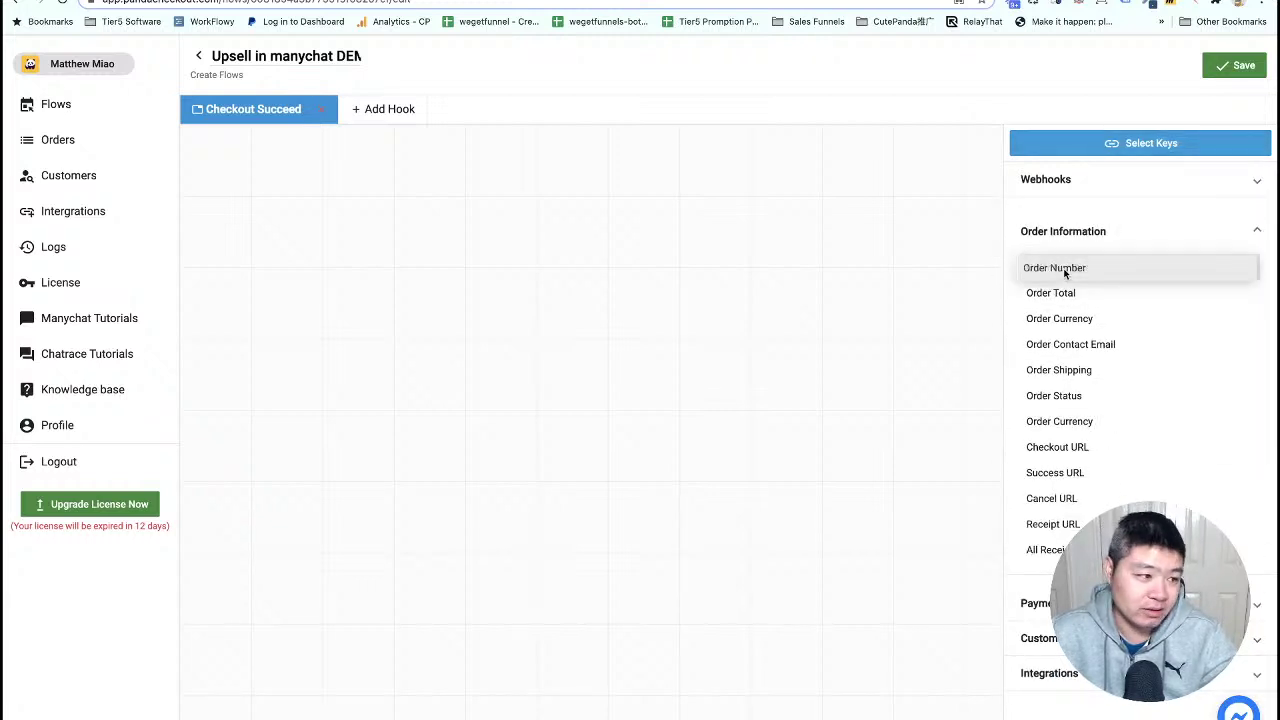
{"action": "left_click_drag", "start_coordinate": [1065, 272], "coordinate": [310, 250]}
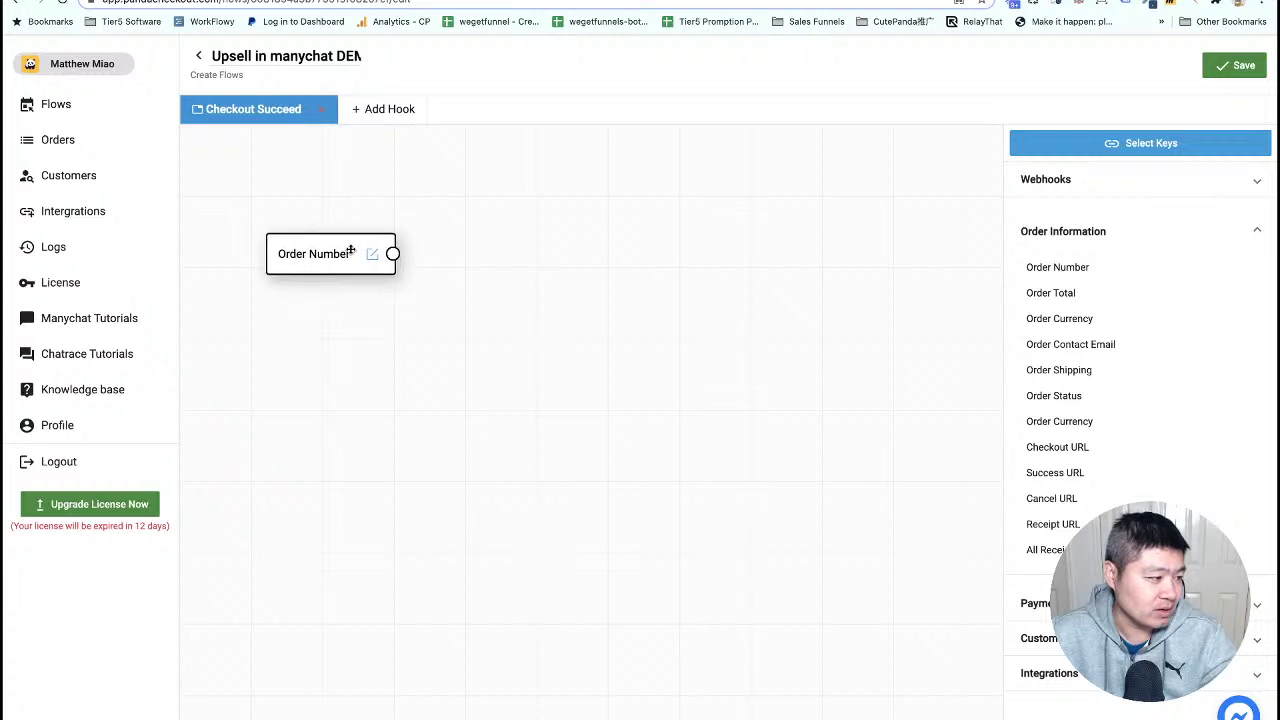
{"action": "left_click", "coordinate": [1077, 231]}
- Add a Chatbot Custom Field node, connect Order Number into it, and save the flow
{"action": "left_click", "coordinate": [1065, 333]}
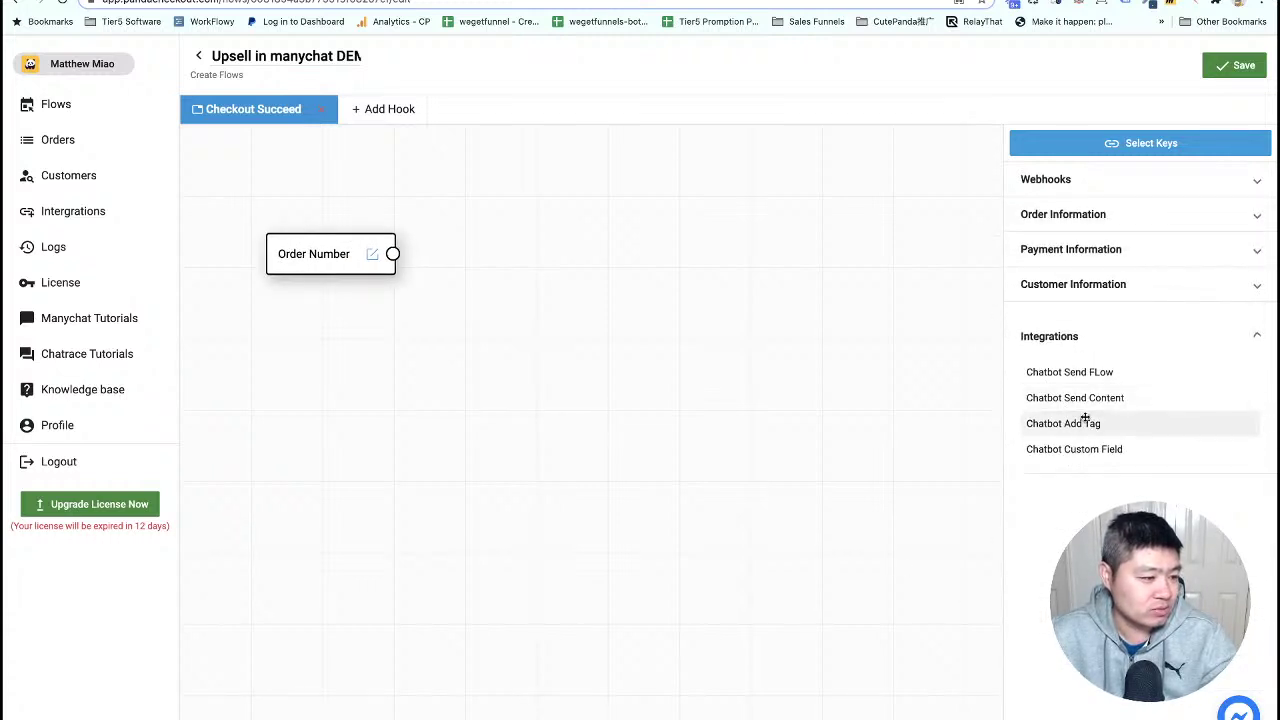
{"action": "left_click_drag", "start_coordinate": [1090, 448], "coordinate": [583, 255]}
{"action": "left_click_drag", "start_coordinate": [392, 253], "coordinate": [522, 250]}
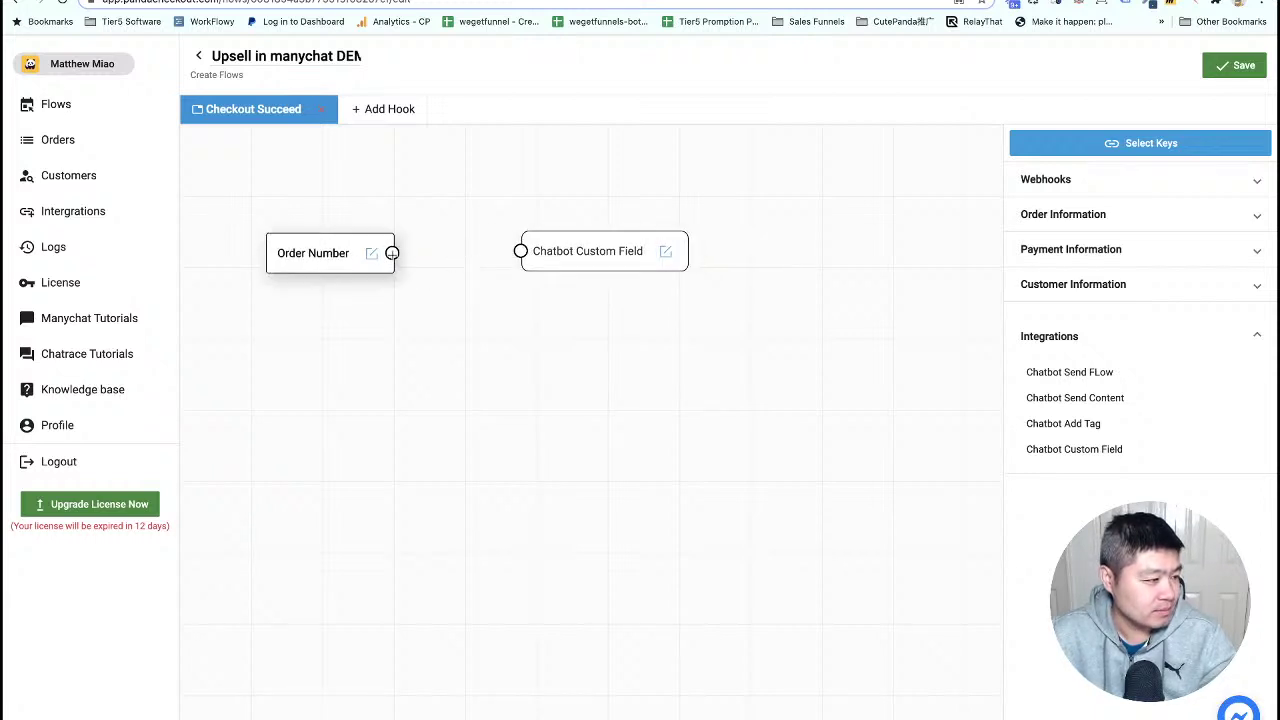
{"action": "left_click_drag", "start_coordinate": [392, 253], "coordinate": [520, 251]}
{"action": "left_click_drag", "start_coordinate": [605, 252], "coordinate": [604, 260]}
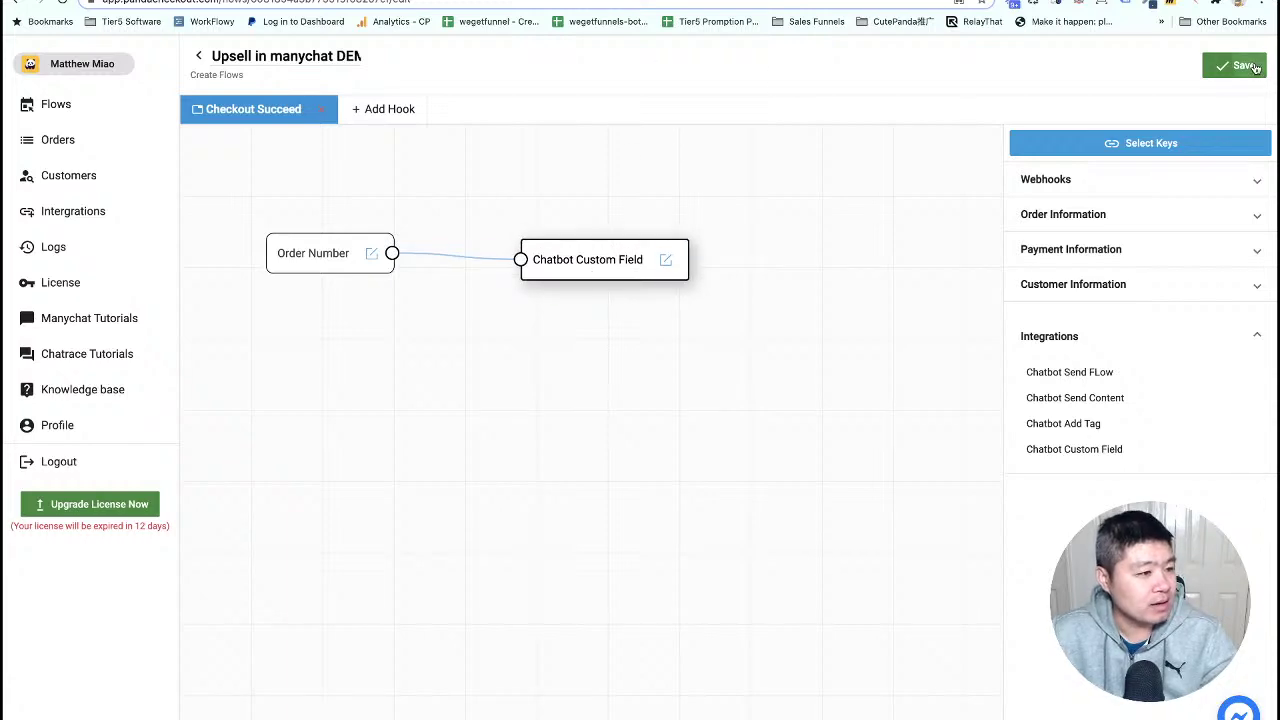
{"action": "left_click", "coordinate": [1240, 66]}
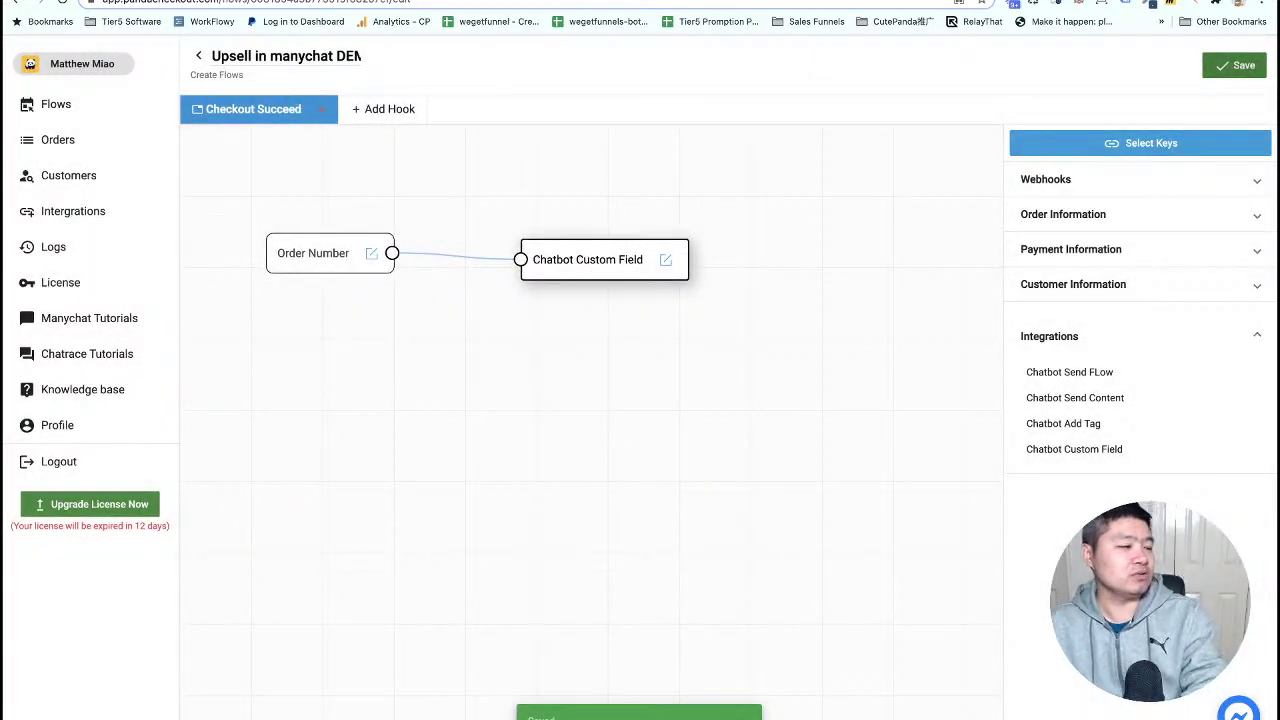
{"action": "key", "text": "ctrl+Tab"}
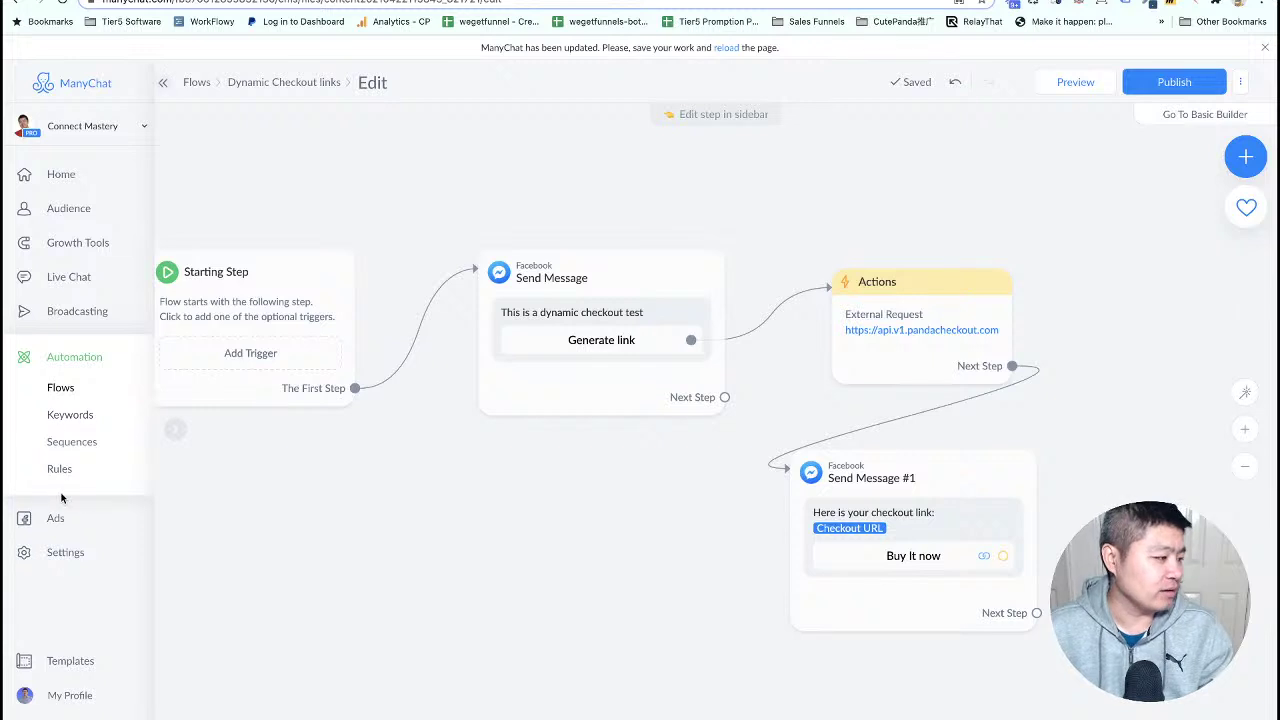
- Search ManyChat's user fields for order_number and select the order_number_m field name
{"action": "left_click", "coordinate": [63, 551]}
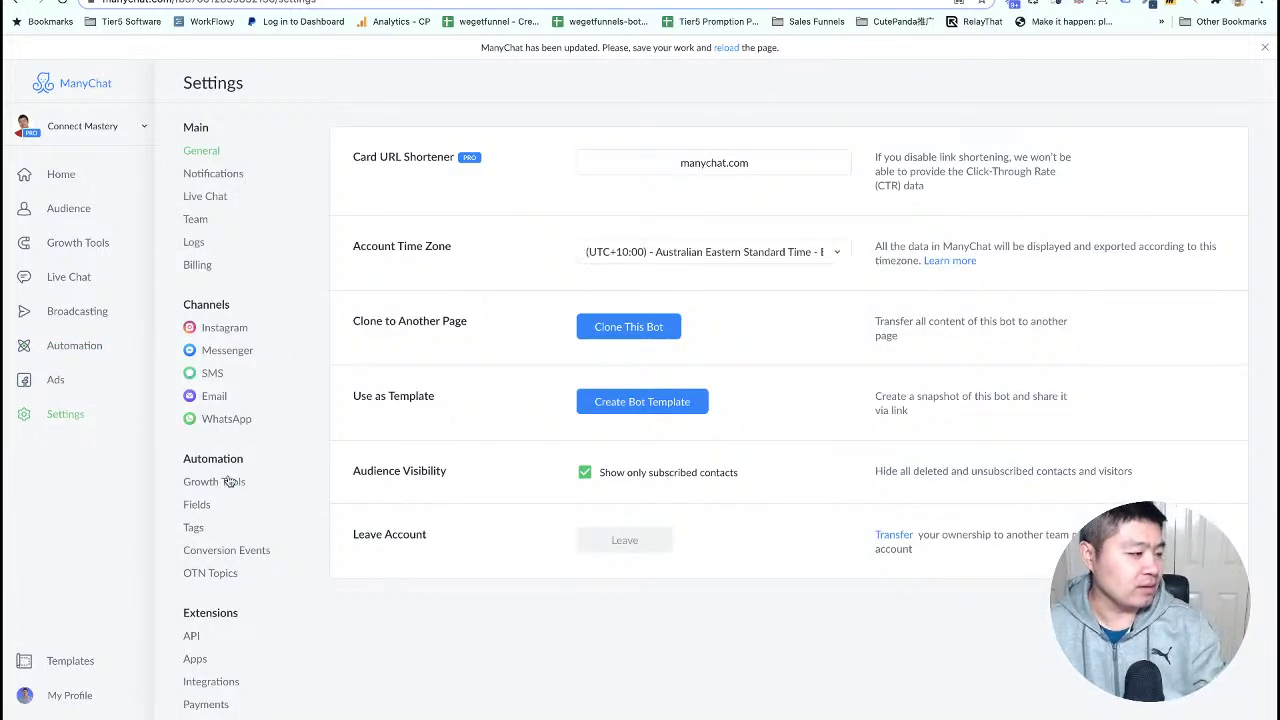
{"action": "left_click", "coordinate": [197, 508]}
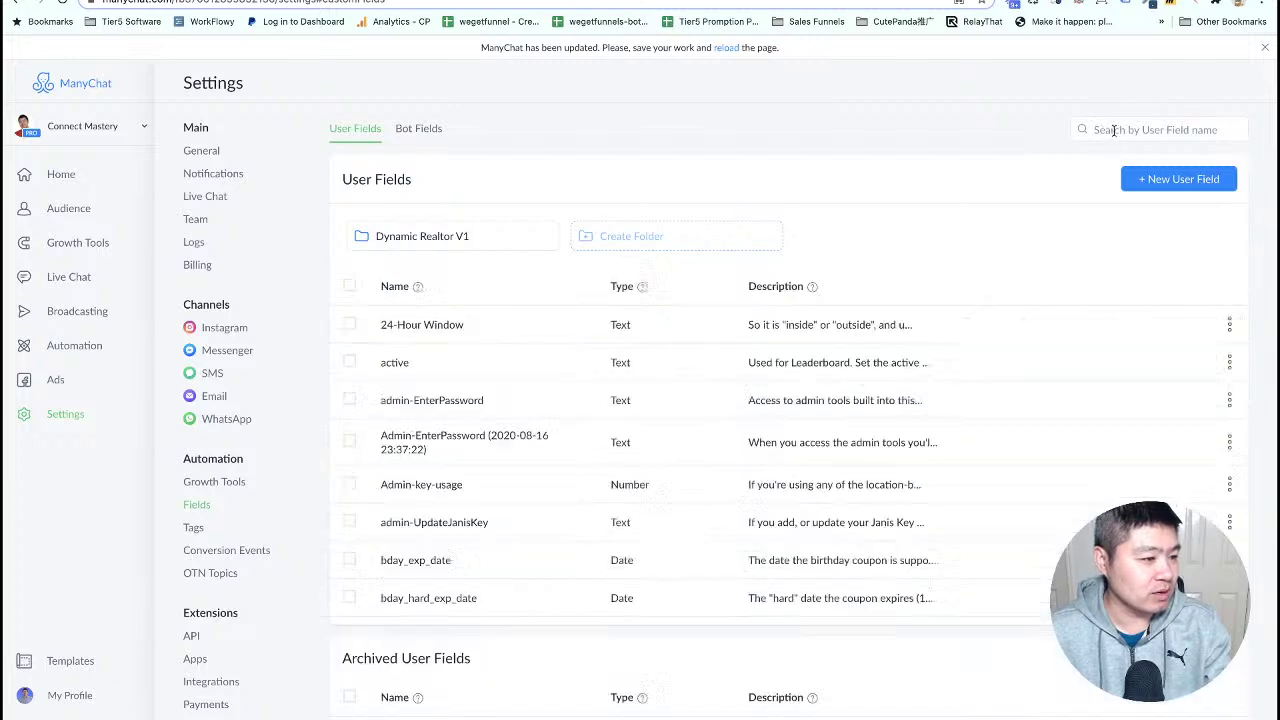
{"action": "left_click", "coordinate": [1112, 130]}
{"action": "type", "text": "customer"}
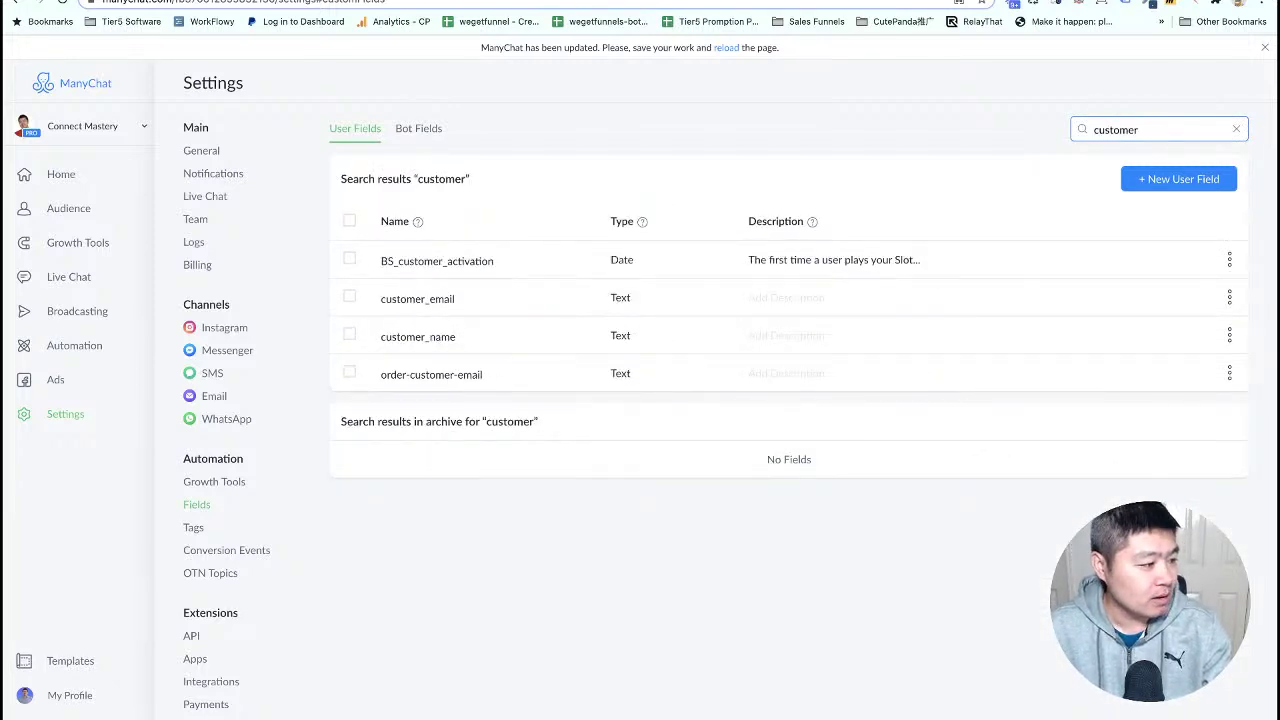
{"action": "key", "text": "BackSpace"}
{"action": "key", "text": "BackSpace"}
{"action": "key", "text": "BackSpace"}
{"action": "key", "text": "BackSpace"}
{"action": "key", "text": "BackSpace"}
{"action": "key", "text": "BackSpace"}
{"action": "key", "text": "BackSpace"}
{"action": "key", "text": "BackSpace"}
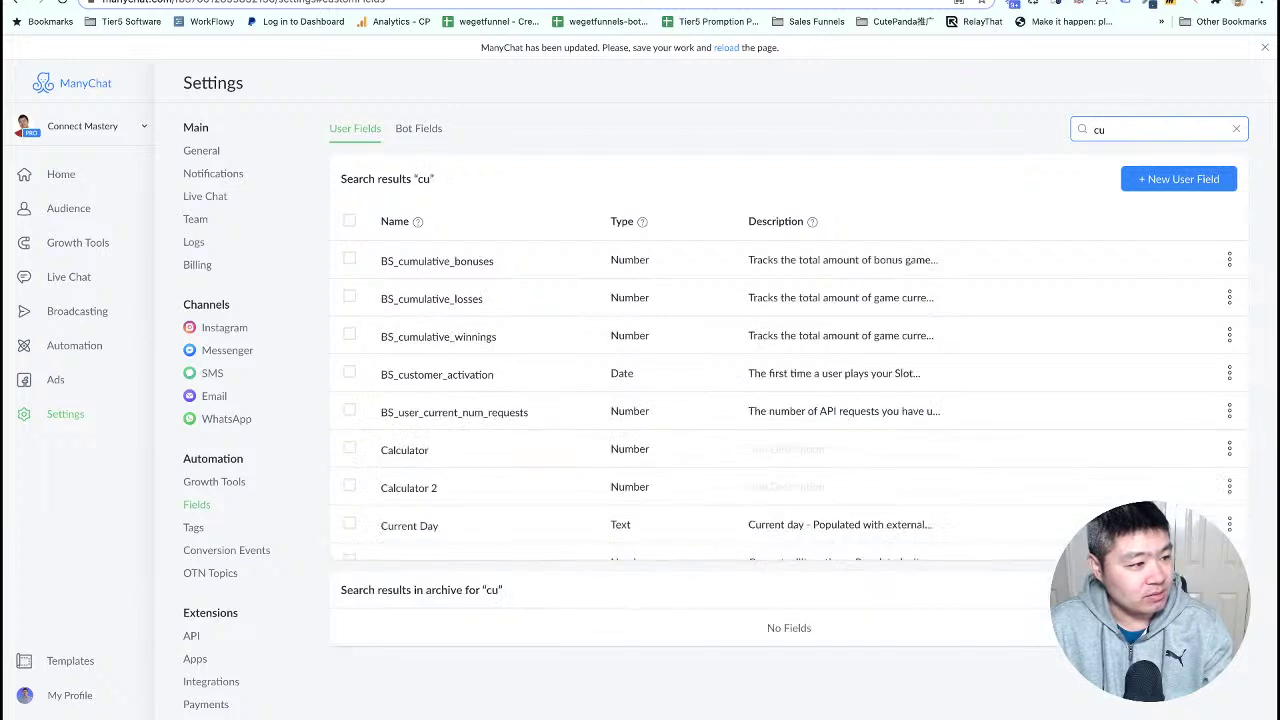
{"action": "type", "text": "order"}
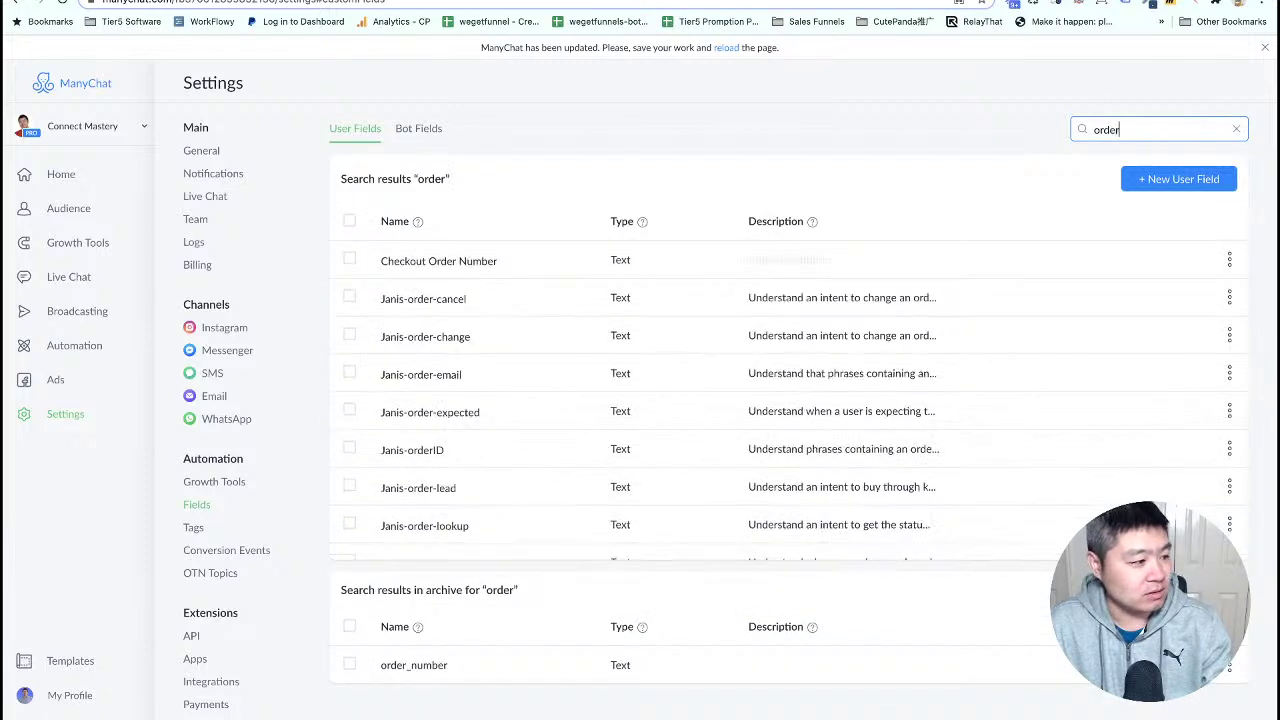
{"action": "type", "text": "_number"}
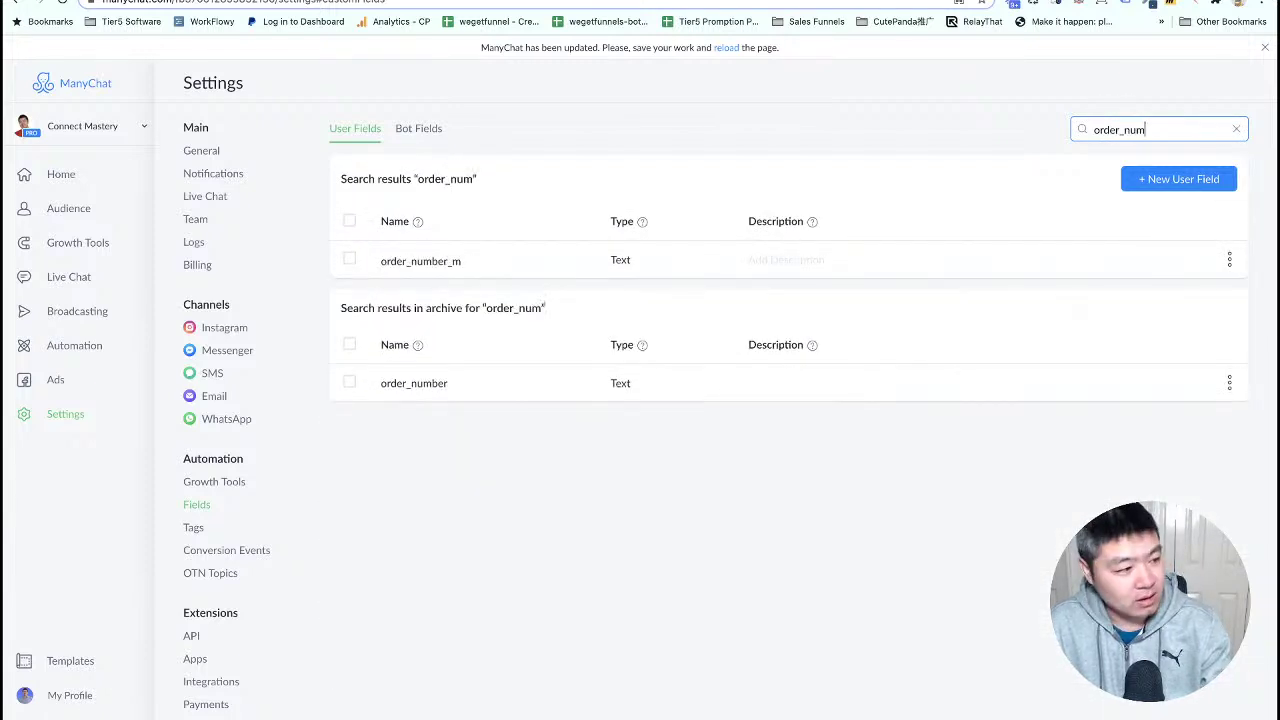
{"action": "left_click", "coordinate": [418, 262]}
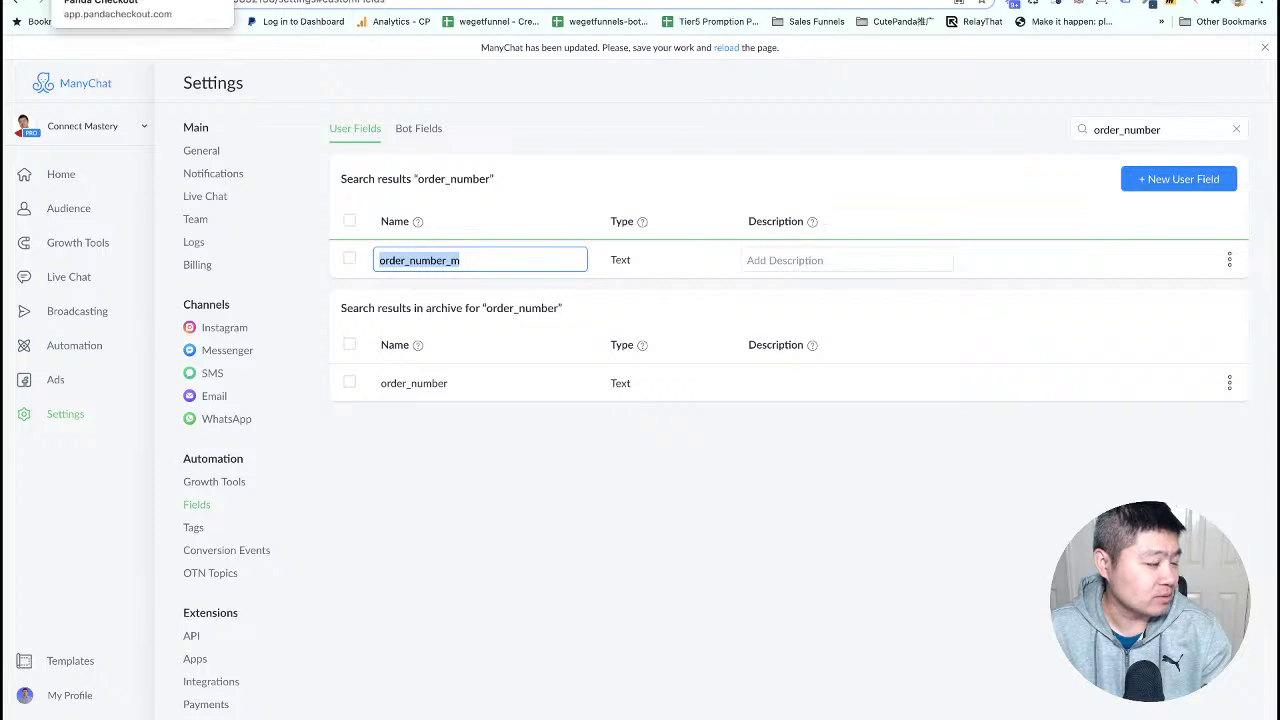
{"action": "left_click", "coordinate": [250, 2]}
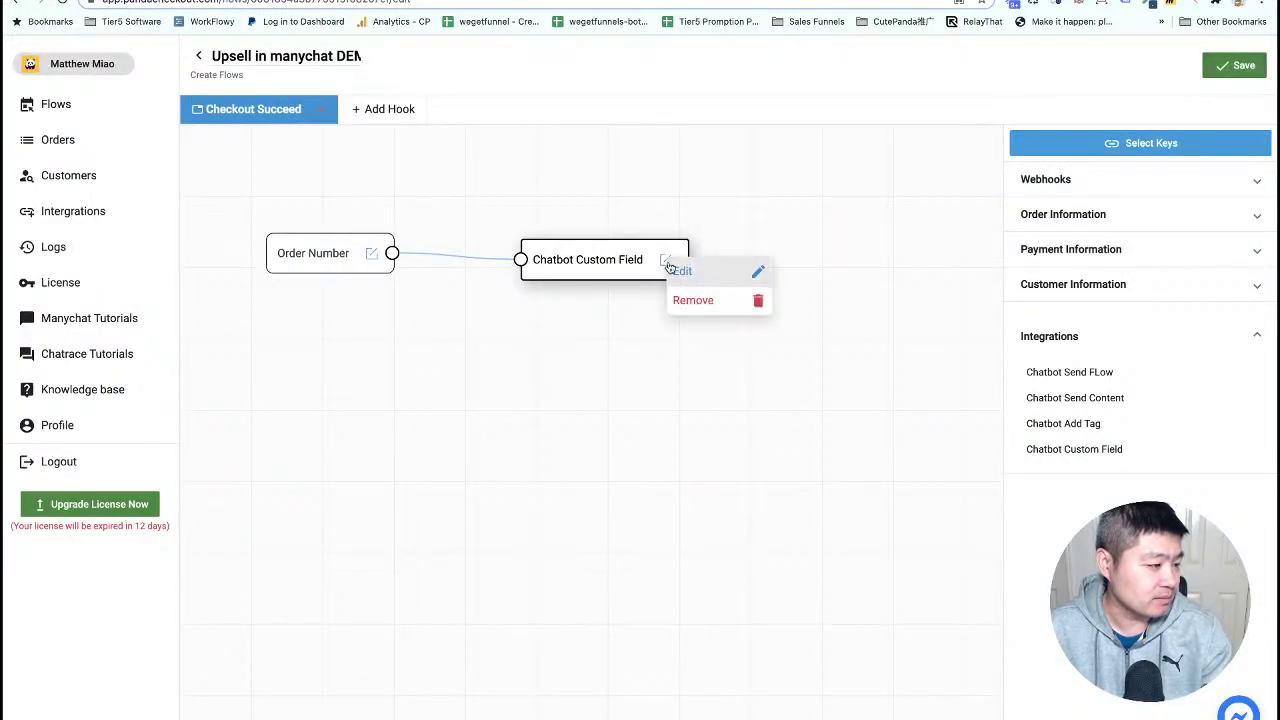
- Set the Chatbot Custom Field node's Custom Field Name to order_number_m and save the flow
{"action": "left_click", "coordinate": [680, 271]}
{"action": "left_click", "coordinate": [494, 412]}
{"action": "type", "text": "order_number_m"}
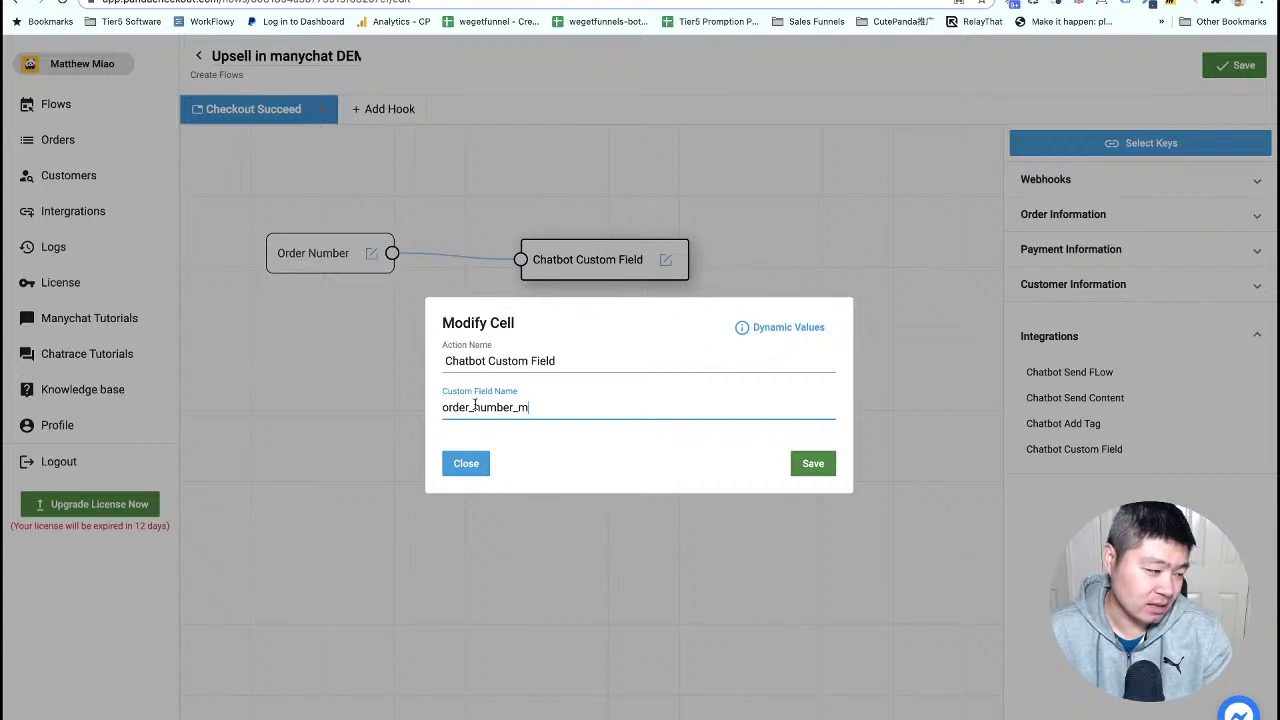
{"action": "left_click", "coordinate": [813, 464]}
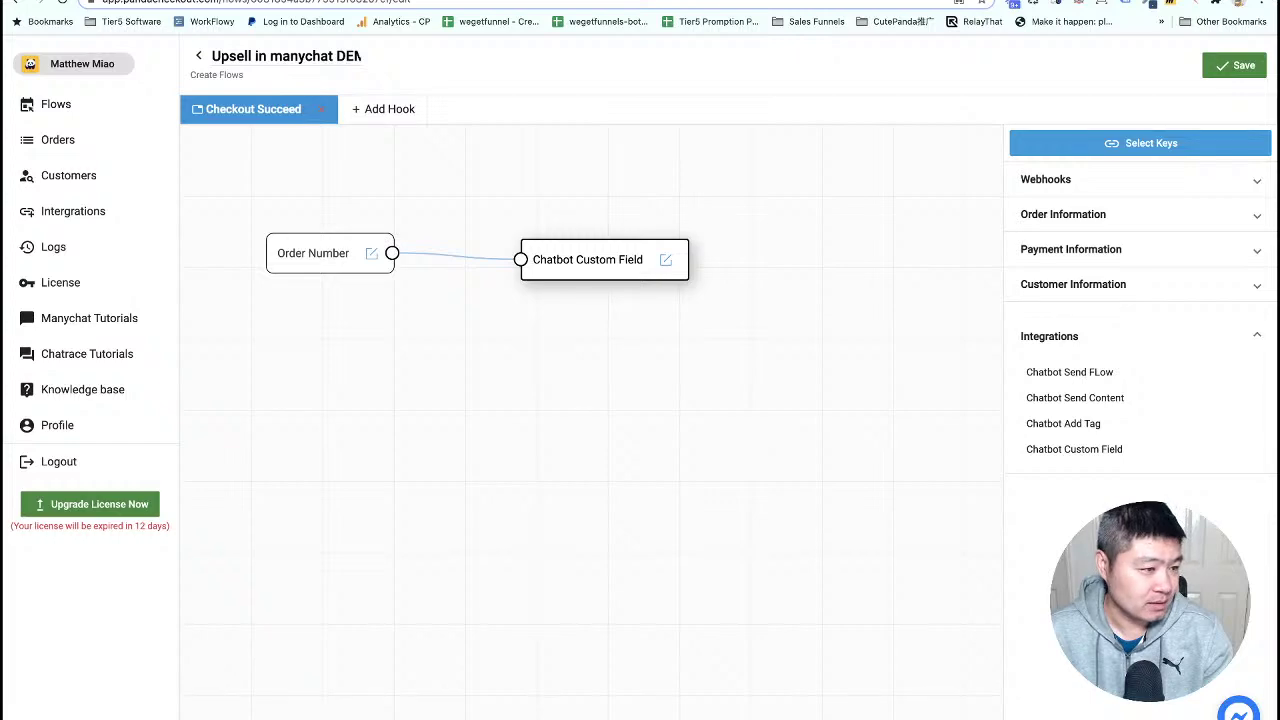
{"action": "left_click", "coordinate": [1236, 64]}
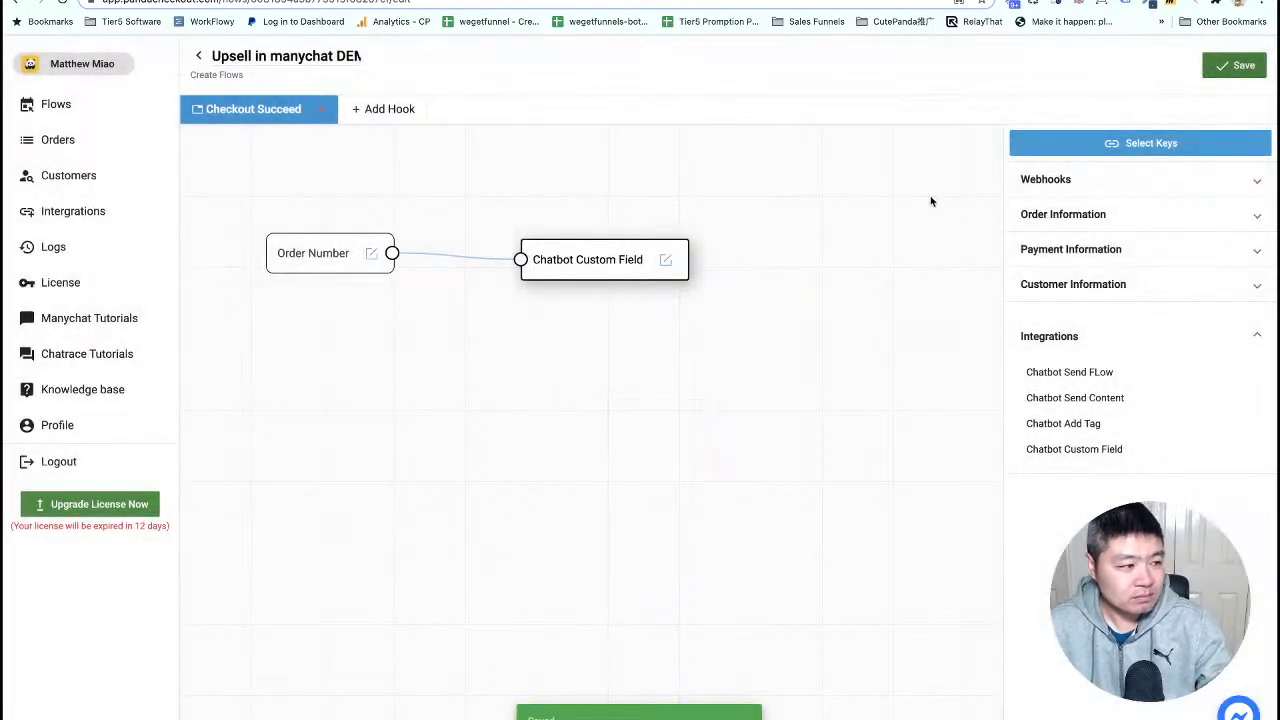
- Add a Chatbot Send FLow node below Order Number, save, and return to the Flows list
{"action": "mouse_move", "coordinate": [654, 260]}
{"action": "left_mouse_down"}
{"action": "mouse_move", "coordinate": [660, 251]}
{"action": "mouse_move", "coordinate": [645, 253]}
{"action": "left_mouse_up"}
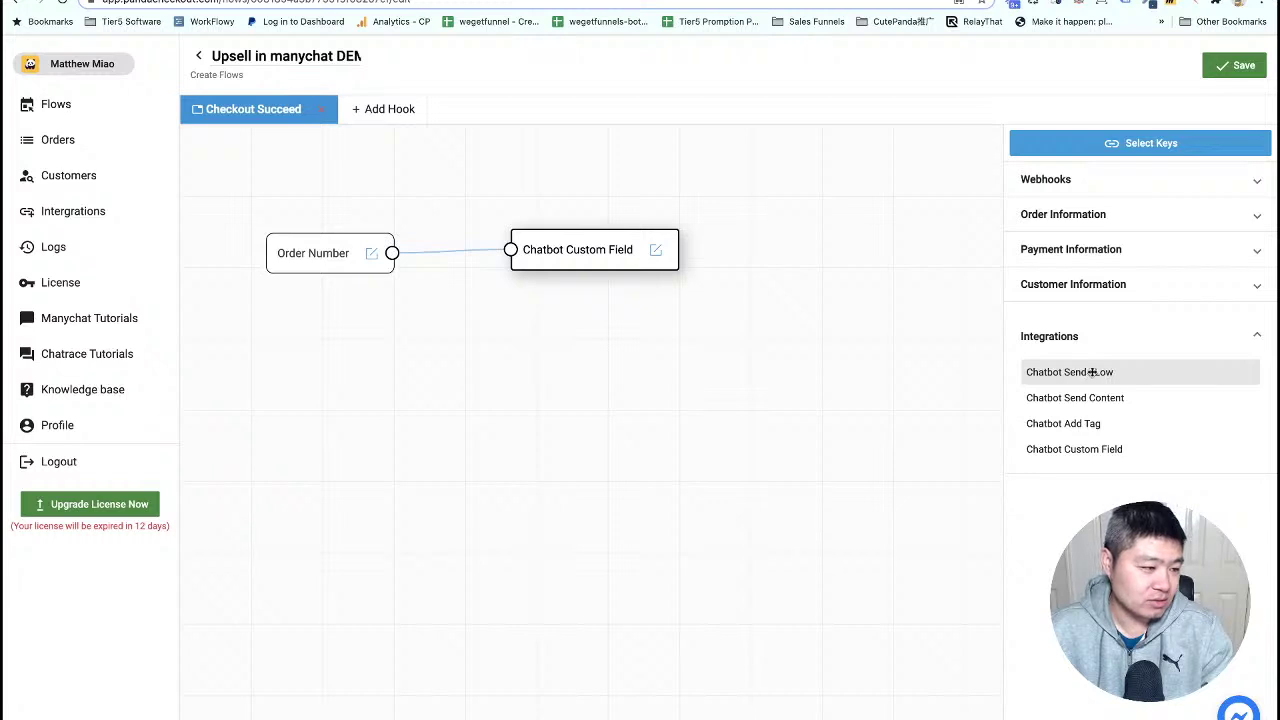
{"action": "left_click_drag", "start_coordinate": [1092, 372], "coordinate": [348, 359]}
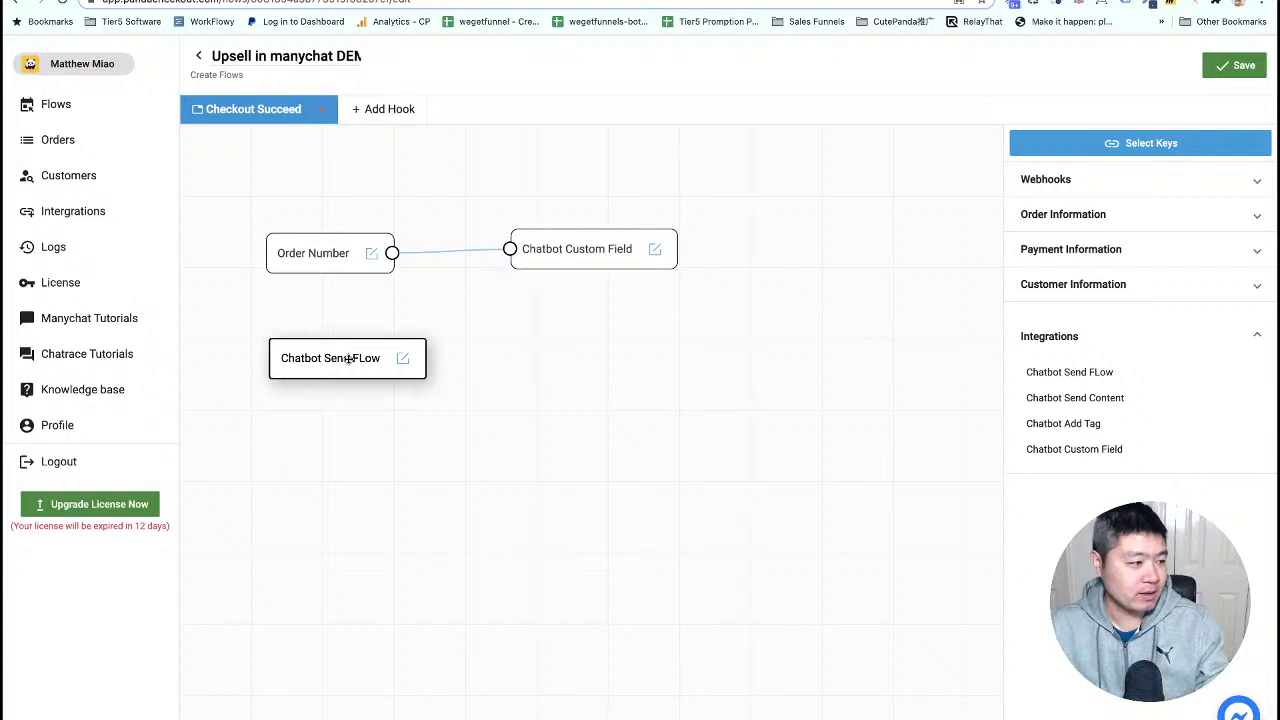
{"action": "left_click", "coordinate": [1236, 66]}
{"action": "left_click", "coordinate": [58, 106]}
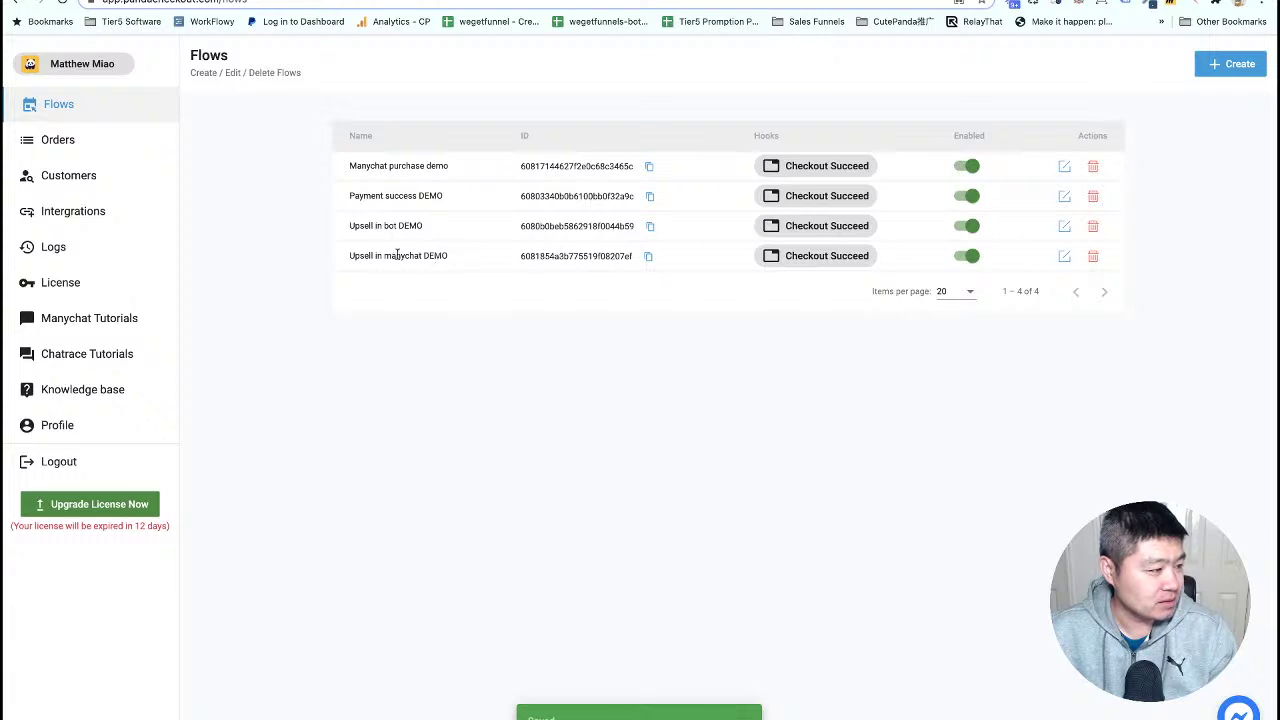
- Copy the Upsell in manychat DEMO flow ID and open Dynamic Checkout links' Actions step for editing
{"action": "left_click", "coordinate": [647, 257]}
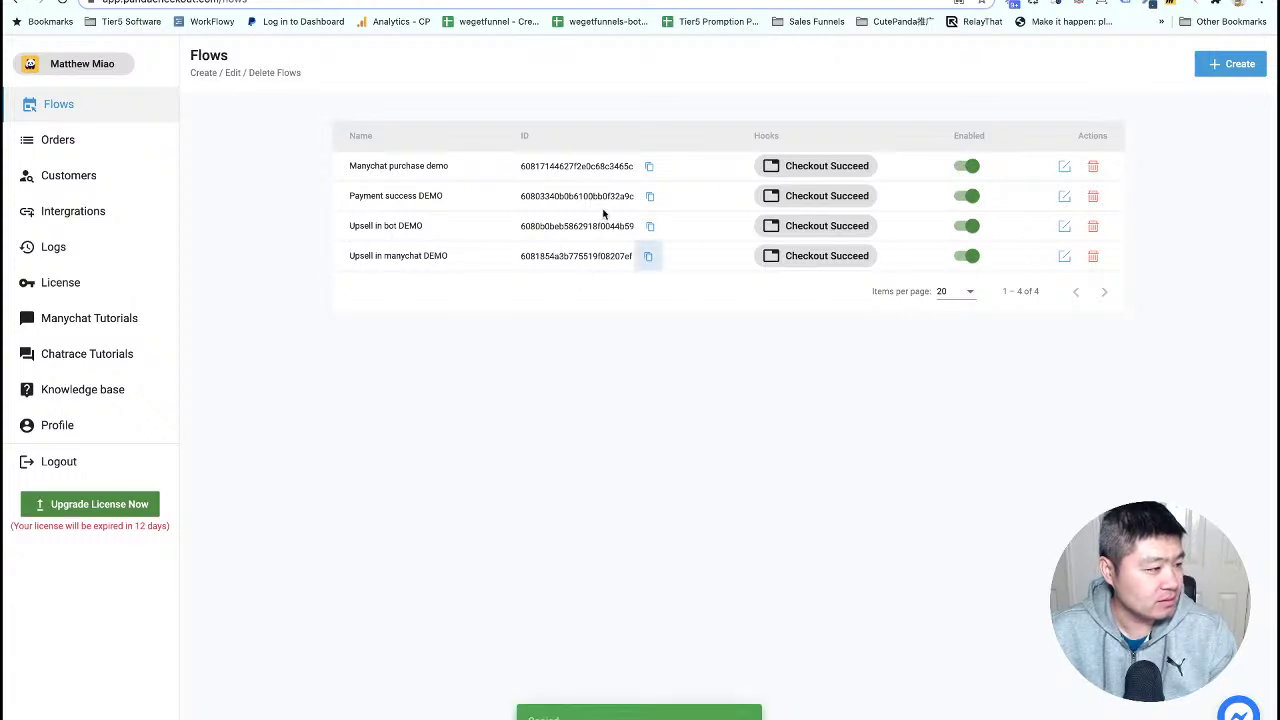
{"action": "key", "text": "ctrl+Tab"}
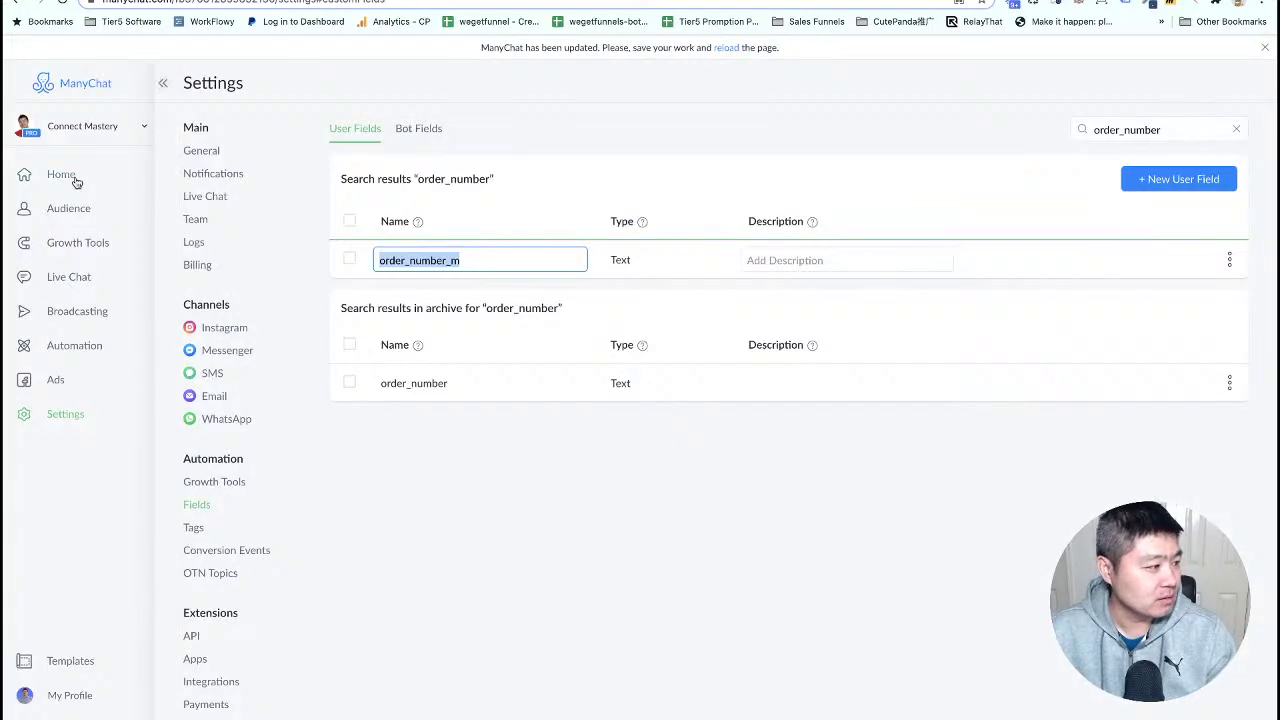
{"action": "left_click", "coordinate": [70, 345]}
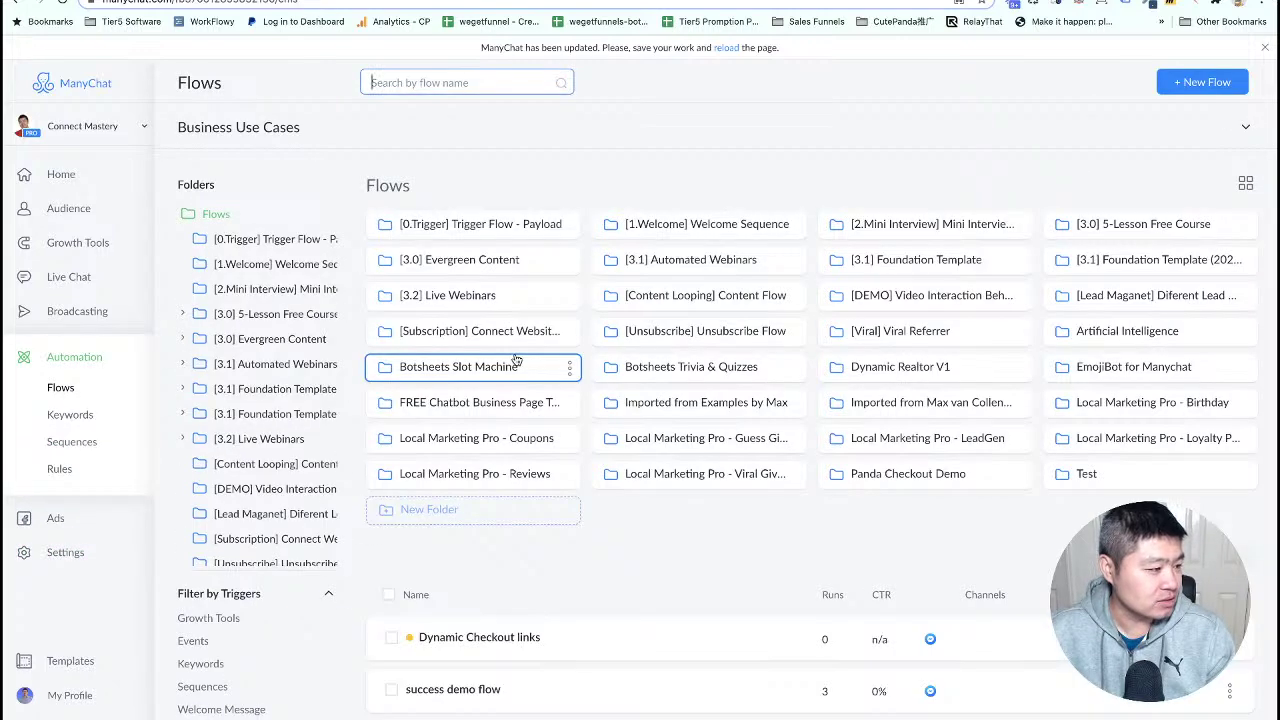
{"action": "scroll", "coordinate": [516, 360], "scroll_direction": "down", "scroll_amount": 5}
{"action": "left_click", "coordinate": [508, 377]}
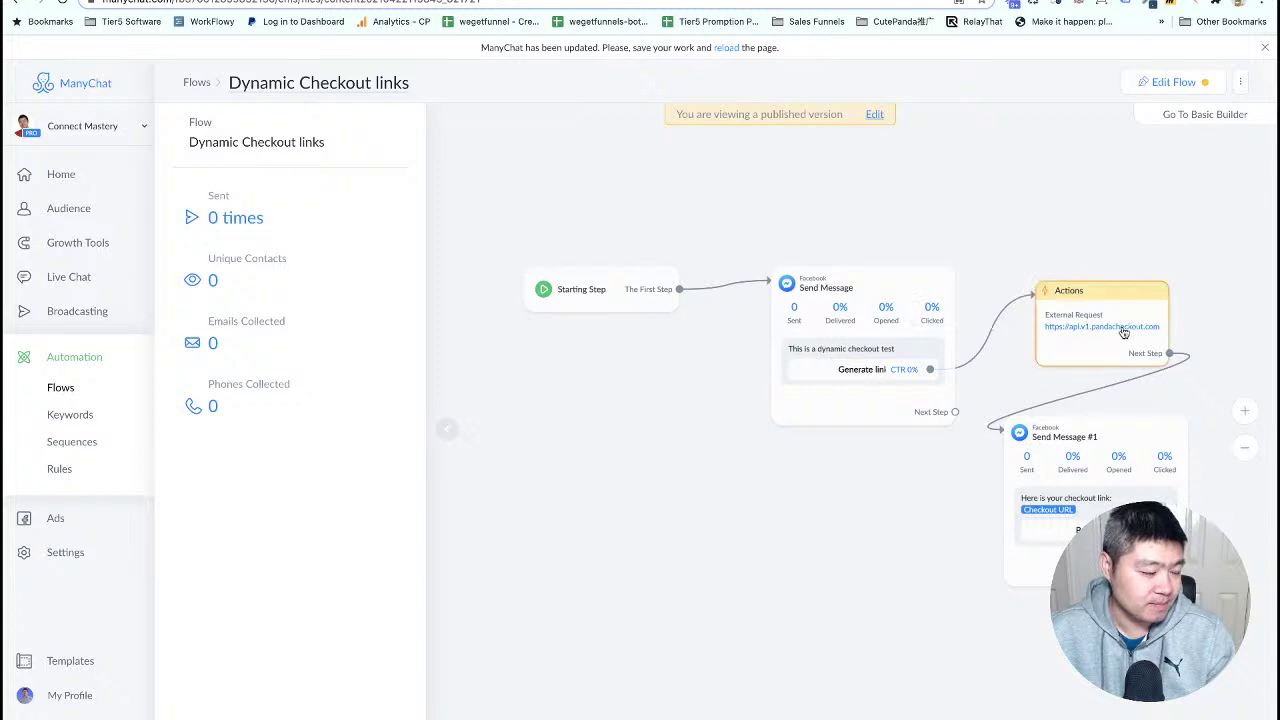
{"action": "left_click", "coordinate": [1124, 333]}
{"action": "left_click", "coordinate": [875, 114]}
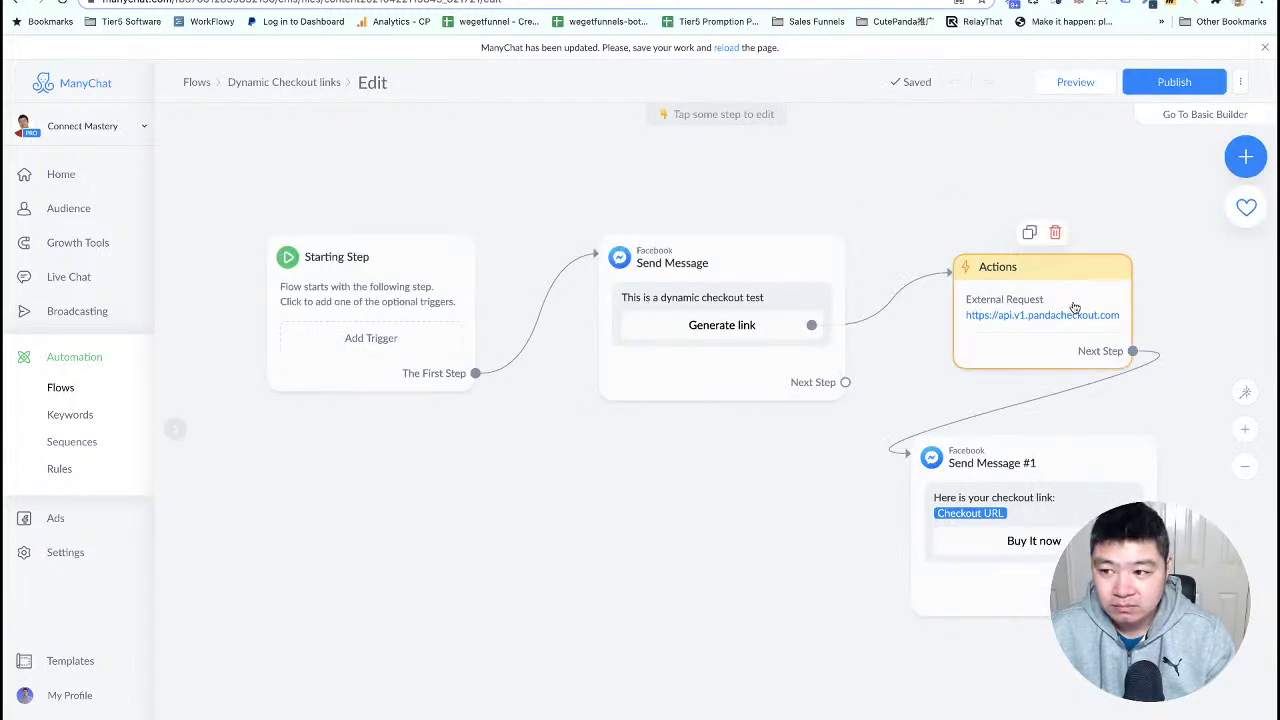
{"action": "left_click", "coordinate": [1074, 307]}
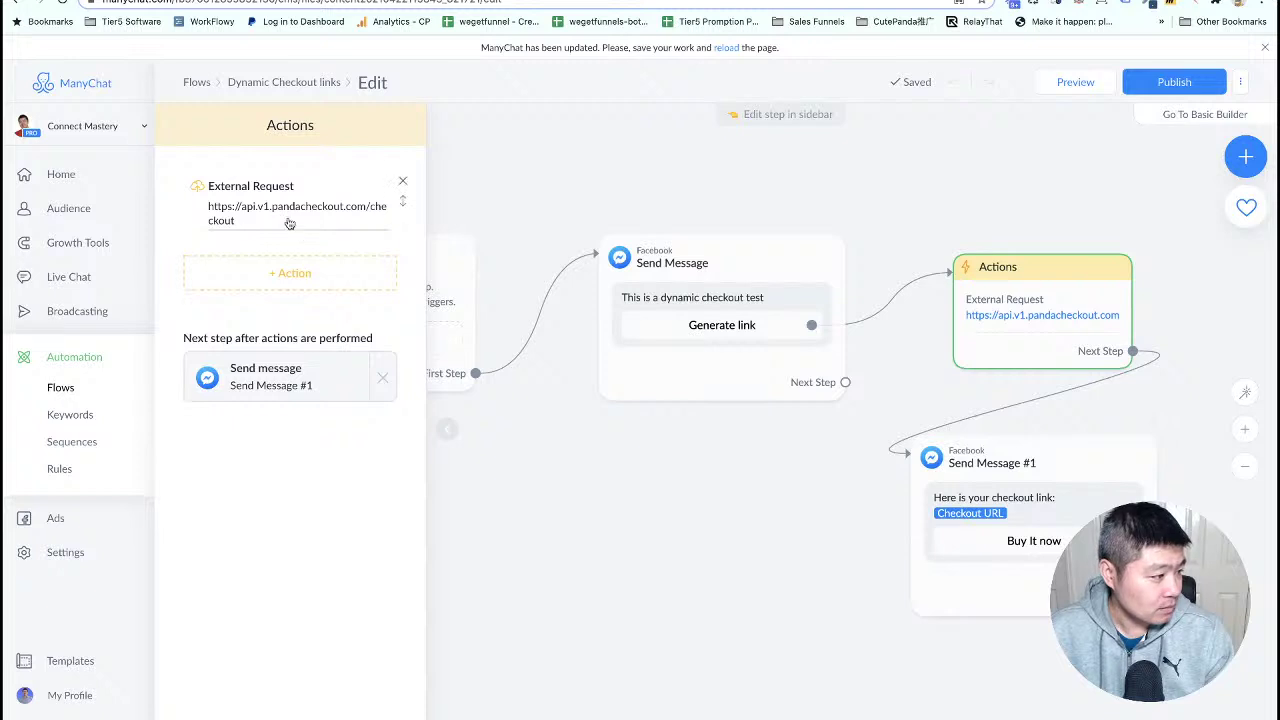
- Paste the new flow ID into the request body's flow value, save, and publish
{"action": "left_click", "coordinate": [289, 223]}
{"action": "left_click", "coordinate": [361, 205]}
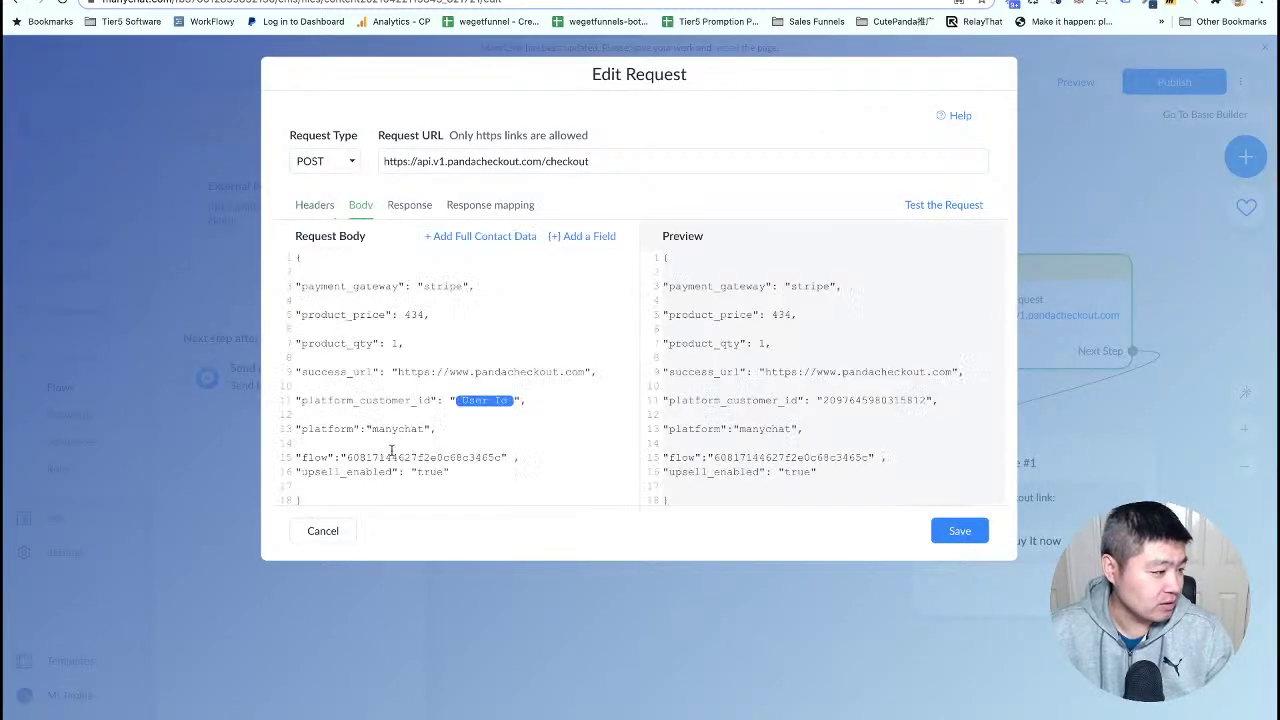
{"action": "left_click", "coordinate": [628, 462]}
{"action": "key", "text": "BackSpace"}
{"action": "key", "text": "BackSpace"}
{"action": "key", "text": "BackSpace"}
{"action": "key", "text": "BackSpace"}
{"action": "key", "text": "BackSpace"}
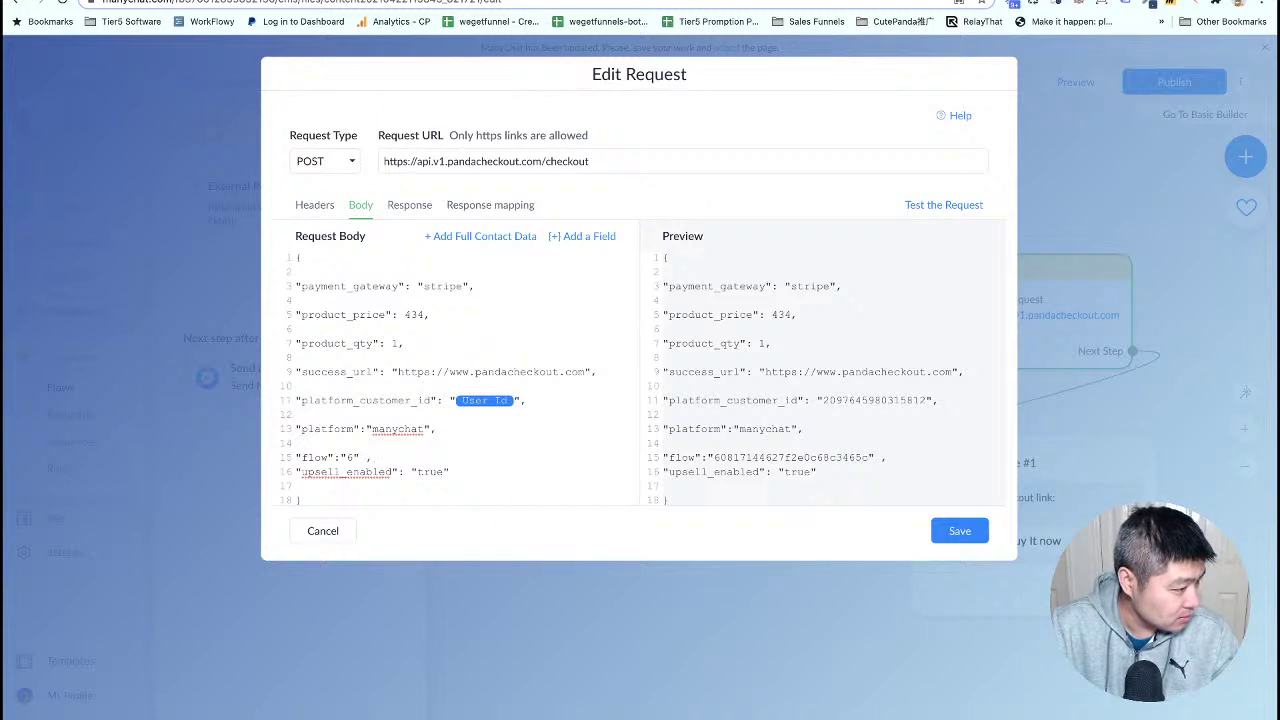
{"action": "key", "text": "ctrl+v"}
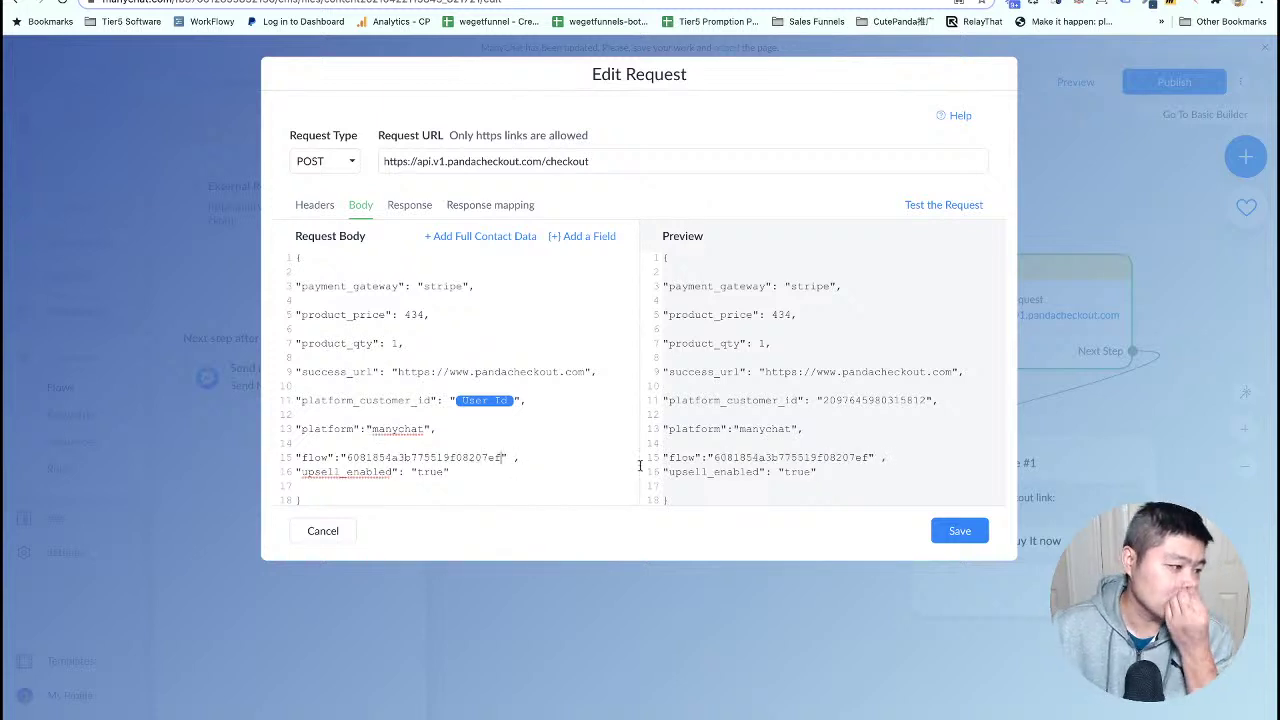
{"action": "left_click", "coordinate": [959, 531]}
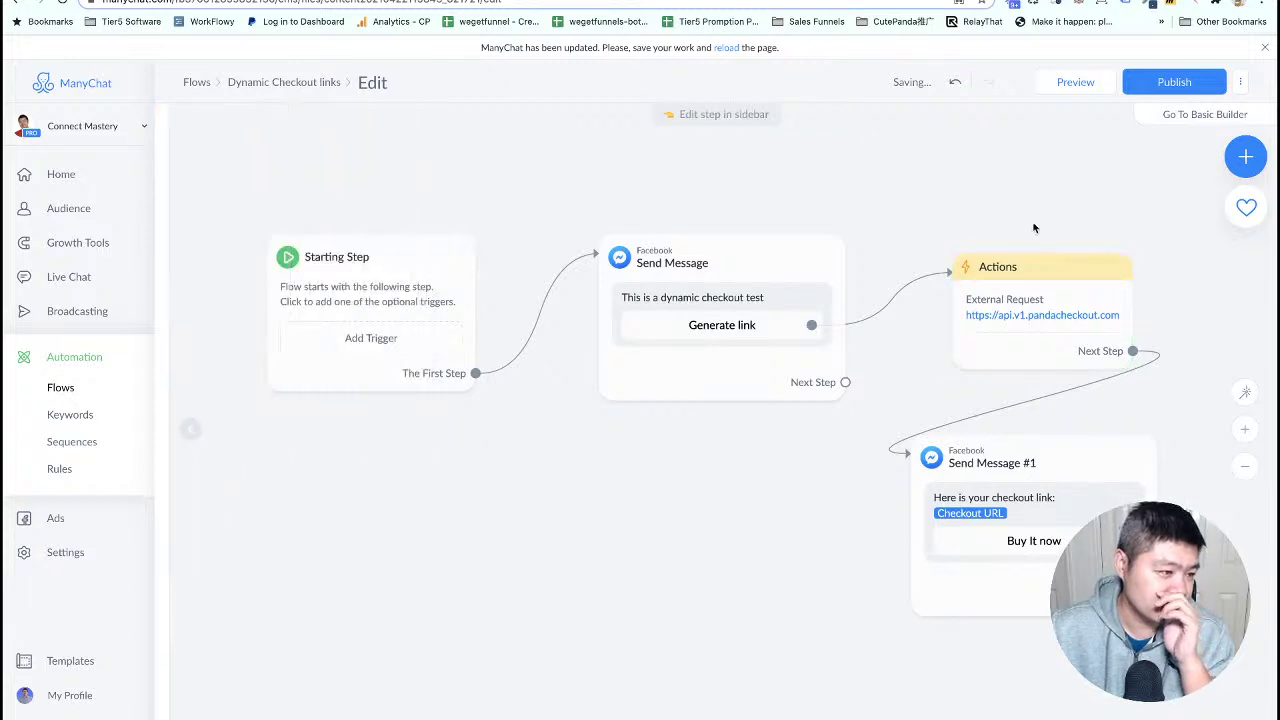
{"action": "left_click", "coordinate": [1174, 82]}
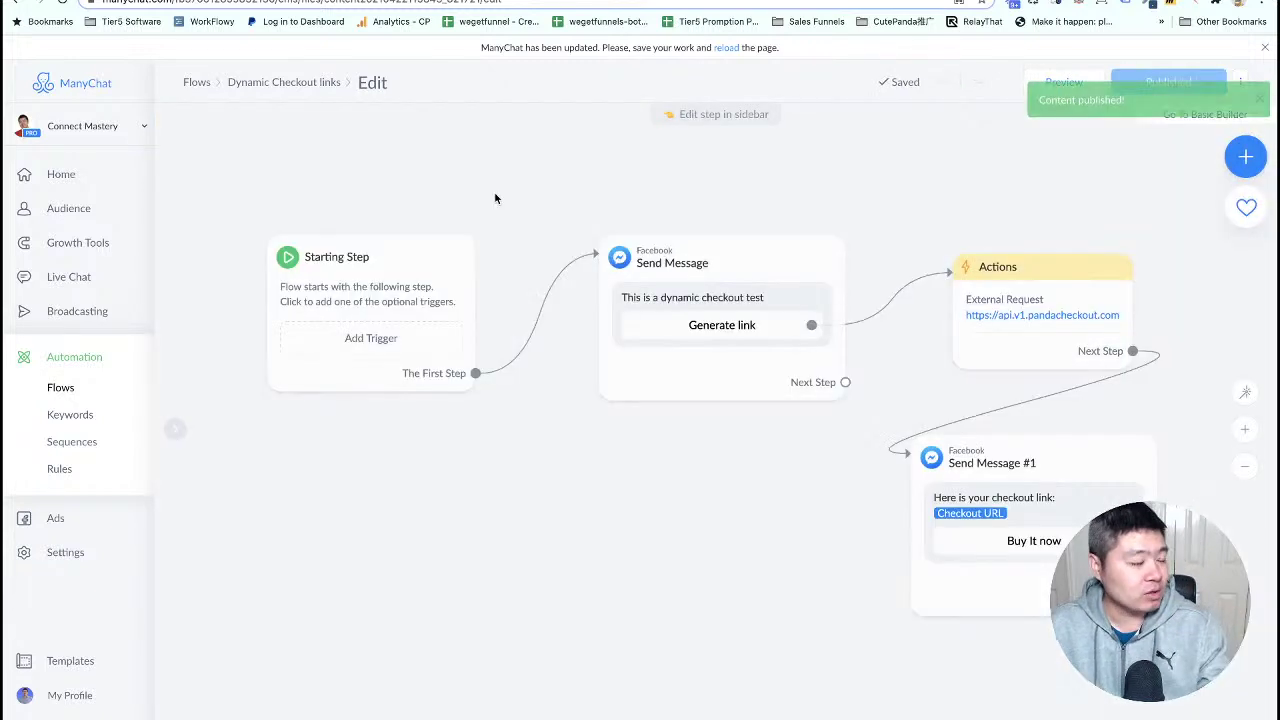
{"action": "left_click", "coordinate": [280, 83]}
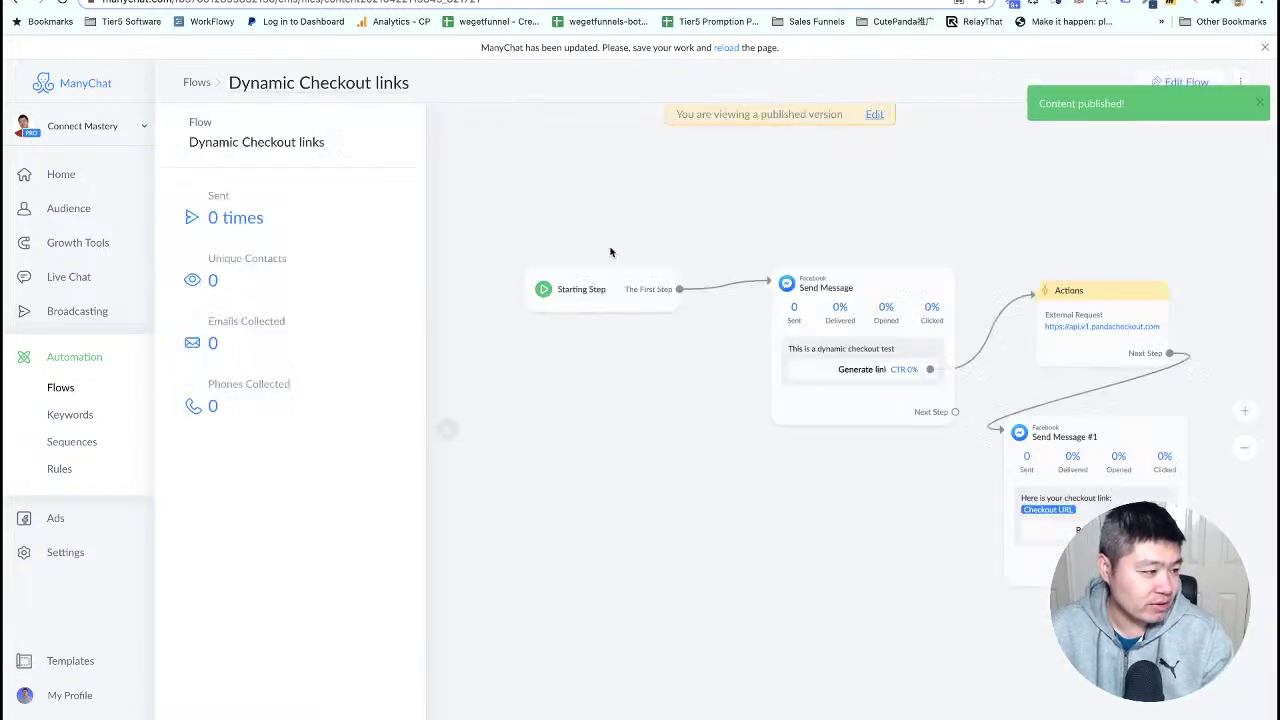
- Create a new empty ManyChat flow named 'upsell in chatbot demo'
{"action": "left_click", "coordinate": [200, 84]}
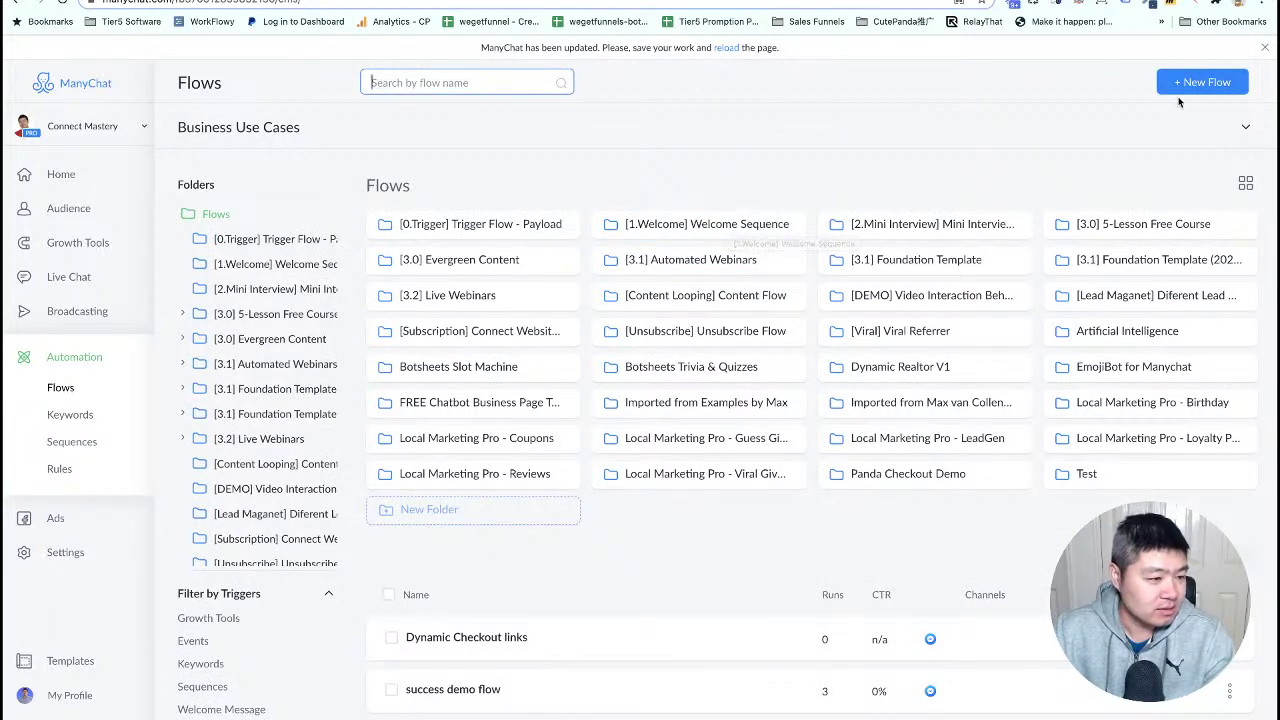
{"action": "left_click", "coordinate": [1195, 84]}
{"action": "left_click", "coordinate": [517, 198]}
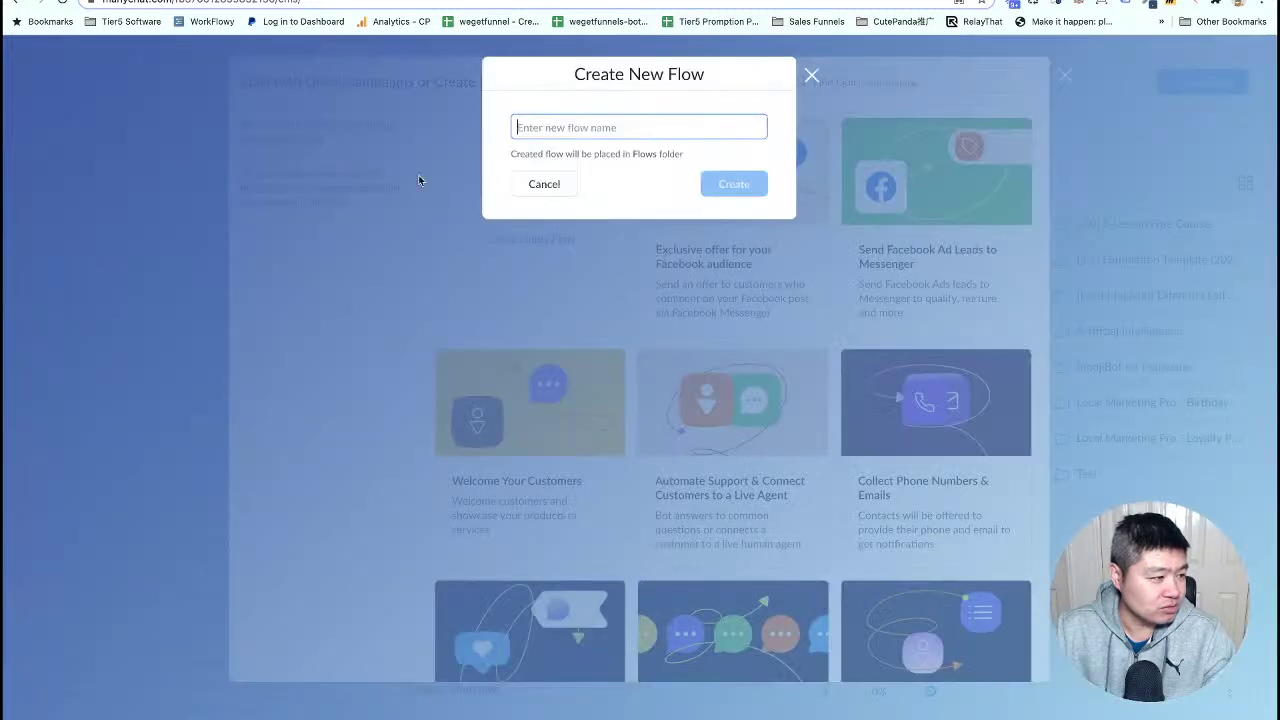
{"action": "type", "text": "upsell in chat"}
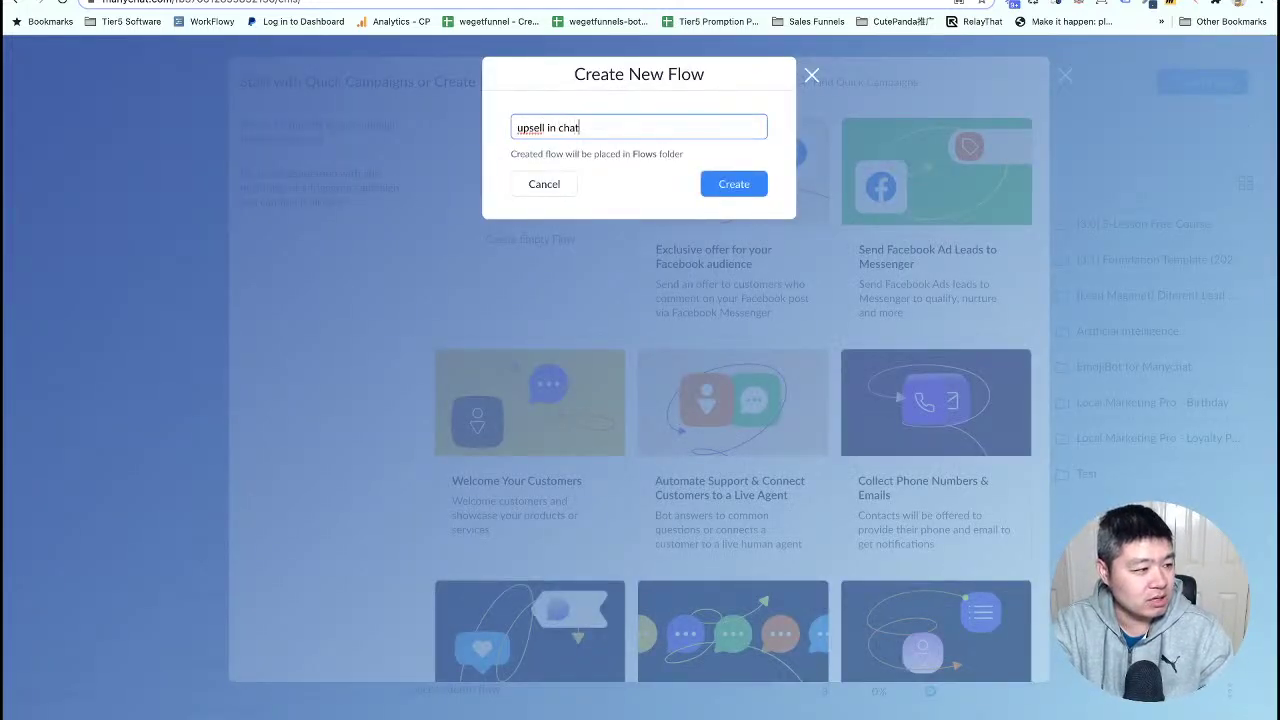
{"action": "type", "text": "bot demo"}
{"action": "key", "text": "Return"}
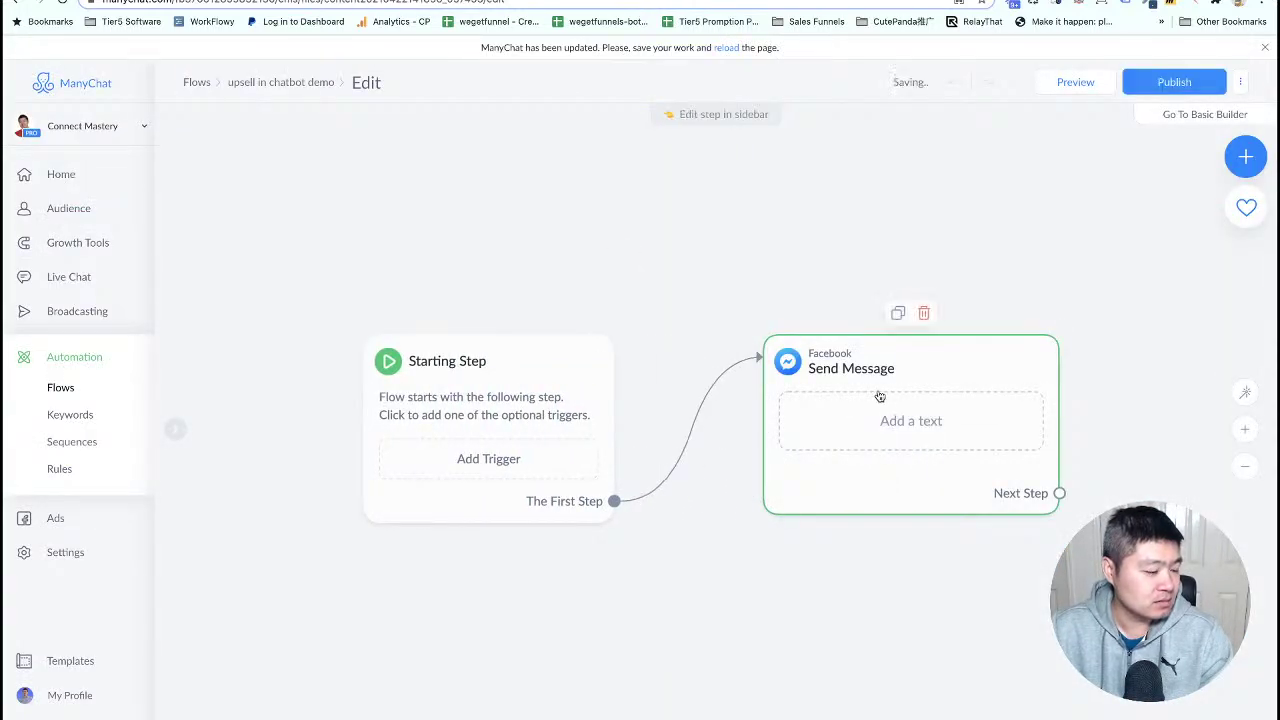
{"action": "left_click_drag", "start_coordinate": [557, 400], "coordinate": [382, 342]}
{"action": "left_click_drag", "start_coordinate": [838, 412], "coordinate": [684, 367]}
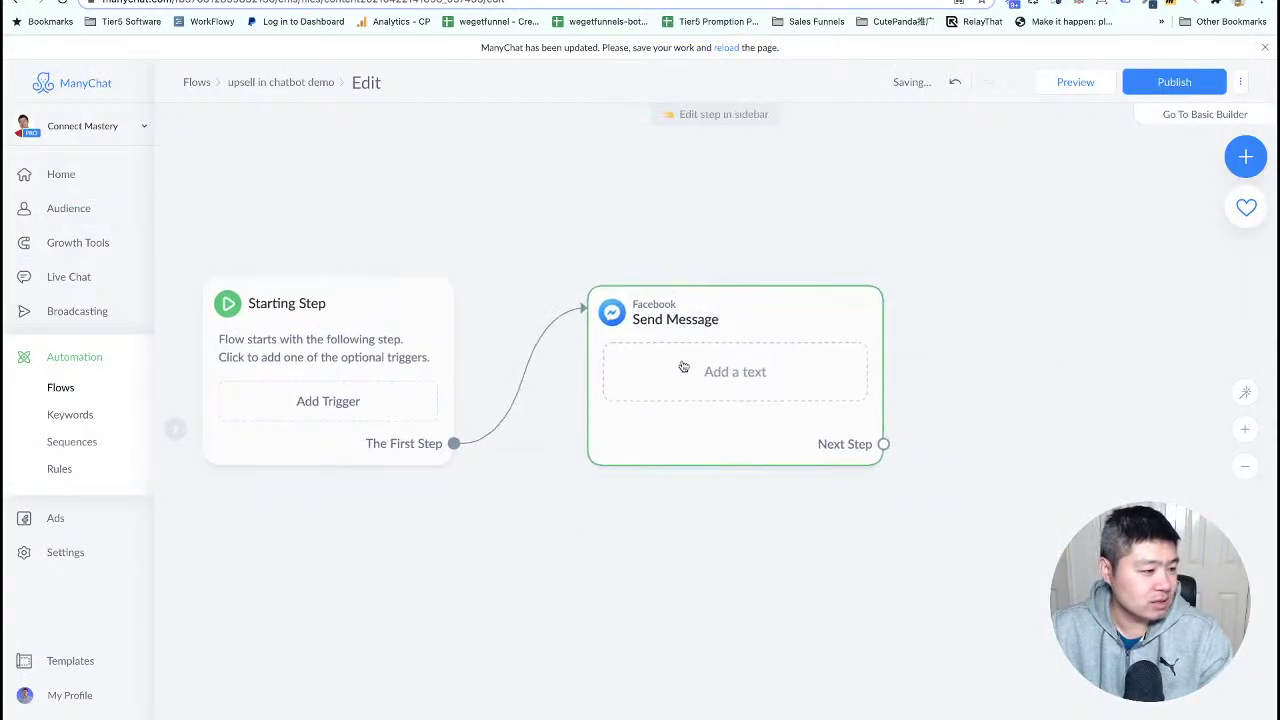
- Make the Send Message step say 'Thank for your purchase. find the offer below' and link a next step
{"action": "left_click", "coordinate": [710, 365]}
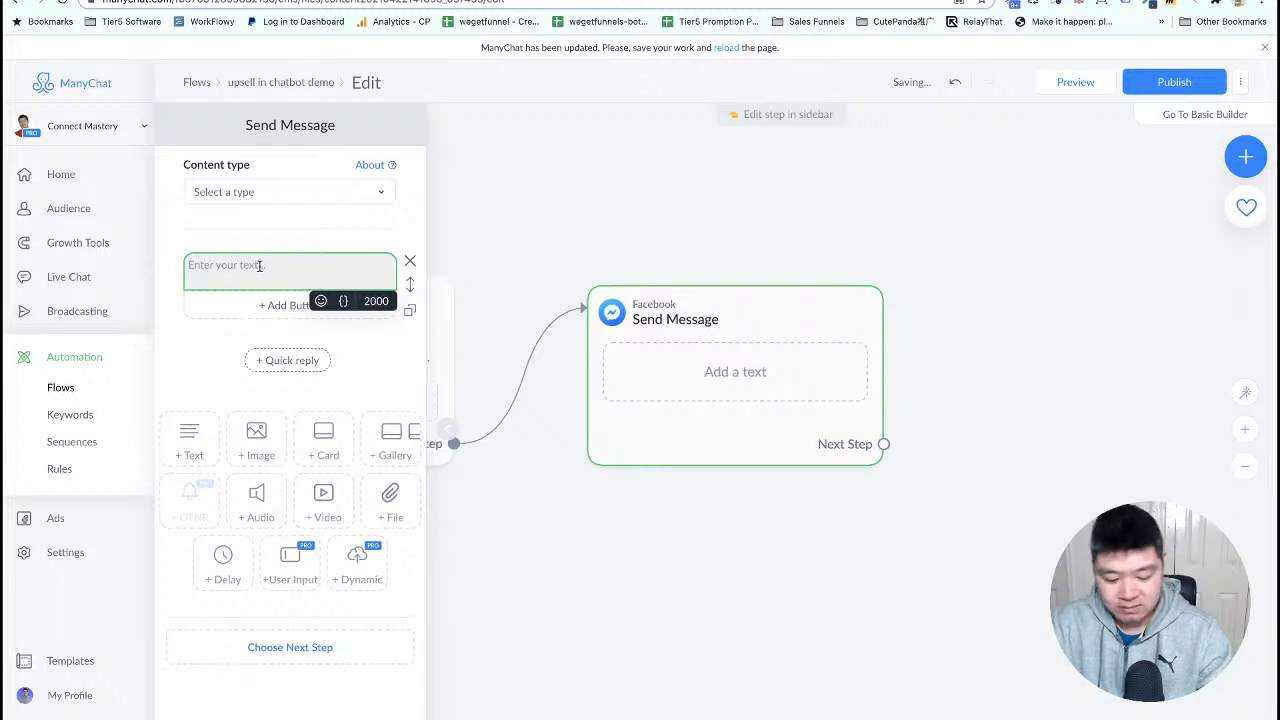
{"action": "type", "text": "Thank f"}
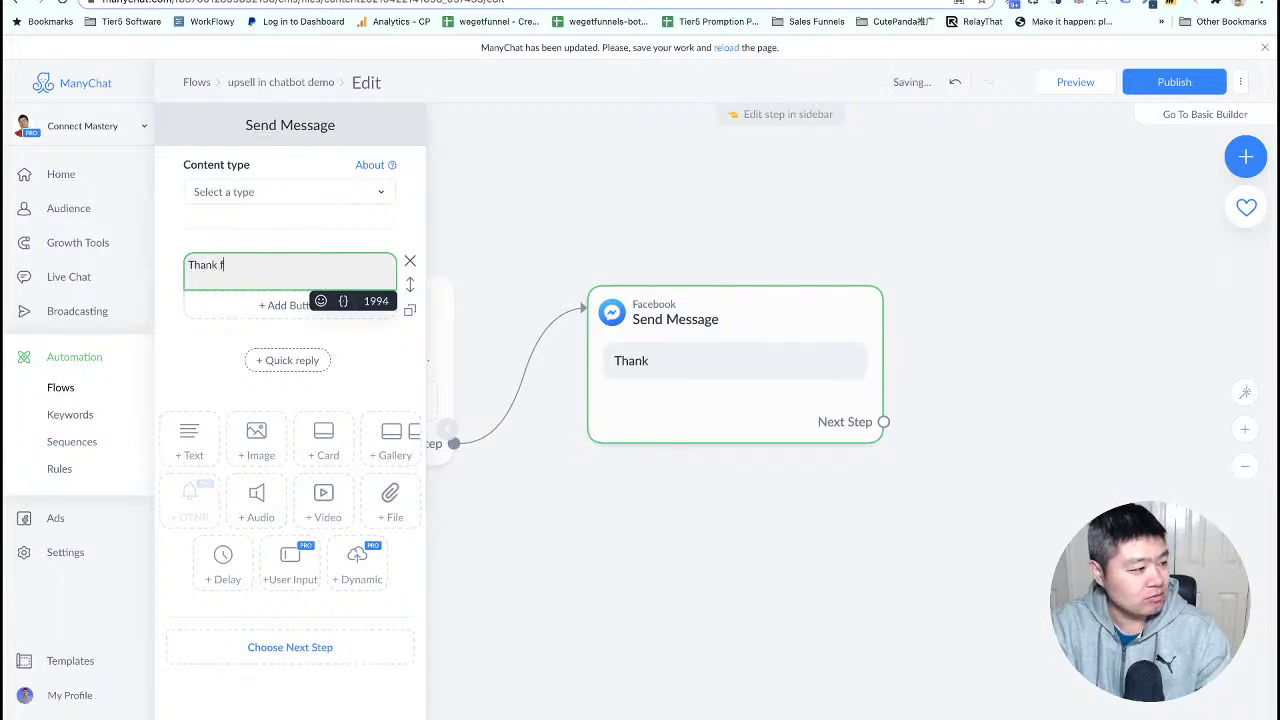
{"action": "type", "text": "or your purcahs"}
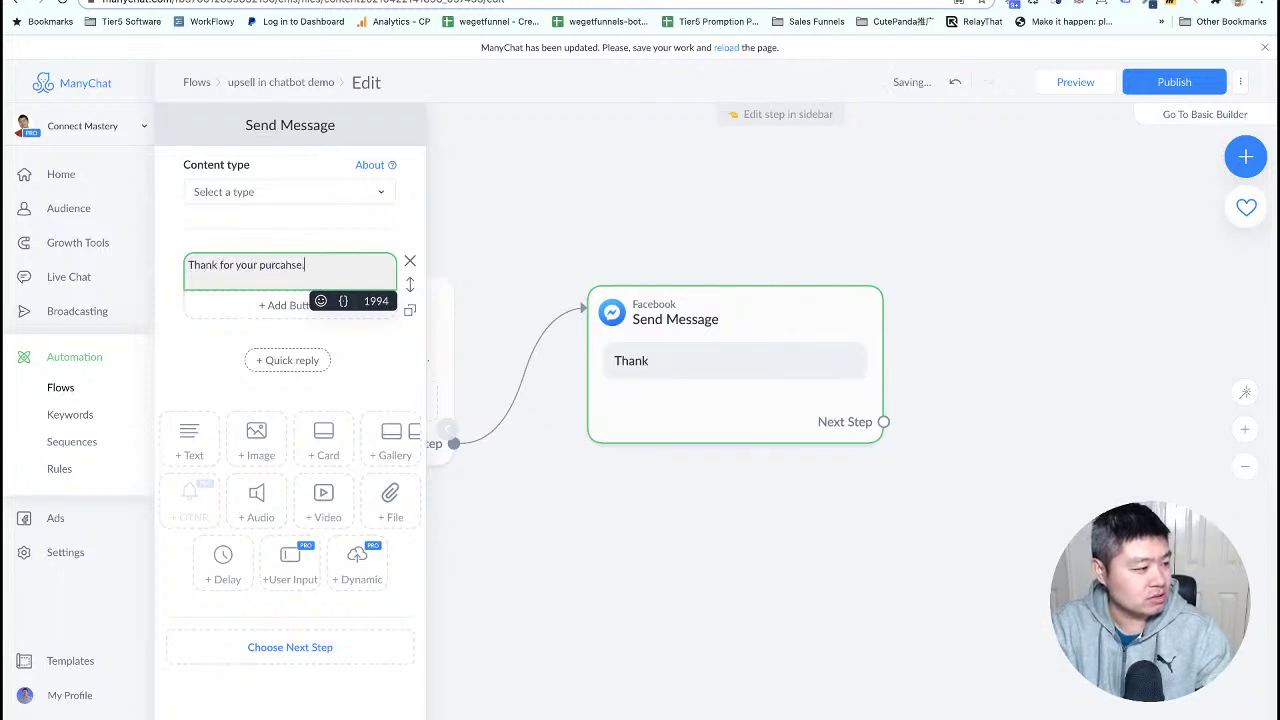
{"action": "type", "text": "e."}
{"action": "key", "text": "BackSpace"}
{"action": "key", "text": "BackSpace"}
{"action": "key", "text": "BackSpace"}
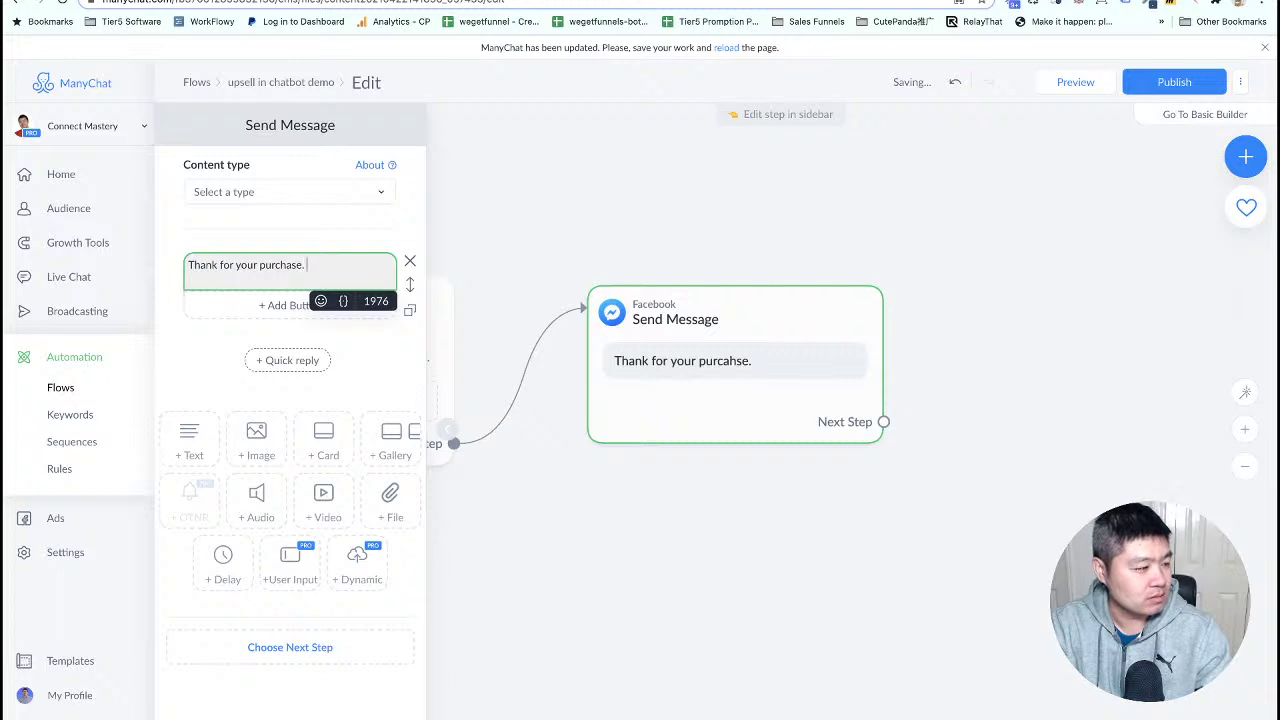
{"action": "type", "text": "find the "}
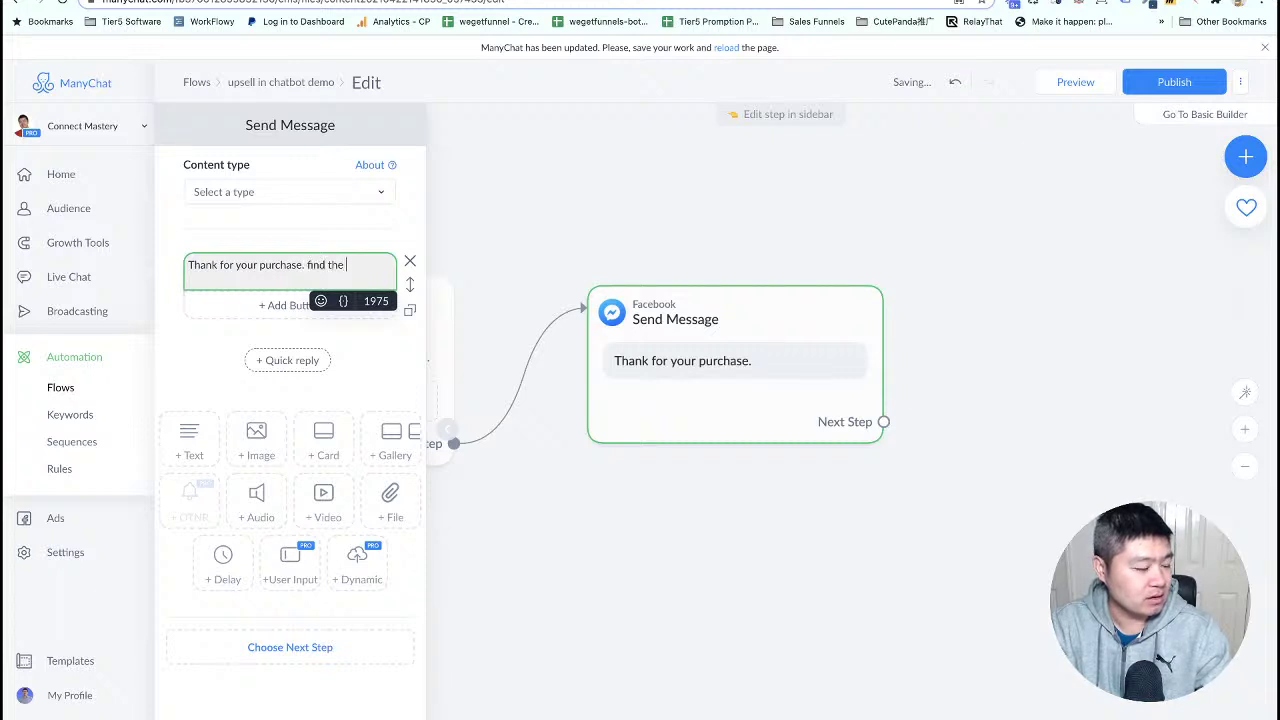
{"action": "type", "text": "offer below"}
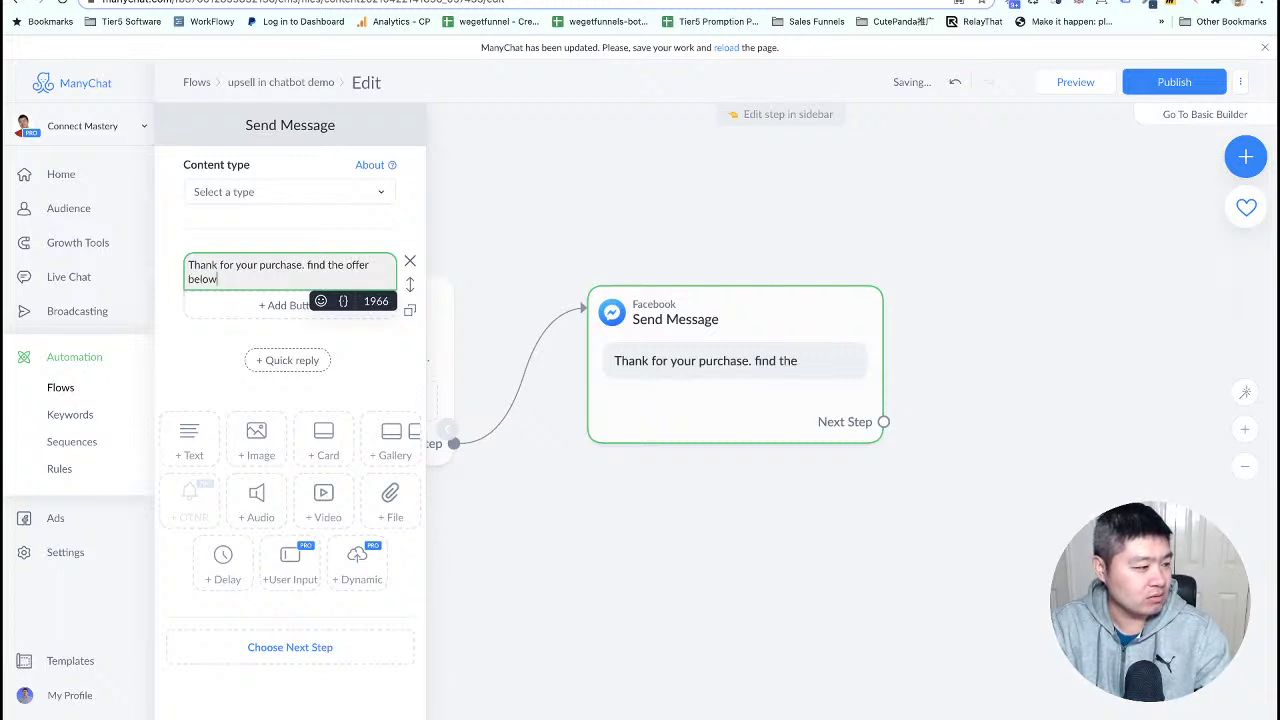
{"action": "left_click", "coordinate": [700, 535]}
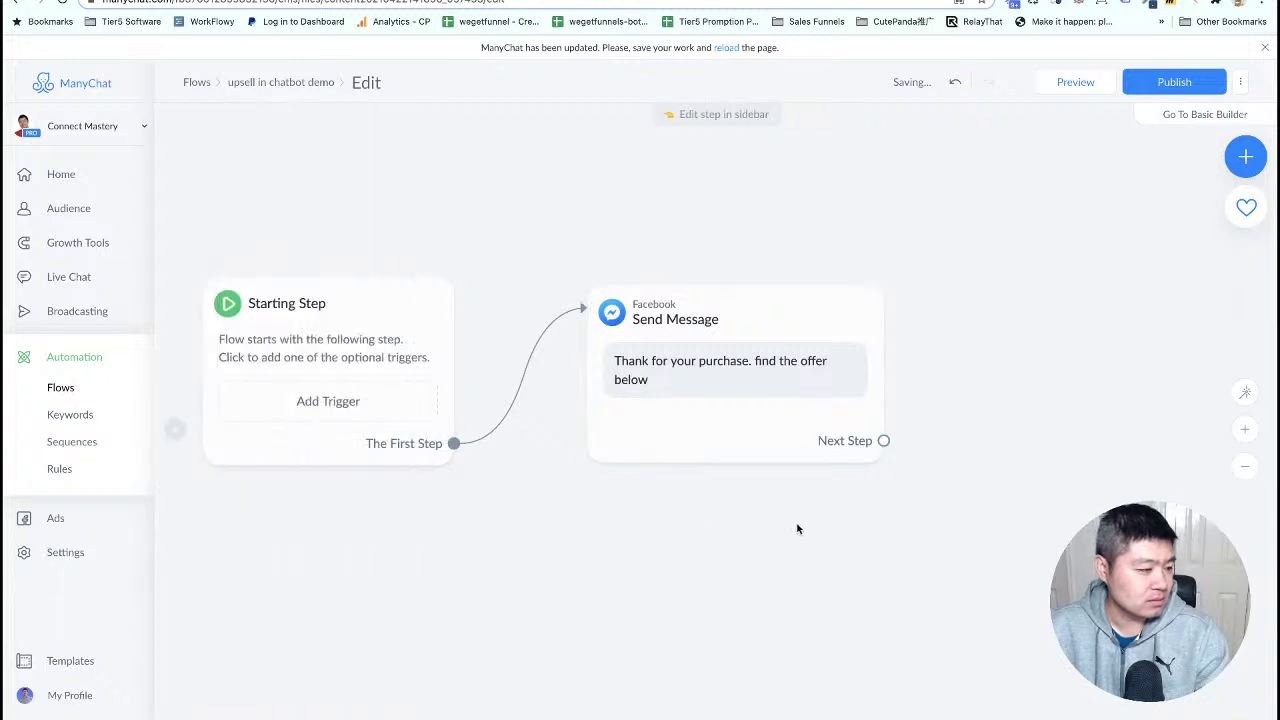
{"action": "left_click_drag", "start_coordinate": [797, 526], "coordinate": [371, 443]}
{"action": "left_click_drag", "start_coordinate": [455, 356], "coordinate": [576, 270]}
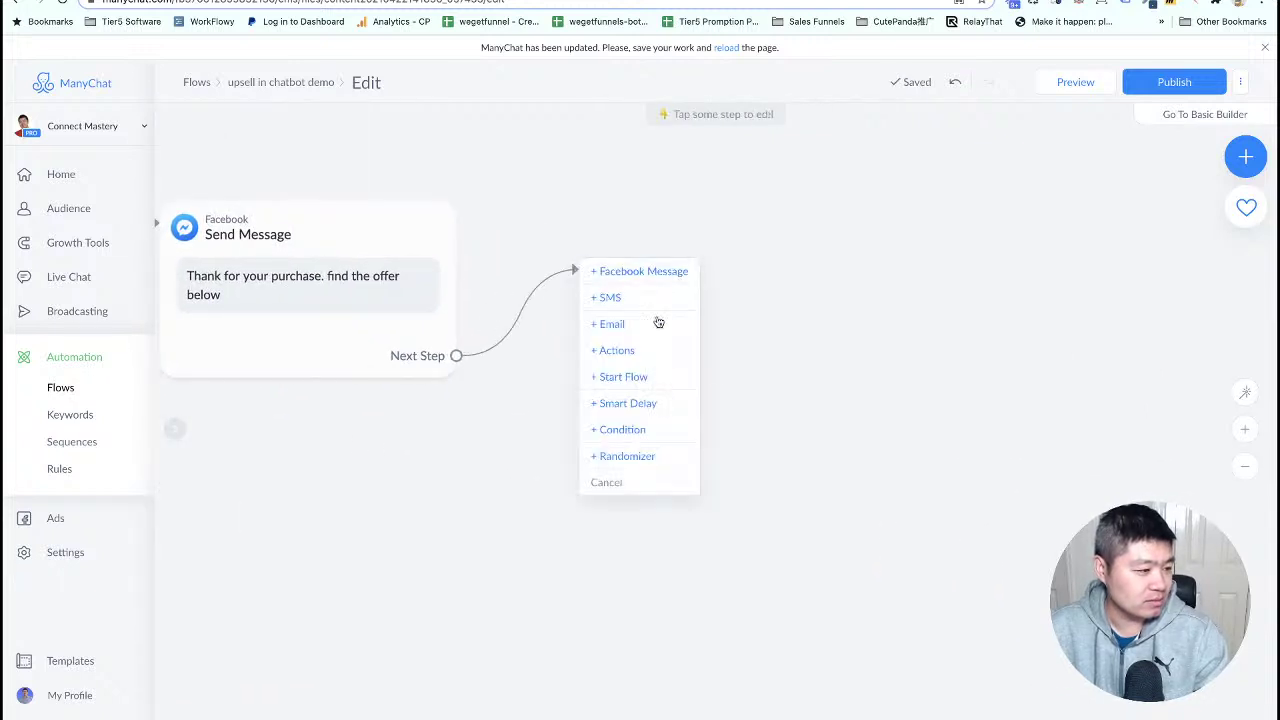
- Add a Facebook Message reading 'Get the offer for $50 one time payment, click the button below'
{"action": "left_click", "coordinate": [651, 271]}
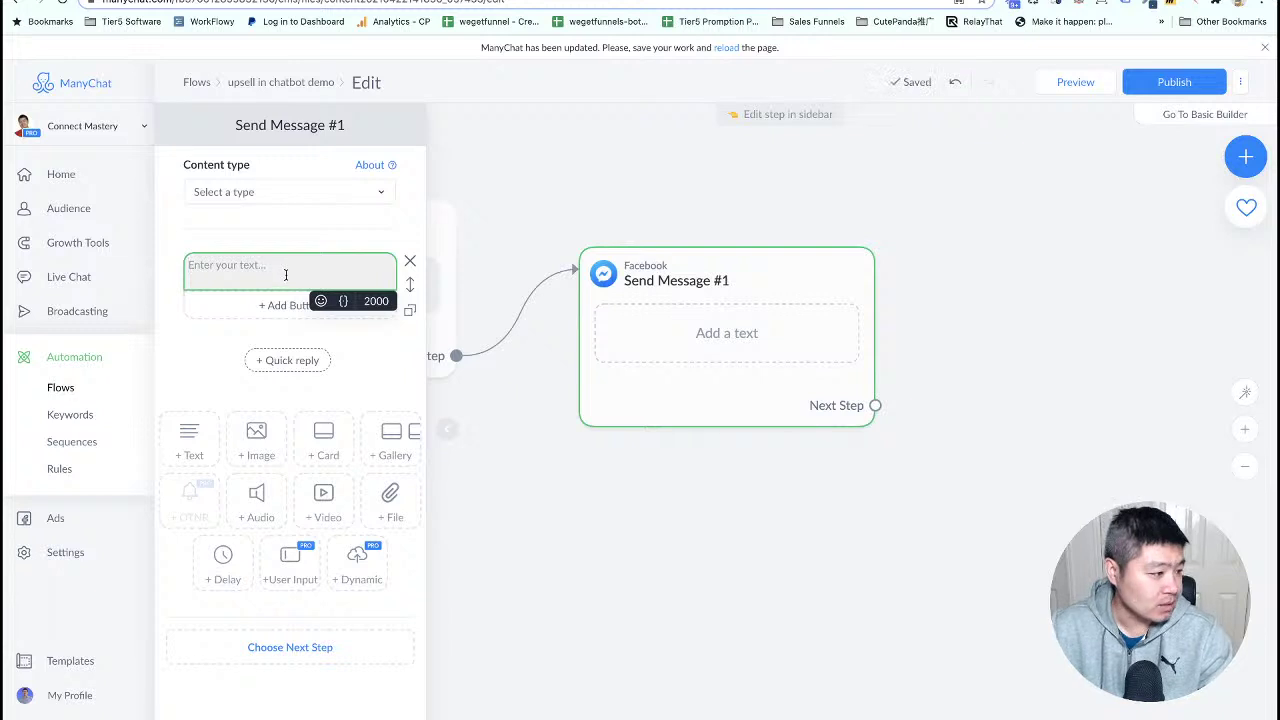
{"action": "left_click", "coordinate": [409, 261]}
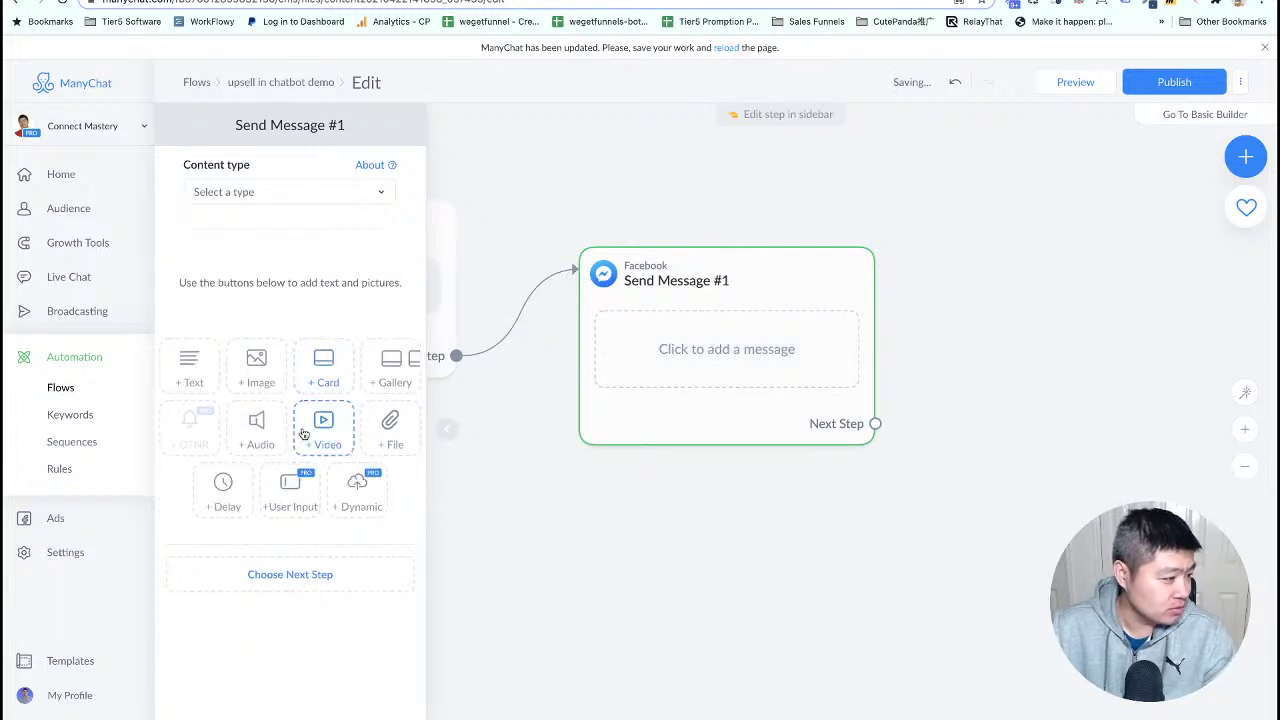
{"action": "left_click", "coordinate": [190, 366]}
{"action": "left_click", "coordinate": [282, 279]}
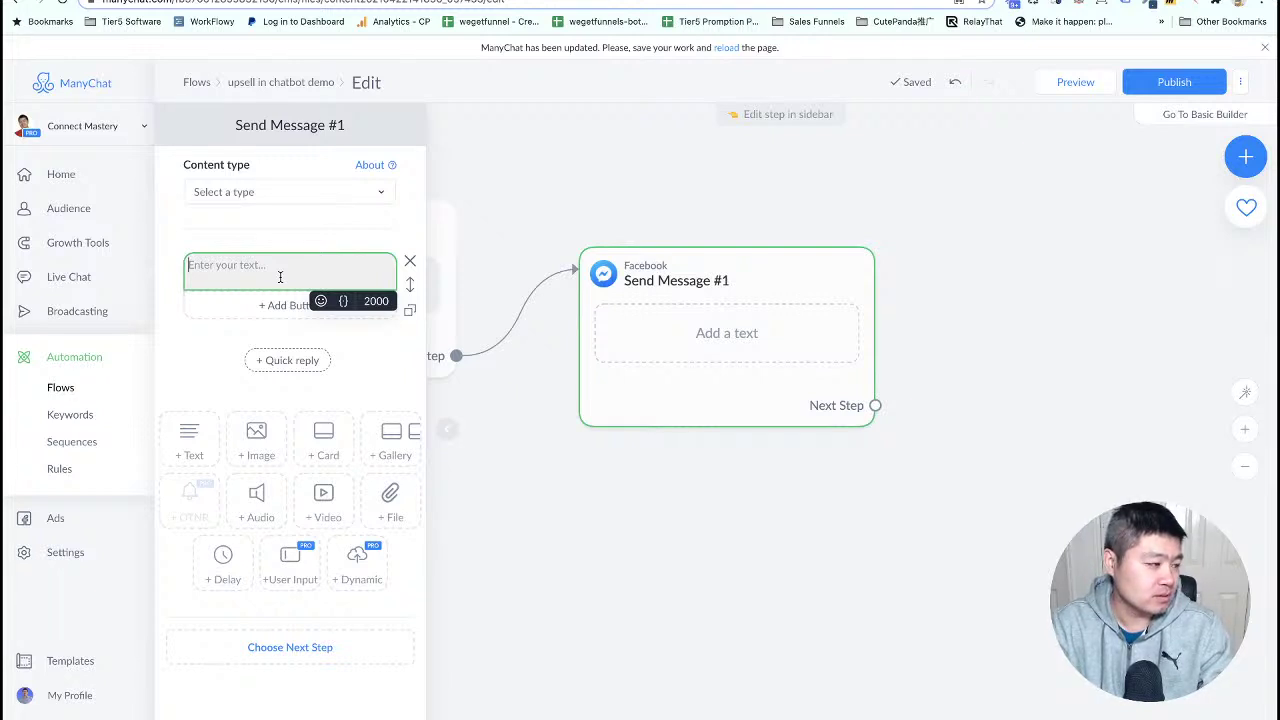
{"action": "type", "text": "Get"}
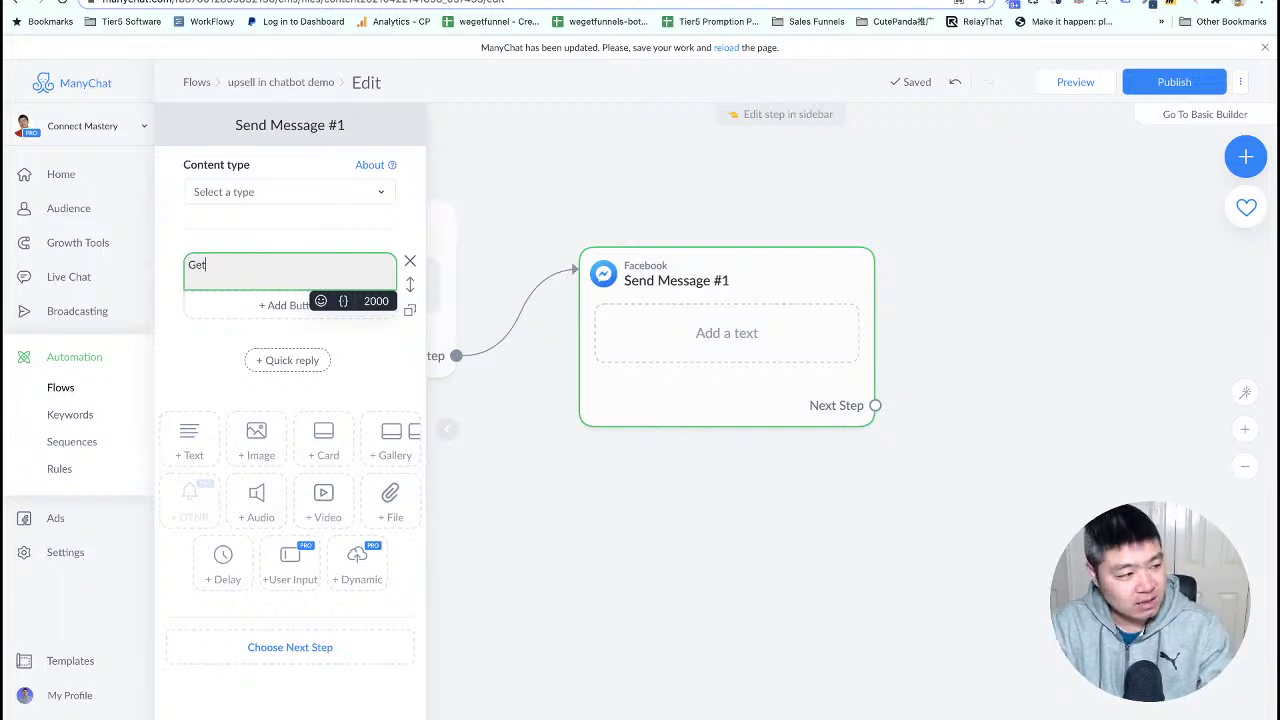
{"action": "type", "text": " the offer for $50 one t"}
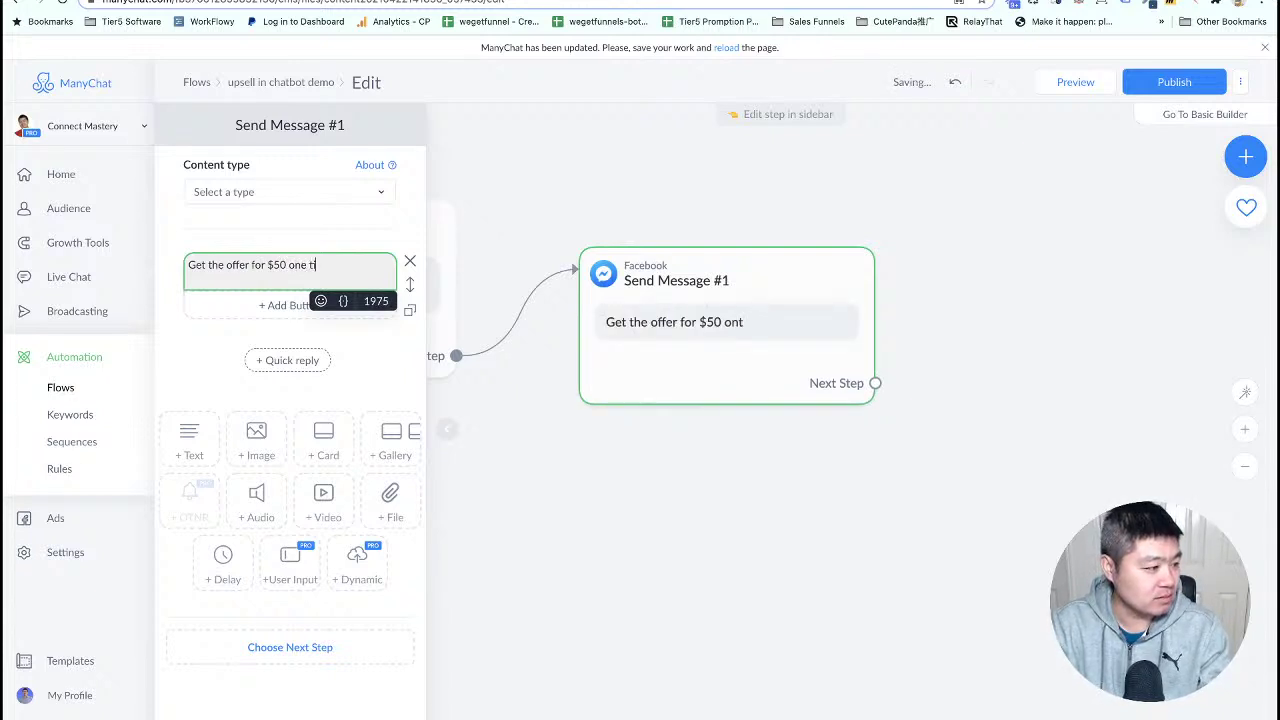
{"action": "type", "text": "ime payment"}
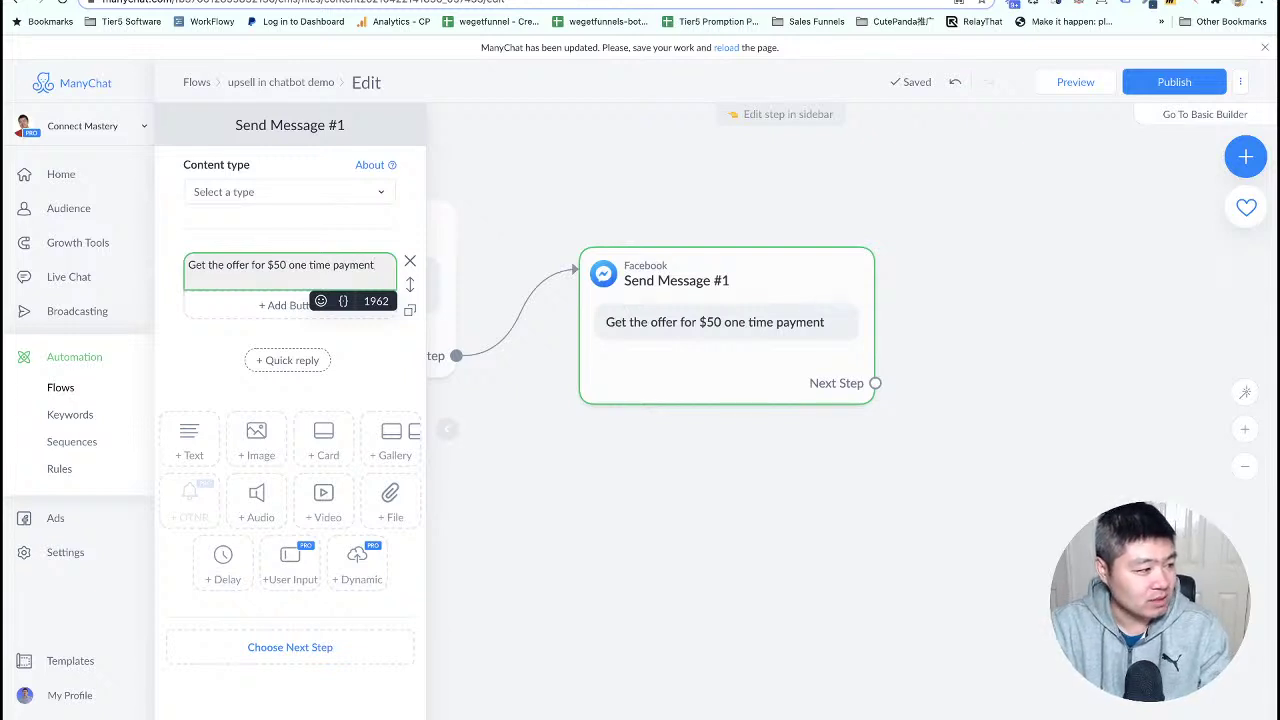
{"action": "type", "text": ", click t"}
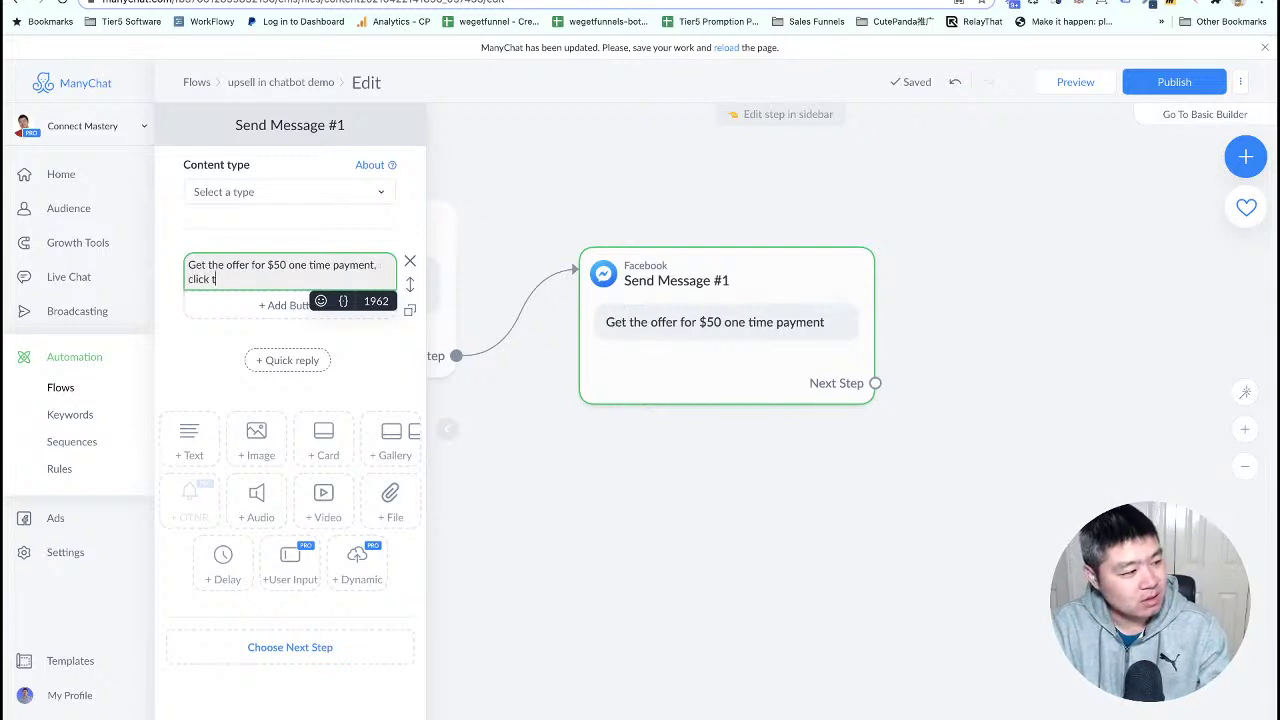
{"action": "type", "text": "he button belo"}
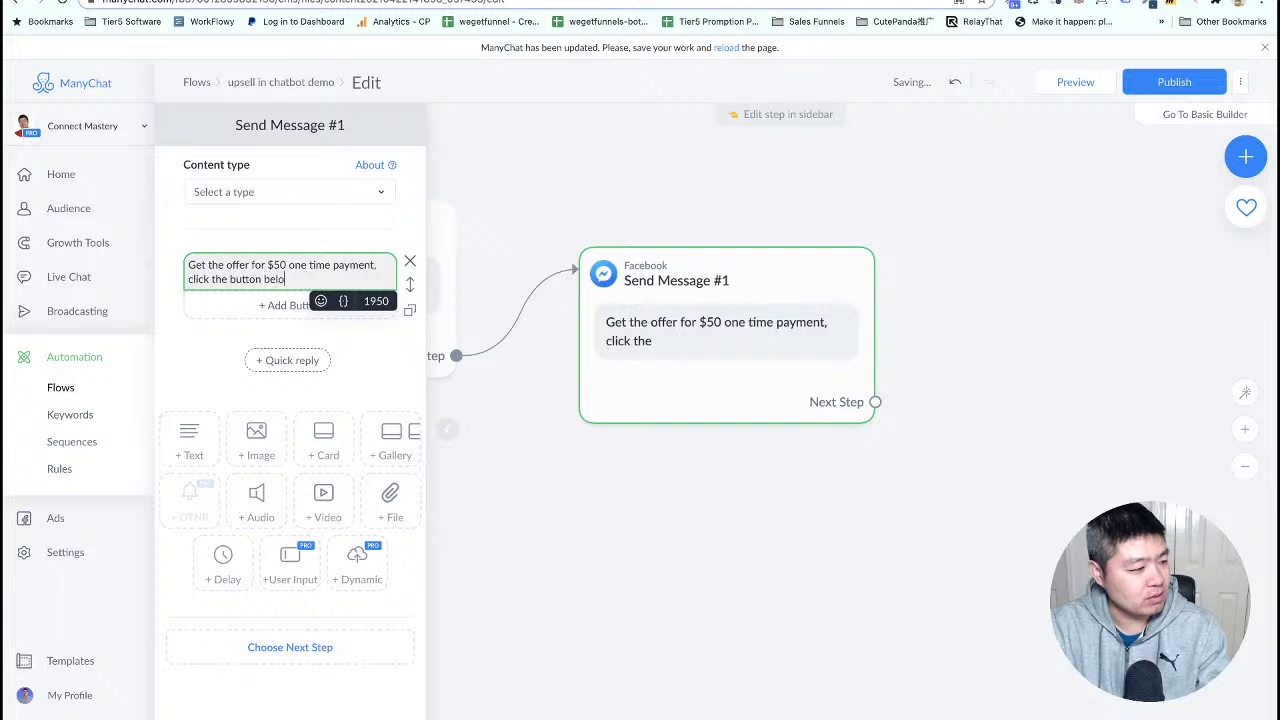
{"action": "type", "text": "w"}
{"action": "left_click", "coordinate": [280, 360]}
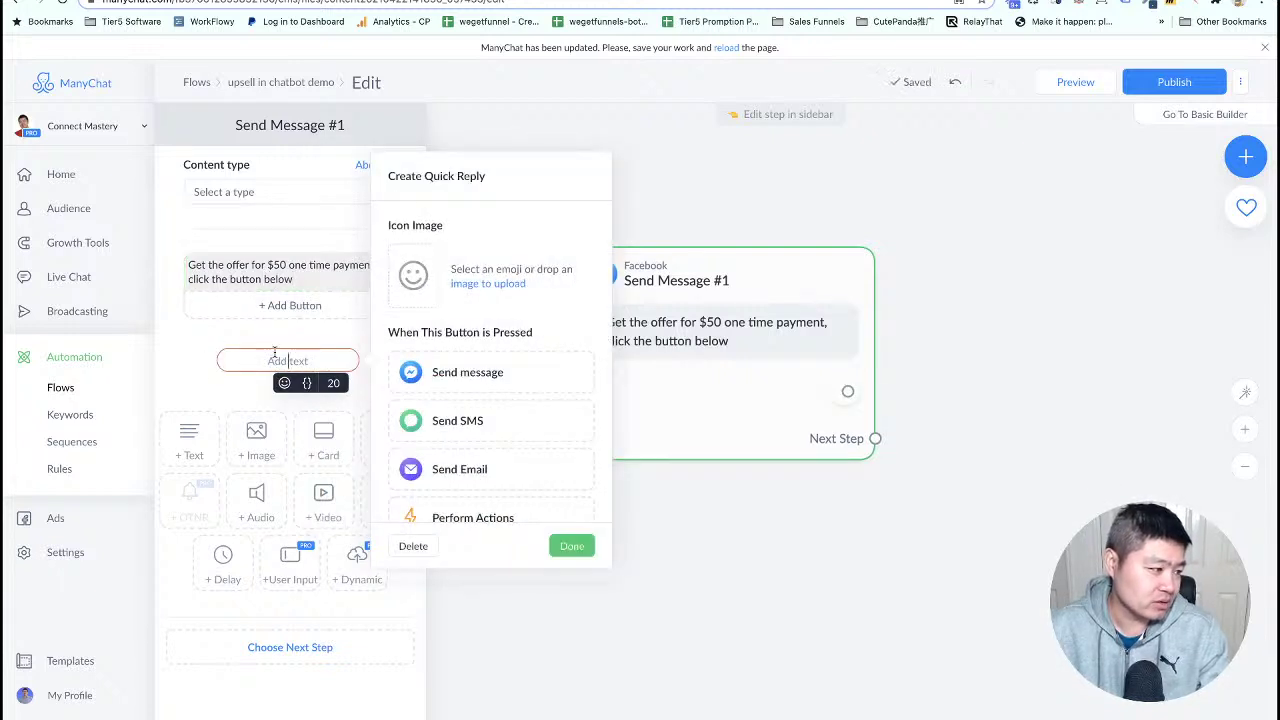
- Give the $50 offer message 'Take it' and 'Skip it.' quick replies
{"action": "type", "text": "Take it"}
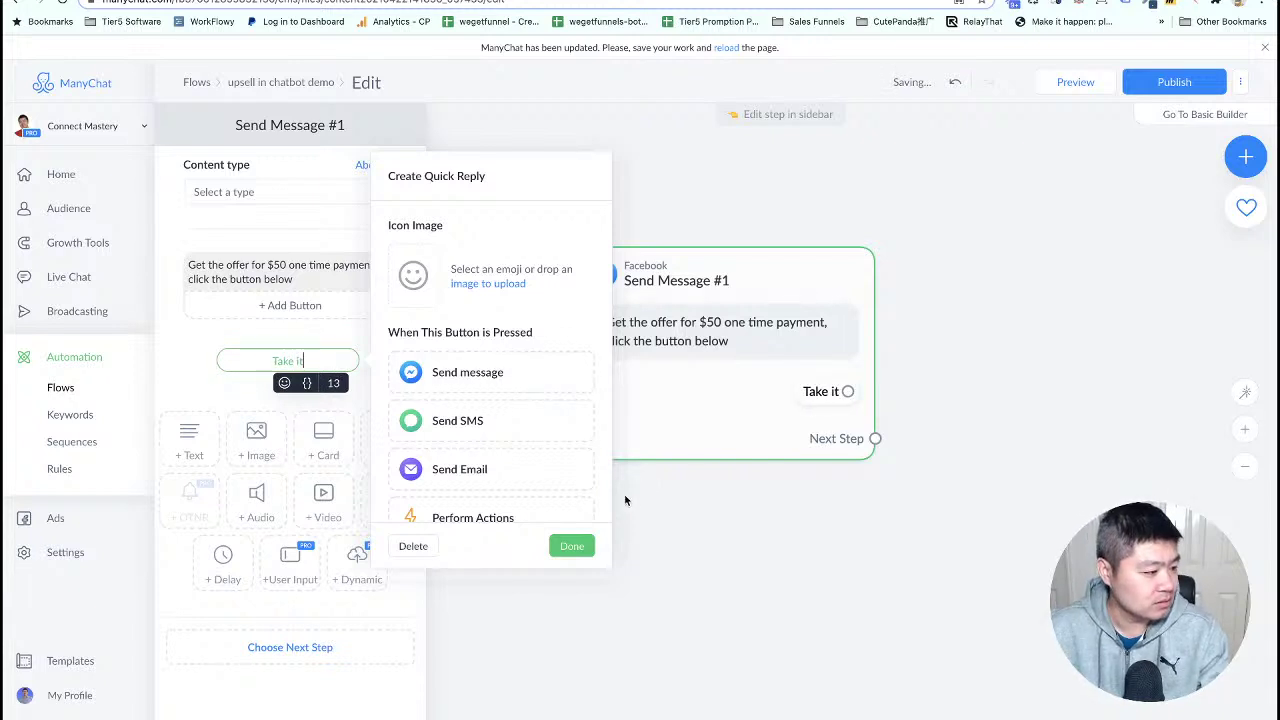
{"action": "left_click", "coordinate": [572, 545]}
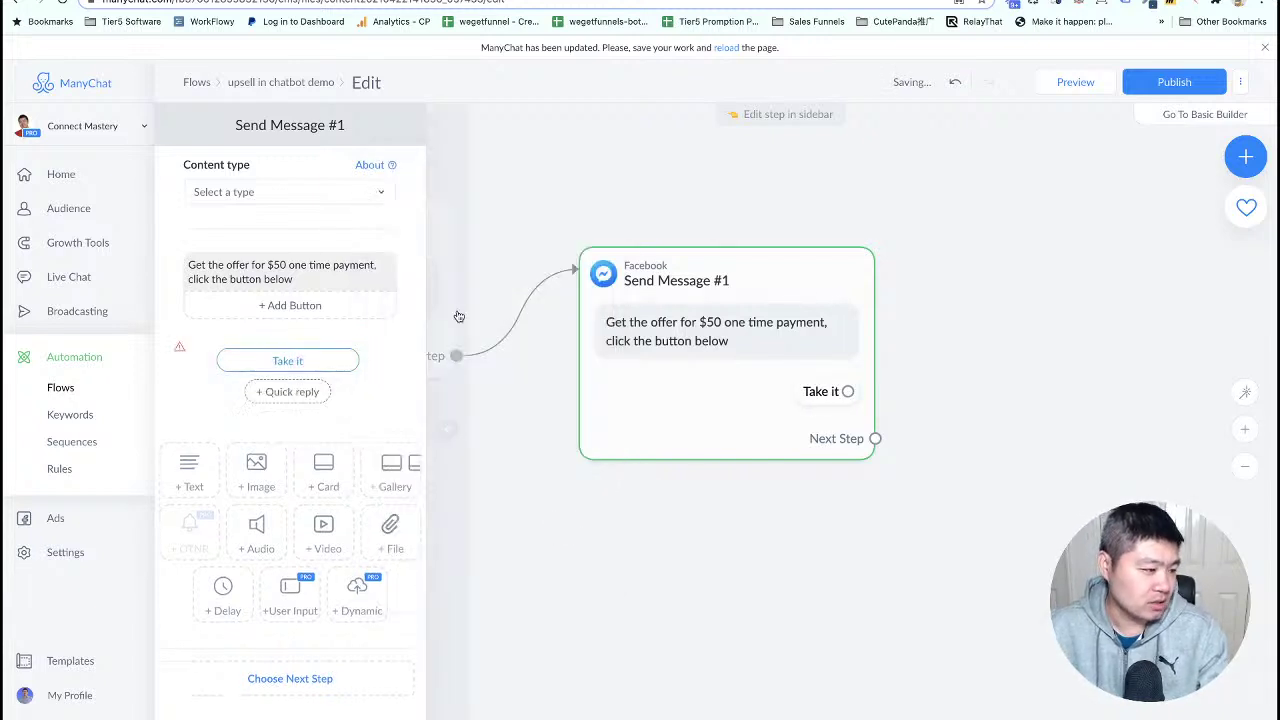
{"action": "left_click", "coordinate": [297, 392]}
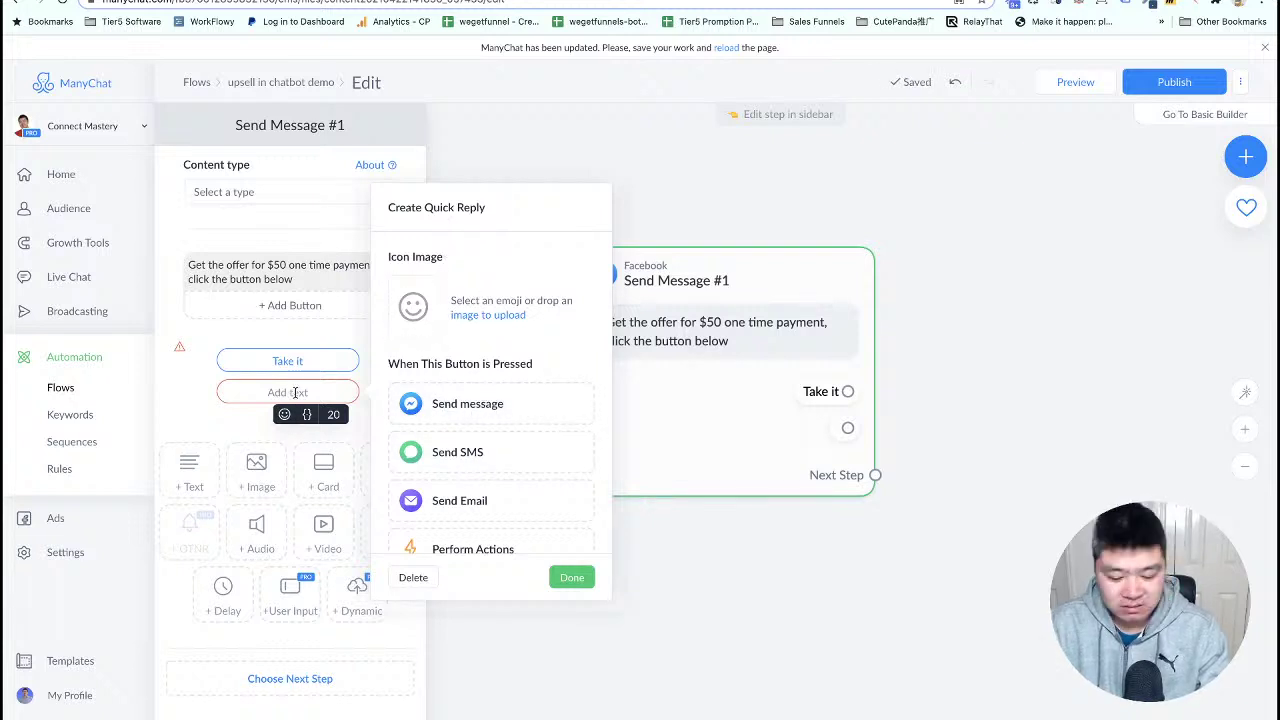
{"action": "type", "text": "Skip it."}
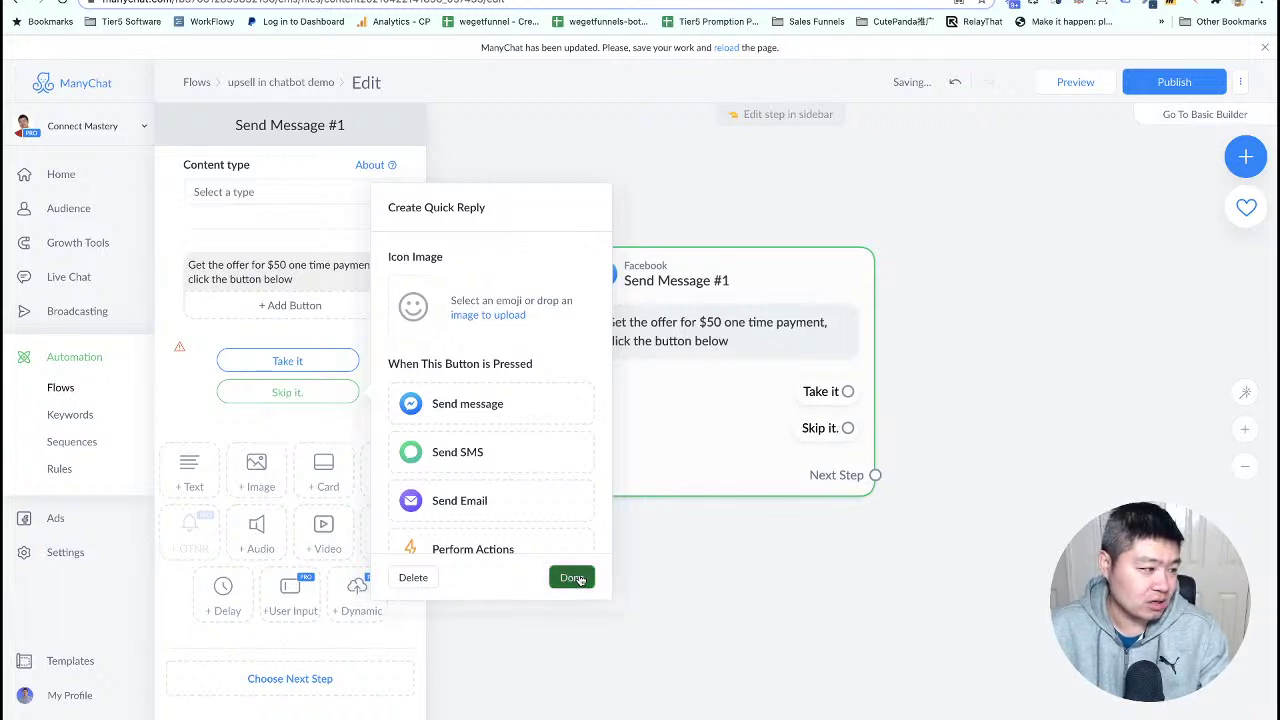
{"action": "left_click", "coordinate": [572, 577]}
{"action": "left_click", "coordinate": [562, 536]}
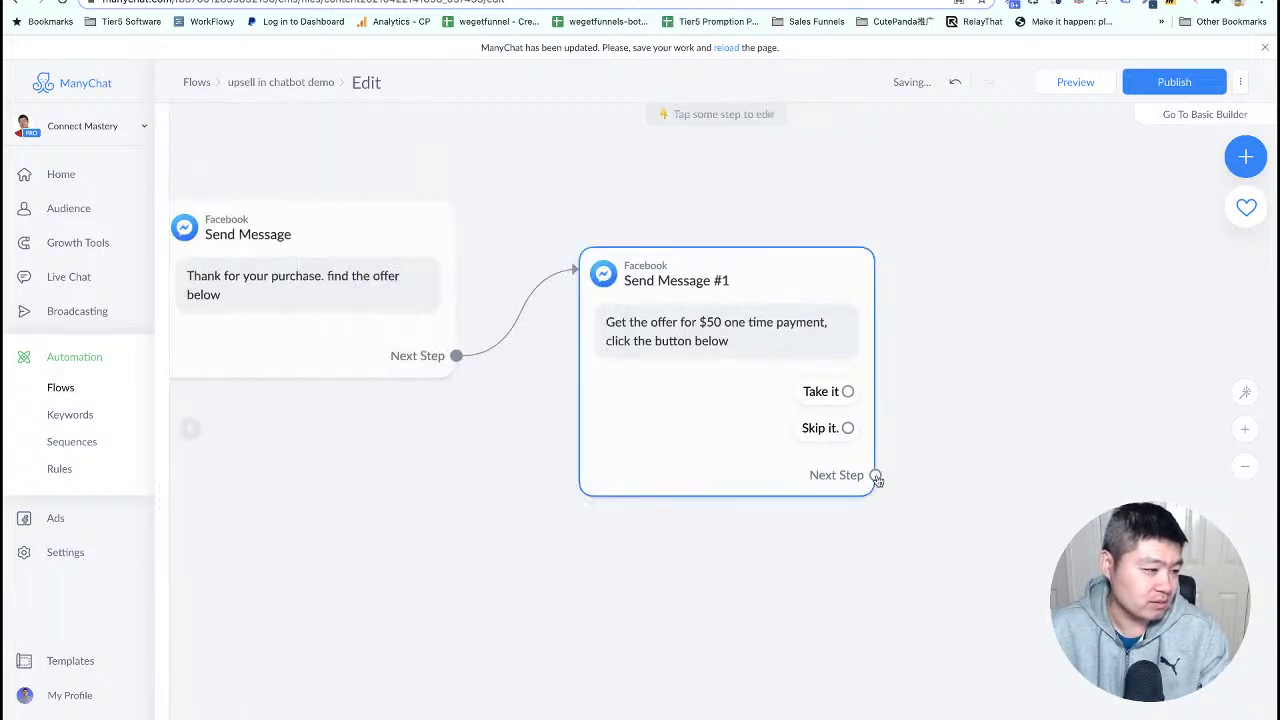
- Connect the Take it reply to a new Actions step
{"action": "left_click_drag", "start_coordinate": [747, 405], "coordinate": [686, 368]}
{"action": "left_click_drag", "start_coordinate": [922, 458], "coordinate": [743, 486]}
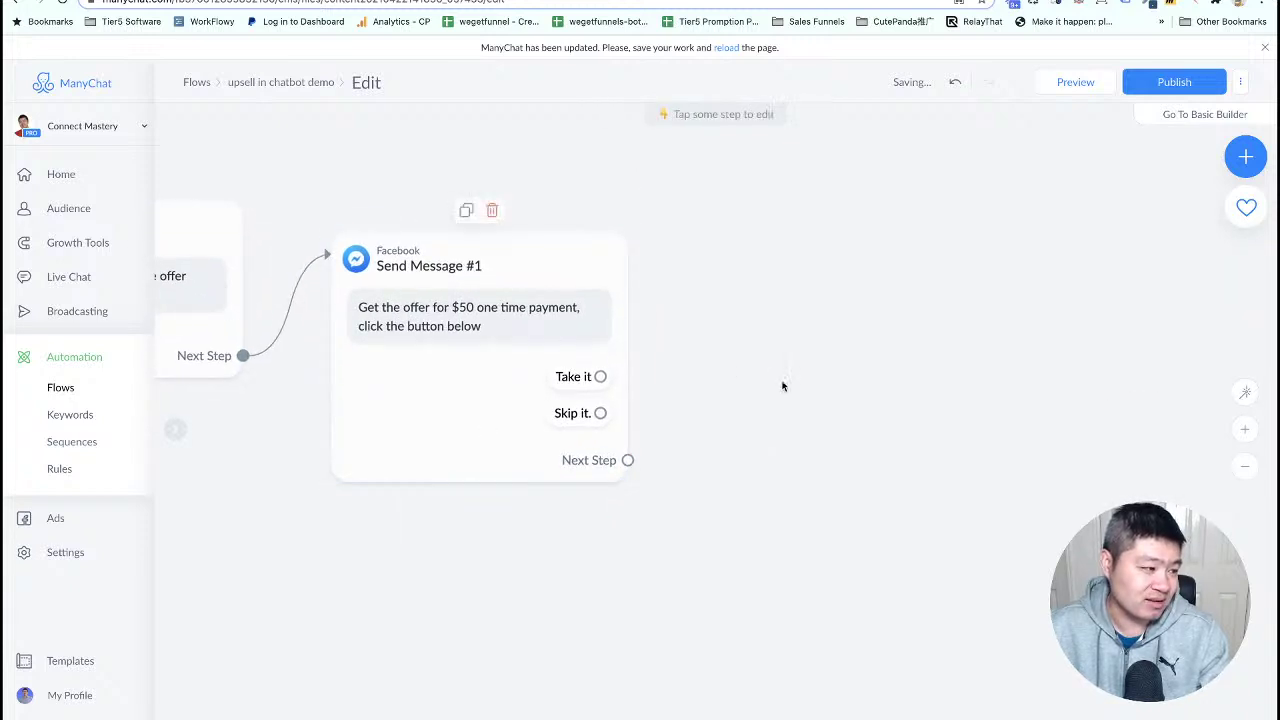
{"action": "left_click_drag", "start_coordinate": [783, 383], "coordinate": [704, 388]}
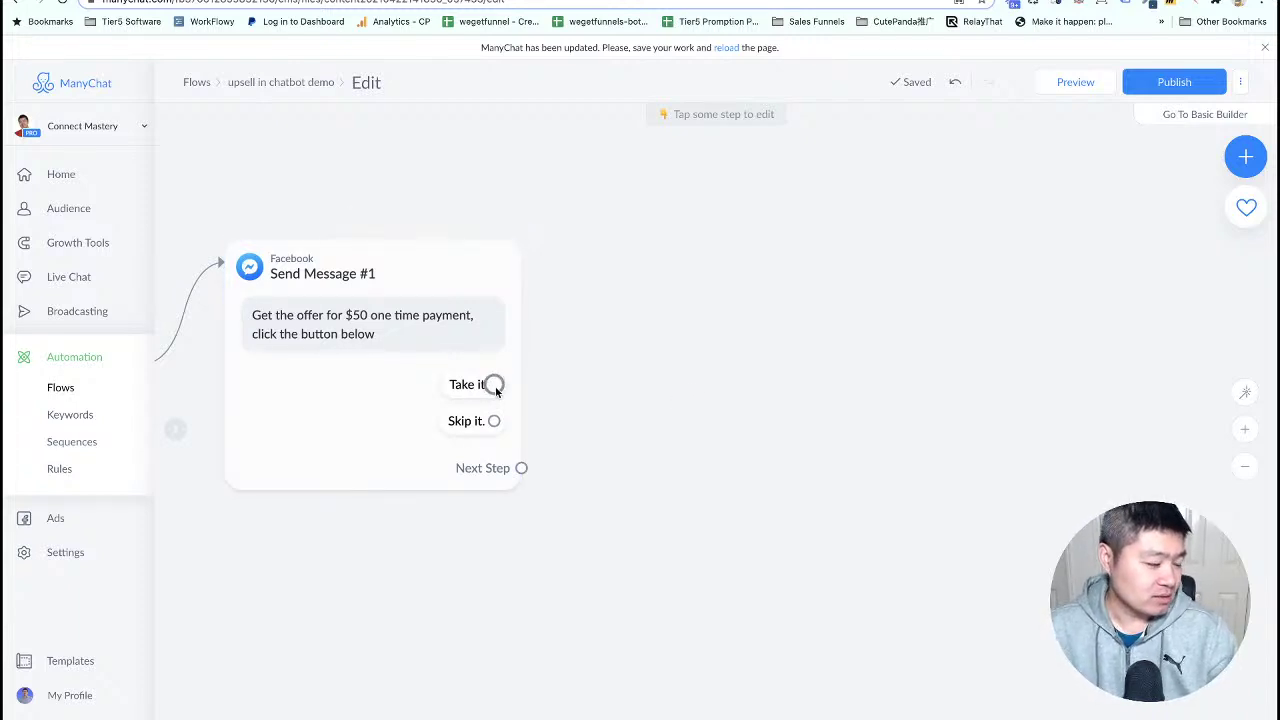
{"action": "left_click_drag", "start_coordinate": [494, 384], "coordinate": [606, 304]}
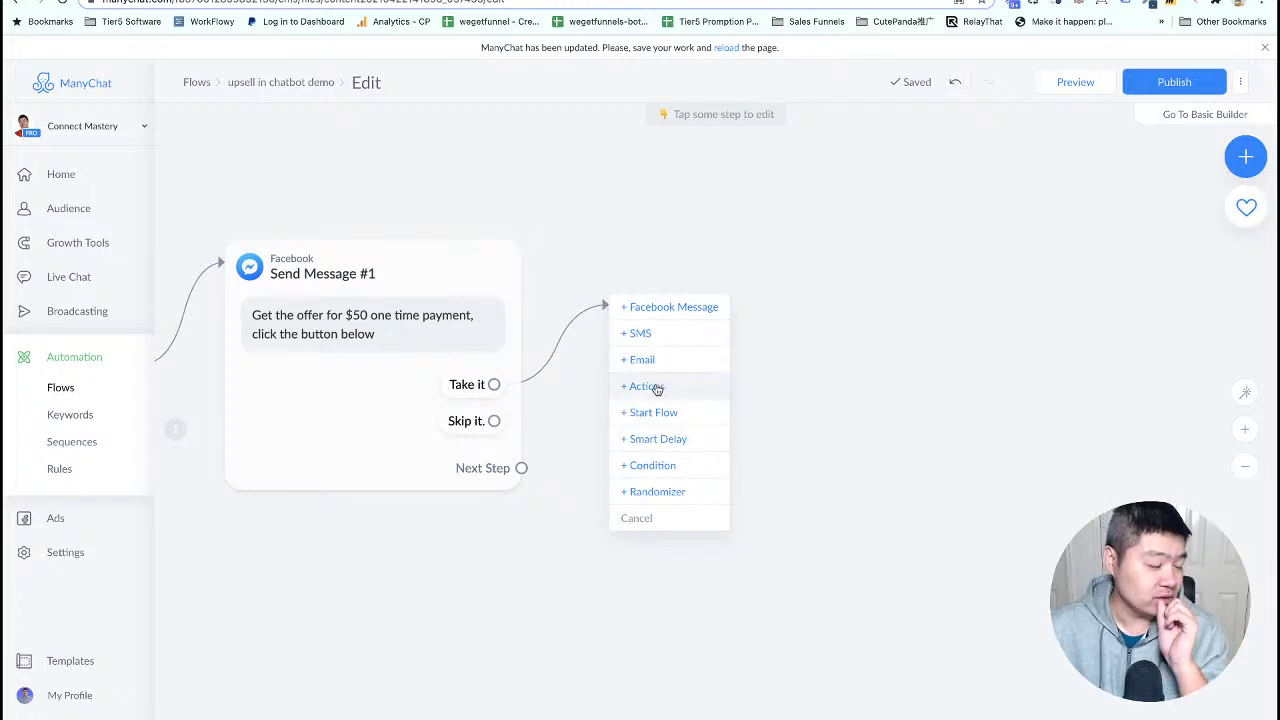
{"action": "left_click", "coordinate": [655, 387]}
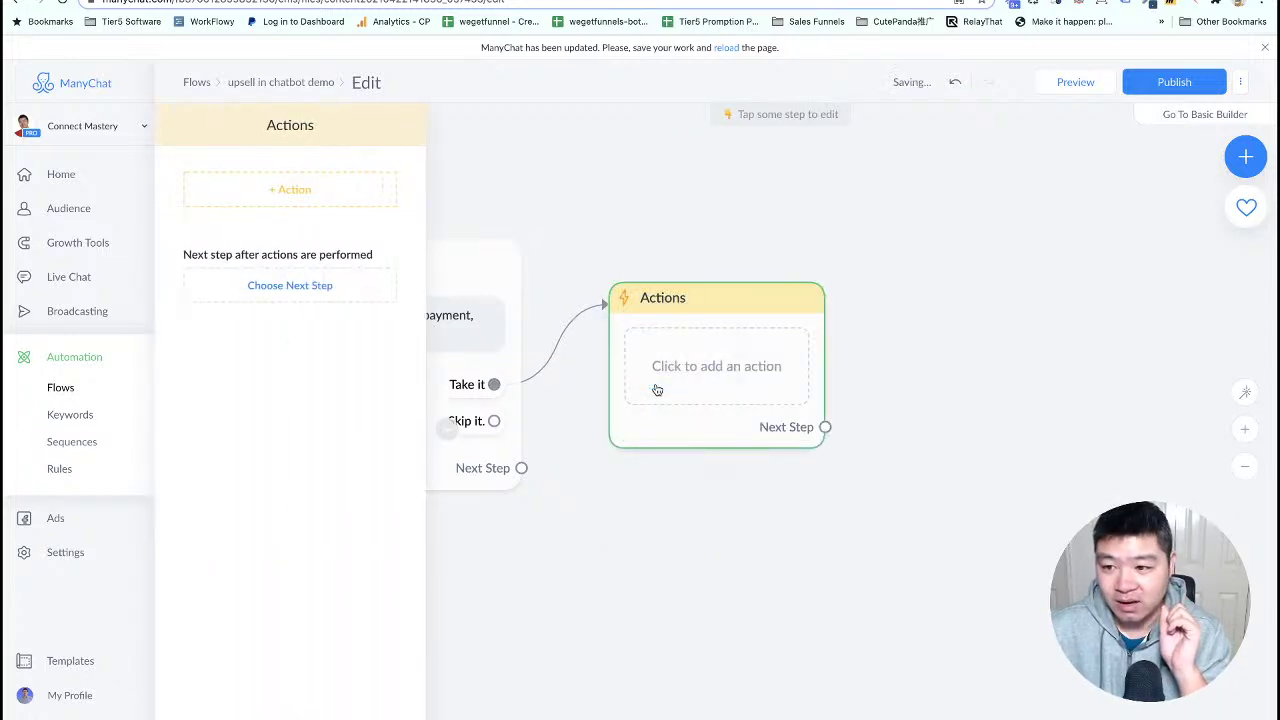
- Add an External Request action to the Take it Actions step and open its request settings
{"action": "left_click", "coordinate": [269, 206]}
{"action": "scroll", "coordinate": [252, 322], "scroll_direction": "down", "scroll_amount": 3}
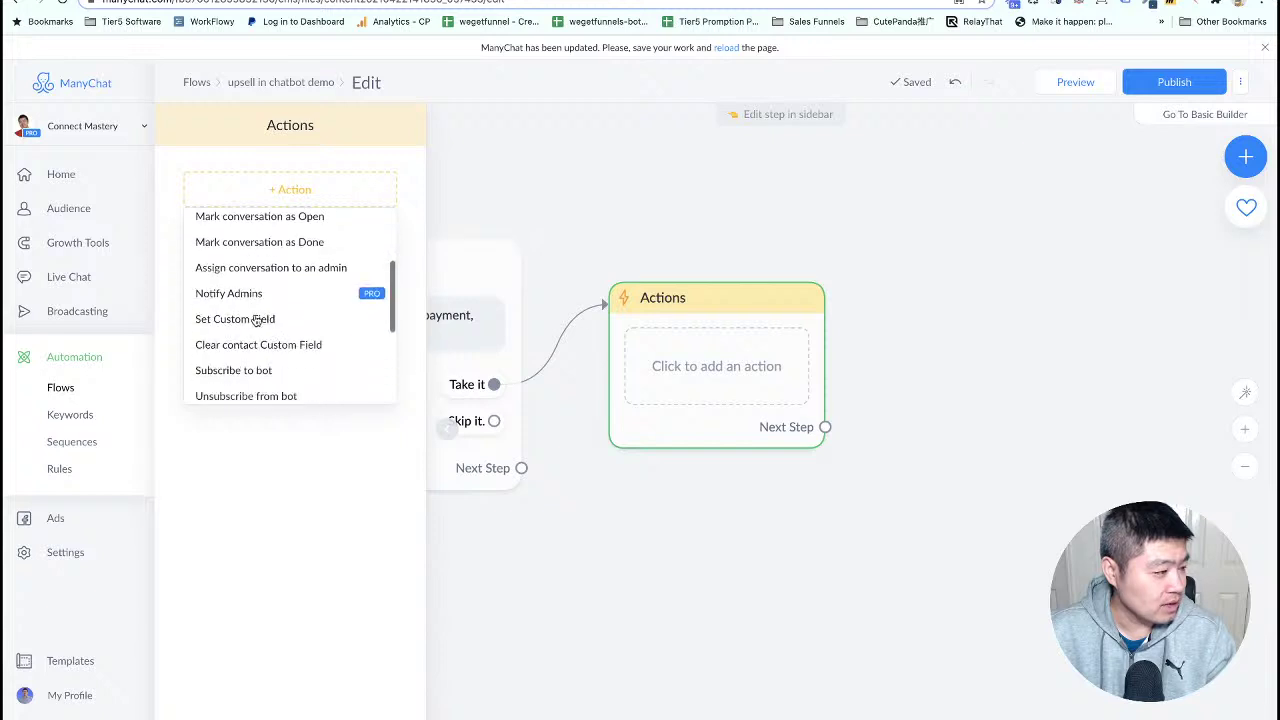
{"action": "scroll", "coordinate": [256, 320], "scroll_direction": "down", "scroll_amount": 3}
{"action": "left_click", "coordinate": [249, 250]}
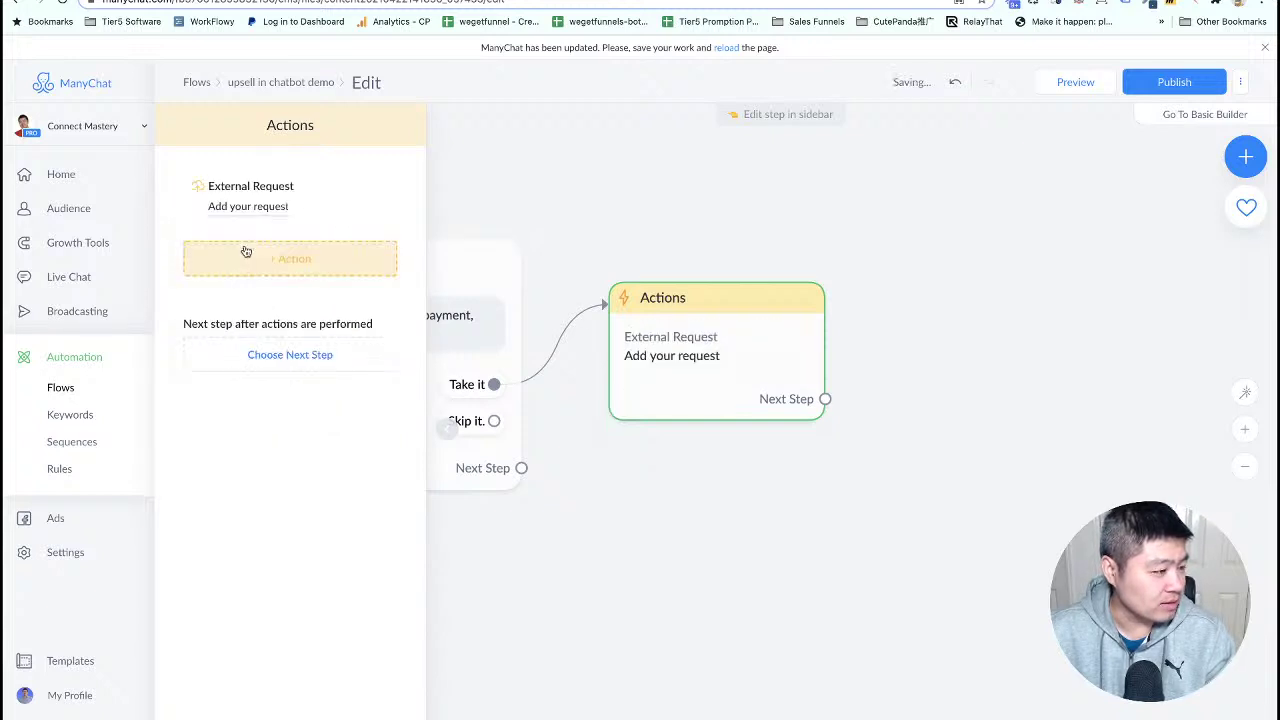
{"action": "left_click", "coordinate": [262, 206]}
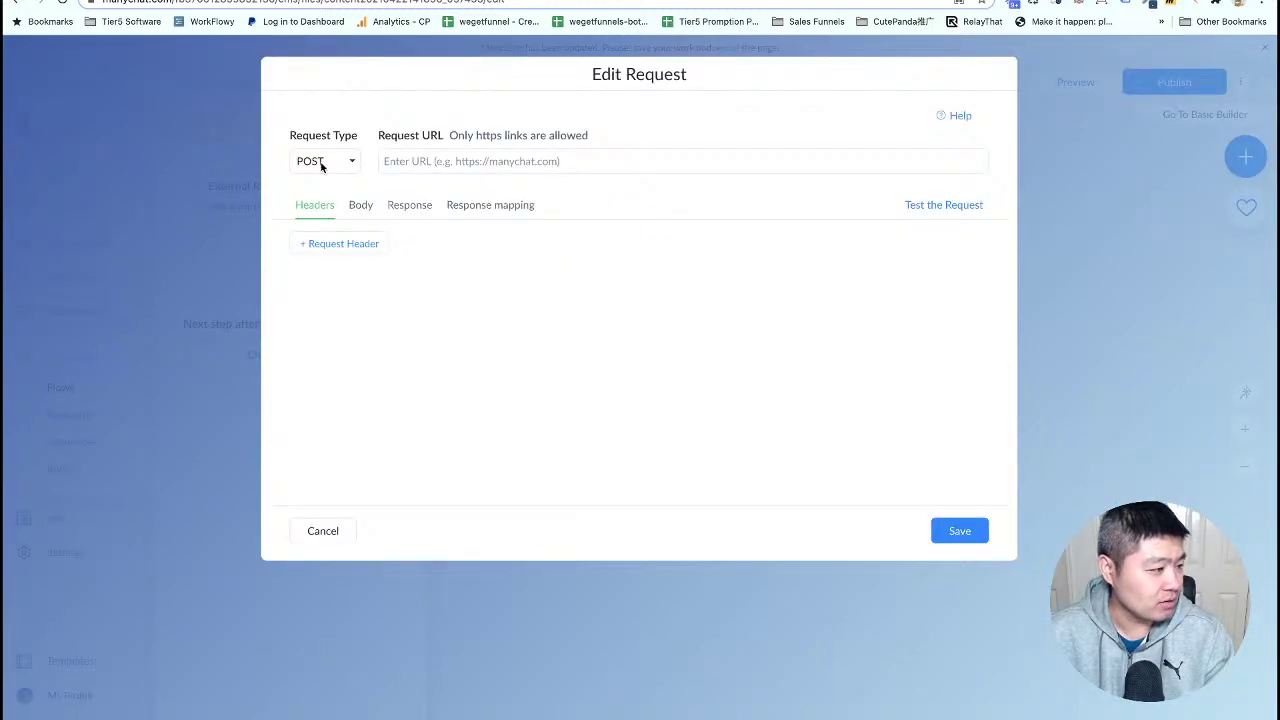
{"action": "key", "text": "ctrl+Tab"}
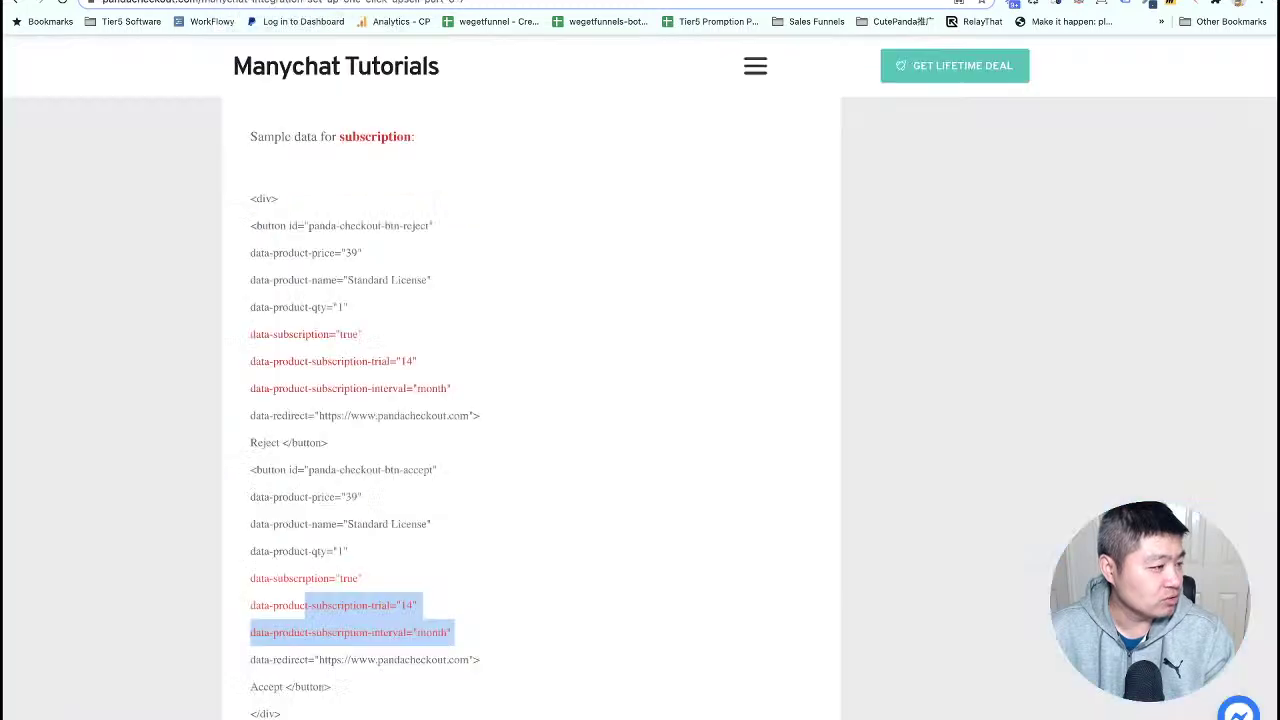
- Reload the Panda Checkout chatbot upsell tutorial page
{"action": "scroll", "coordinate": [330, 337], "scroll_direction": "down", "scroll_amount": 15}
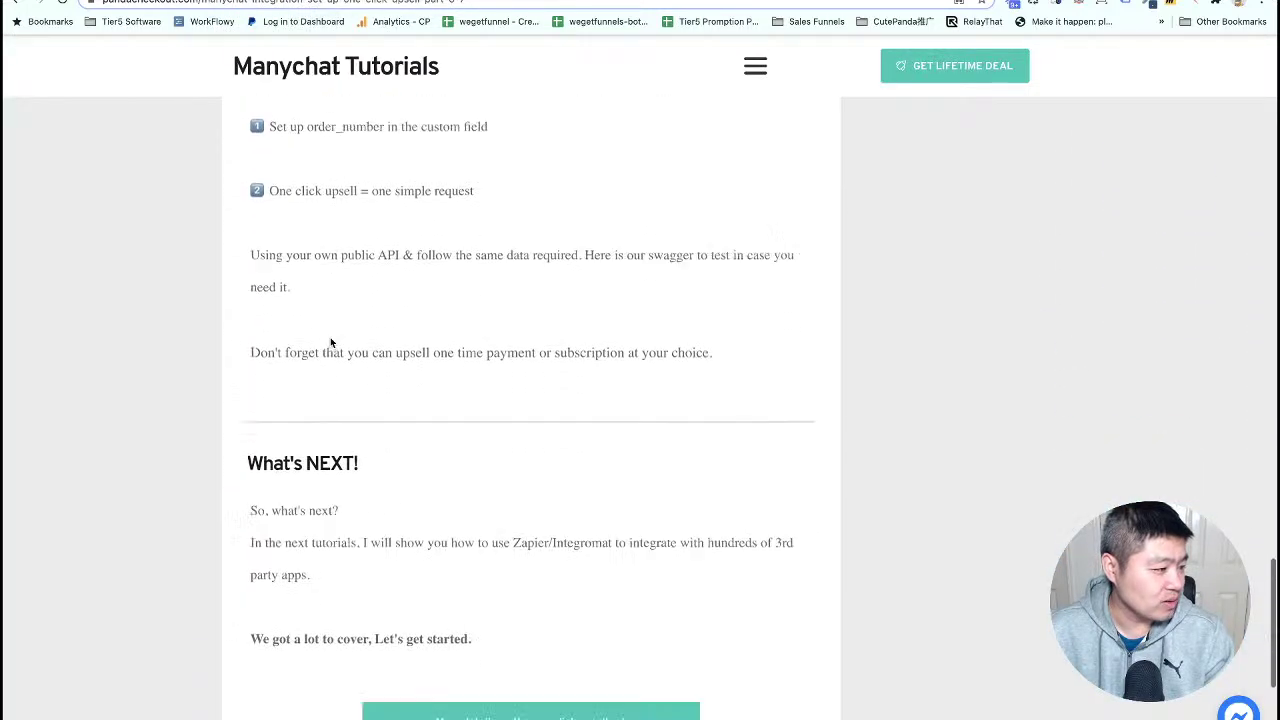
{"action": "scroll", "coordinate": [330, 337], "scroll_direction": "up", "scroll_amount": 15}
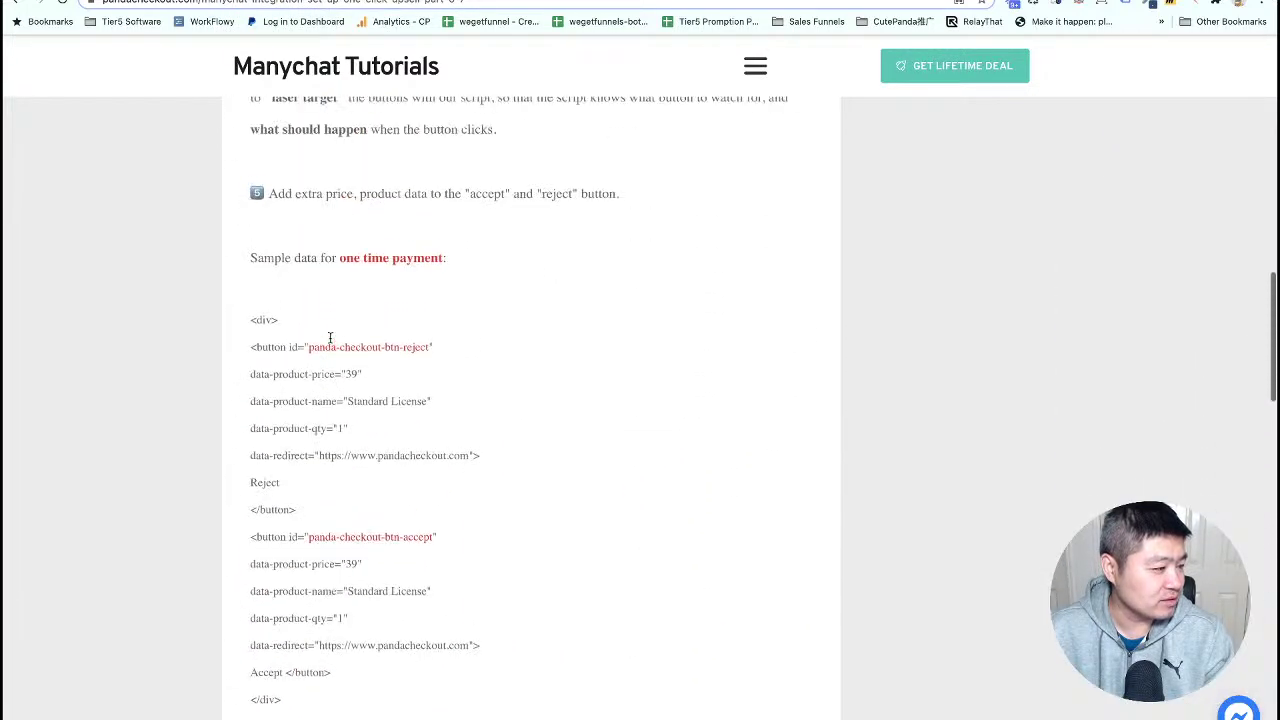
{"action": "scroll", "coordinate": [330, 337], "scroll_direction": "up", "scroll_amount": 2}
{"action": "right_click", "coordinate": [133, 288]}
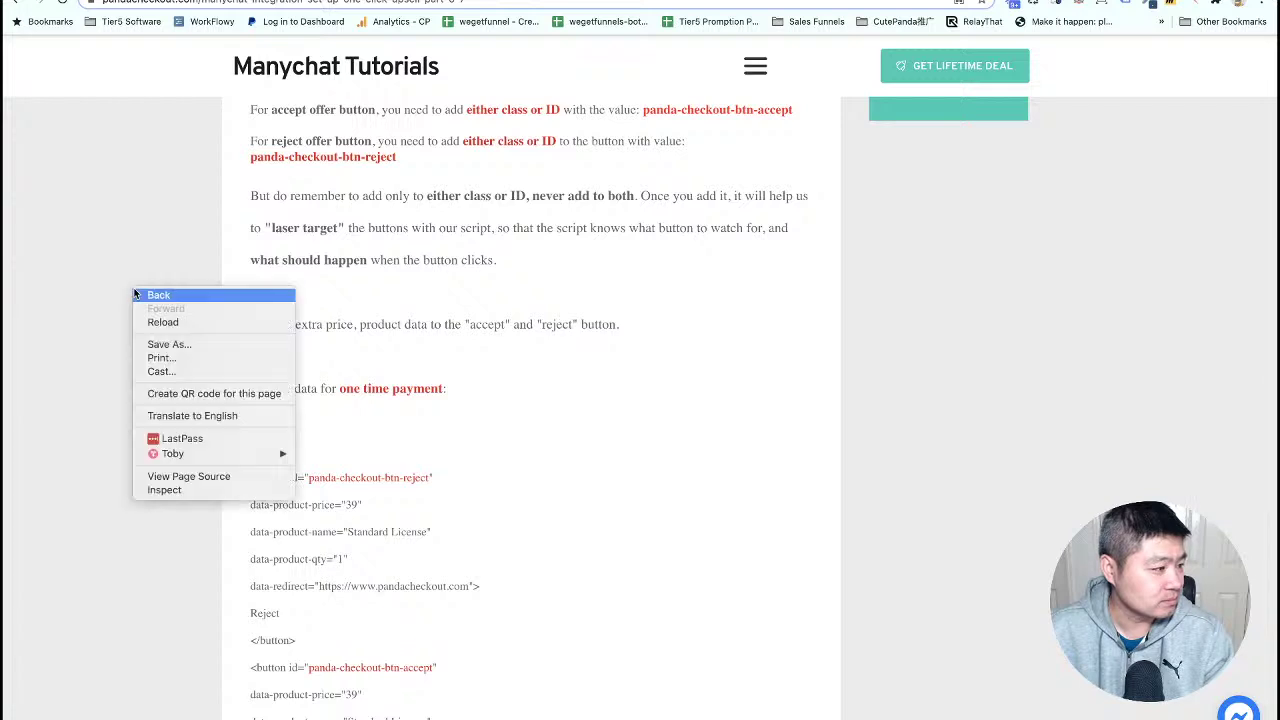
{"action": "left_click", "coordinate": [163, 322]}
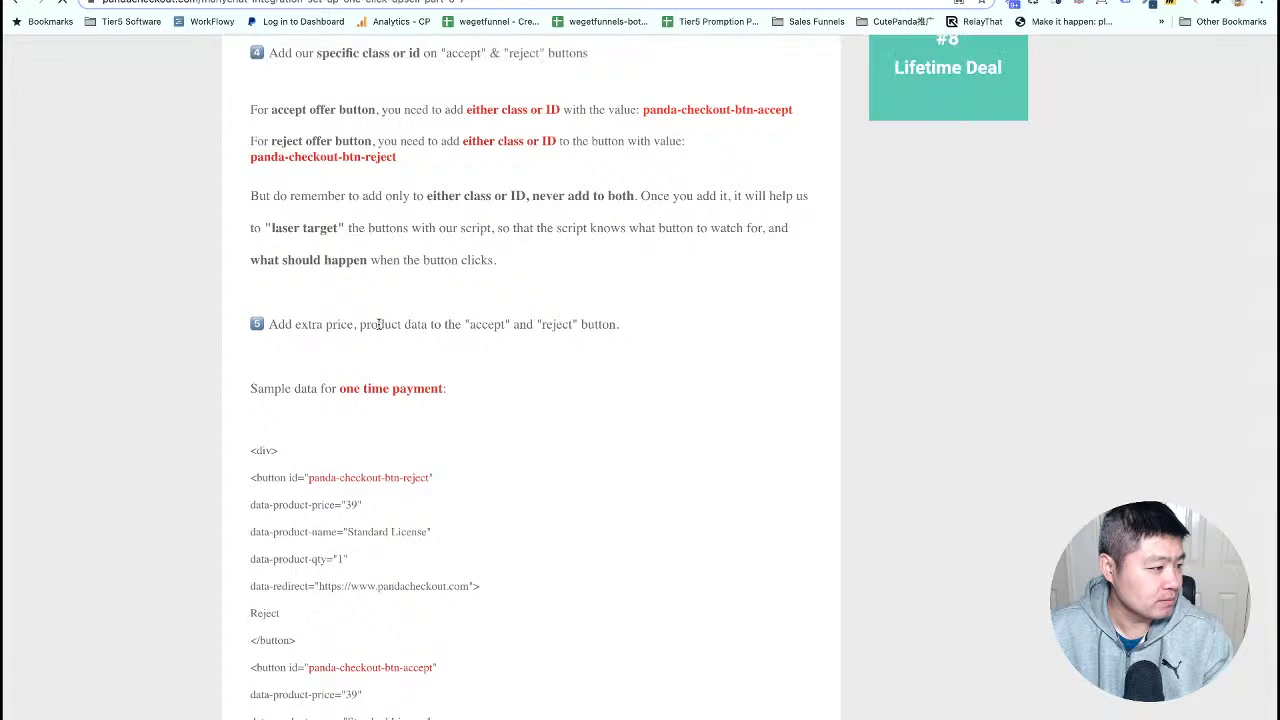
{"action": "scroll", "coordinate": [378, 323], "scroll_direction": "down", "scroll_amount": 10}
{"action": "scroll", "coordinate": [378, 323], "scroll_direction": "down", "scroll_amount": 9}
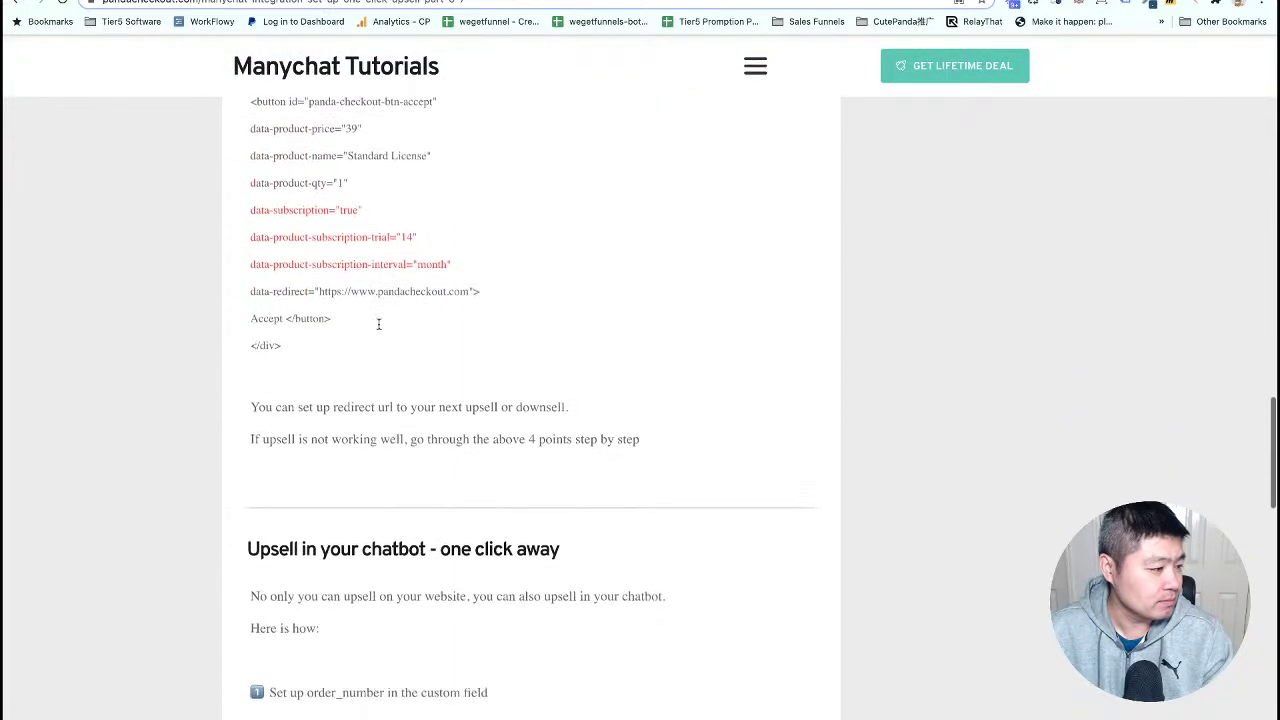
{"action": "scroll", "coordinate": [378, 323], "scroll_direction": "up", "scroll_amount": 1}
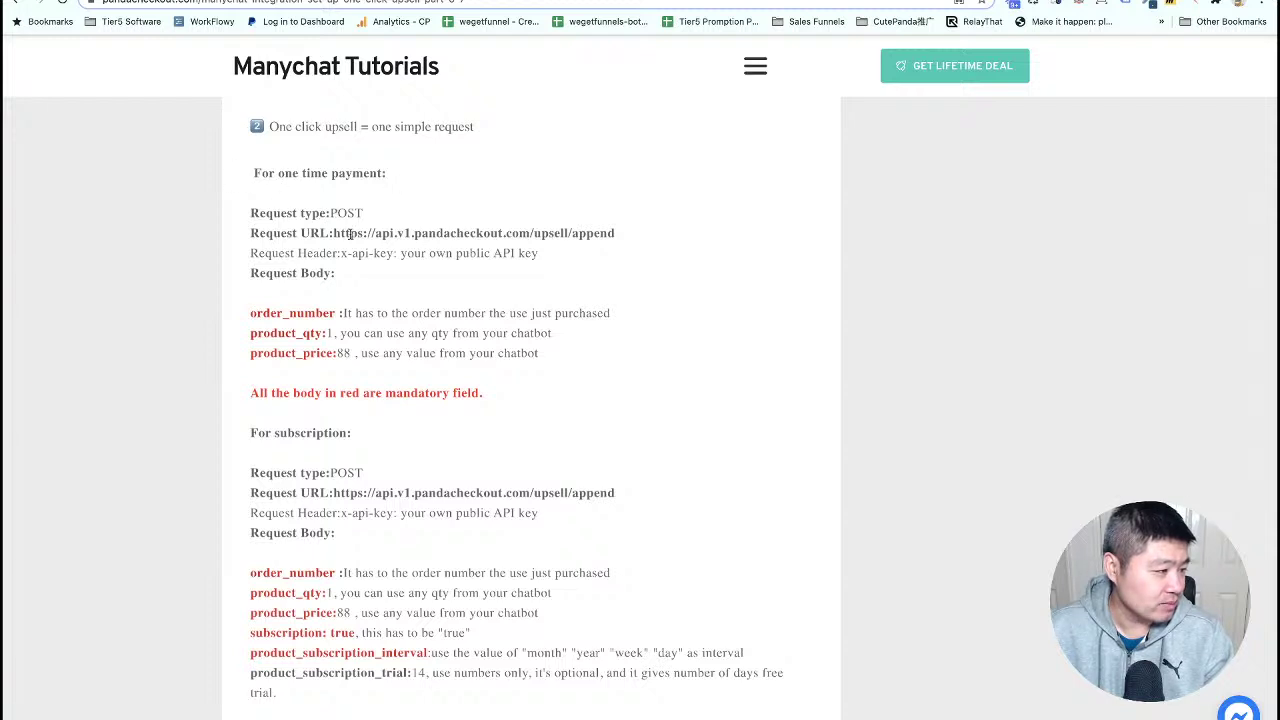
{"action": "left_click_drag", "start_coordinate": [333, 233], "coordinate": [616, 238]}
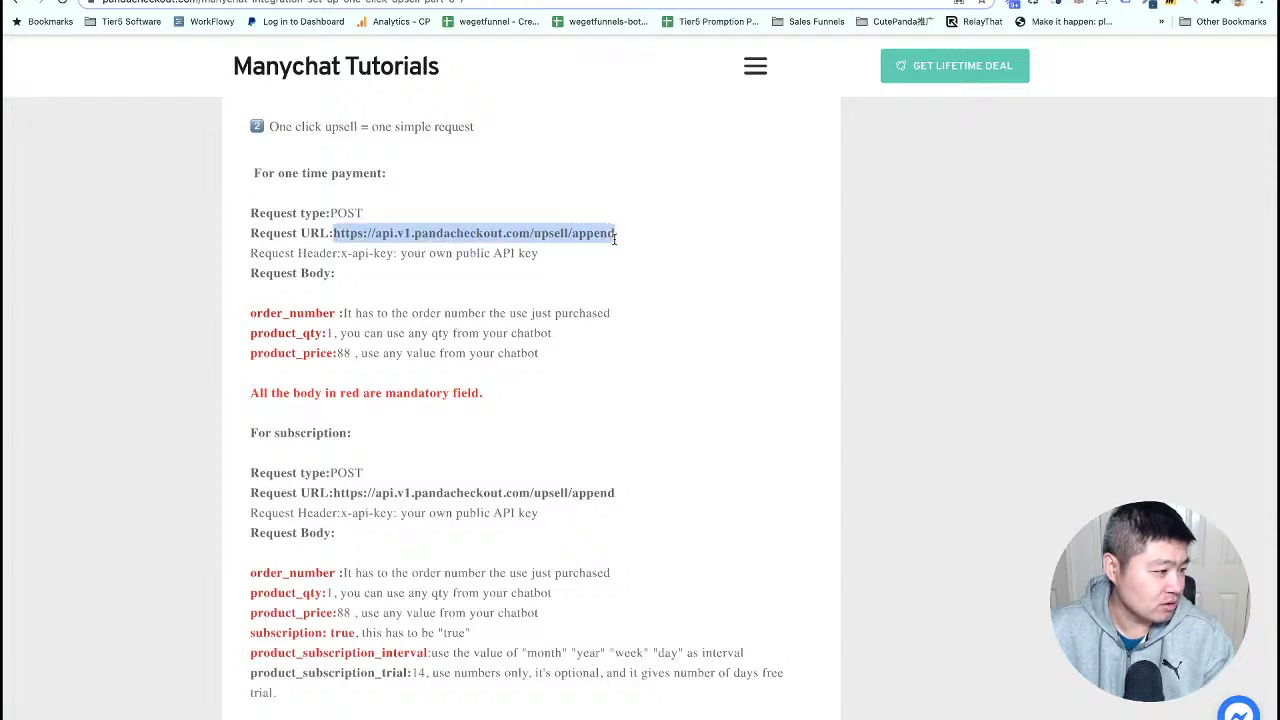
{"action": "right_click", "coordinate": [586, 237]}
{"action": "left_click", "coordinate": [614, 262]}
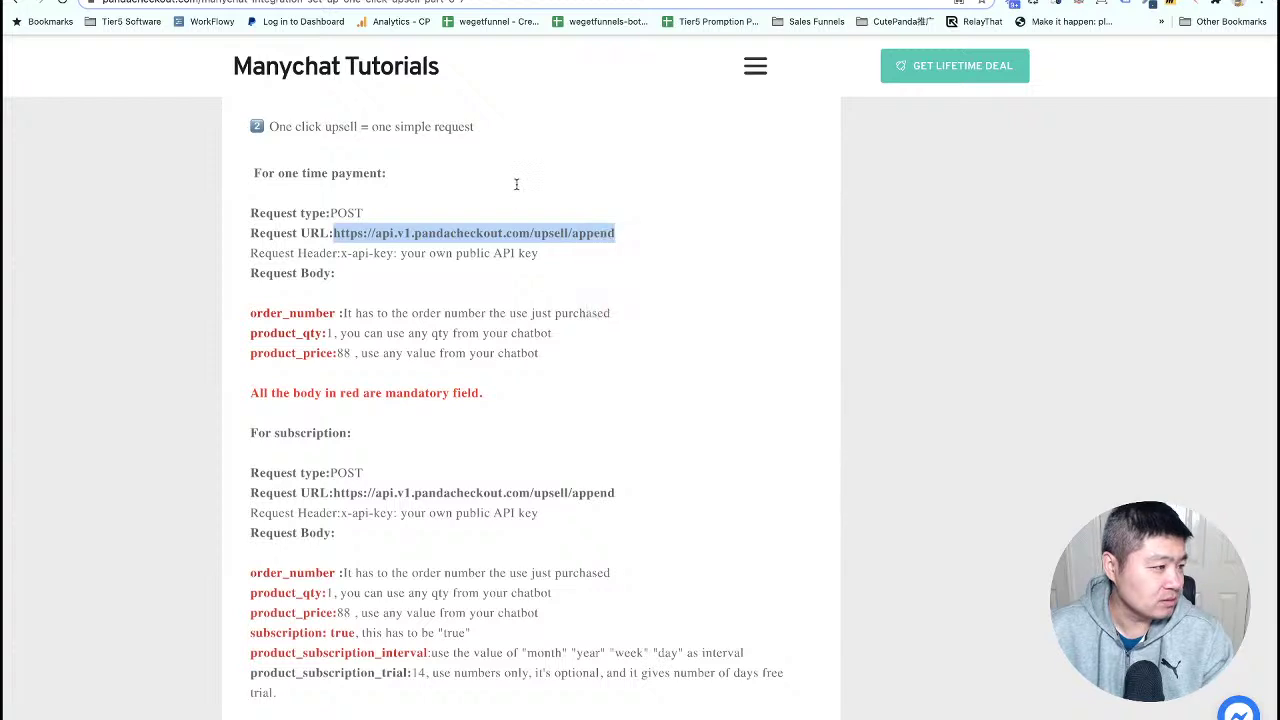
{"action": "key", "text": "ctrl+Tab"}
- Paste the upsell URL as the Request URL and add an x-api-key request header
{"action": "left_click", "coordinate": [437, 162]}
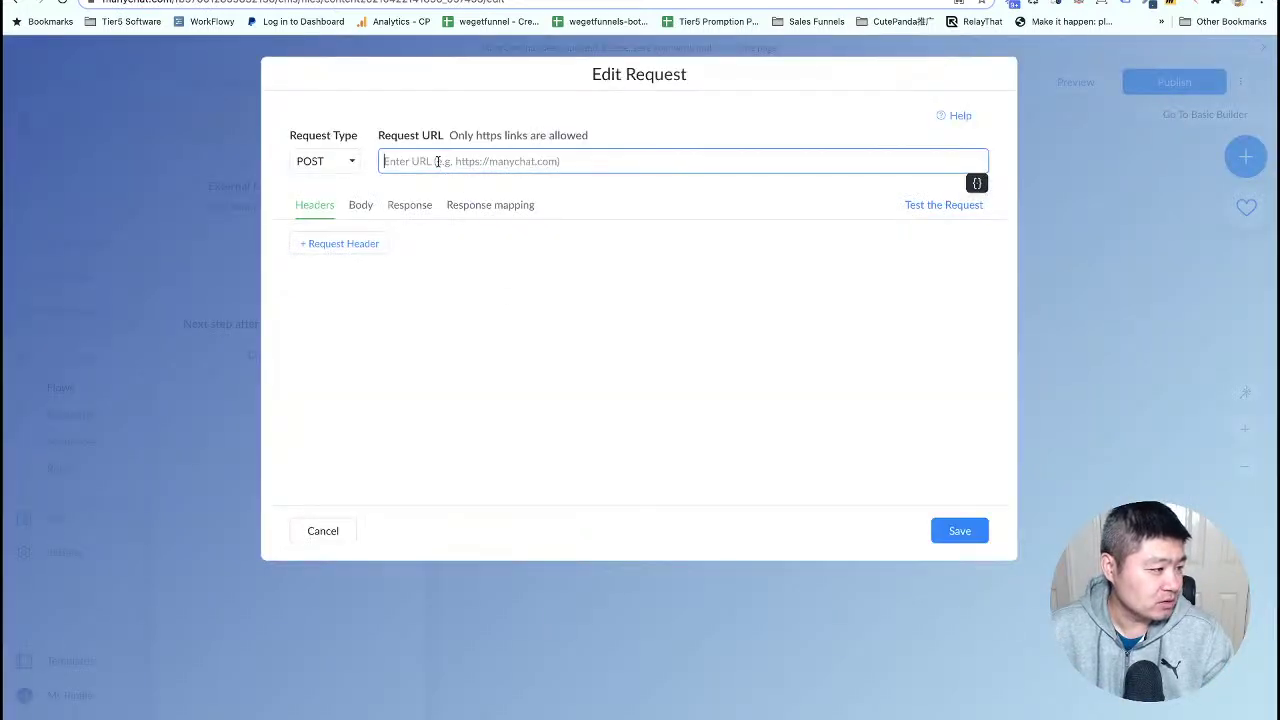
{"action": "key", "text": "ctrl+v"}
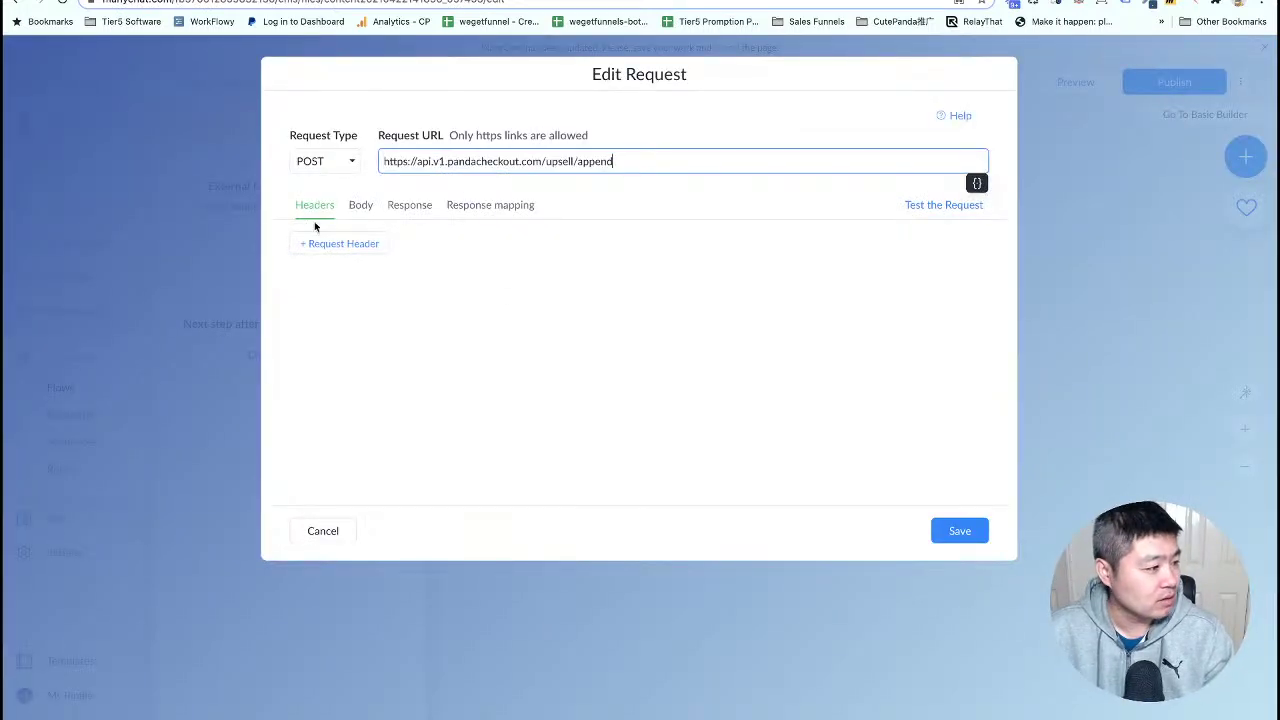
{"action": "left_click", "coordinate": [331, 243]}
{"action": "key", "text": "ctrl+Tab"}
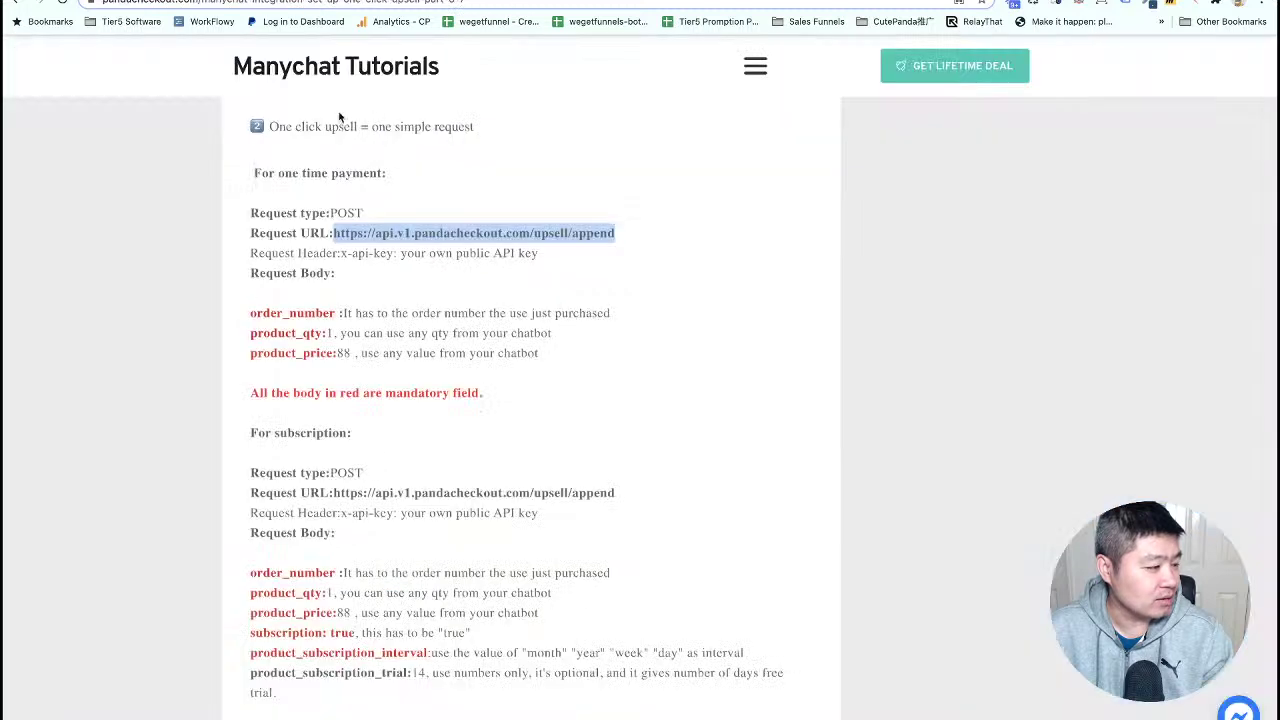
{"action": "left_click", "coordinate": [340, 335]}
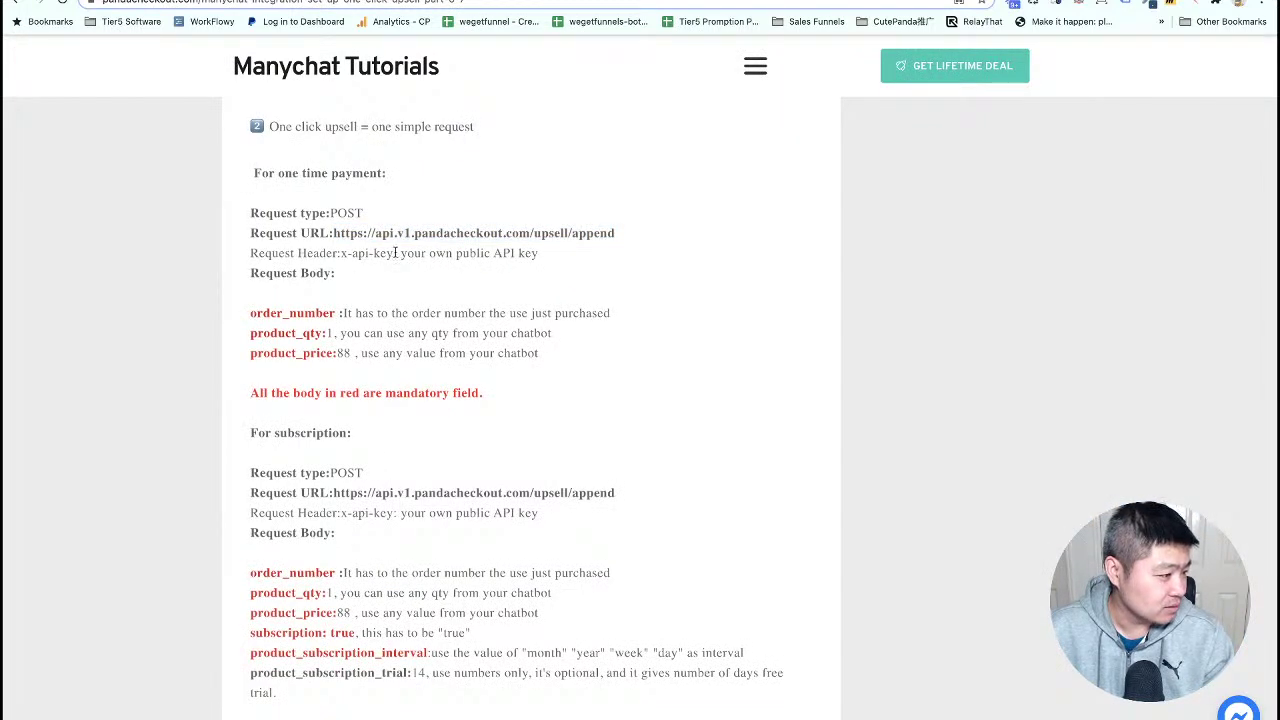
{"action": "left_click_drag", "start_coordinate": [393, 254], "coordinate": [342, 254]}
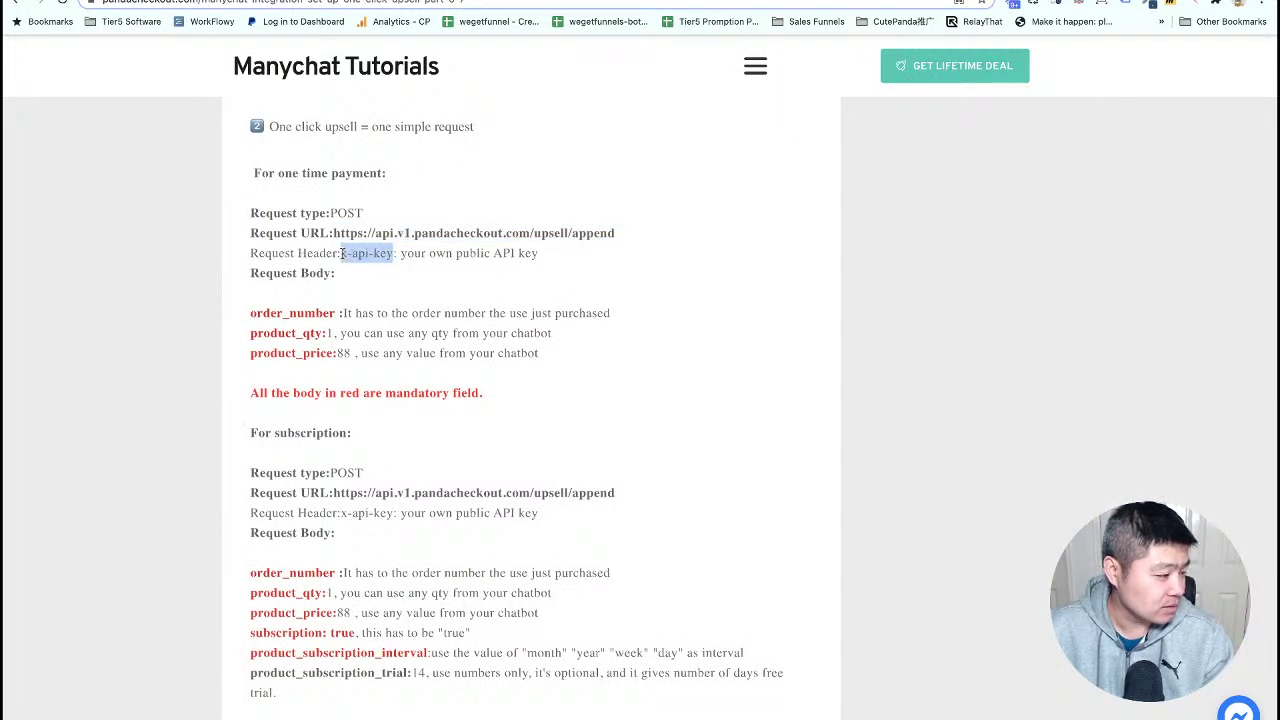
{"action": "right_click", "coordinate": [366, 253]}
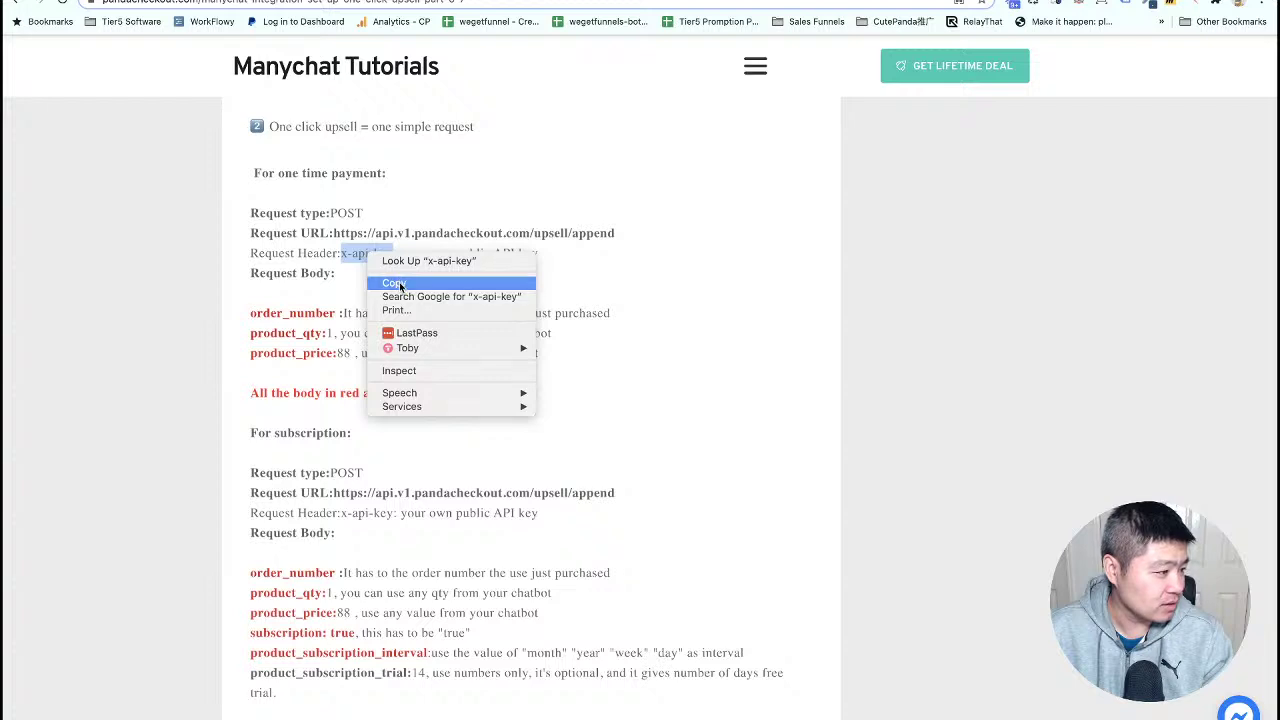
{"action": "left_click", "coordinate": [400, 284]}
{"action": "key", "text": "ctrl+Tab"}
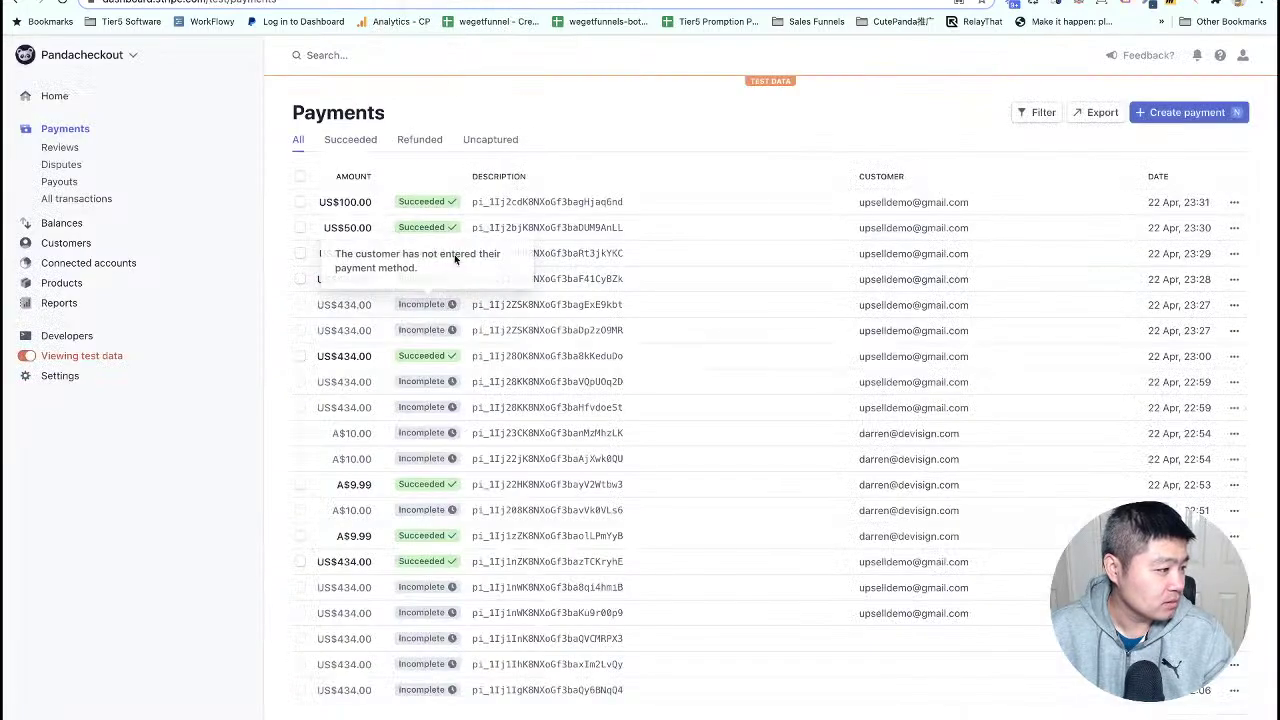
{"action": "key", "text": "ctrl+Tab"}
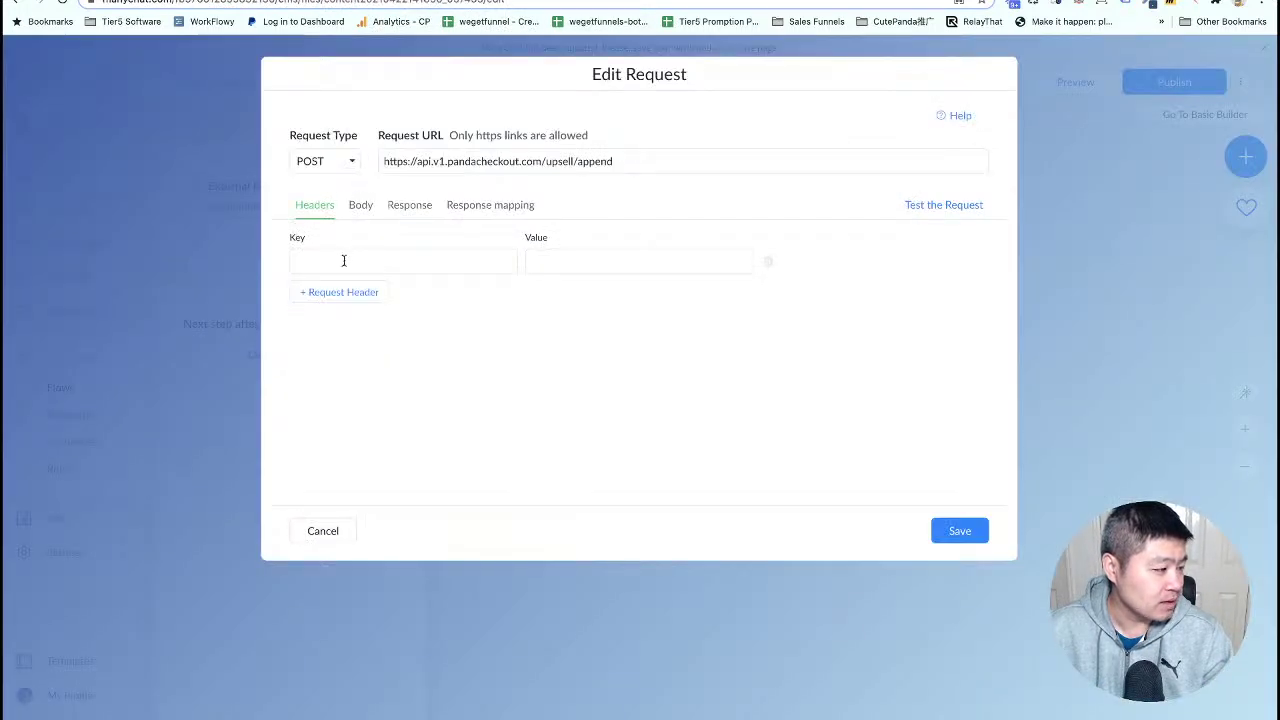
{"action": "left_click", "coordinate": [344, 262]}
{"action": "key", "text": "ctrl+v"}
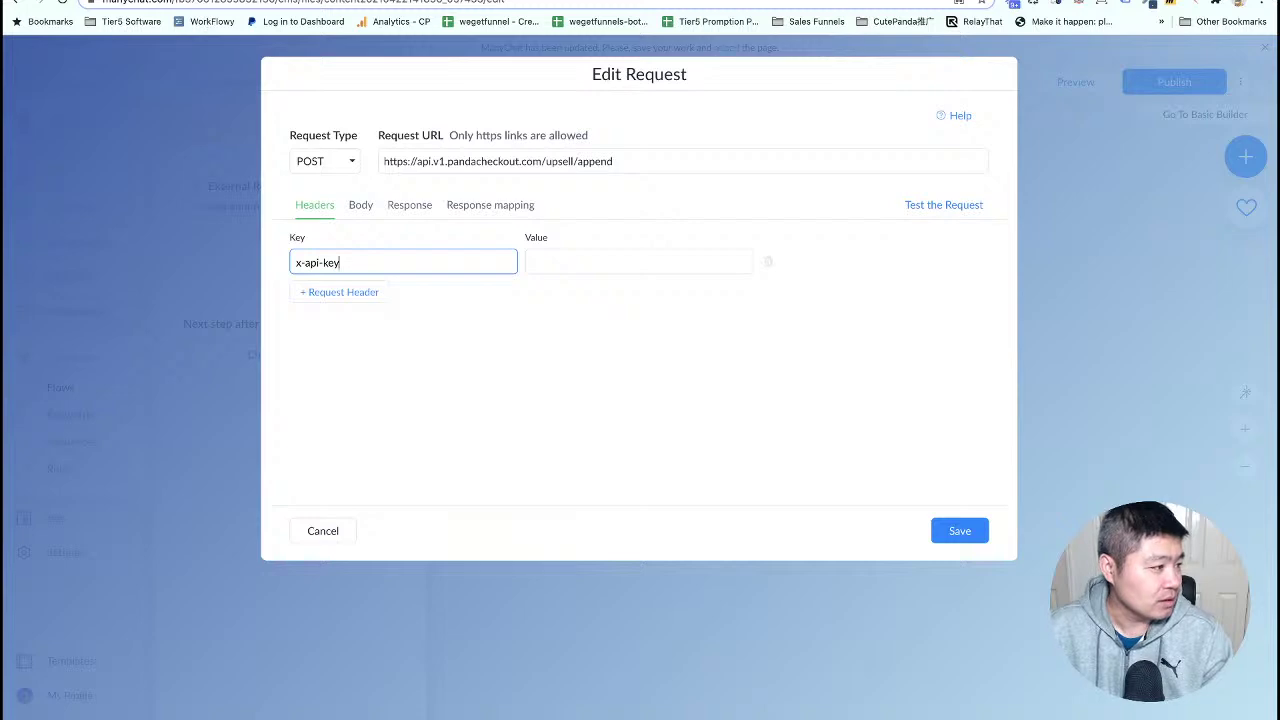
- Fill the header value with the public API key from the License page, then open Body
{"action": "key", "text": "ctrl+Tab"}
{"action": "left_click", "coordinate": [65, 279]}
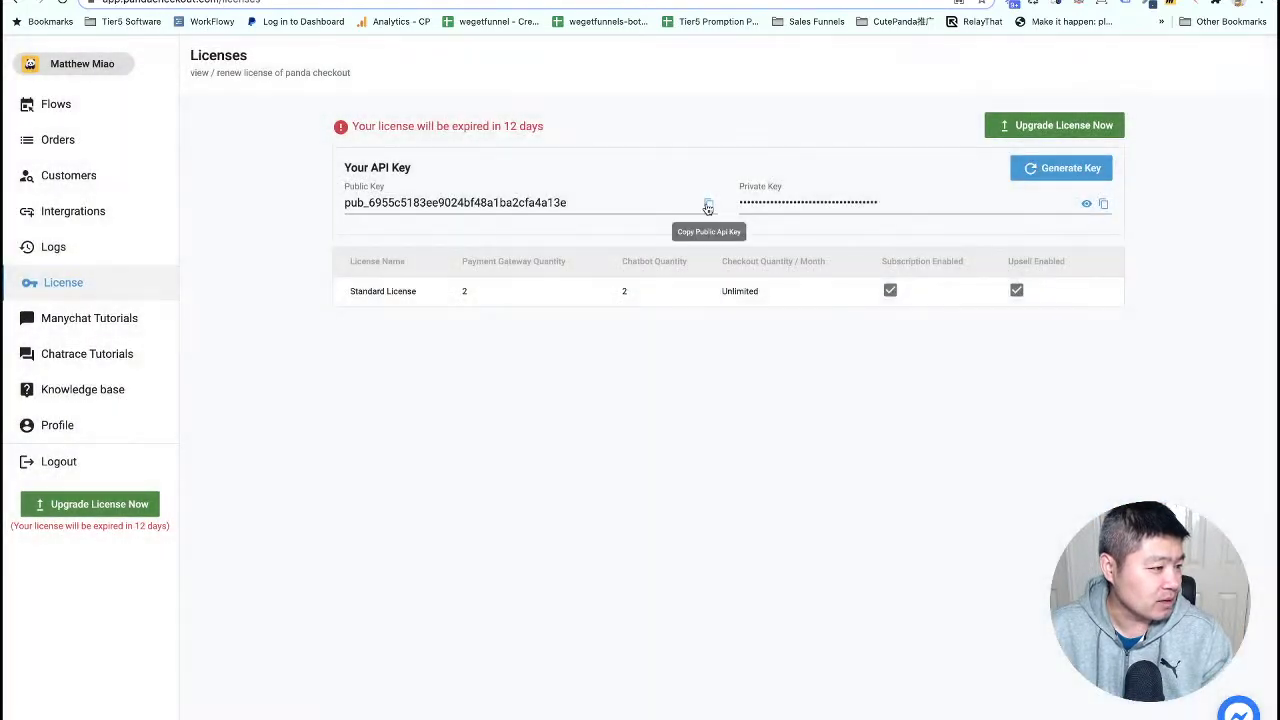
{"action": "left_click", "coordinate": [708, 205]}
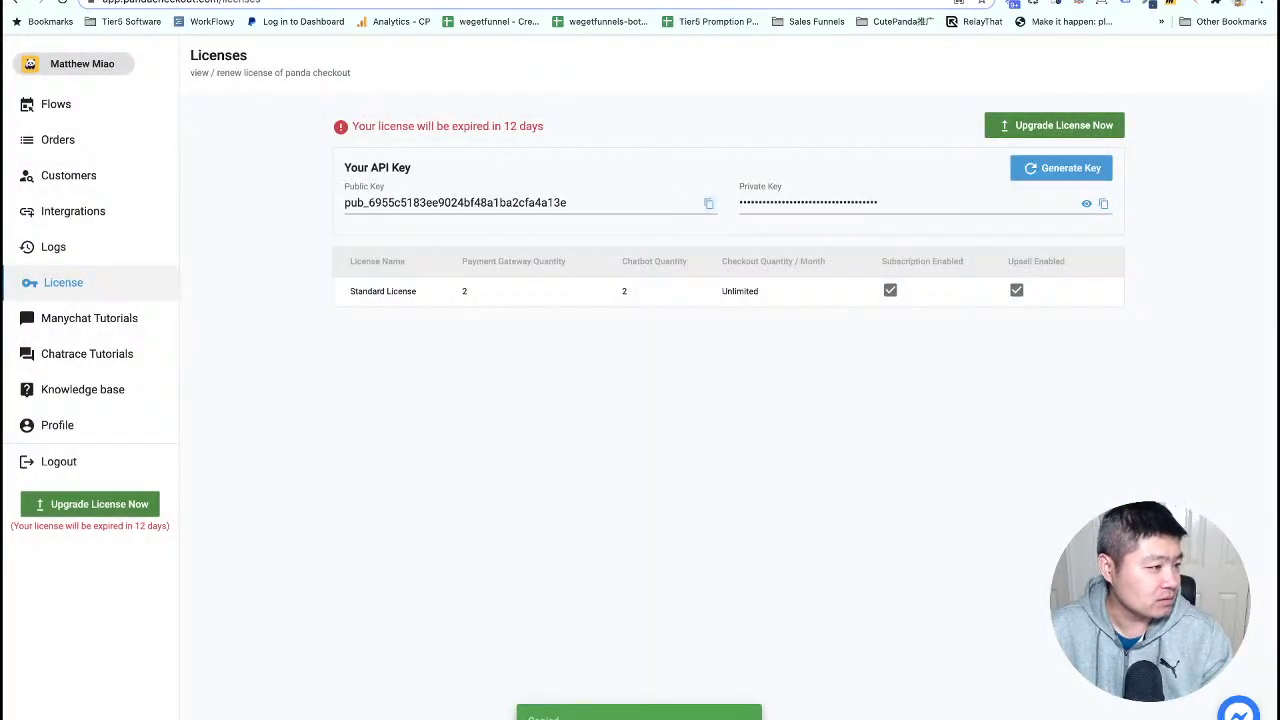
{"action": "key", "text": "ctrl+shift+Tab"}
{"action": "left_click", "coordinate": [589, 260]}
{"action": "key", "text": "ctrl+v"}
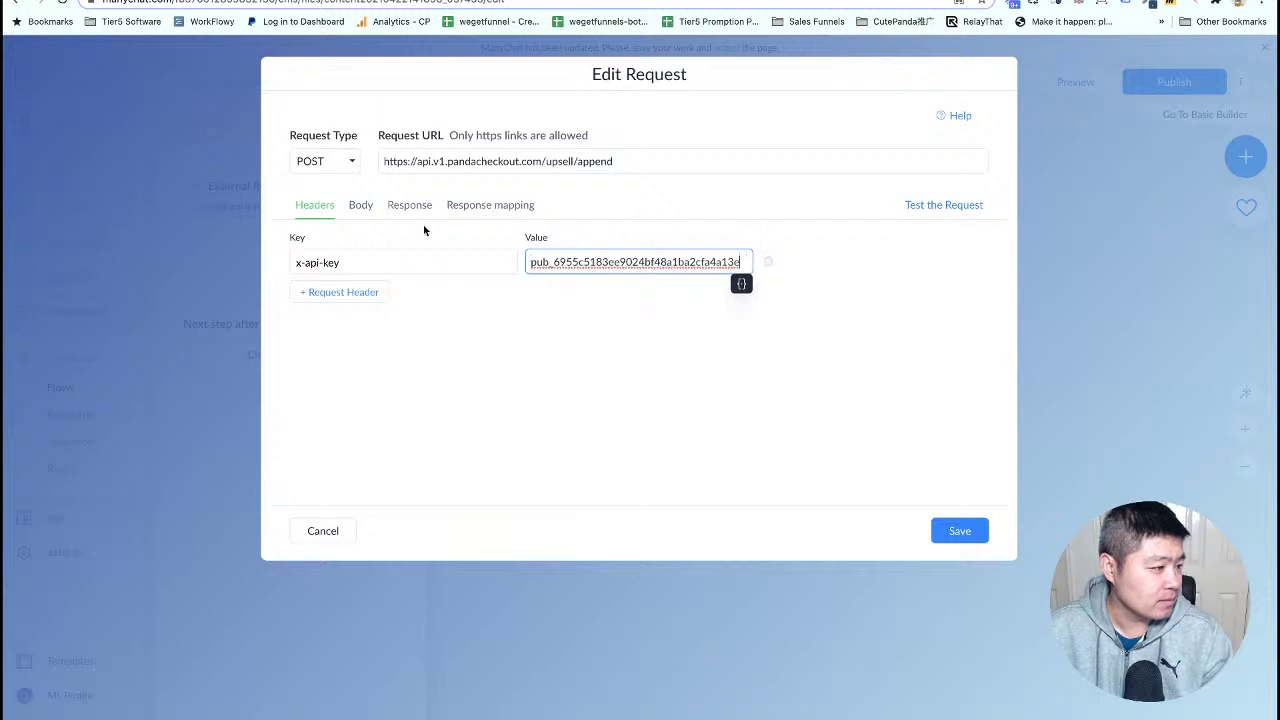
{"action": "left_click", "coordinate": [370, 208]}
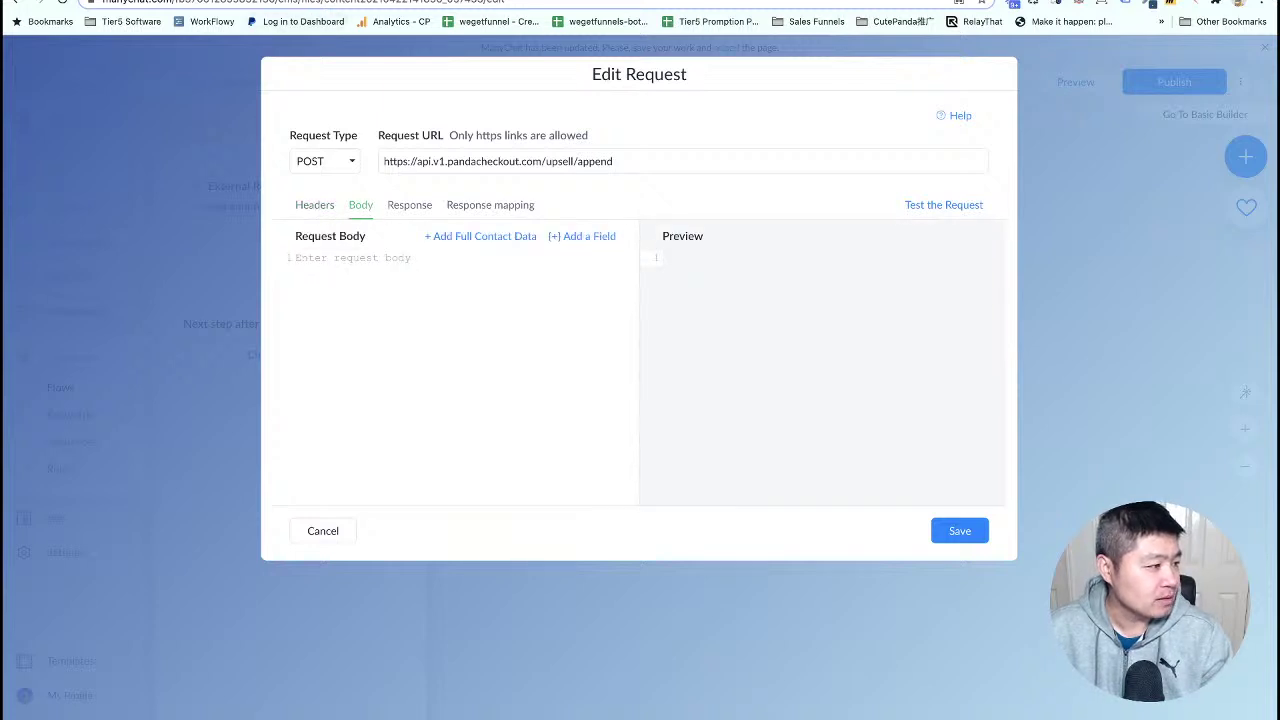
{"action": "key", "text": "ctrl+Tab"}
- Scroll through the one-click upsell request body details down to the What's NEXT section
{"action": "scroll", "coordinate": [321, 300], "scroll_direction": "down", "scroll_amount": 1}
{"action": "scroll", "coordinate": [321, 303], "scroll_direction": "down", "scroll_amount": 1}
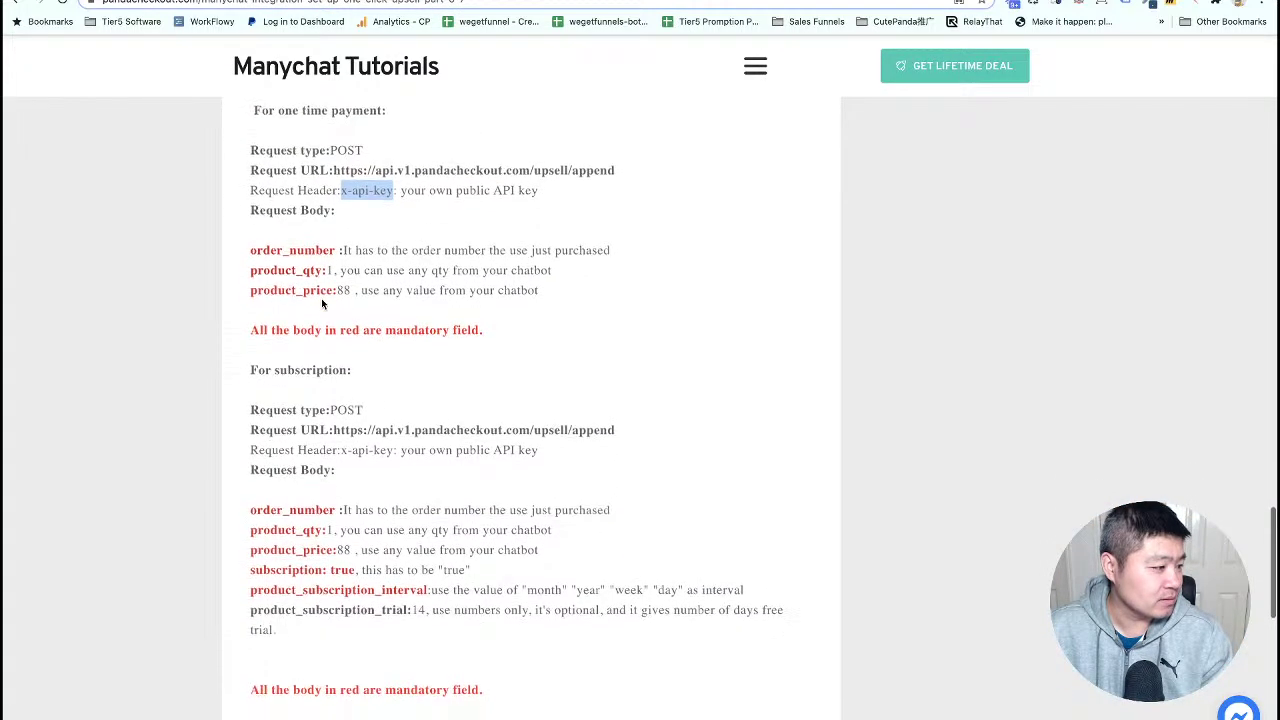
{"action": "scroll", "coordinate": [321, 298], "scroll_direction": "up", "scroll_amount": 5}
{"action": "scroll", "coordinate": [321, 298], "scroll_direction": "up", "scroll_amount": 2}
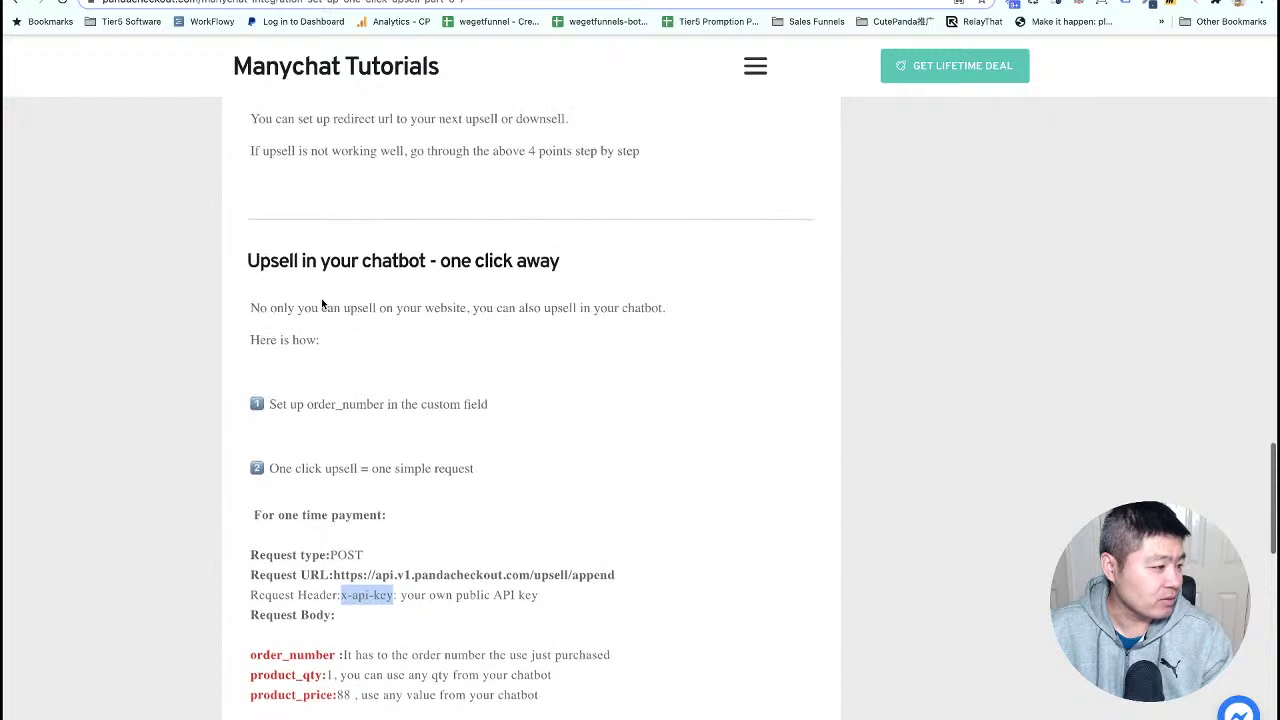
{"action": "scroll", "coordinate": [321, 298], "scroll_direction": "up", "scroll_amount": 10}
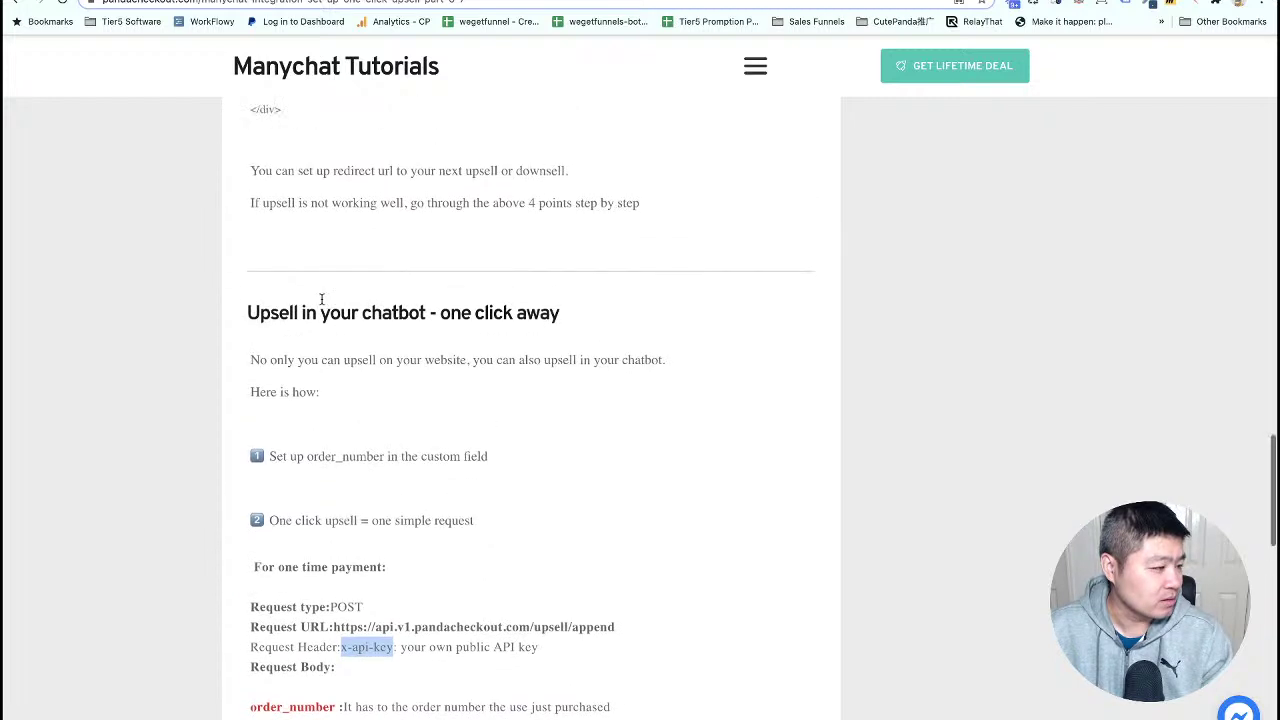
{"action": "scroll", "coordinate": [321, 298], "scroll_direction": "up", "scroll_amount": 10}
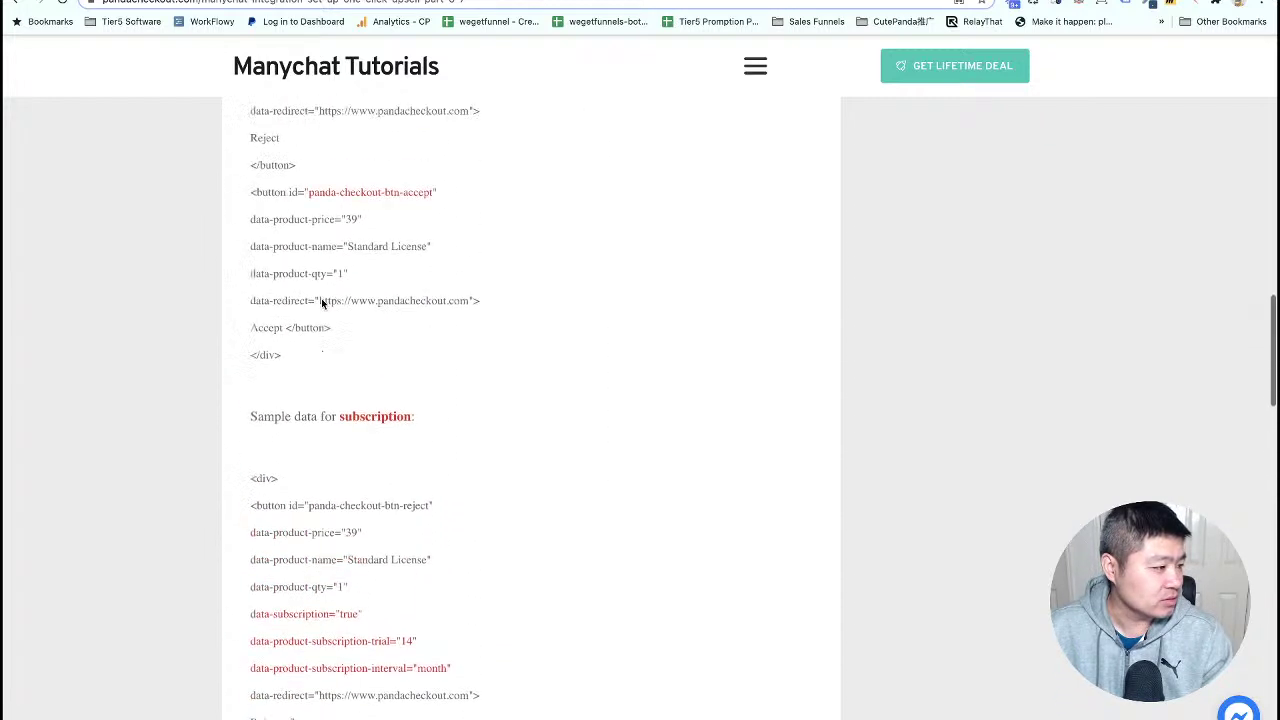
{"action": "scroll", "coordinate": [321, 298], "scroll_direction": "up", "scroll_amount": 10}
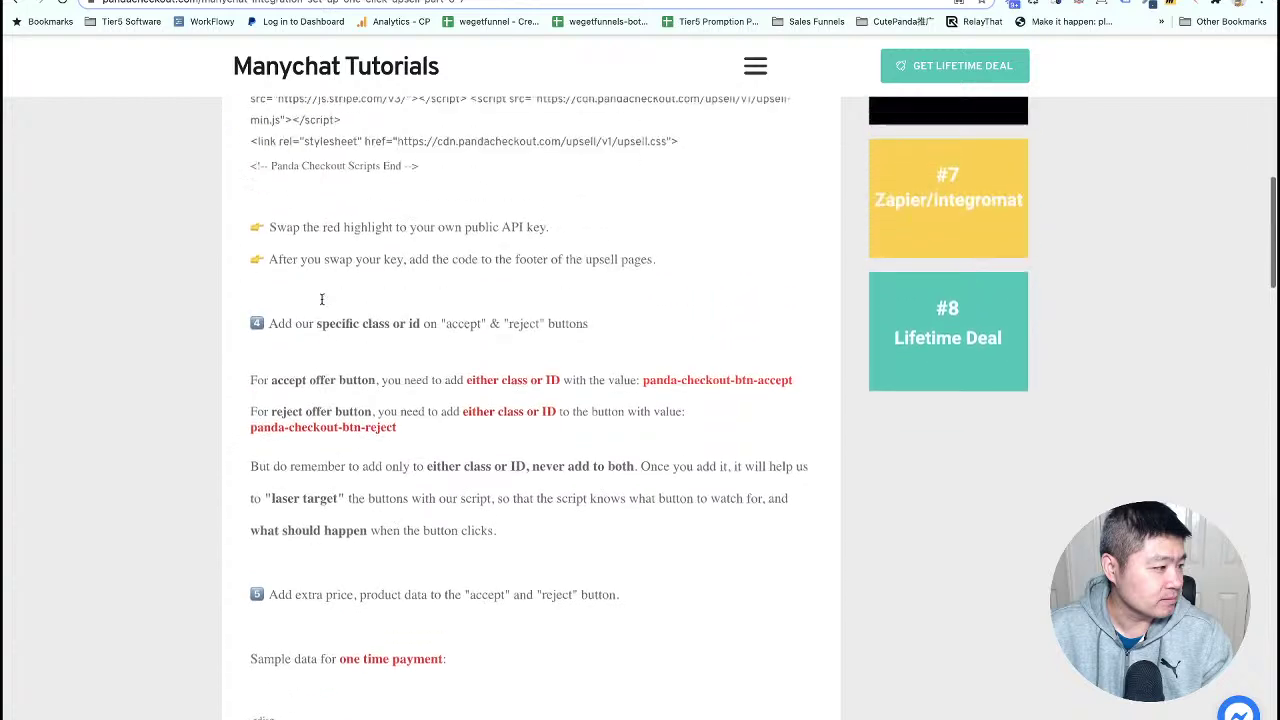
{"action": "scroll", "coordinate": [321, 298], "scroll_direction": "up", "scroll_amount": 5}
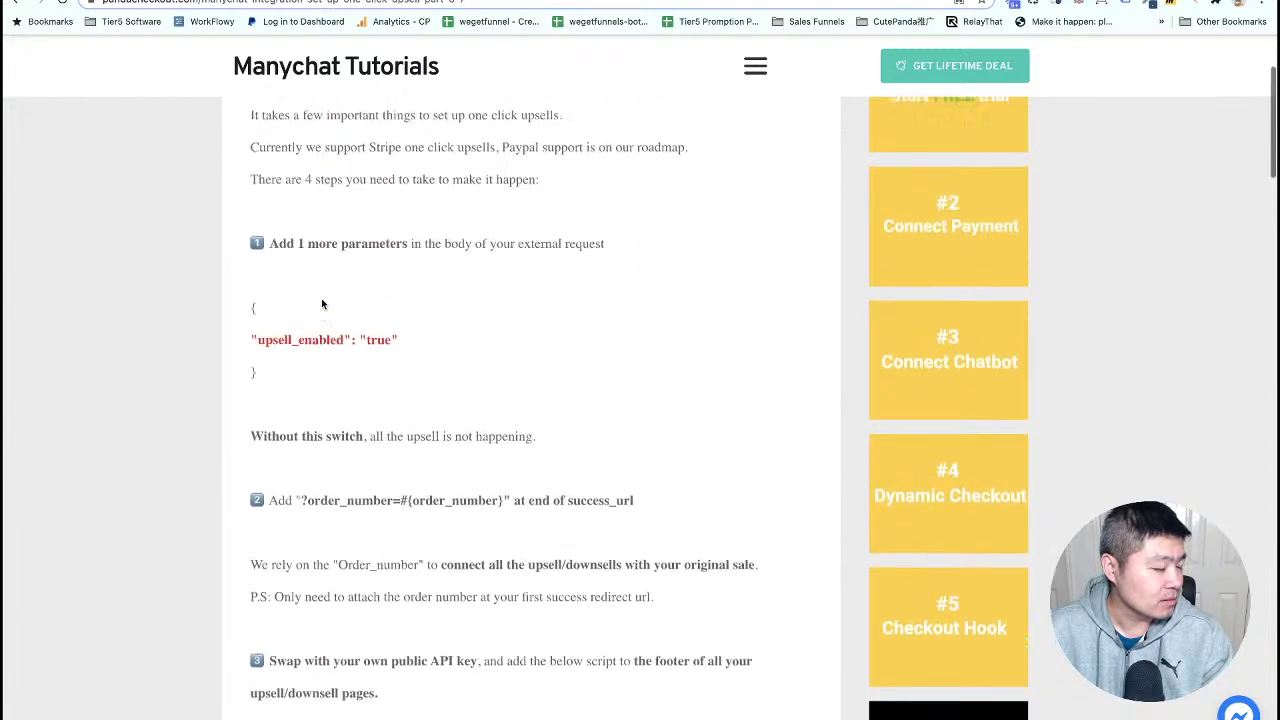
{"action": "scroll", "coordinate": [321, 298], "scroll_direction": "down", "scroll_amount": 5}
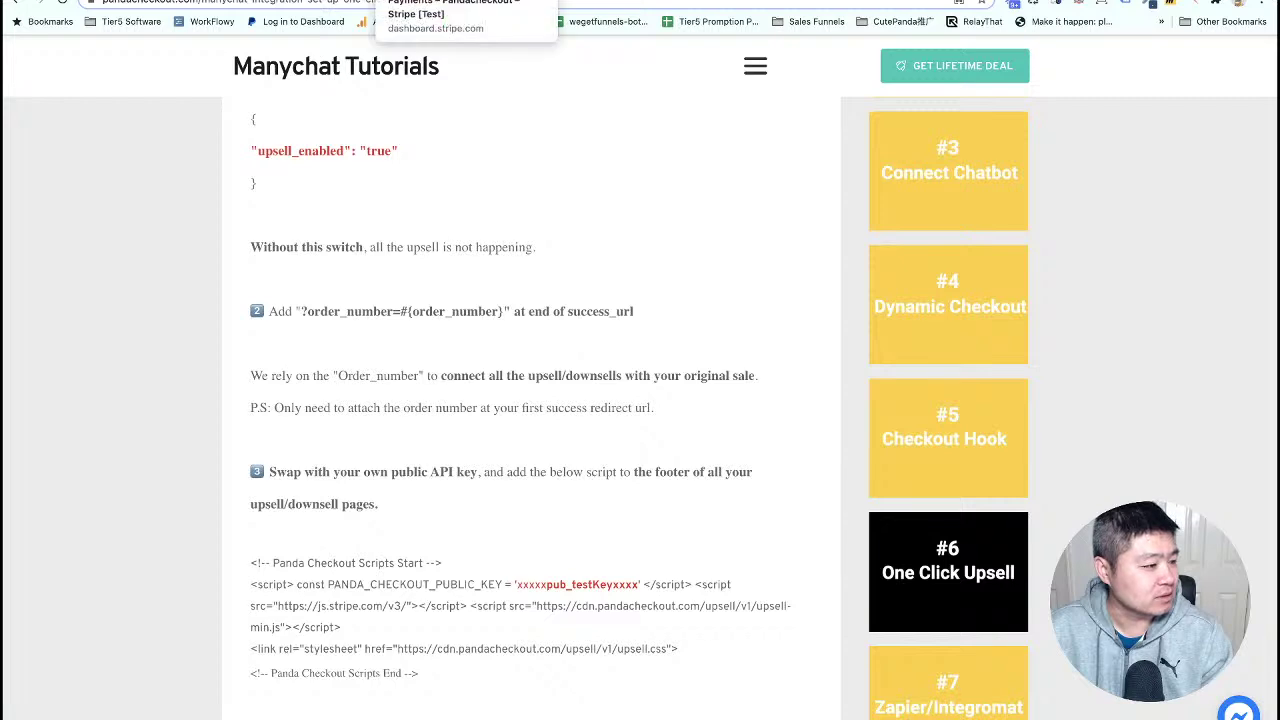
{"action": "scroll", "coordinate": [480, 290], "scroll_direction": "down", "scroll_amount": 6}
{"action": "scroll", "coordinate": [479, 290], "scroll_direction": "down", "scroll_amount": 5}
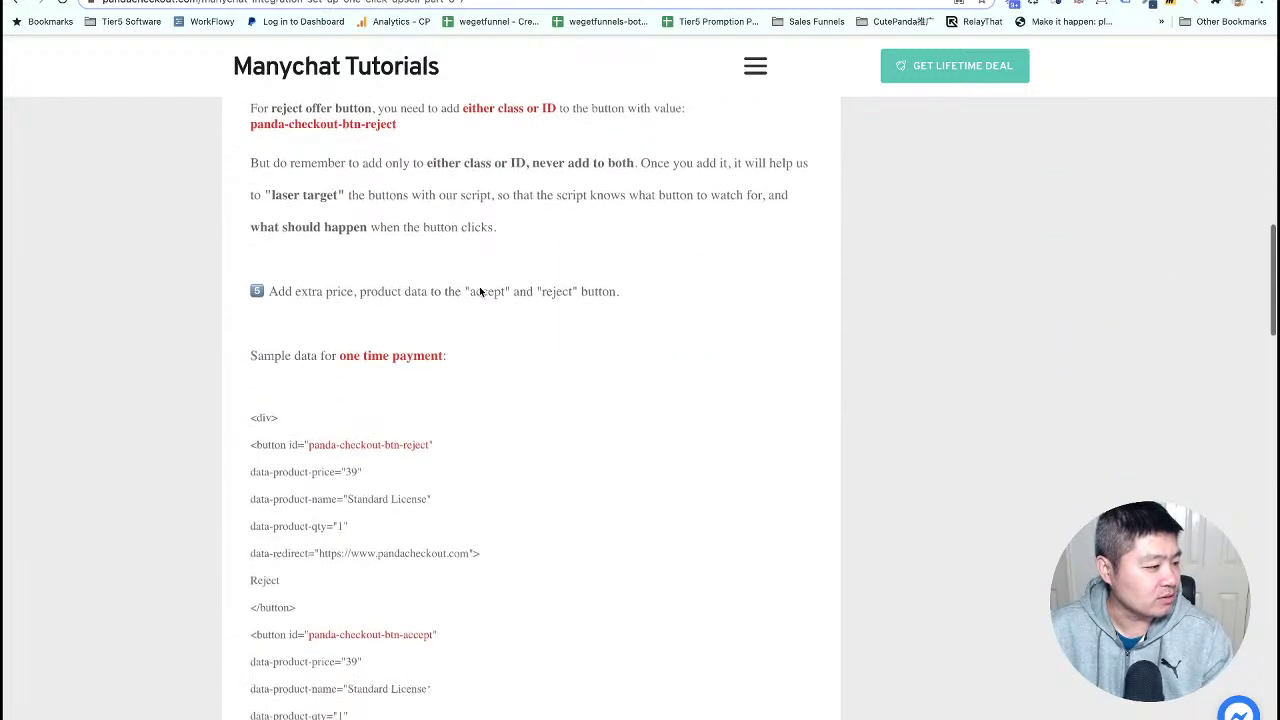
{"action": "scroll", "coordinate": [479, 291], "scroll_direction": "down", "scroll_amount": 6}
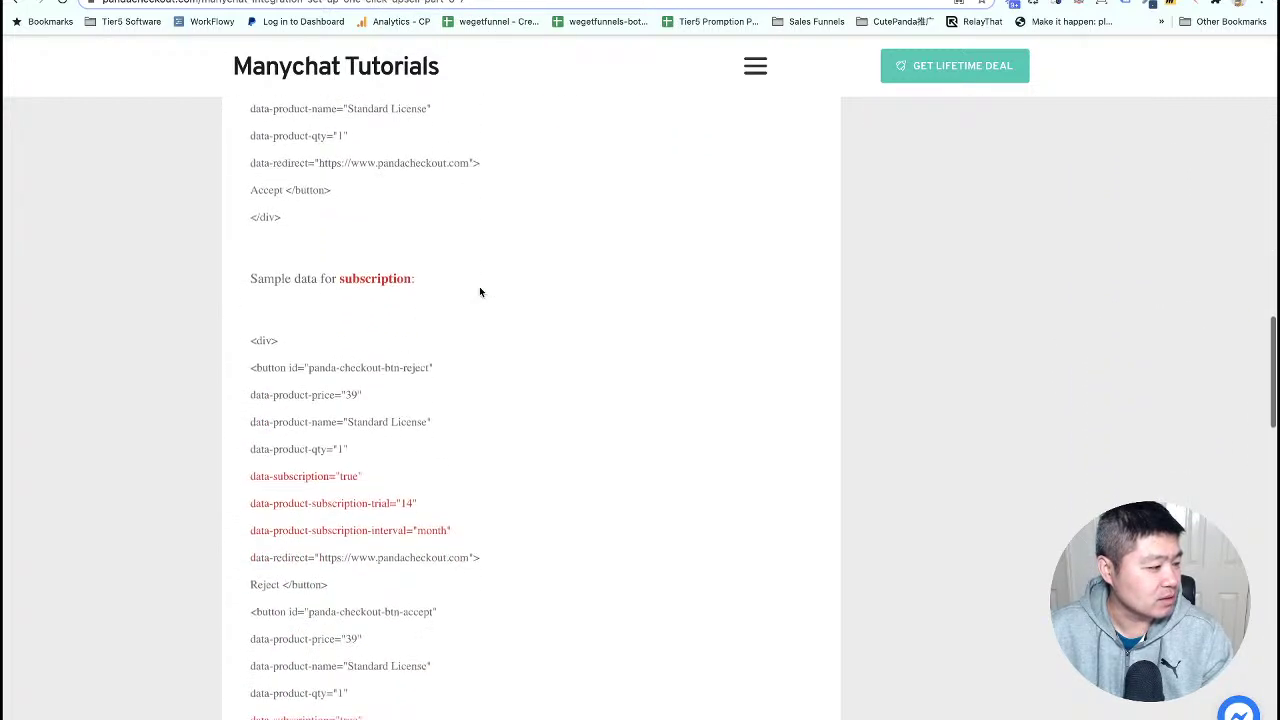
{"action": "scroll", "coordinate": [479, 291], "scroll_direction": "down", "scroll_amount": 7}
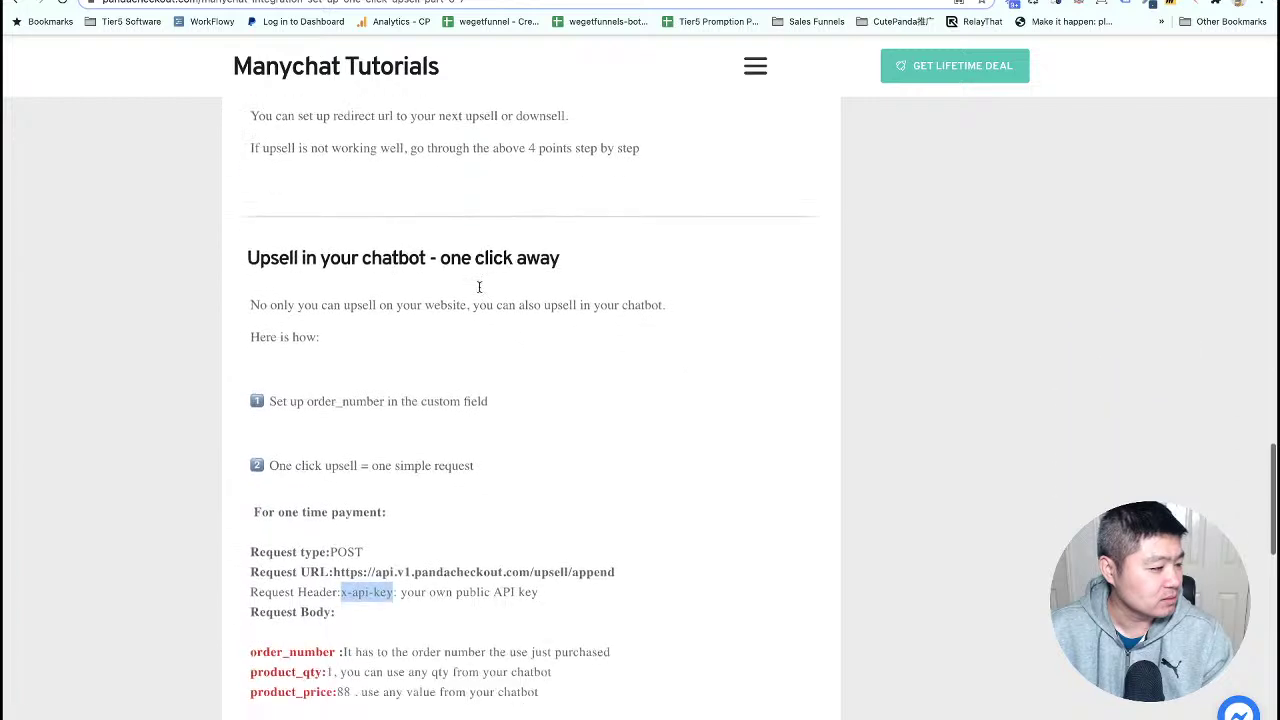
{"action": "scroll", "coordinate": [479, 291], "scroll_direction": "down", "scroll_amount": 6}
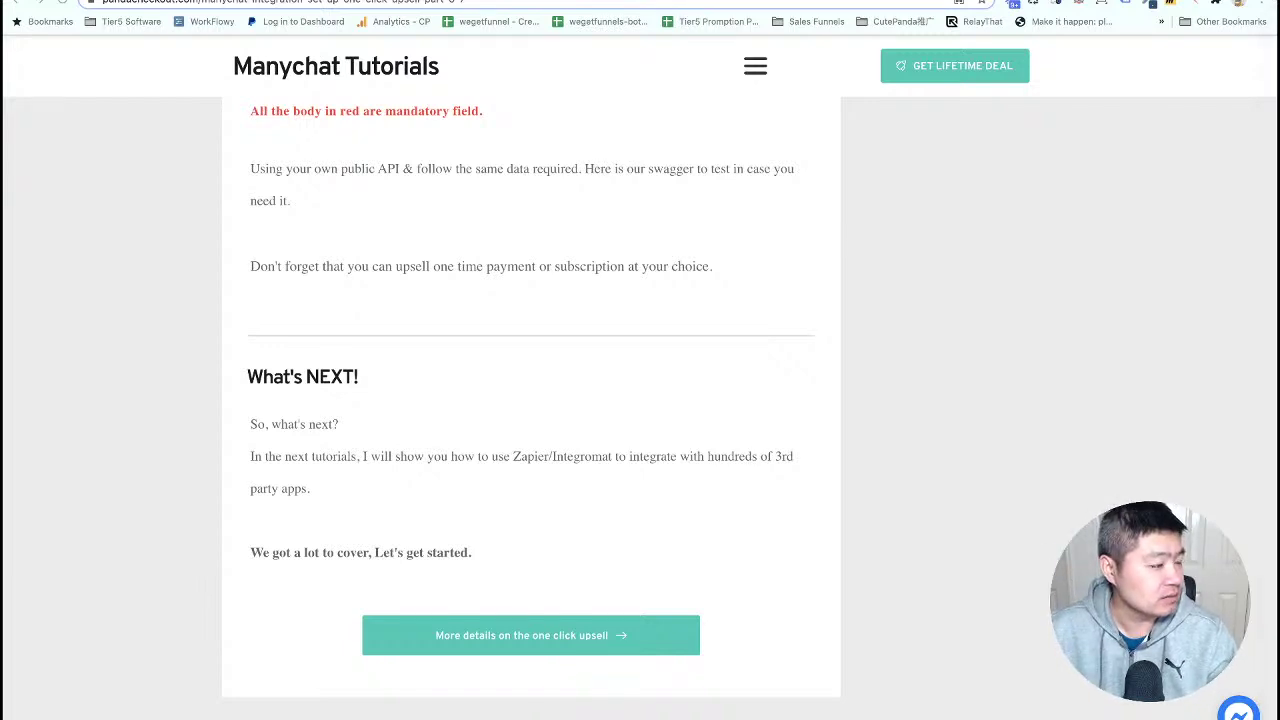
- Paste the tutorial's JSON into the request body and set product_price to 50
{"action": "key", "text": "ctrl+Tab"}
{"action": "key", "text": "ctrl+v"}
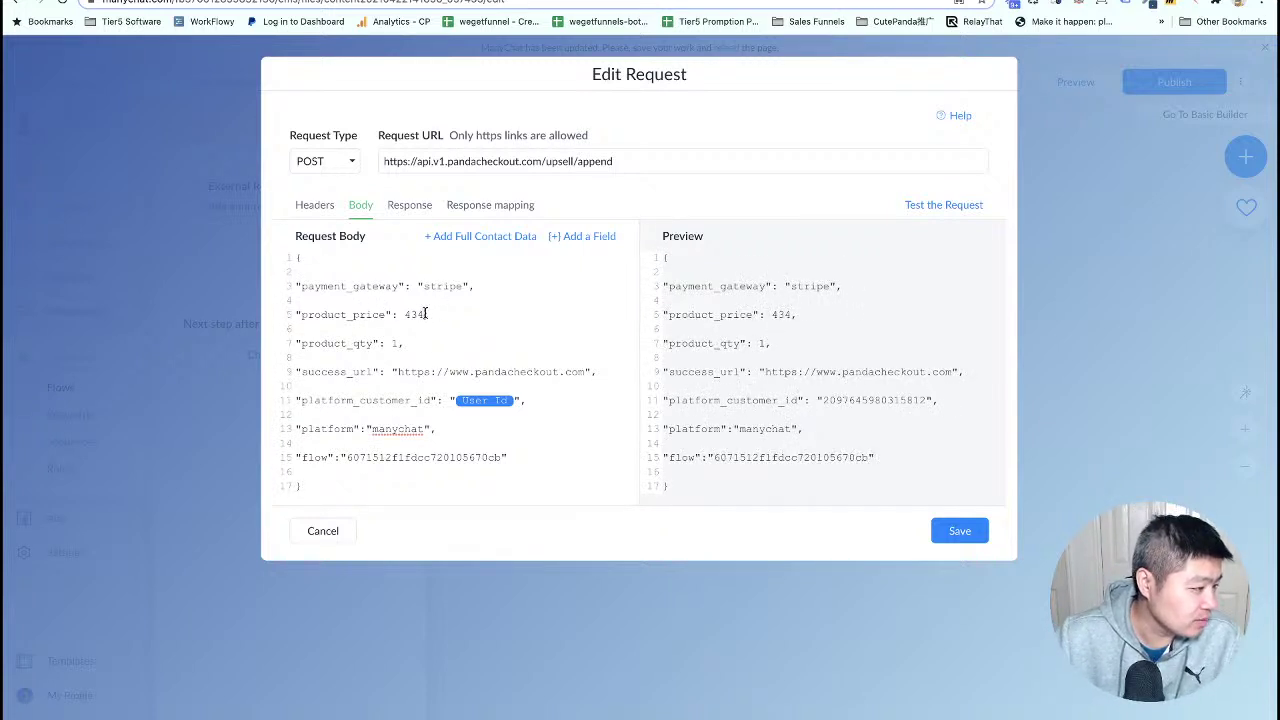
{"action": "key", "text": "BackSpace"}
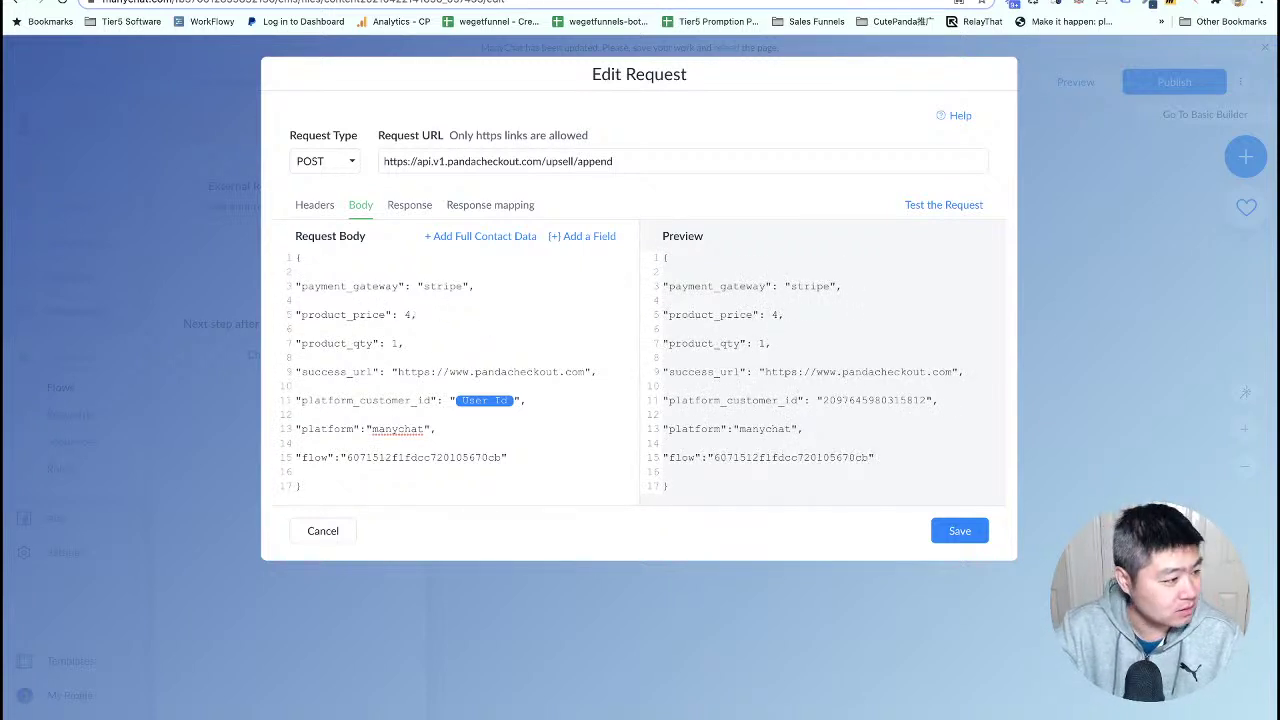
{"action": "key", "text": "BackSpace"}
{"action": "type", "text": "50"}
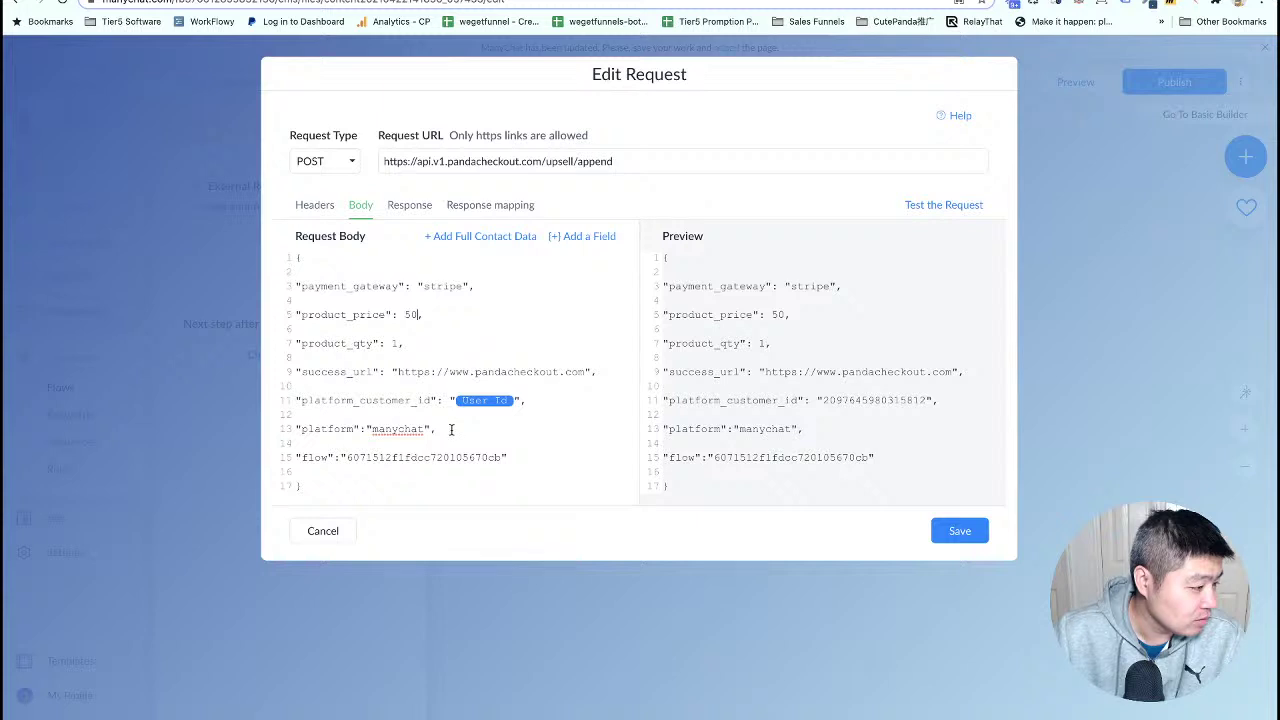
- Rename payment_gateway to product_name with value 'upsell from chatbot one time payment'
{"action": "left_click_drag", "start_coordinate": [525, 457], "coordinate": [289, 371]}
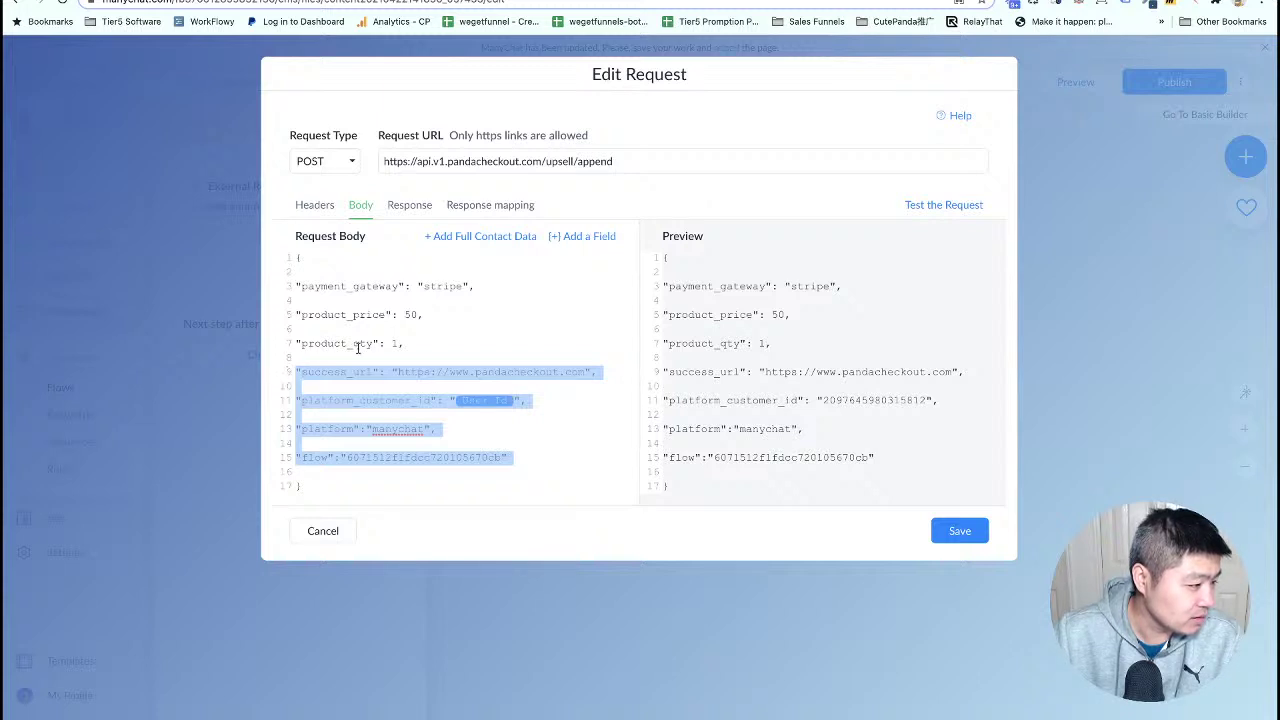
{"action": "left_click", "coordinate": [477, 299]}
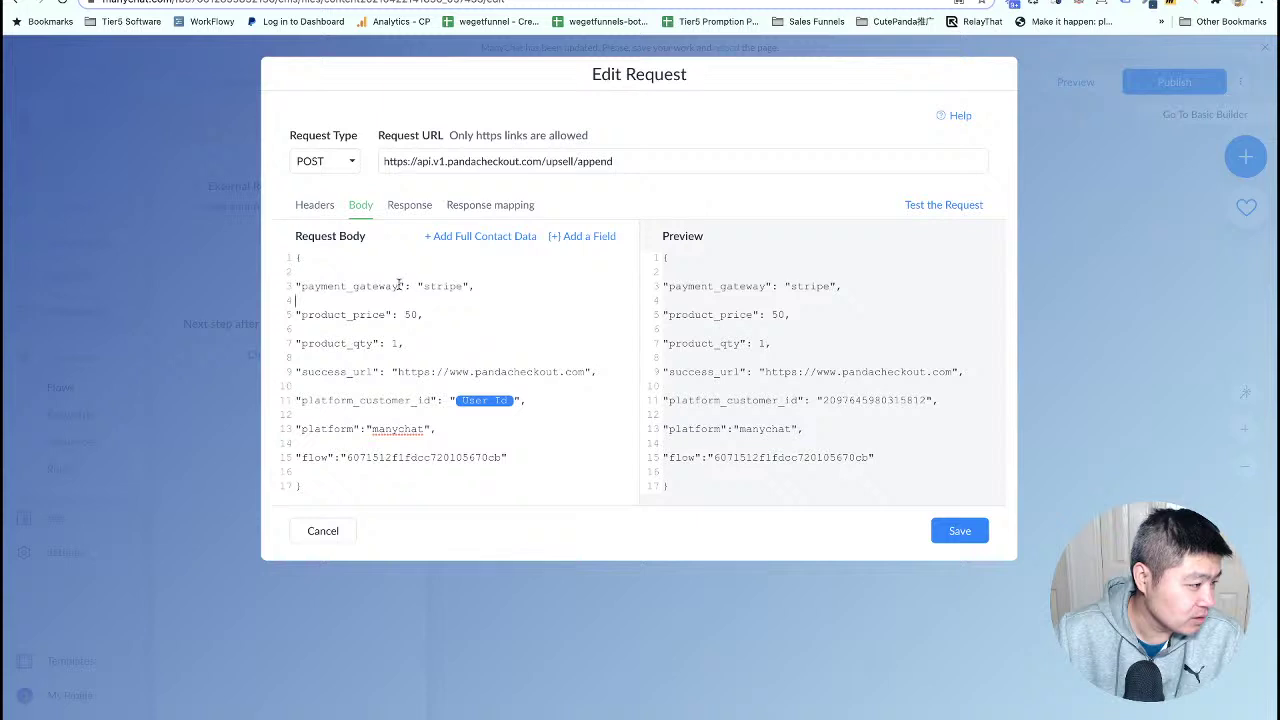
{"action": "left_click_drag", "start_coordinate": [400, 287], "coordinate": [304, 286]}
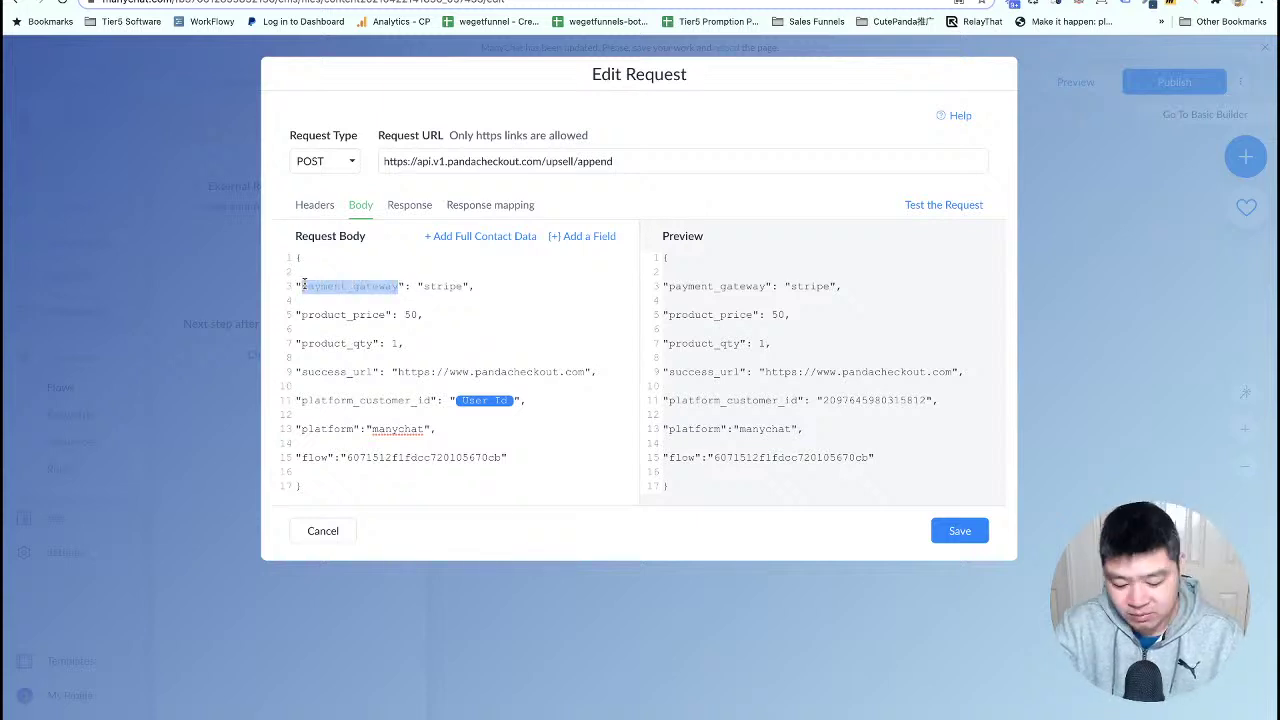
{"action": "type", "text": "roduc"}
{"action": "key", "text": "BackSpace"}
{"action": "key", "text": "BackSpace"}
{"action": "key", "text": "BackSpace"}
{"action": "key", "text": "BackSpace"}
{"action": "key", "text": "BackSpace"}
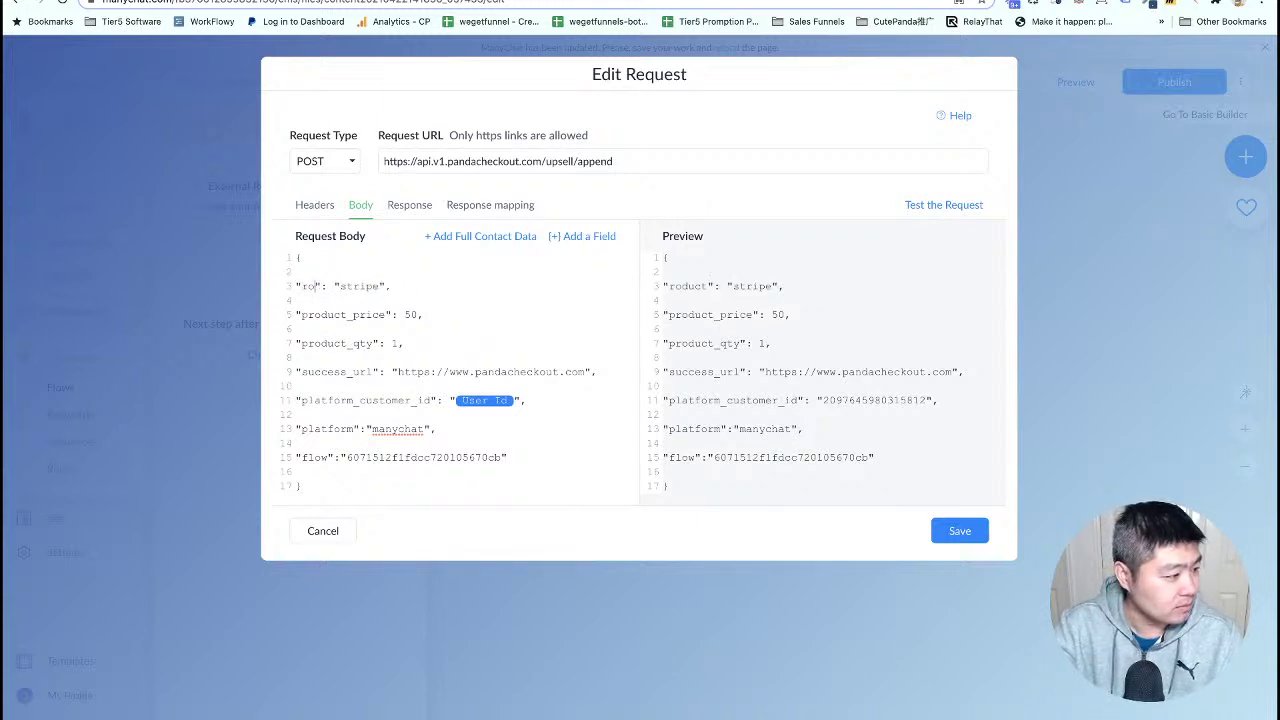
{"action": "type", "text": "produ"}
{"action": "type", "text": "ct_nam"}
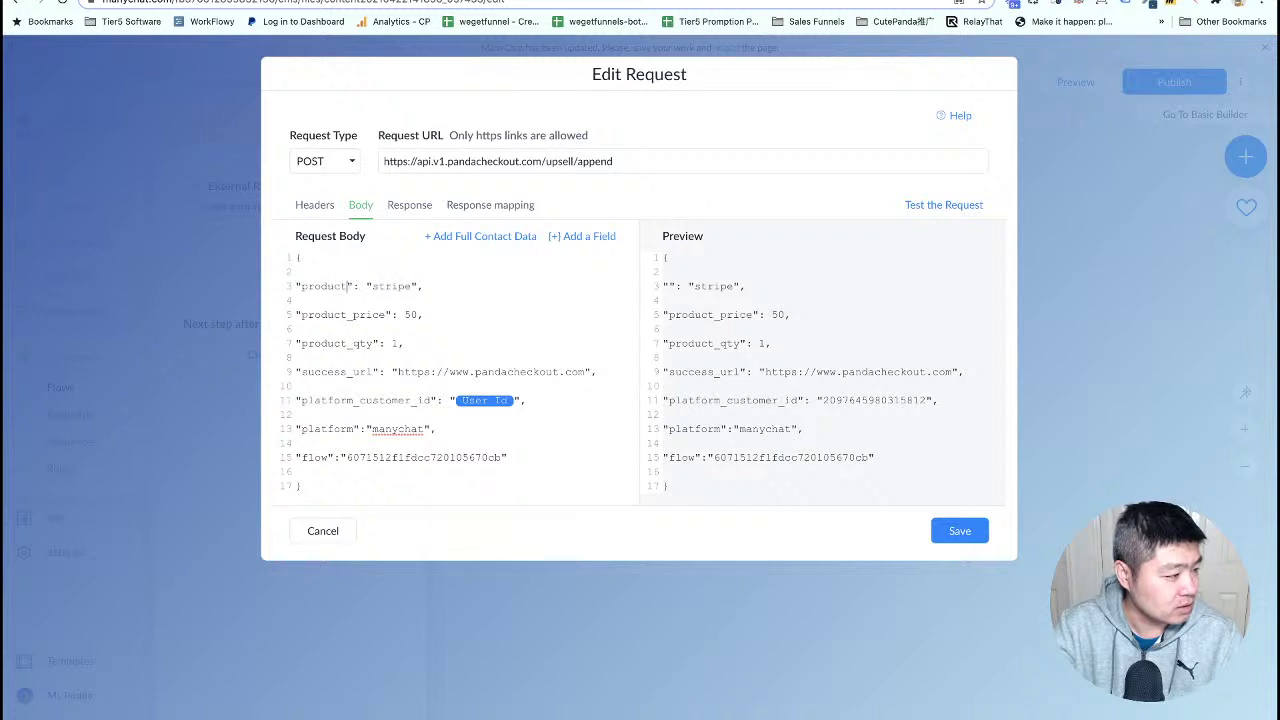
{"action": "type", "text": "e"}
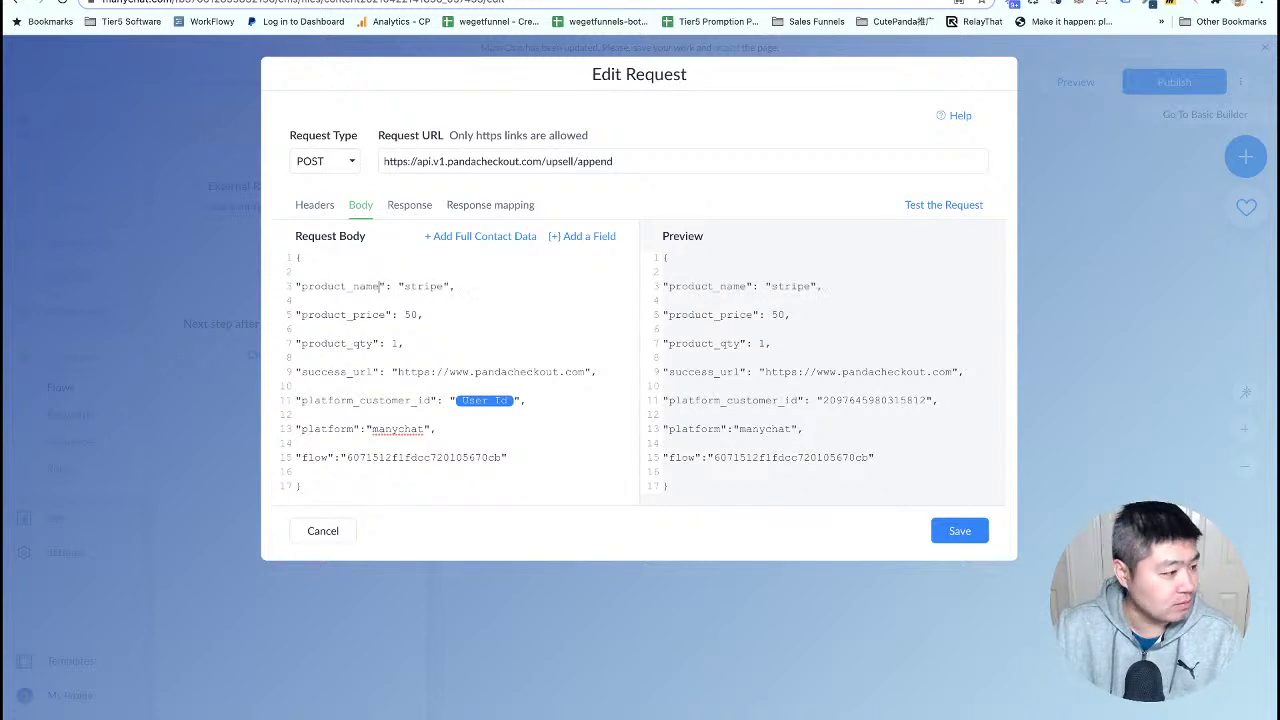
{"action": "left_click_drag", "start_coordinate": [440, 286], "coordinate": [405, 285]}
{"action": "type", "text": "upsell from chat"}
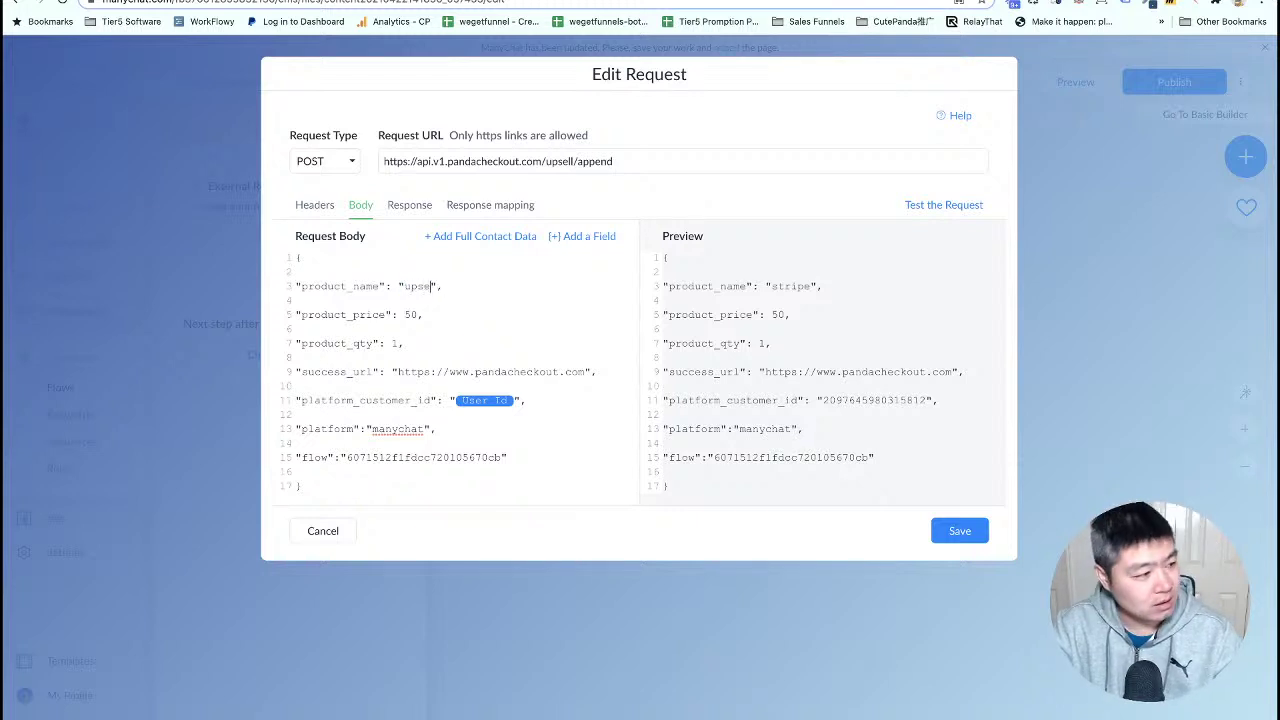
{"action": "type", "text": "bot one time p"}
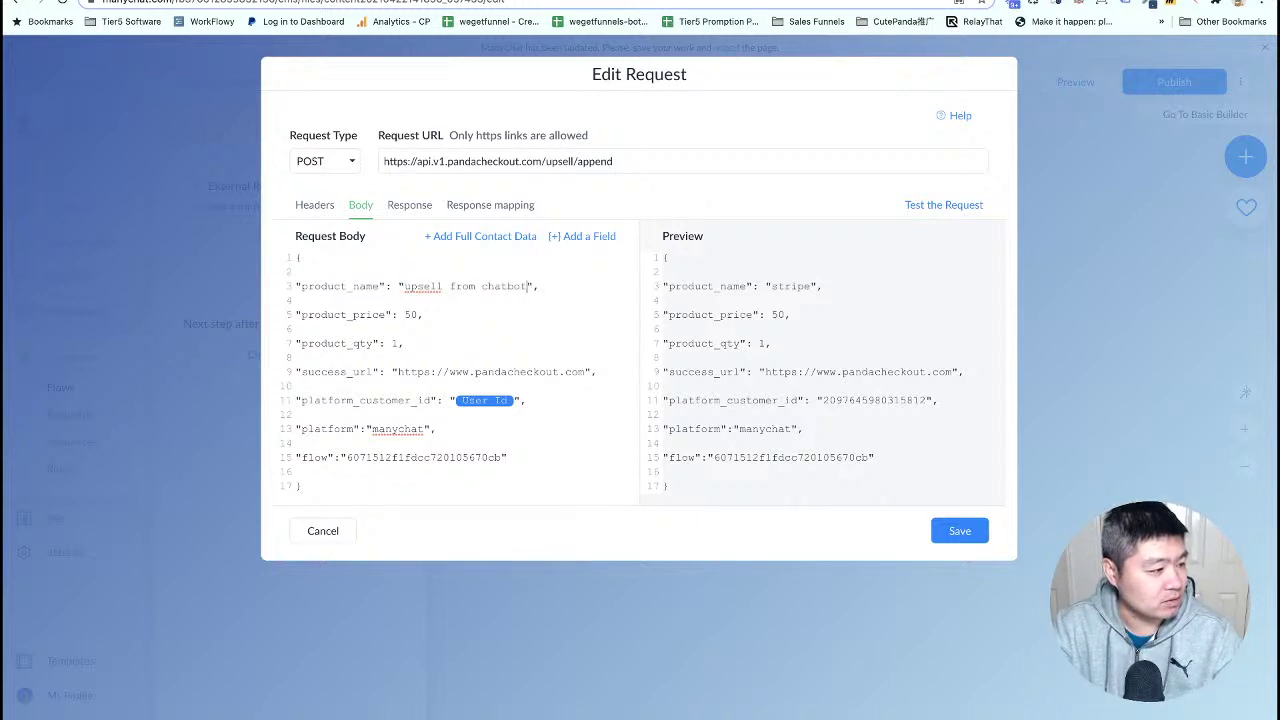
{"action": "type", "text": "ayment"}
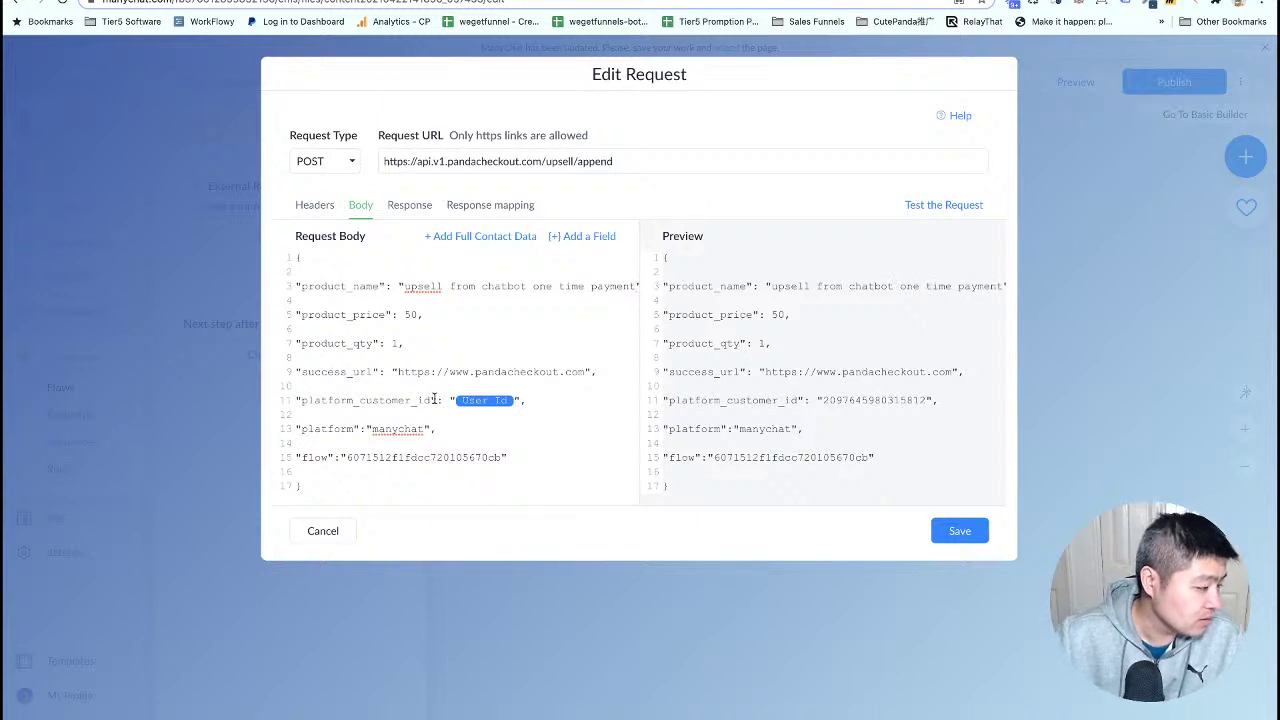
- Delete the trailing fields from success_url through the flow lines
{"action": "left_click_drag", "start_coordinate": [525, 457], "coordinate": [281, 377]}
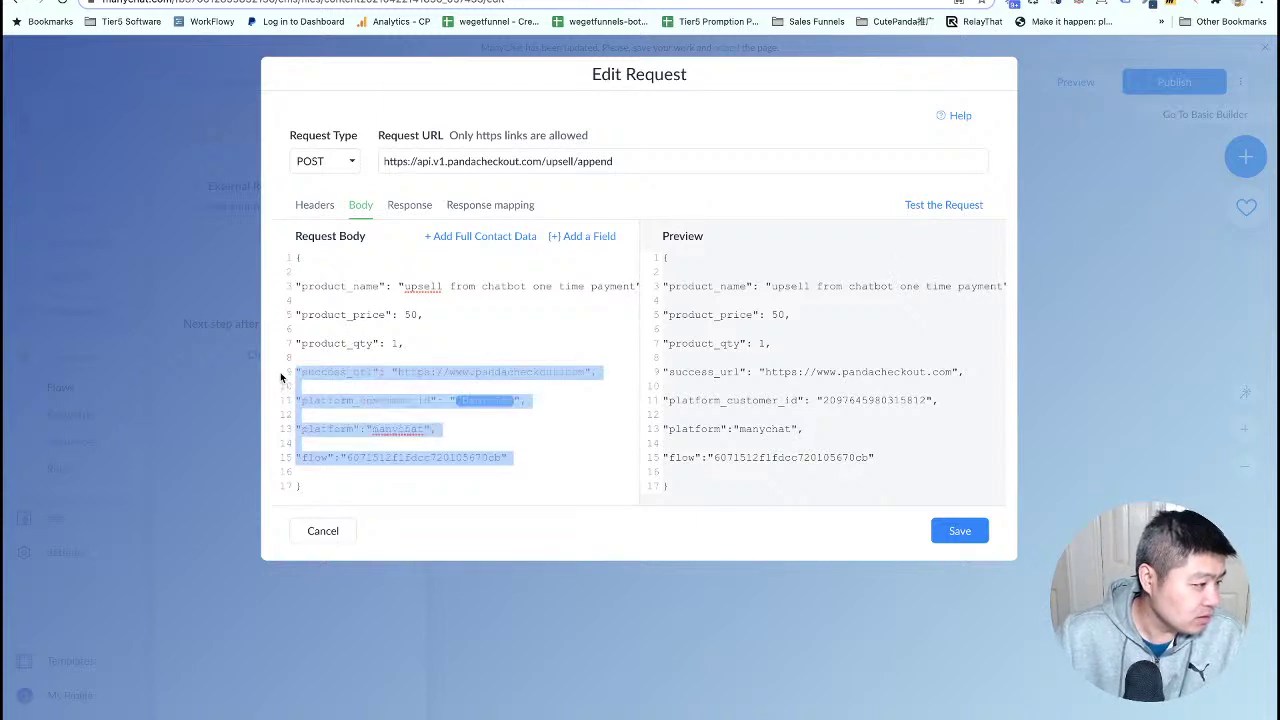
{"action": "key", "text": "BackSpace"}
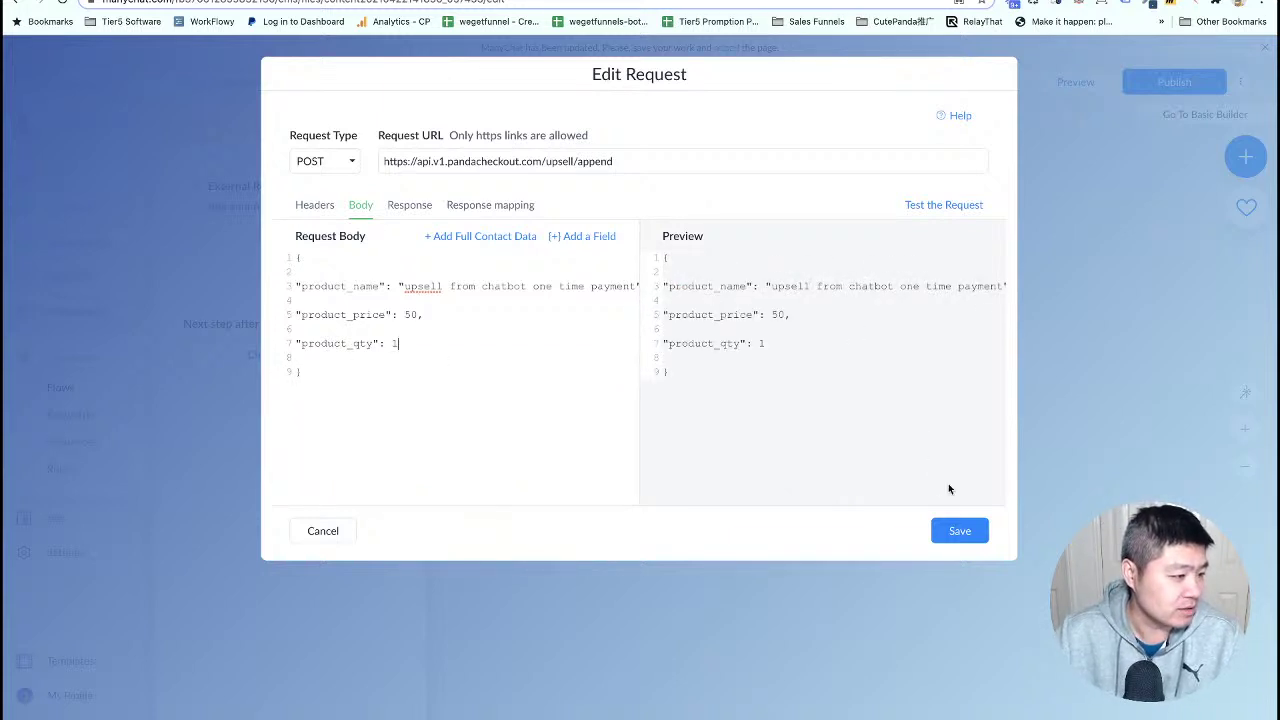
{"action": "key", "text": "ctrl+Tab"}
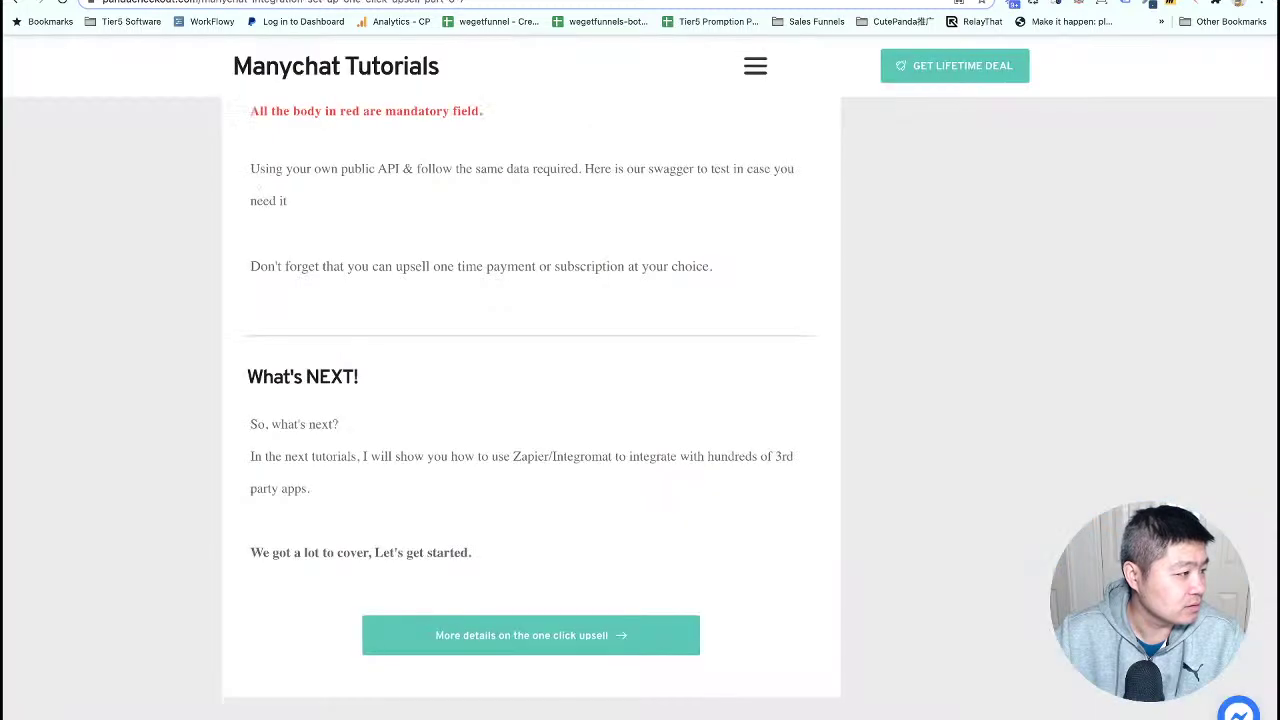
- Check the tutorial's one-time payment body fields, then return to ManyChat's Edit Request
{"action": "scroll", "coordinate": [360, 296], "scroll_direction": "up", "scroll_amount": 6}
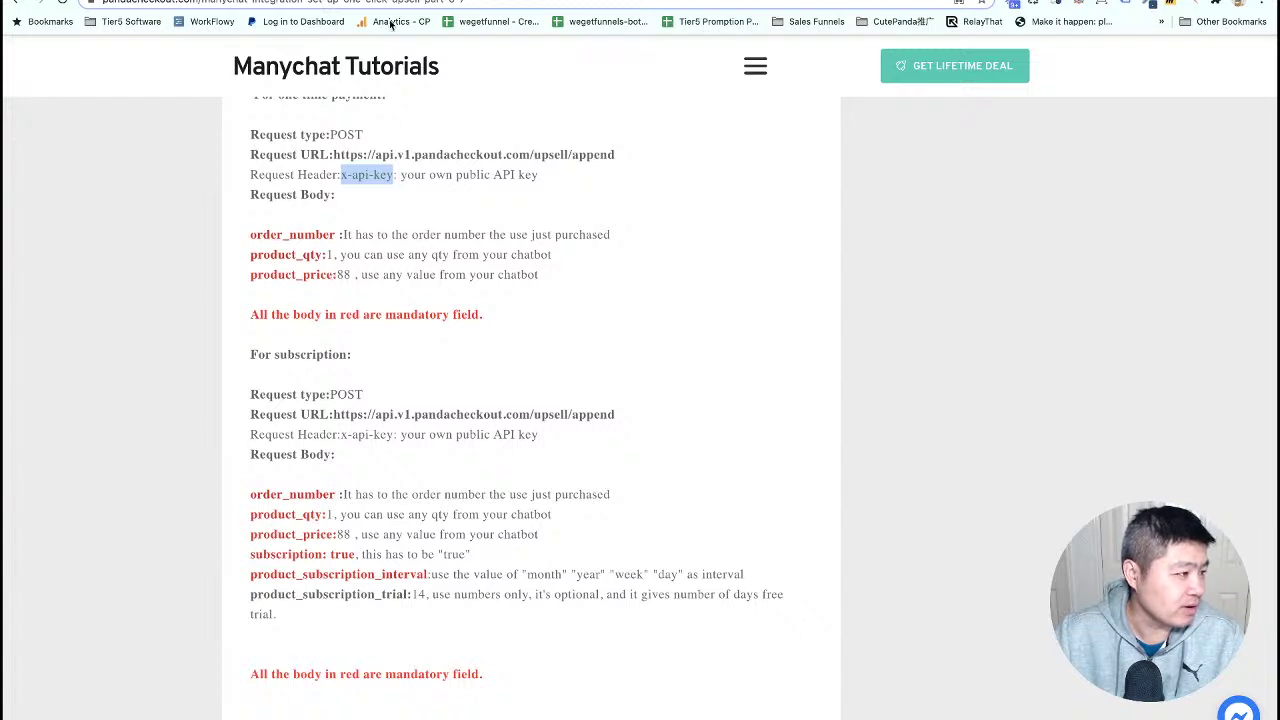
{"action": "left_click", "coordinate": [490, 1]}
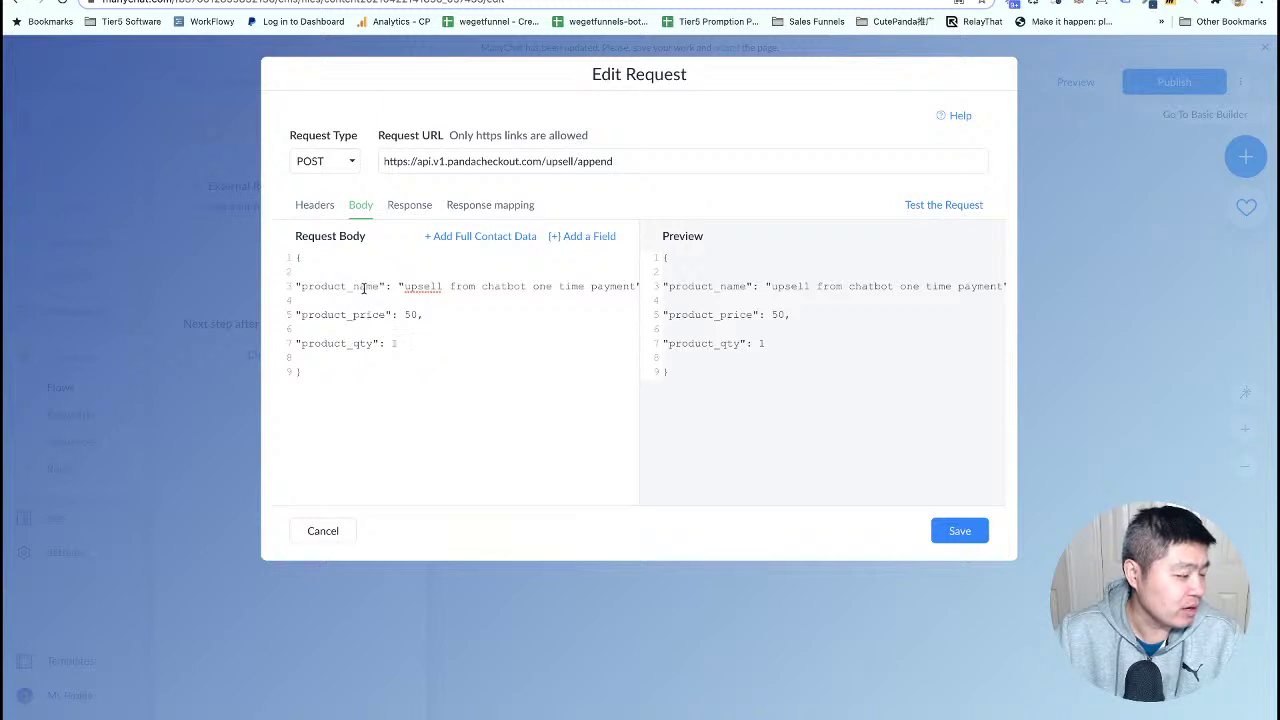
- Add an "order_number" body field filled from the order_number_m custom field, then save
{"action": "type", "text": ","}
{"action": "key", "text": "Return"}
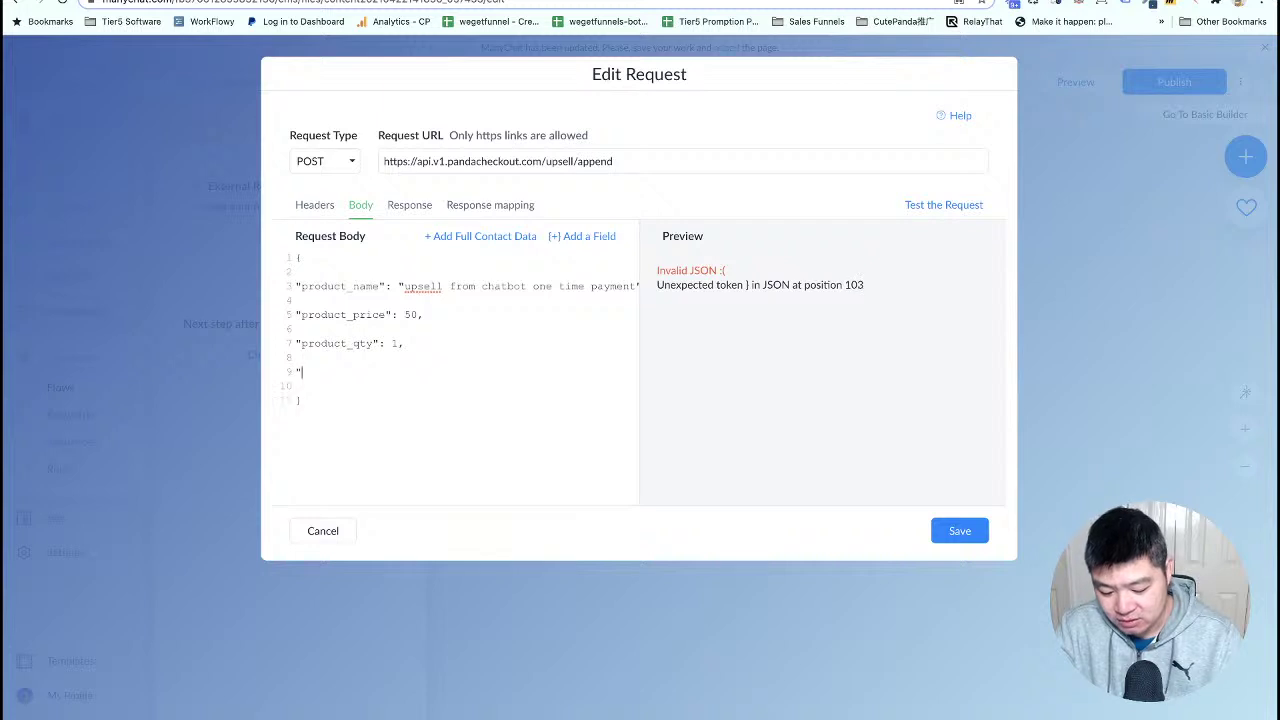
{"action": "type", "text": "\"order"}
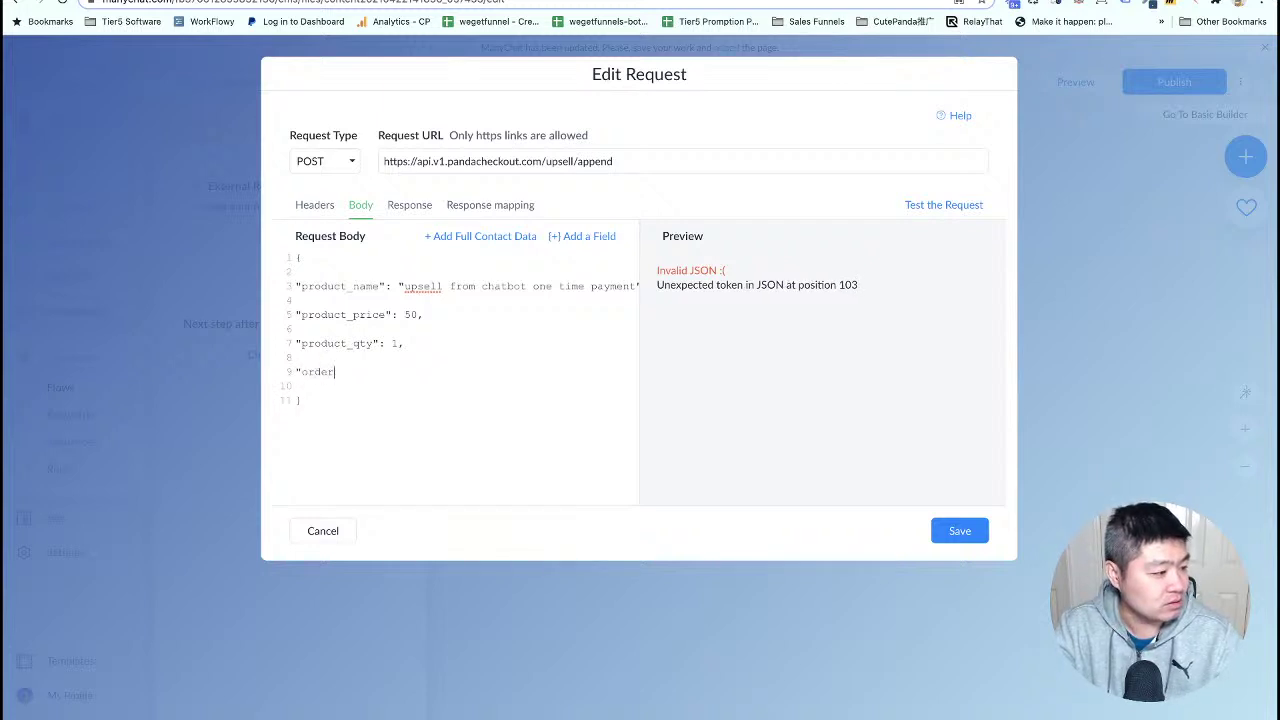
{"action": "type", "text": "_number"}
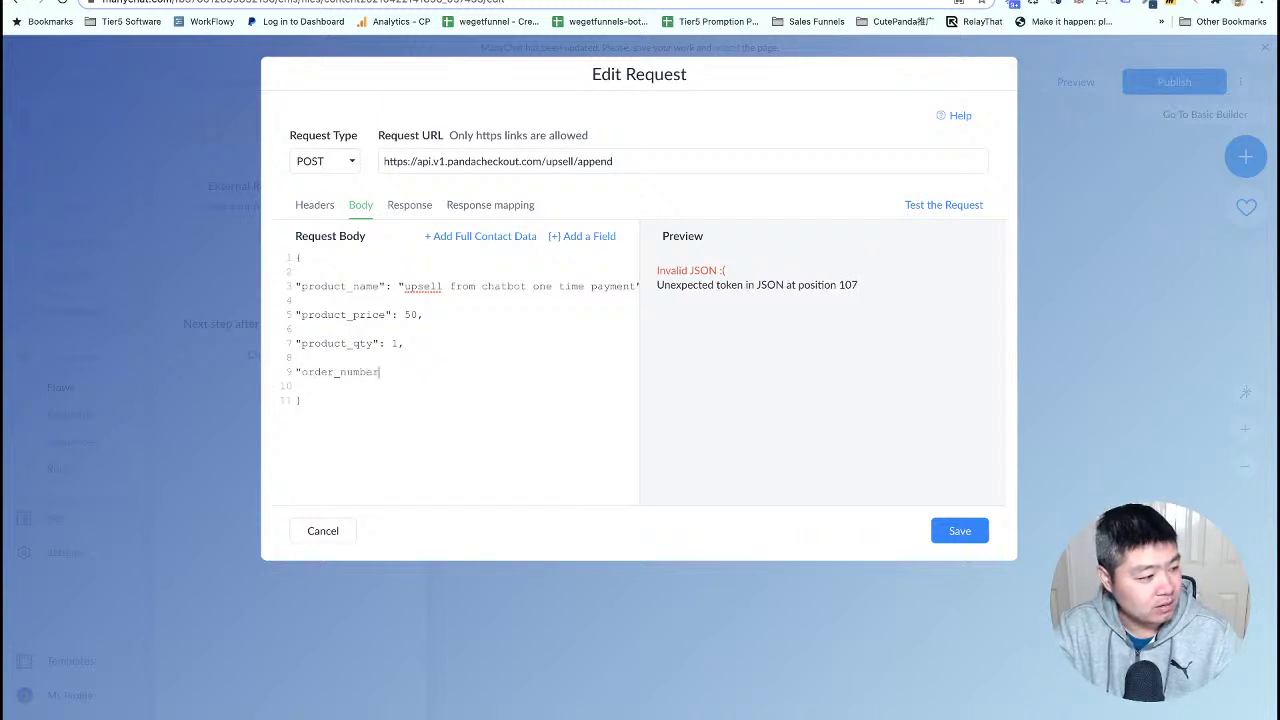
{"action": "type", "text": "\":"}
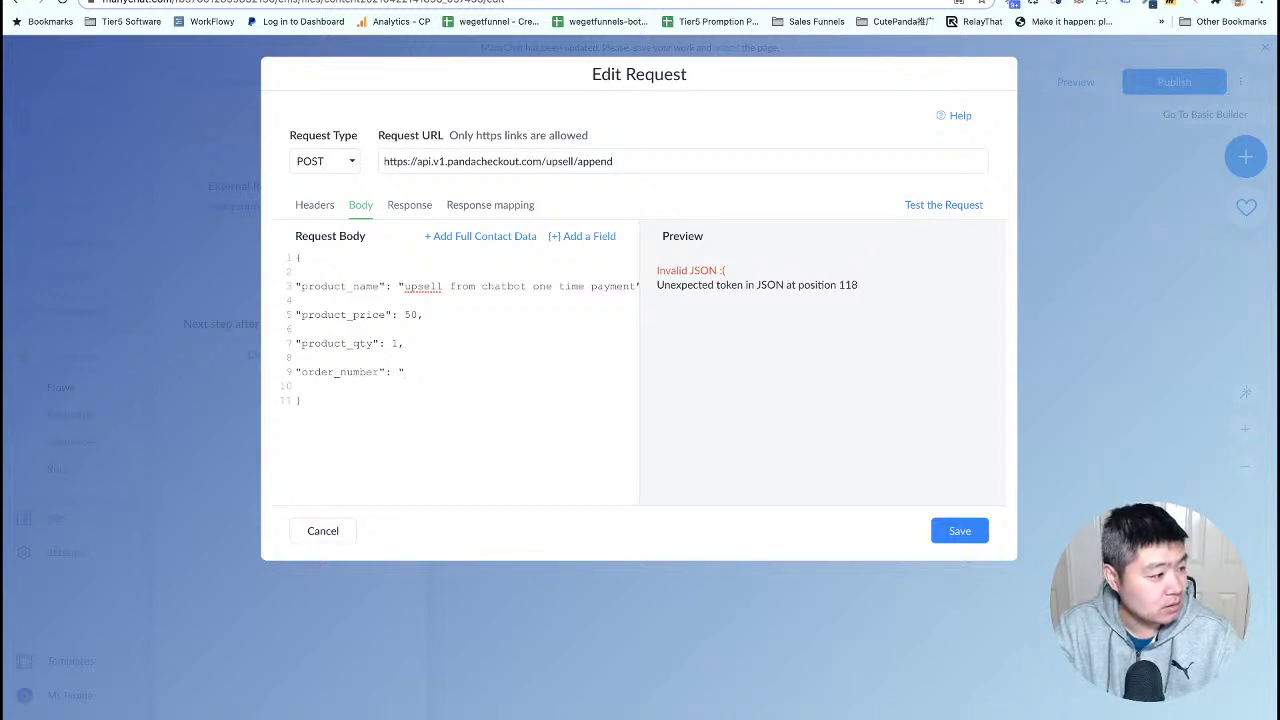
{"action": "left_click", "coordinate": [582, 238]}
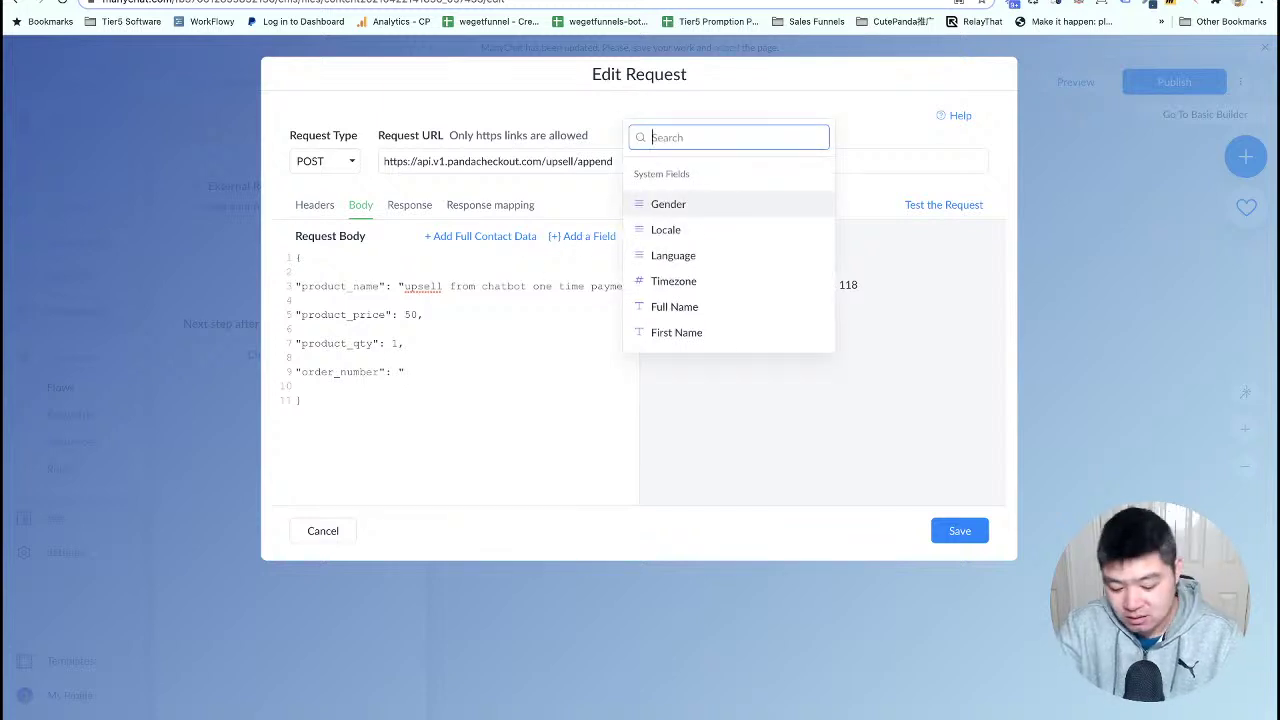
{"action": "type", "text": "custome"}
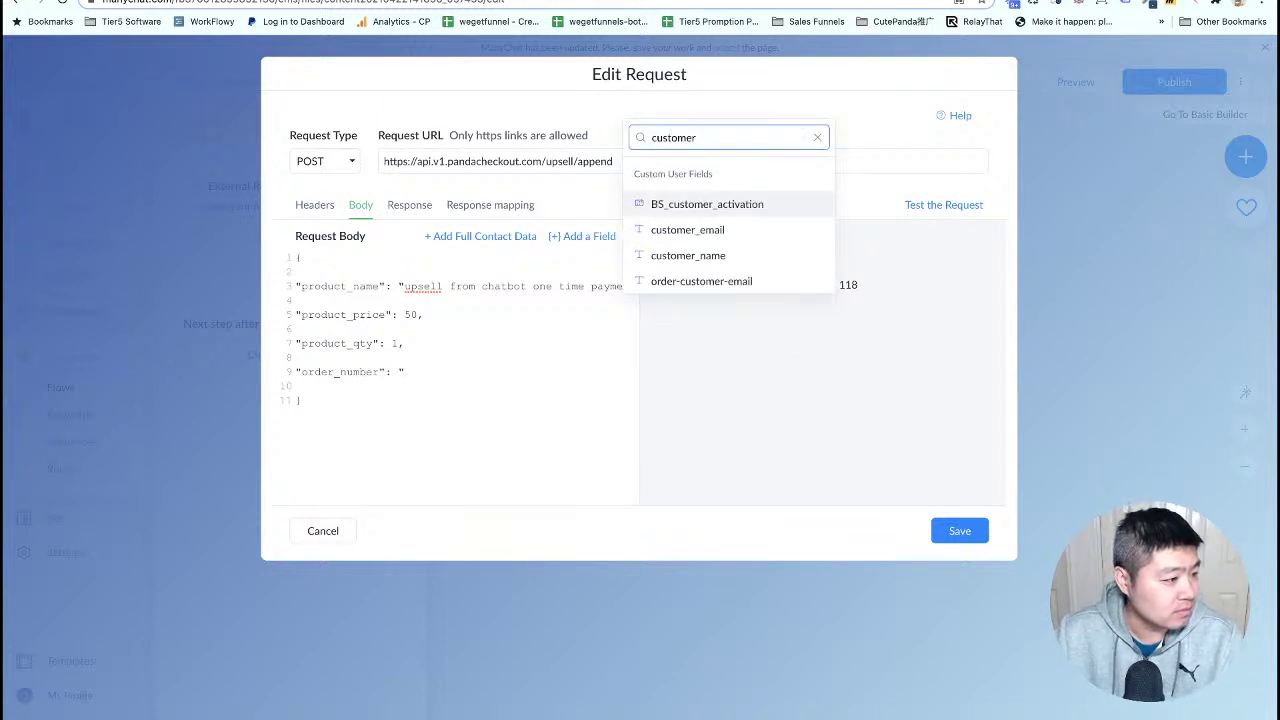
{"action": "type", "text": "r"}
{"action": "key", "text": "BackSpace"}
{"action": "key", "text": "BackSpace"}
{"action": "key", "text": "BackSpace"}
{"action": "key", "text": "BackSpace"}
{"action": "key", "text": "BackSpace"}
{"action": "key", "text": "BackSpace"}
{"action": "key", "text": "BackSpace"}
{"action": "key", "text": "BackSpace"}
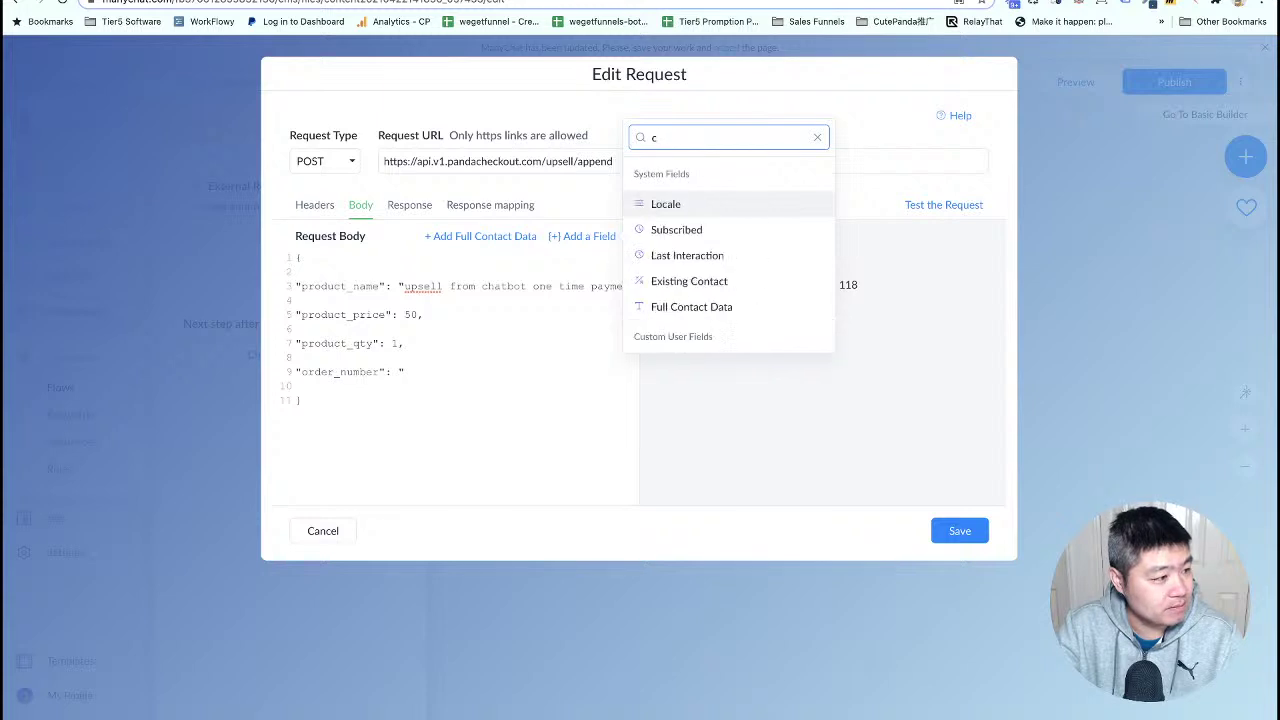
{"action": "type", "text": "order"}
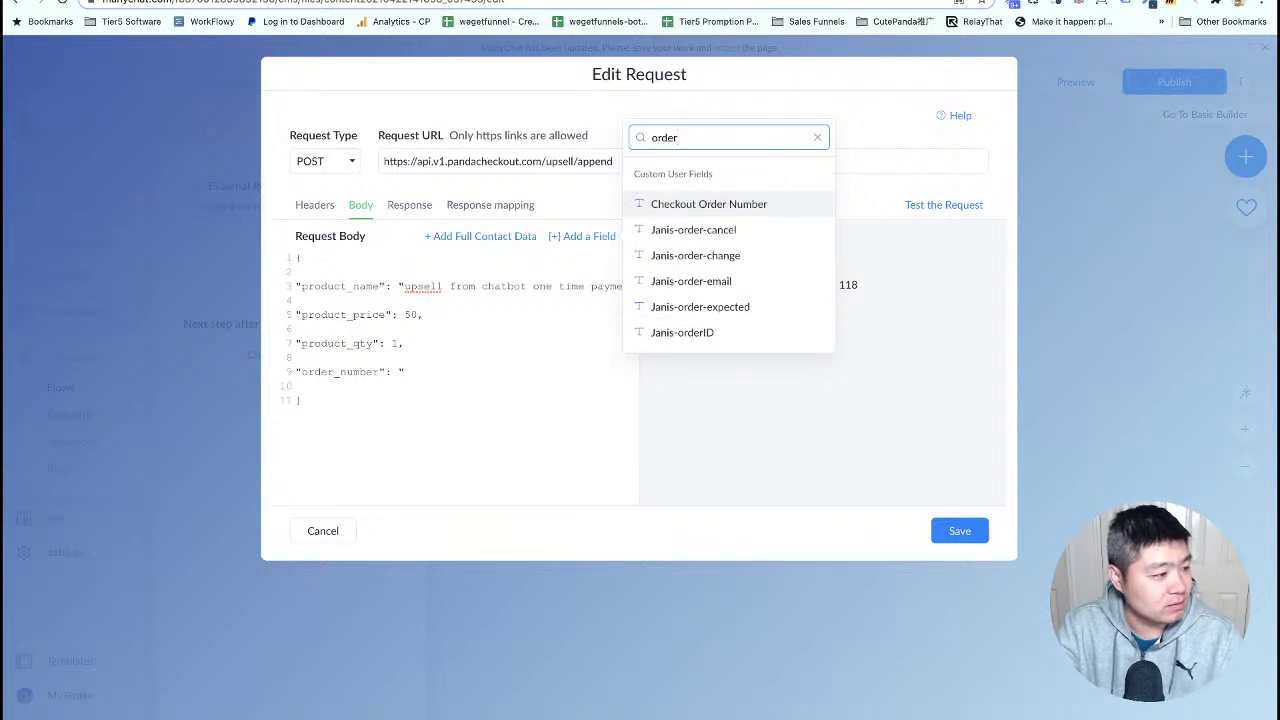
{"action": "type", "text": "_number"}
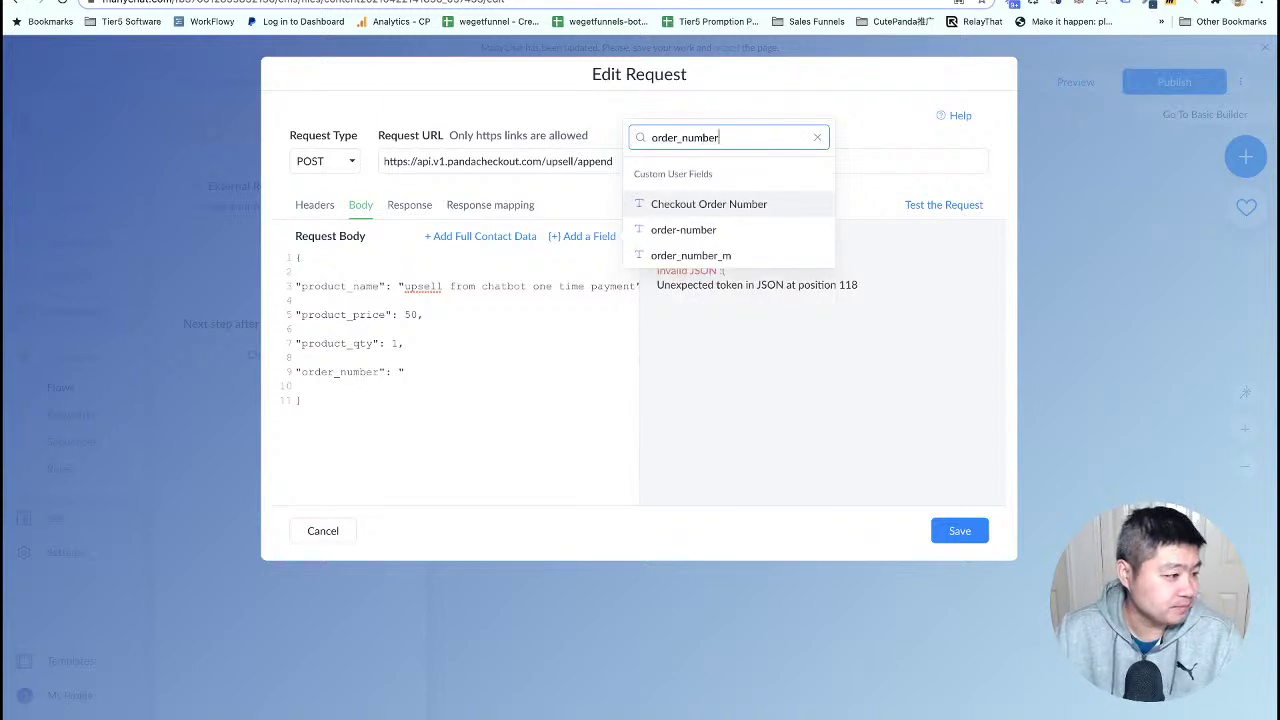
{"action": "left_click", "coordinate": [688, 262]}
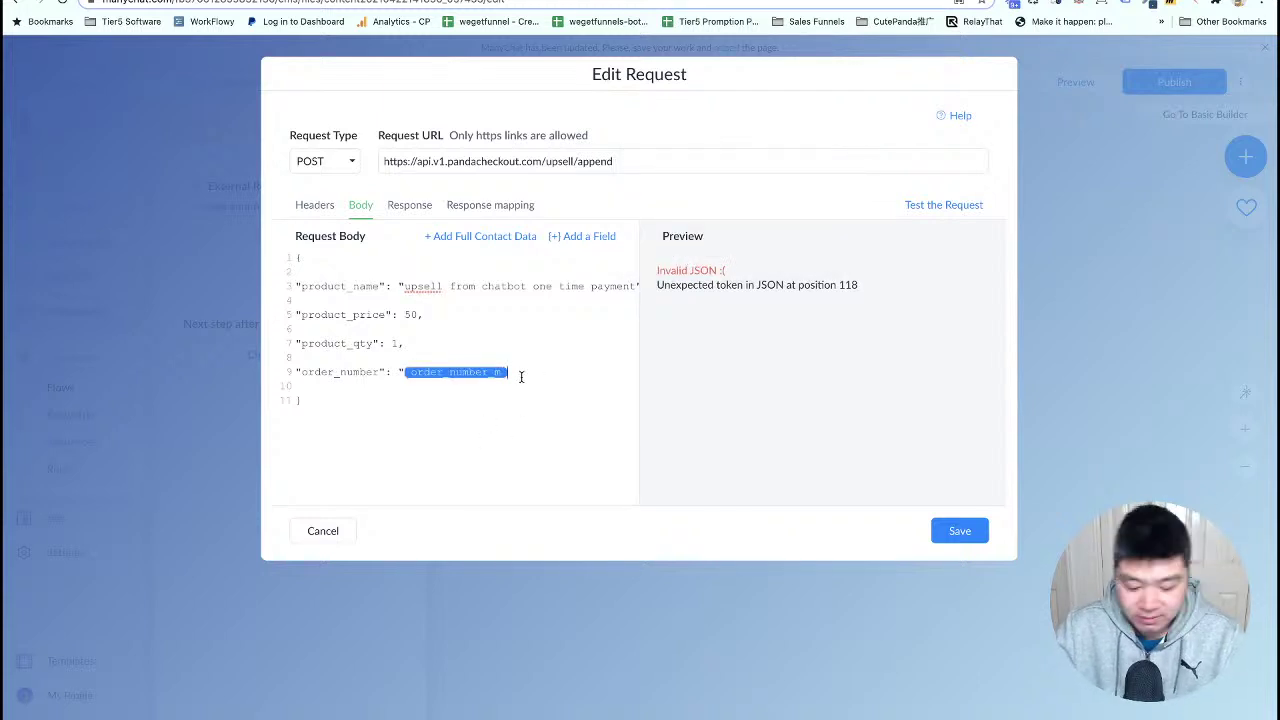
{"action": "type", "text": "\""}
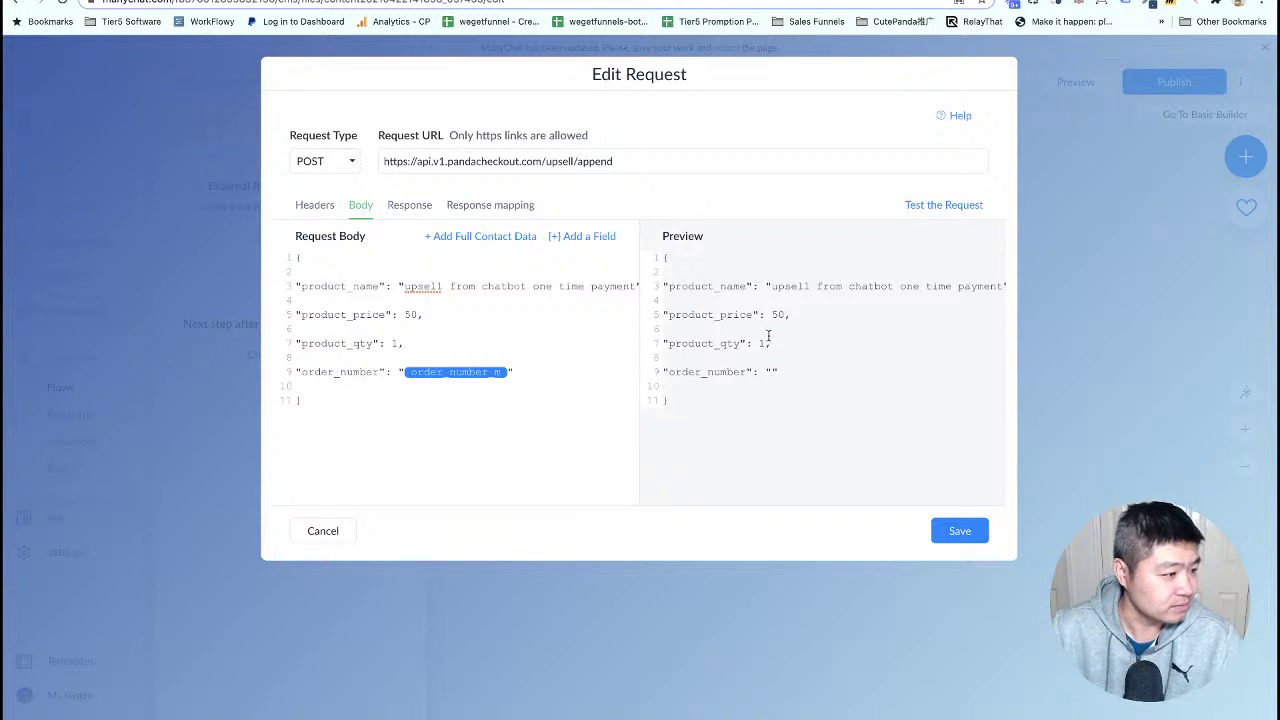
{"action": "left_click", "coordinate": [960, 531]}
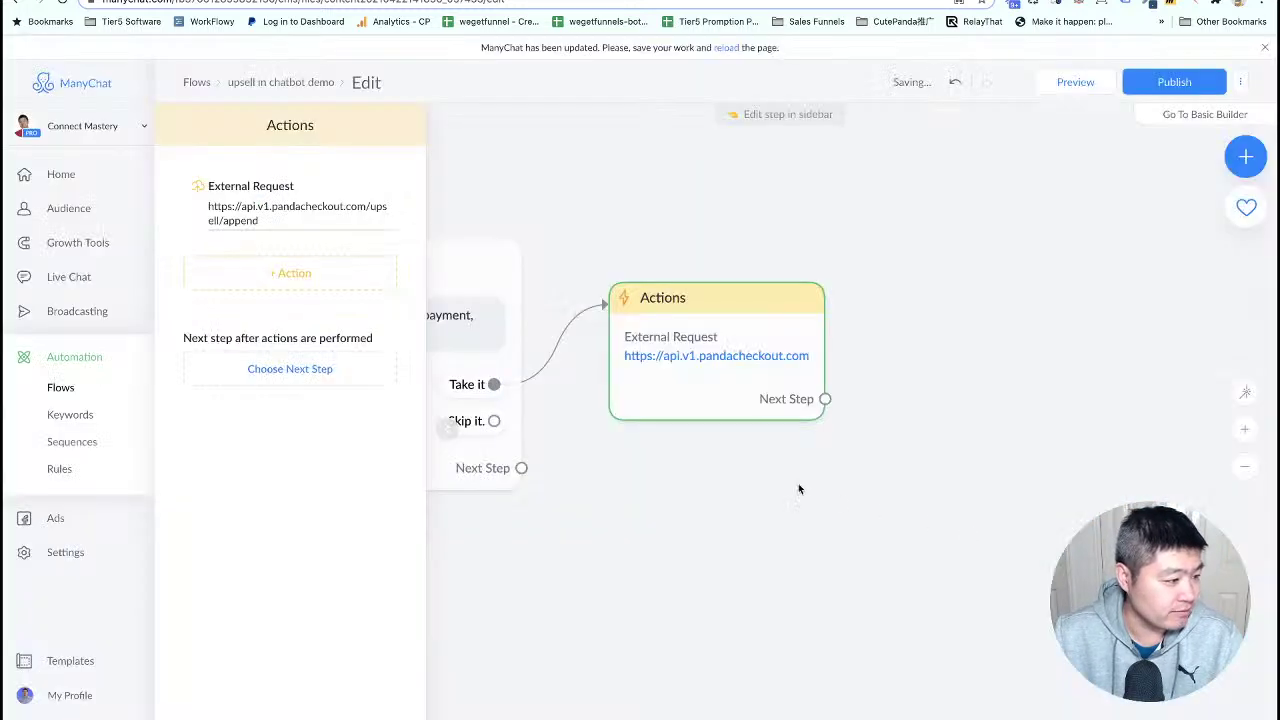
- Link the Skip it reply to a new Send Message #2 reading 'no problem.'
{"action": "left_click", "coordinate": [775, 482]}
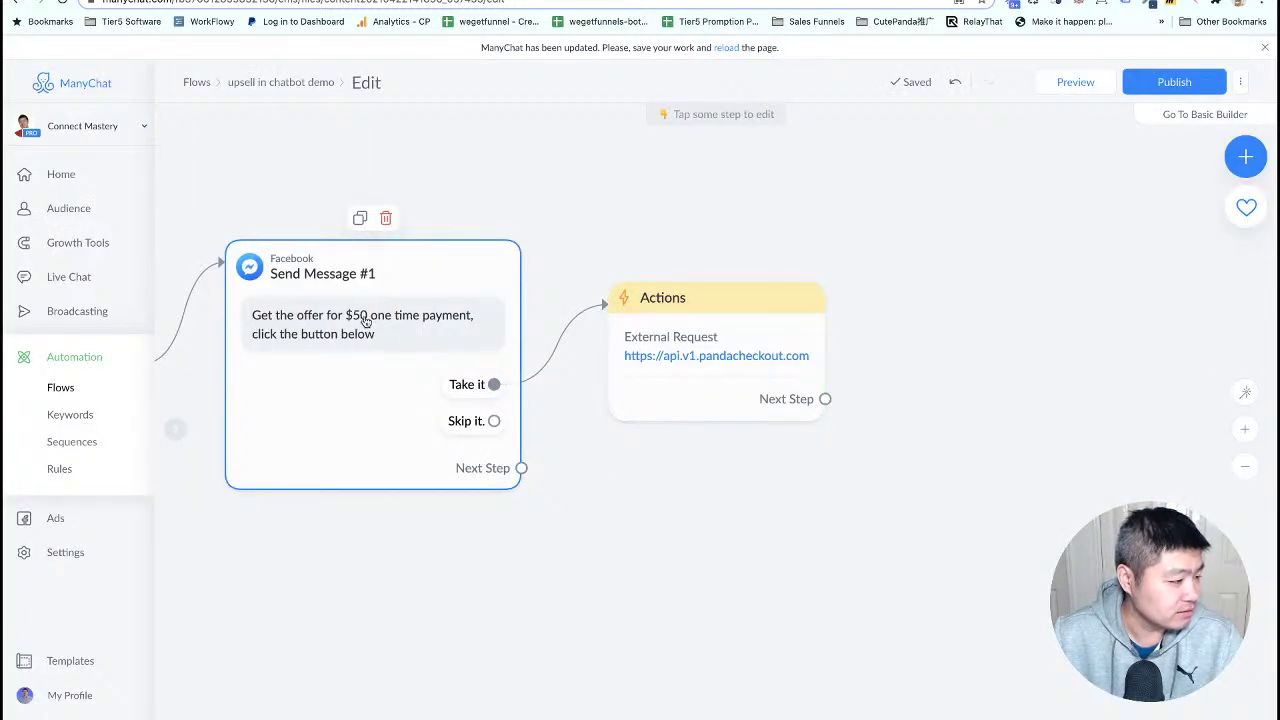
{"action": "left_click_drag", "start_coordinate": [634, 474], "coordinate": [621, 375]}
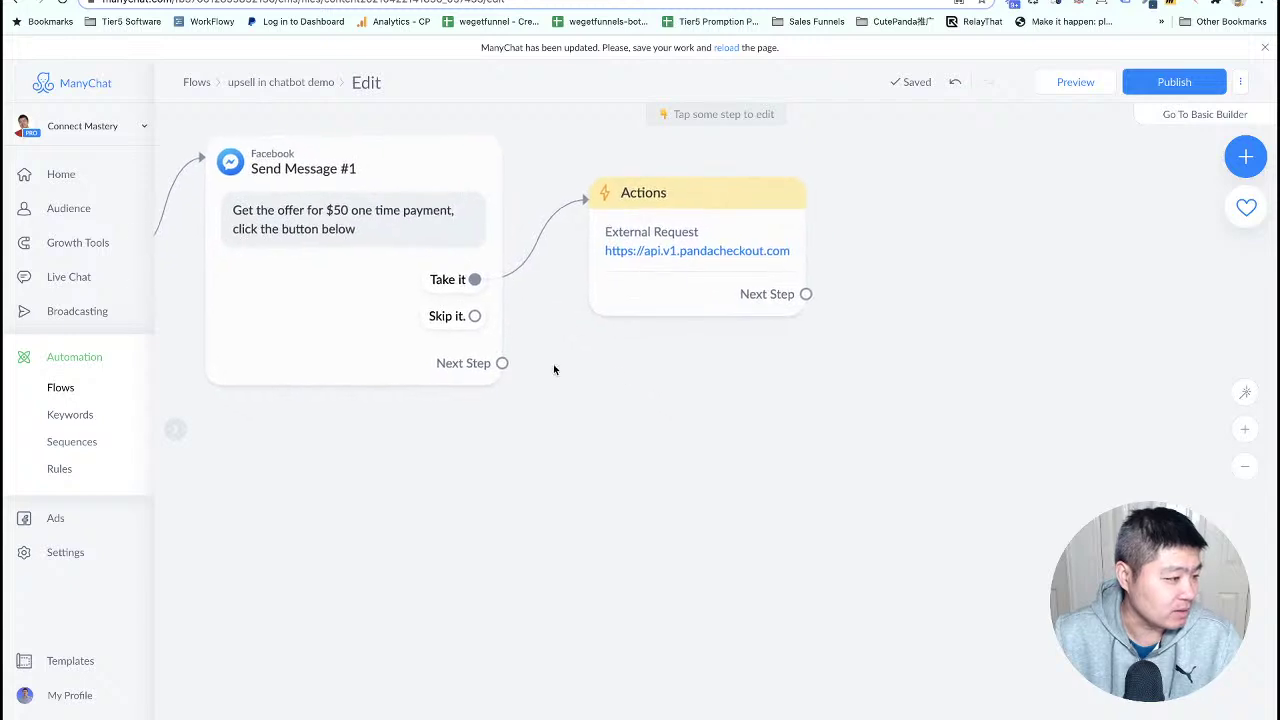
{"action": "left_click_drag", "start_coordinate": [474, 316], "coordinate": [571, 452]}
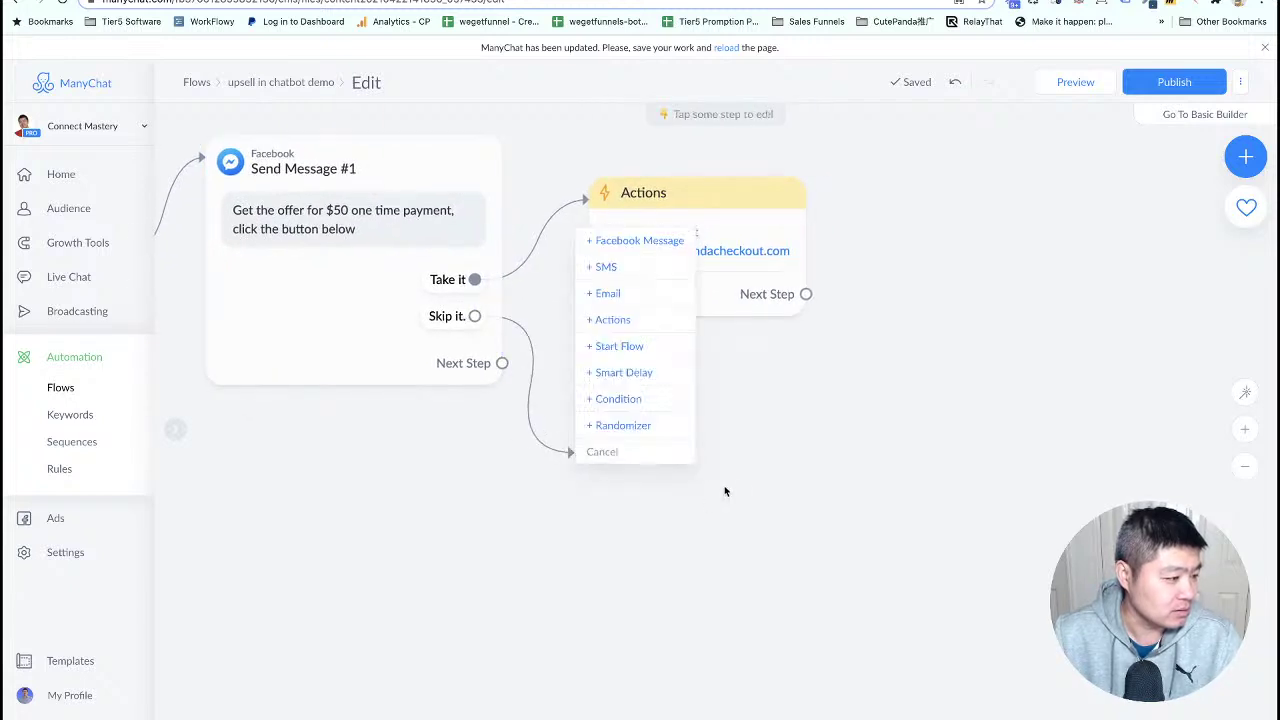
{"action": "left_click", "coordinate": [645, 240]}
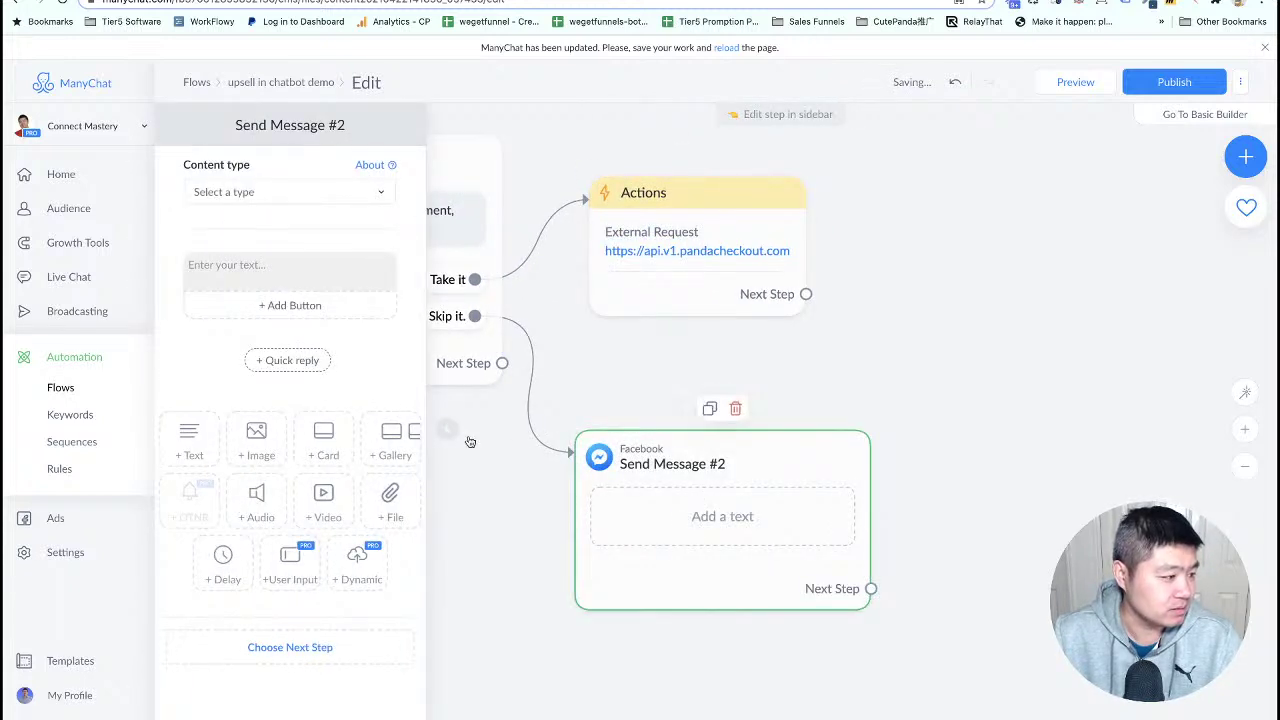
{"action": "left_click", "coordinate": [245, 280]}
{"action": "type", "text": "no p"}
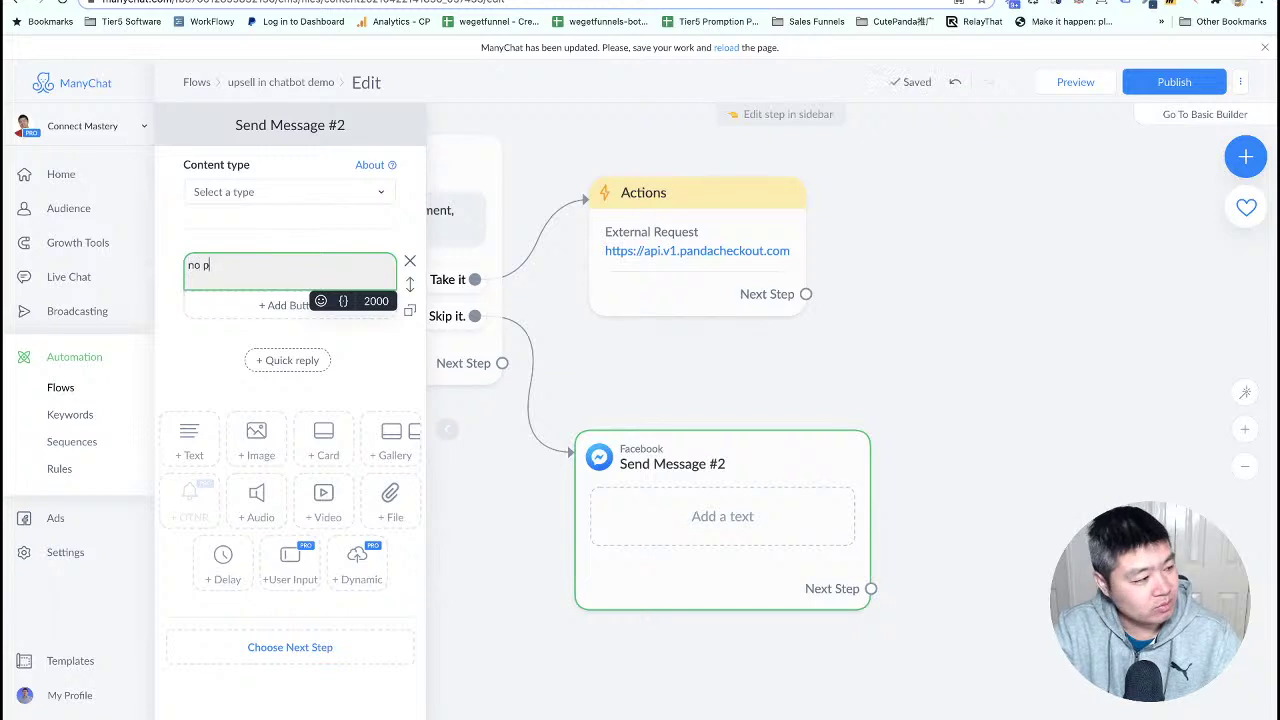
{"action": "type", "text": "roblem."}
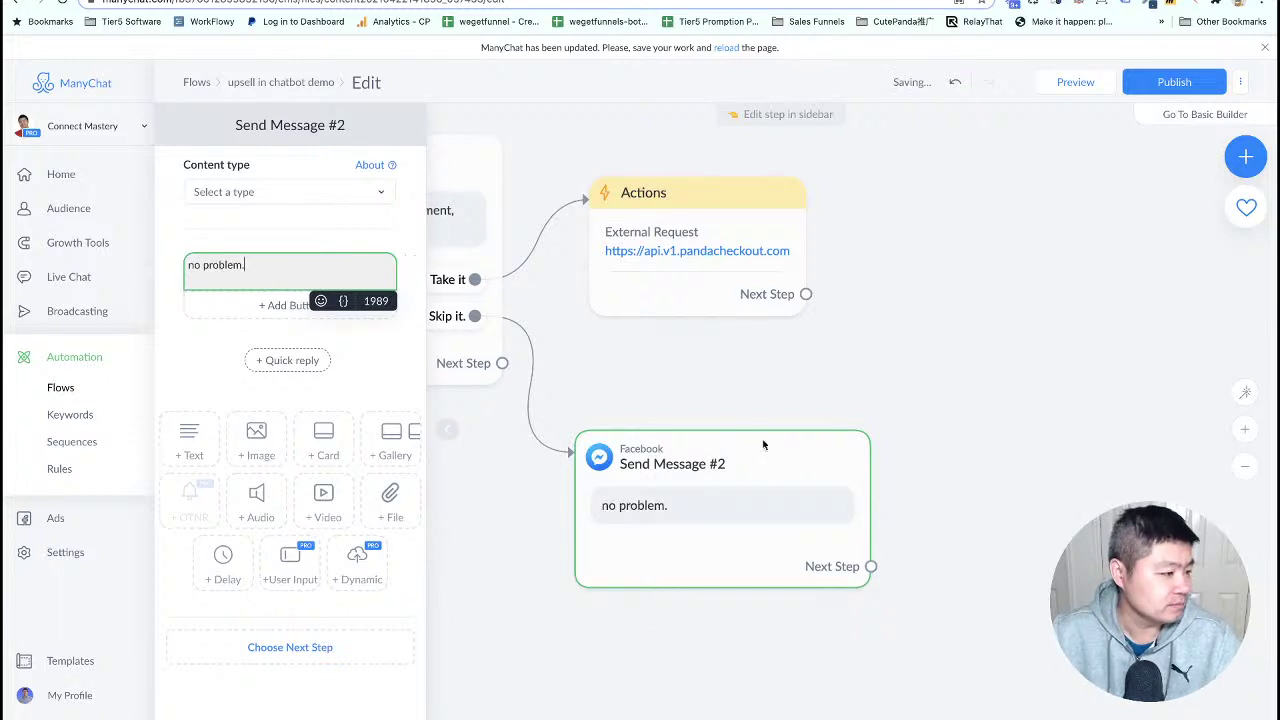
{"action": "left_click_drag", "start_coordinate": [753, 489], "coordinate": [557, 529]}
{"action": "scroll", "coordinate": [671, 423], "scroll_direction": "right", "scroll_amount": 4}
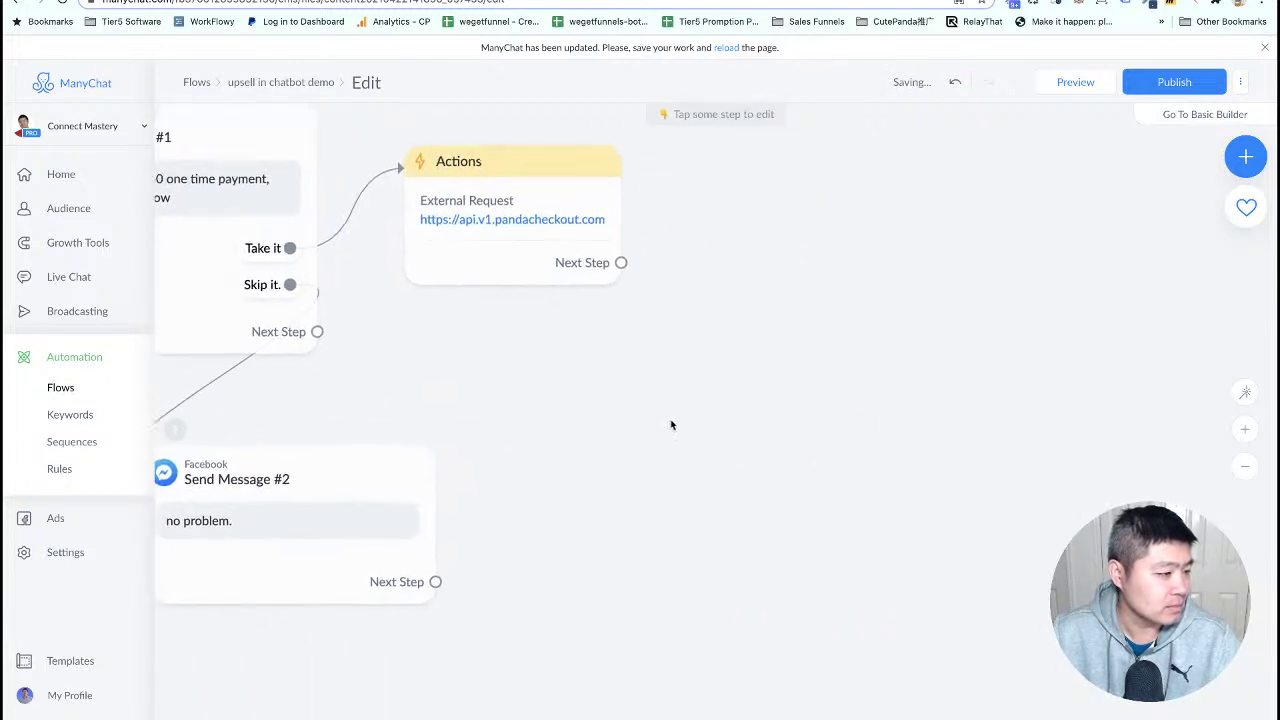
- Review the Actions step's external request settings and save them
{"action": "left_click", "coordinate": [600, 273]}
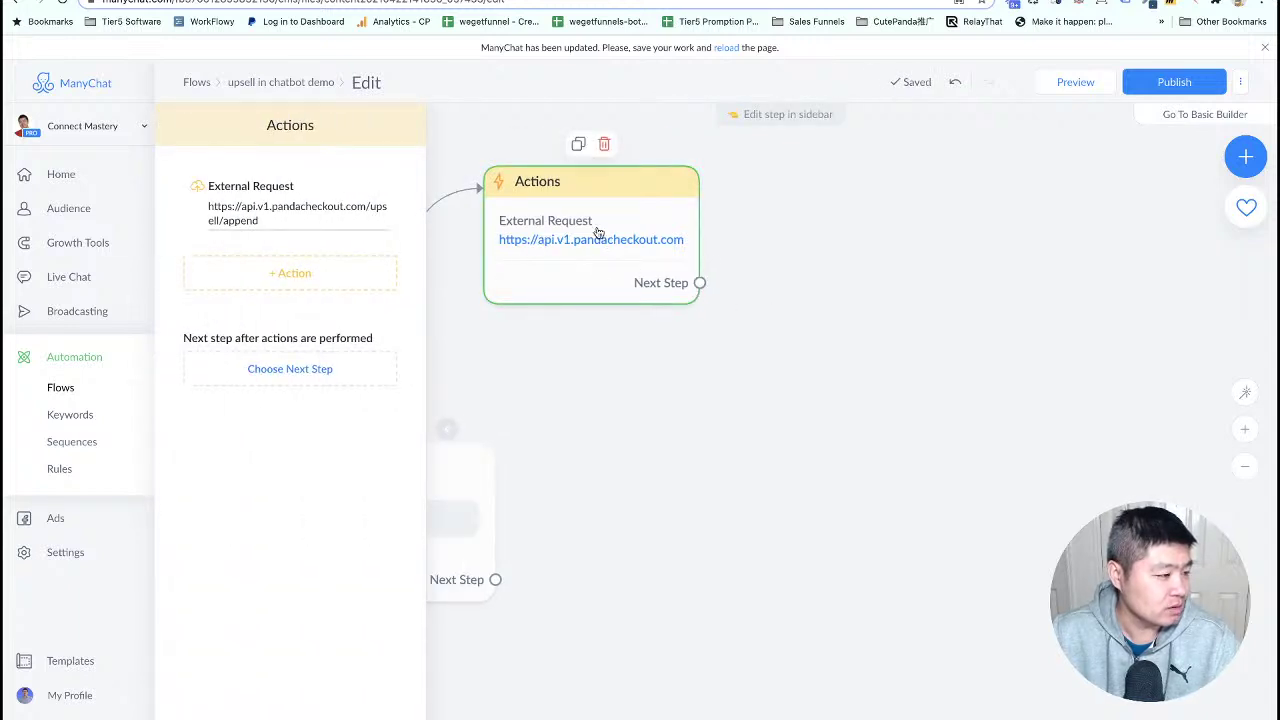
{"action": "left_click", "coordinate": [311, 228]}
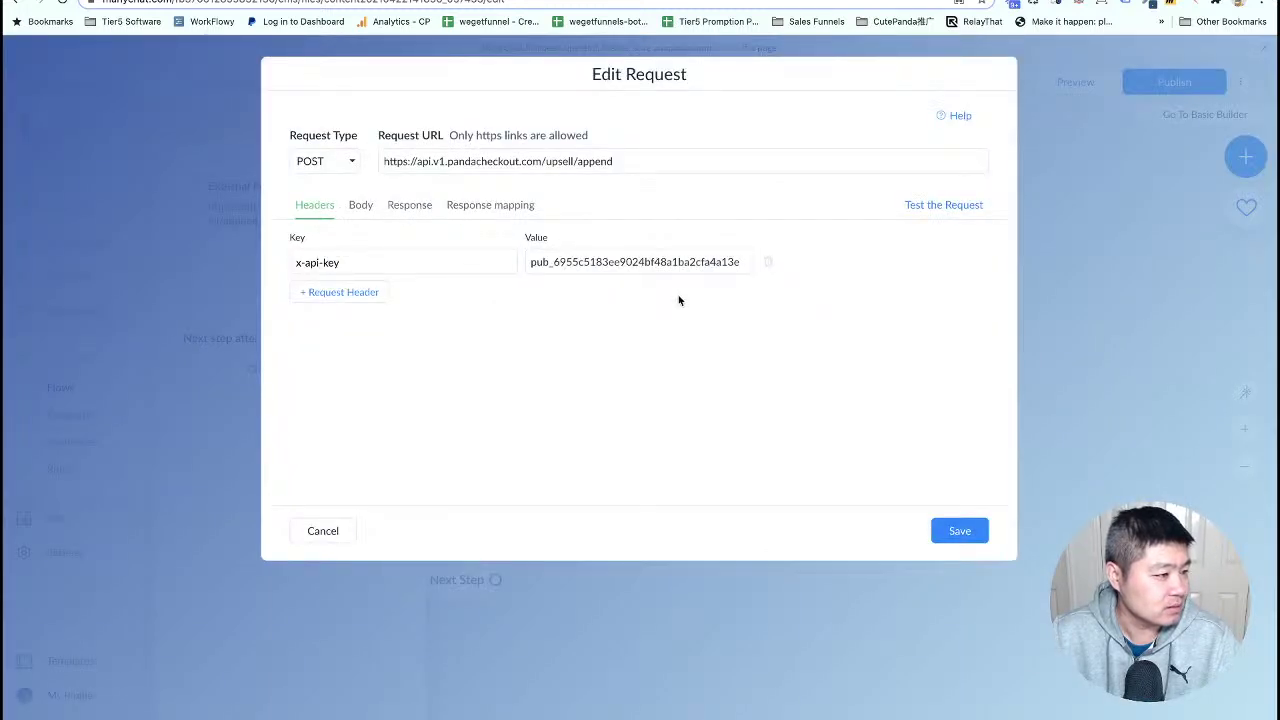
{"action": "left_click", "coordinate": [963, 531]}
- Add a Messenger message after the request: 'Ok, thank you, we just add this to your order.'
{"action": "left_click_drag", "start_coordinate": [759, 376], "coordinate": [757, 329]}
{"action": "left_click", "coordinate": [692, 240]}
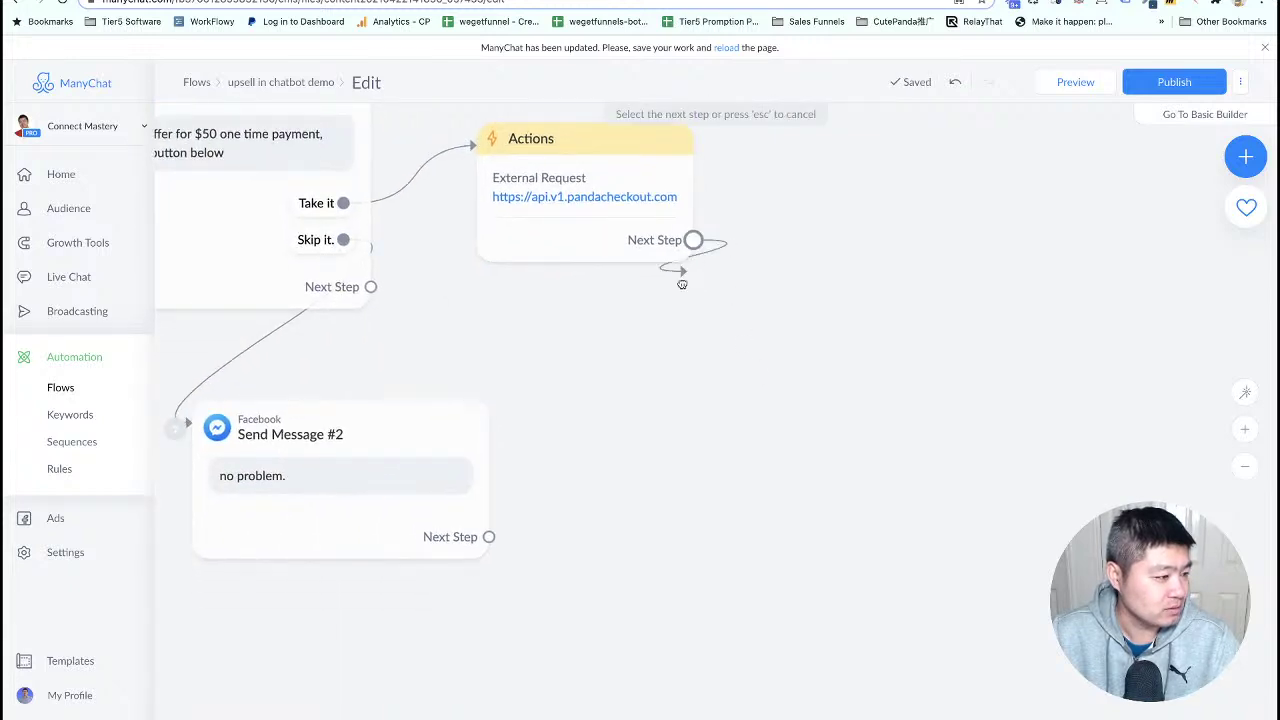
{"action": "left_click", "coordinate": [651, 388]}
{"action": "left_click", "coordinate": [732, 402]}
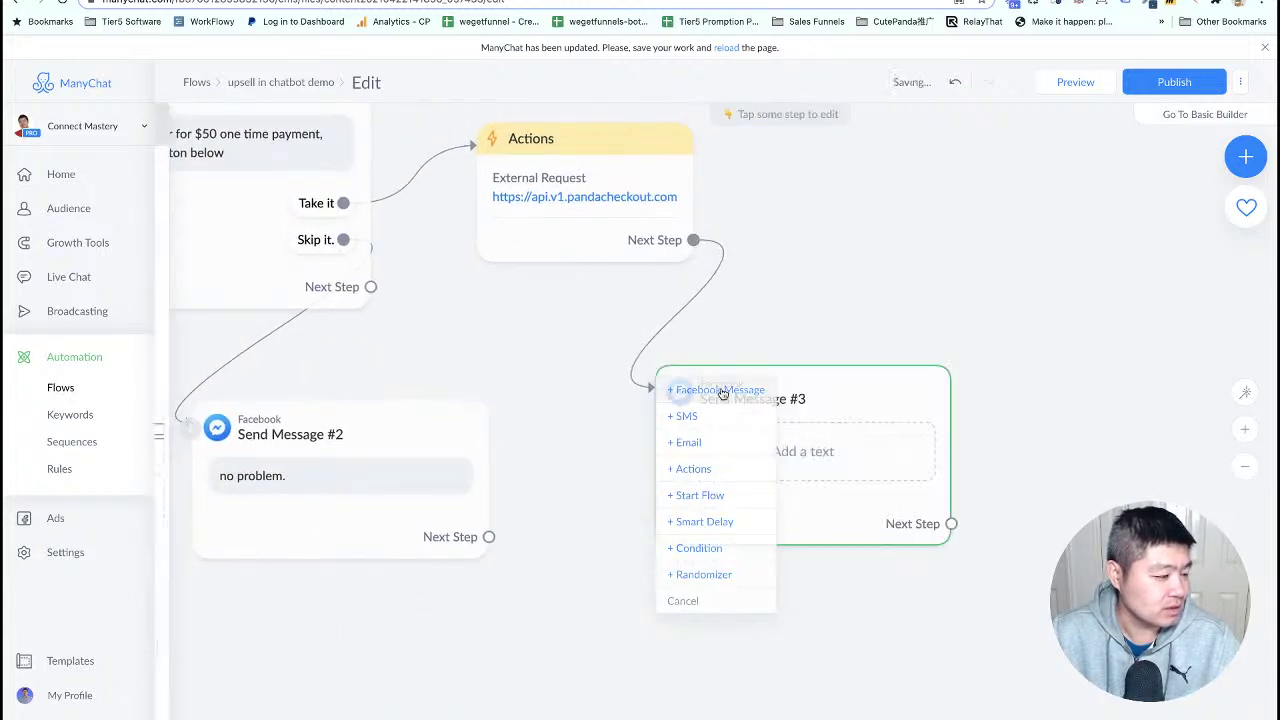
{"action": "left_click", "coordinate": [328, 277]}
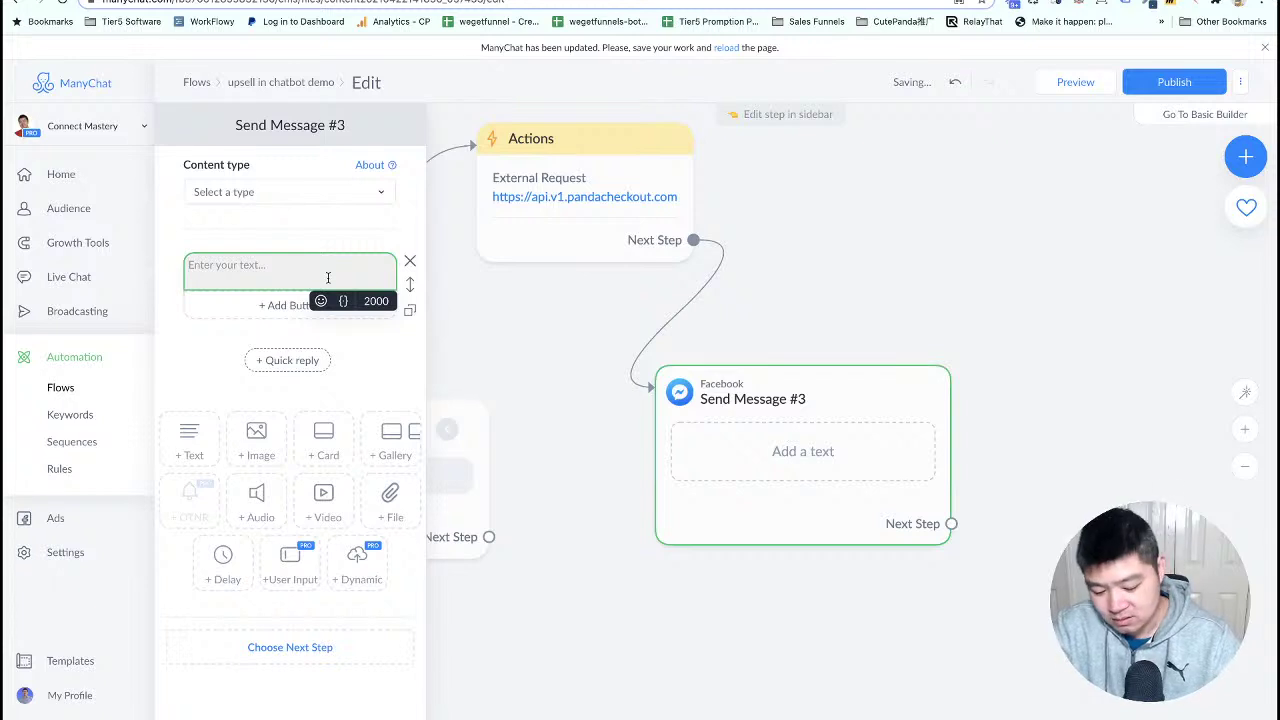
{"action": "type", "text": "Ok, thank"}
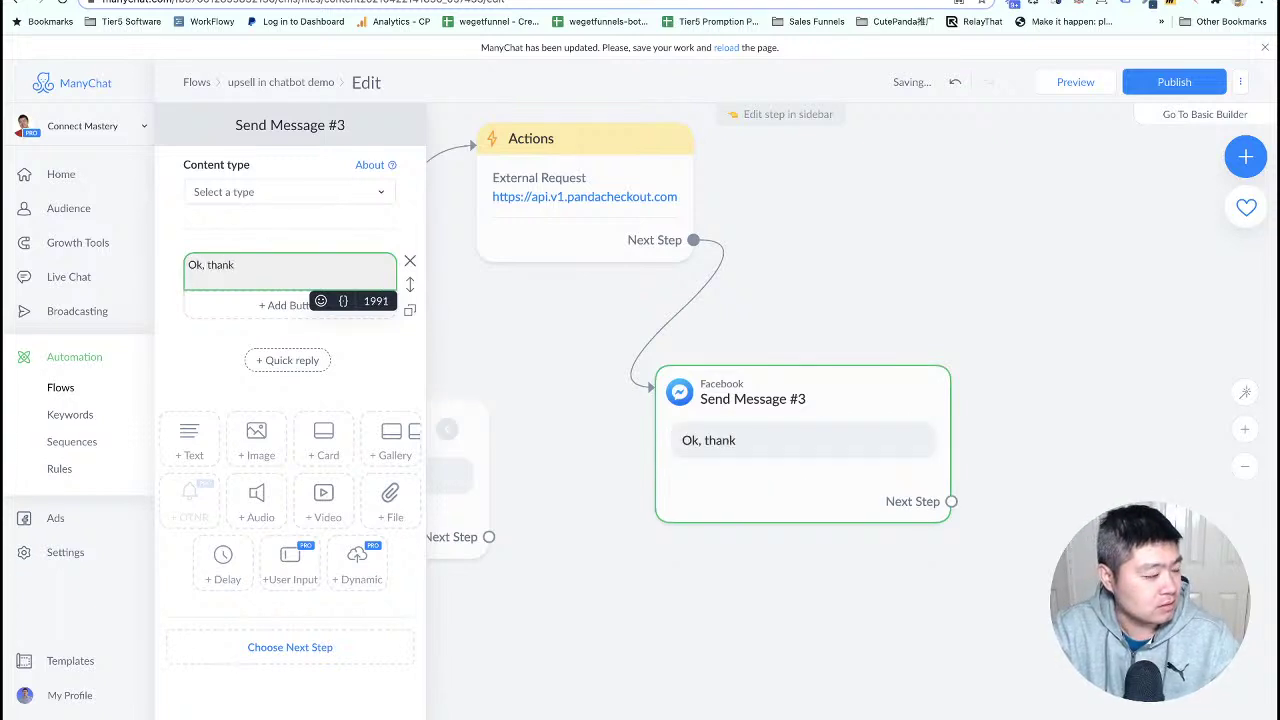
{"action": "type", "text": " you, we ju"}
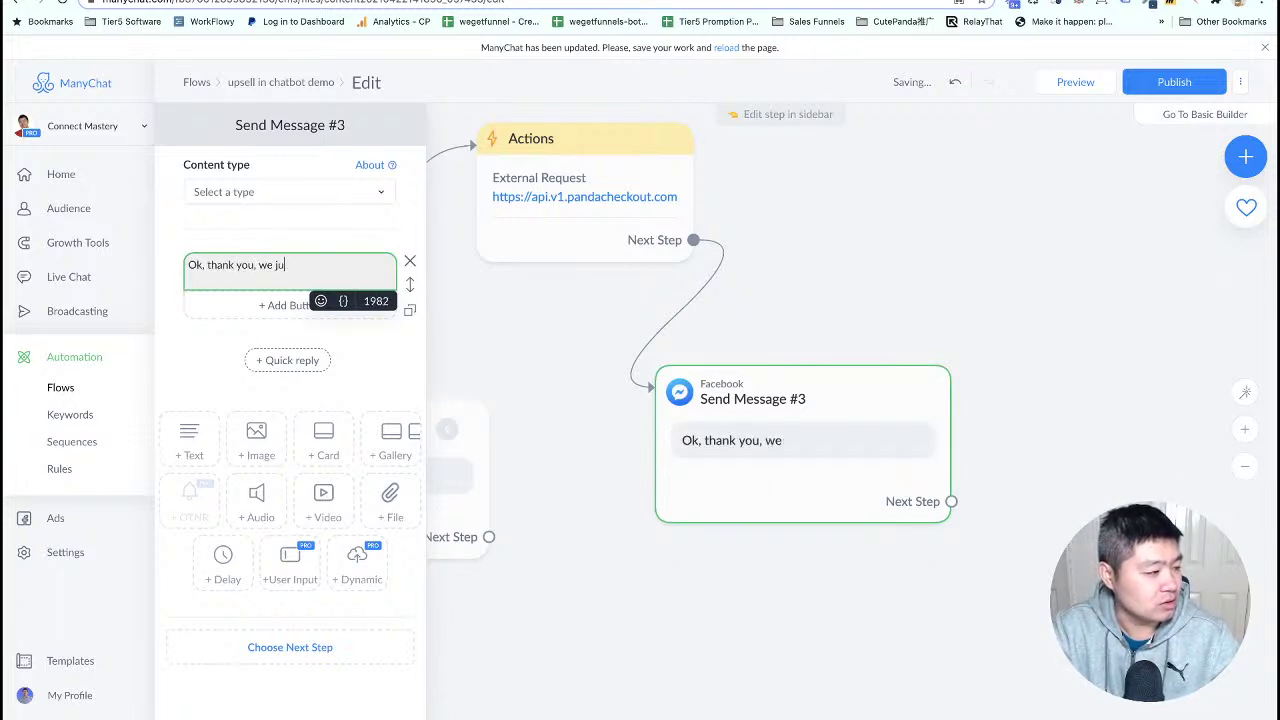
{"action": "type", "text": "st add this "}
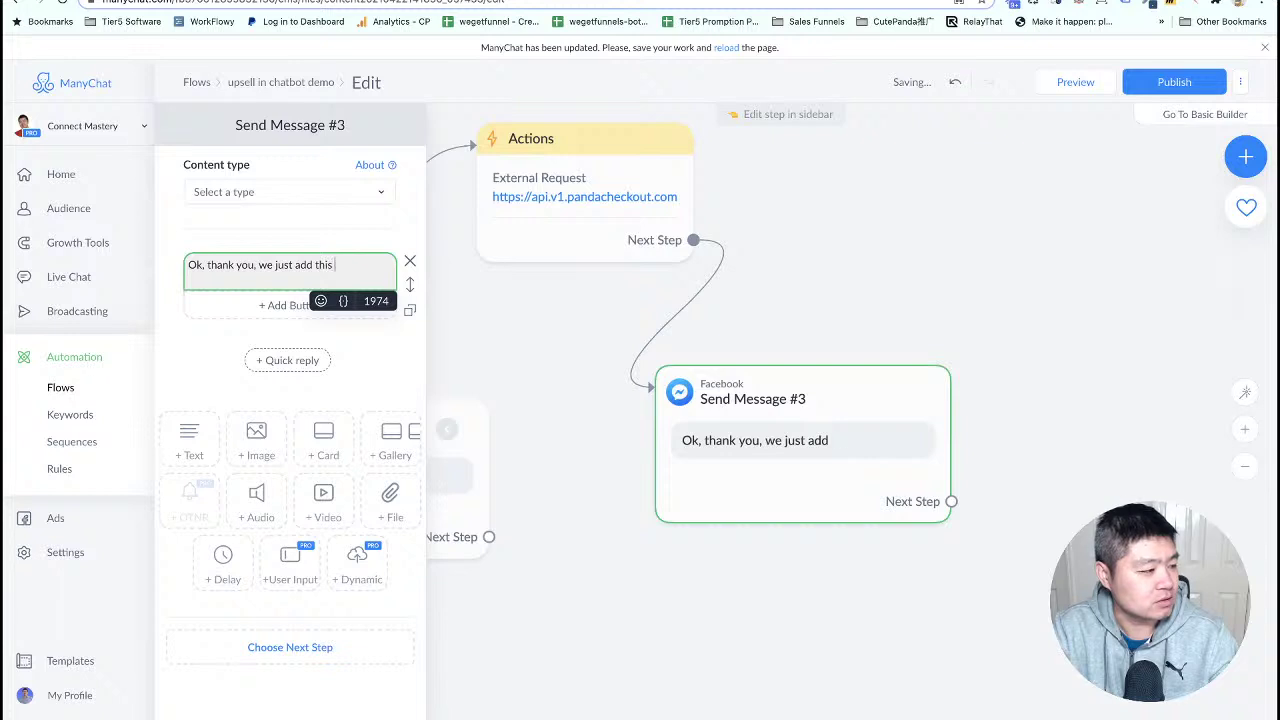
{"action": "type", "text": "to your order"}
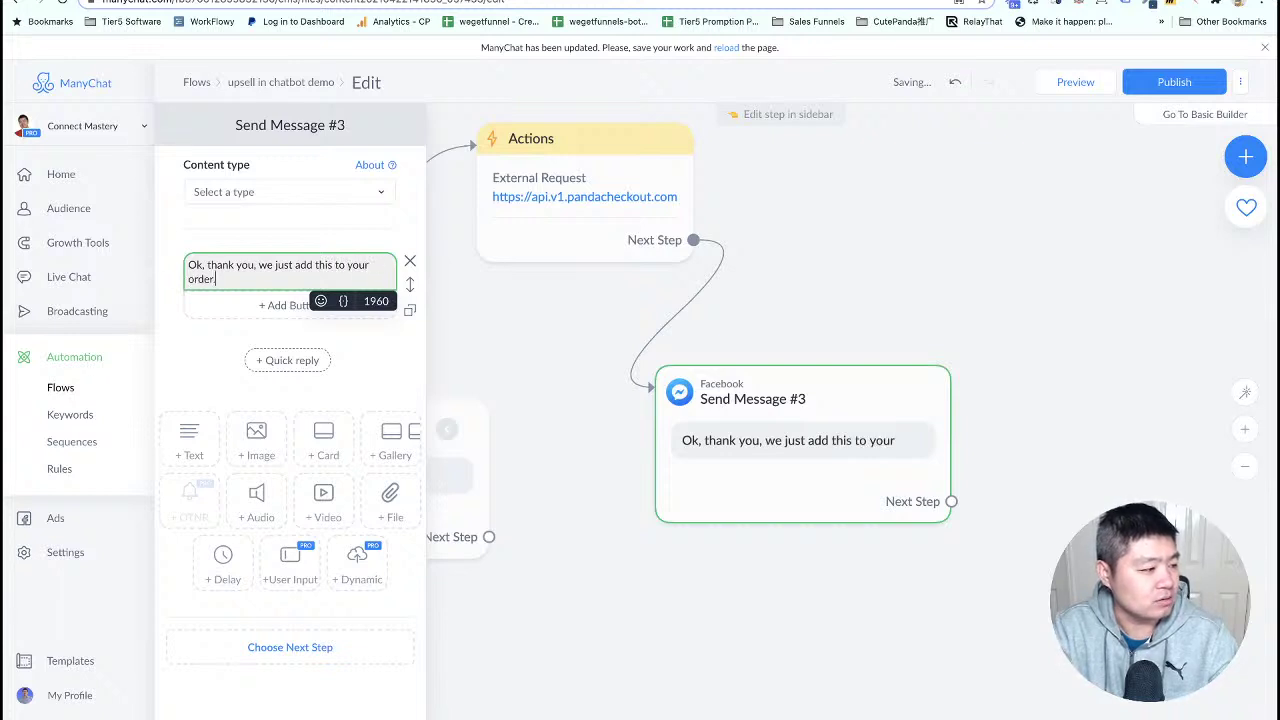
{"action": "type", "text": "."}
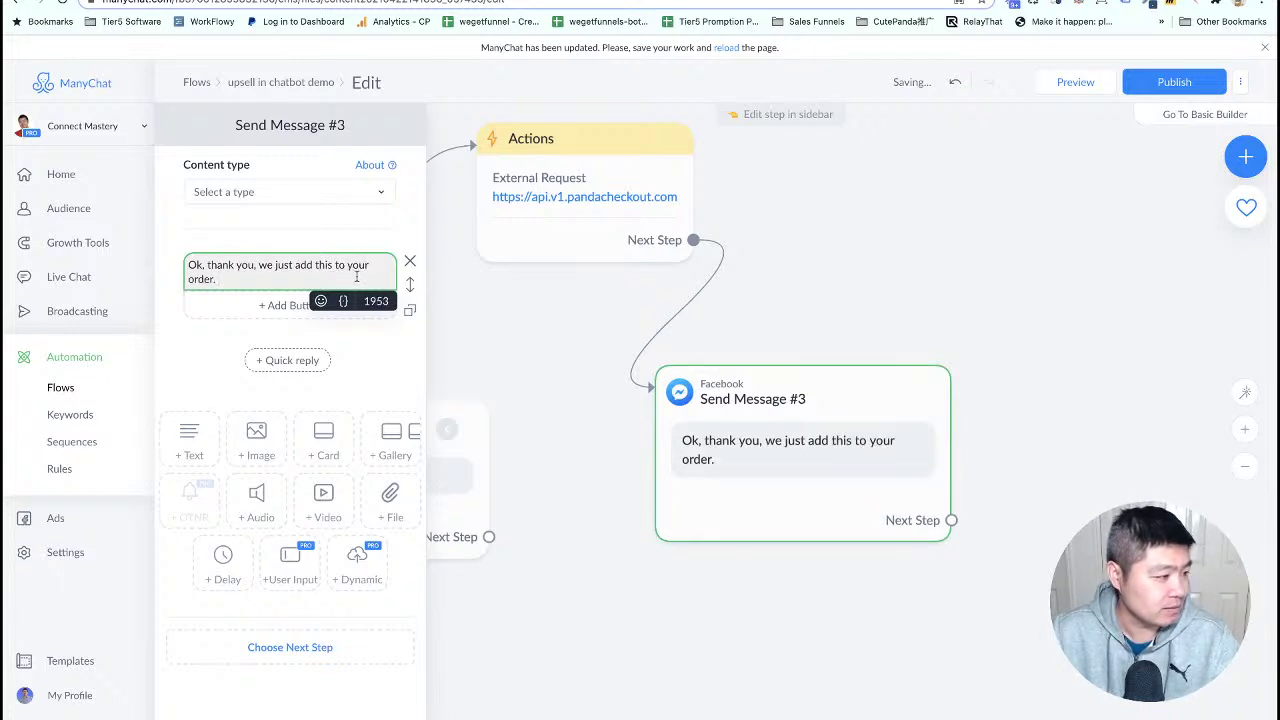
{"action": "key", "text": "Return"}
{"action": "key", "text": "Return"}
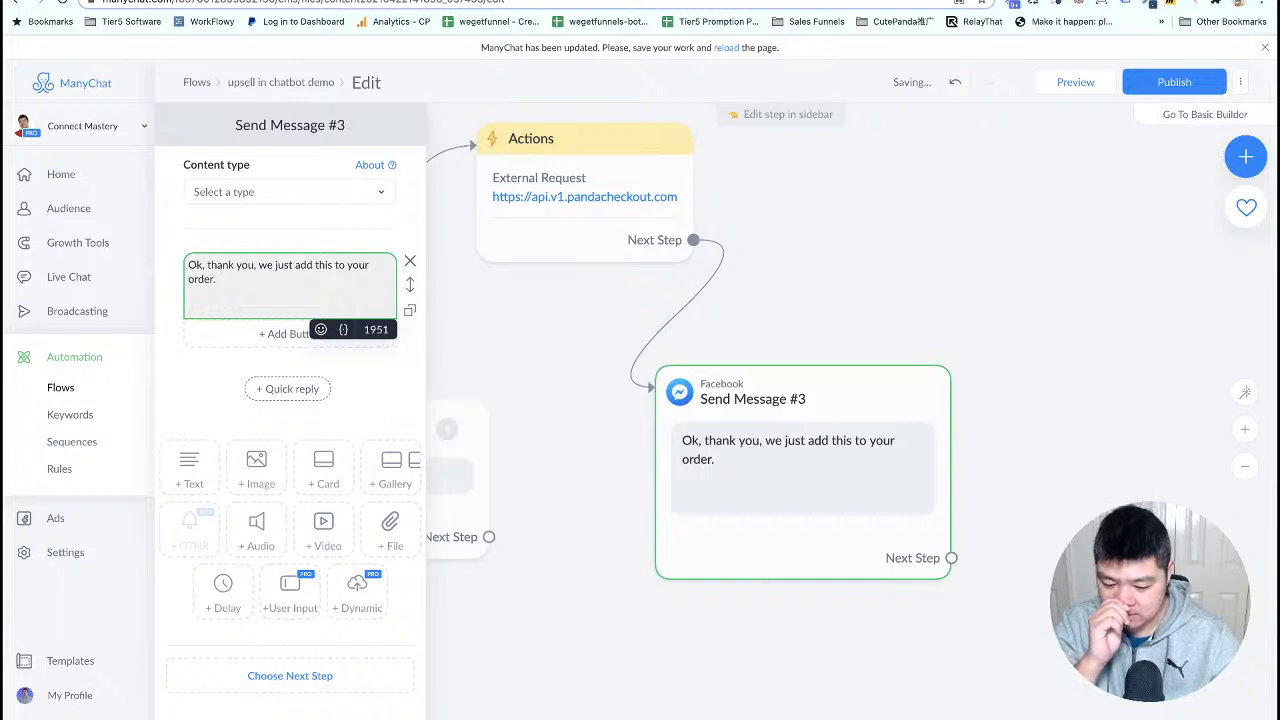
- Ask 'Do you want to take subscrption $49 per month?' with Yes and No quick replies
{"action": "type", "text": "Do you w"}
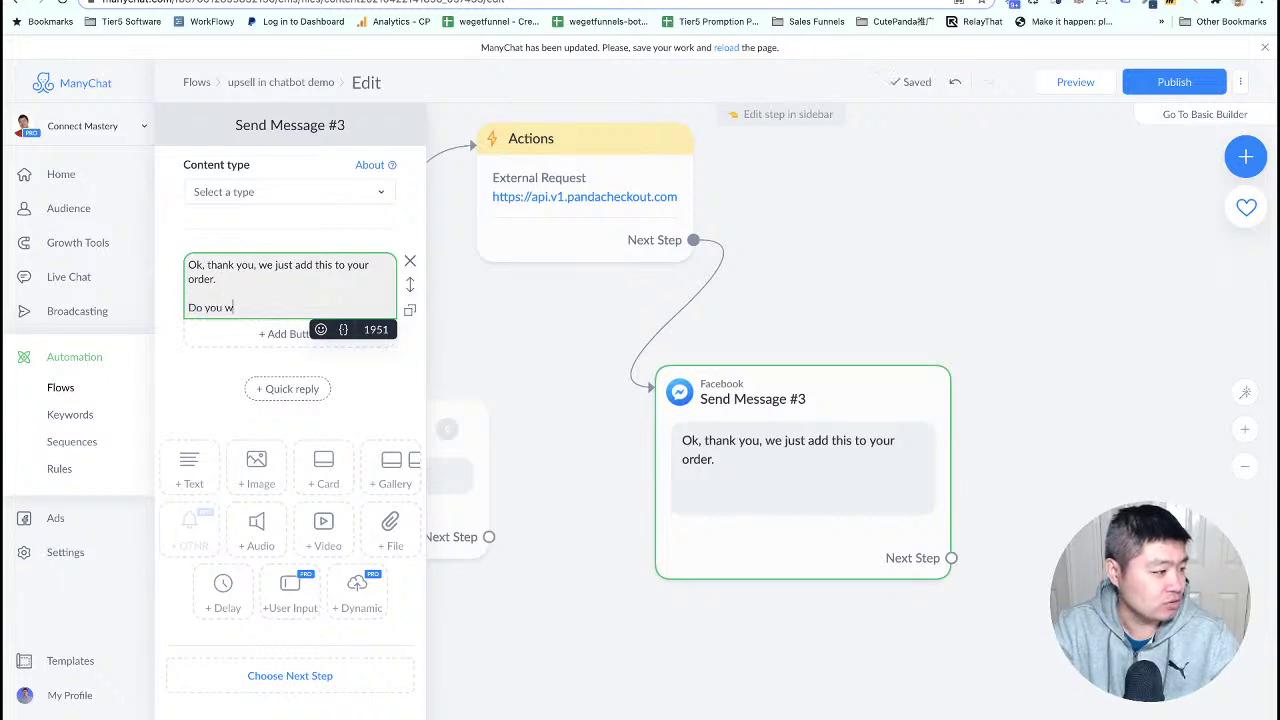
{"action": "type", "text": "ant to take subs"}
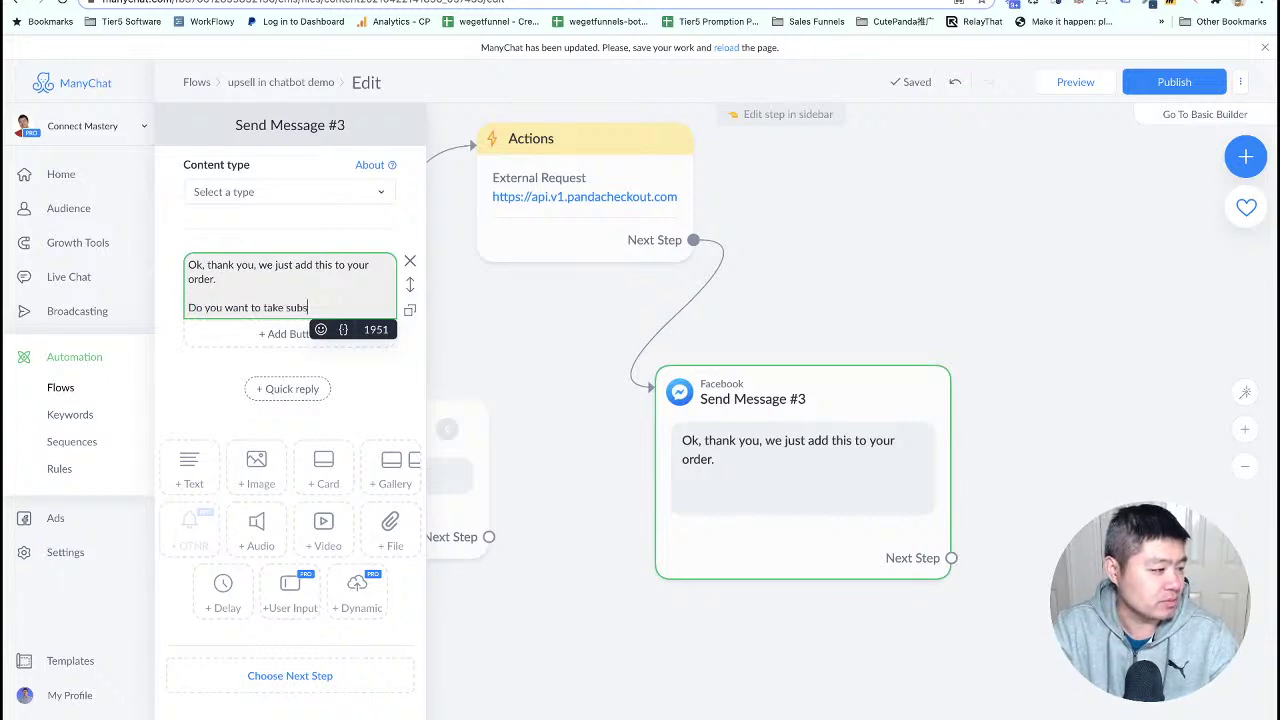
{"action": "type", "text": "crption"}
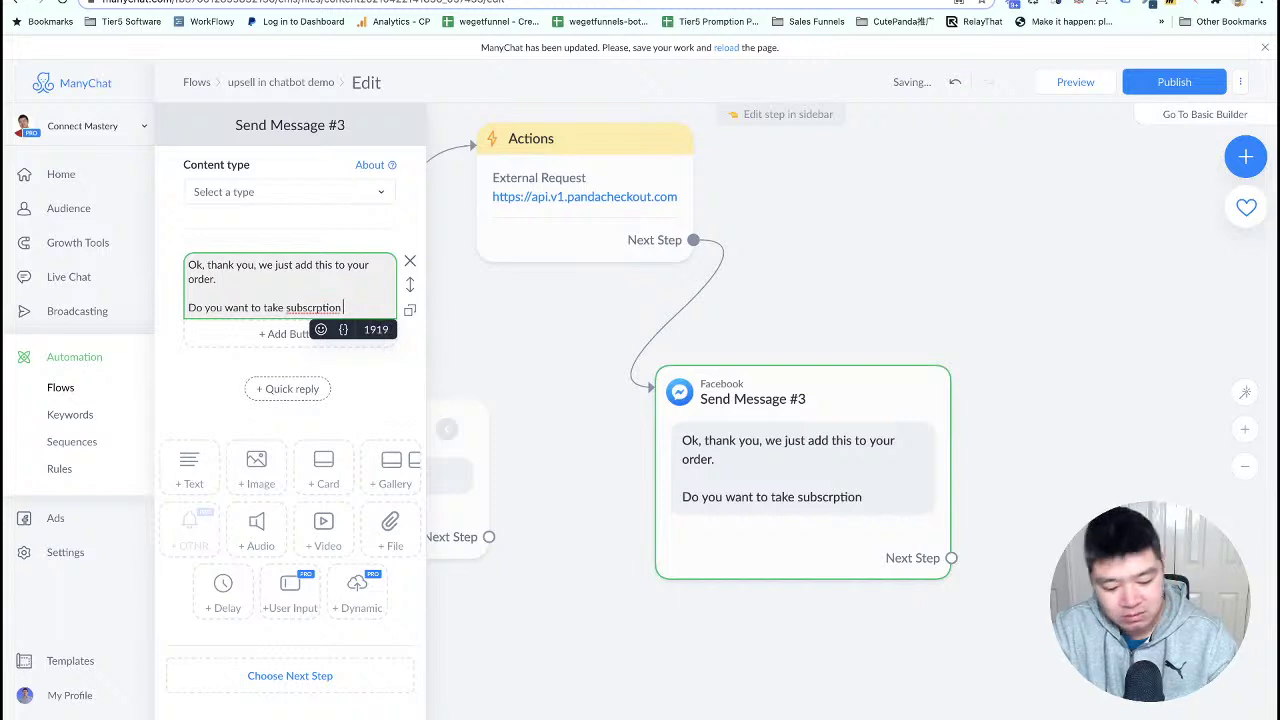
{"action": "type", "text": " $49"}
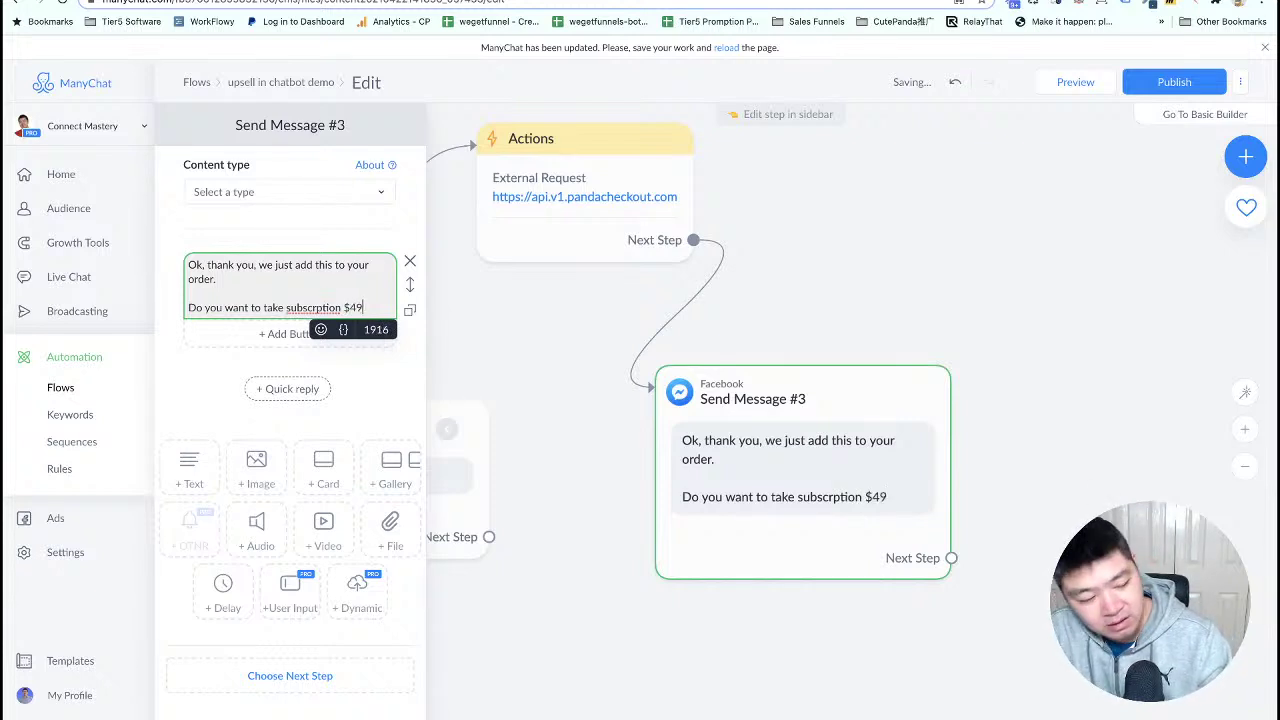
{"action": "type", "text": " per month?"}
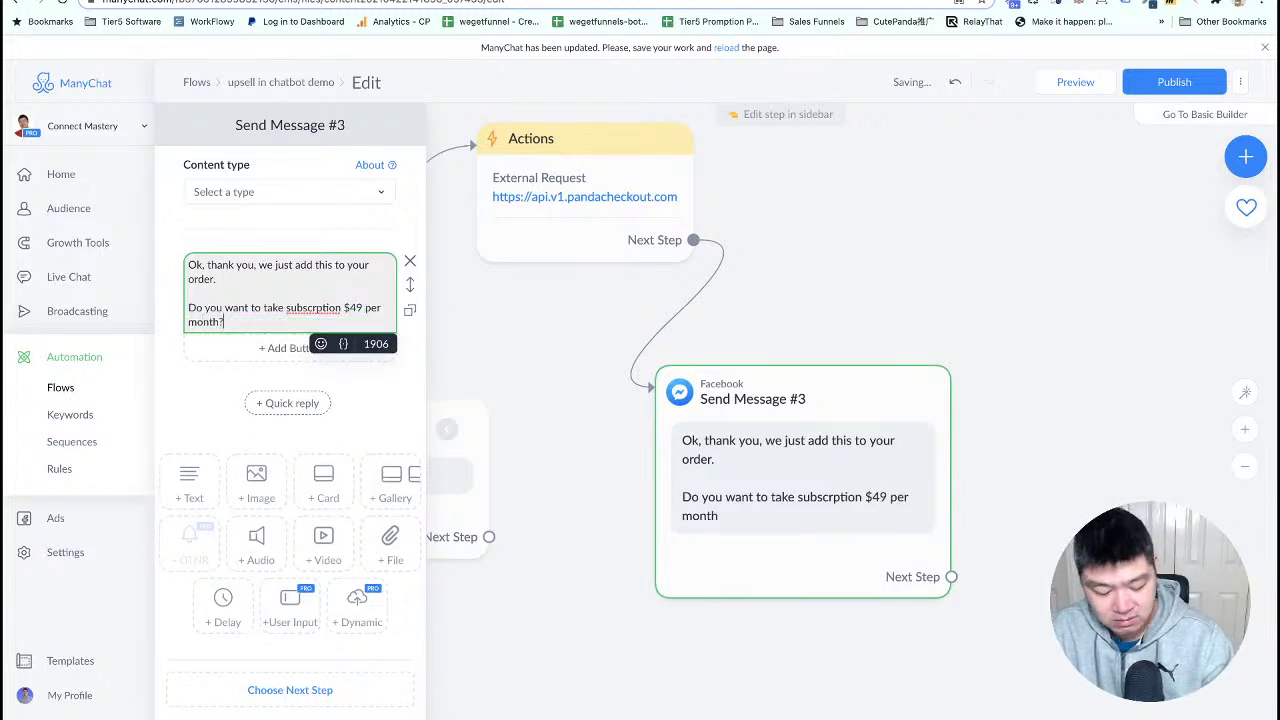
{"action": "left_click", "coordinate": [288, 403]}
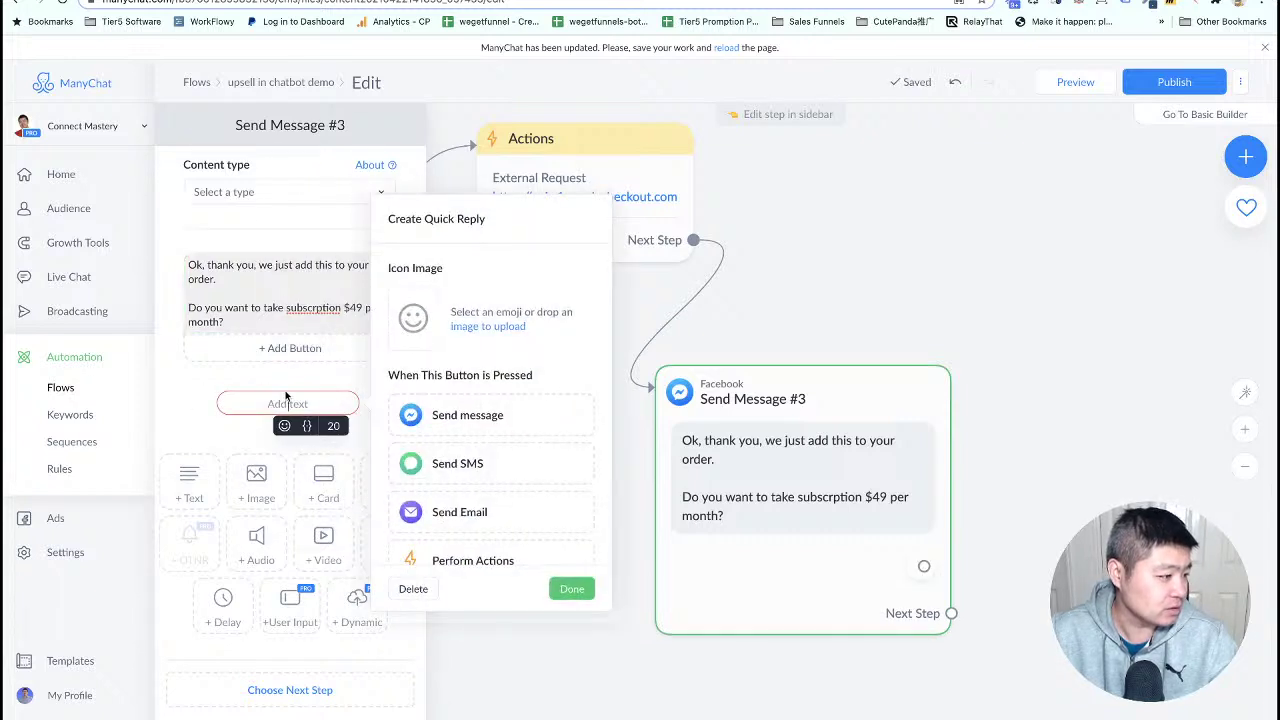
{"action": "type", "text": "Yes"}
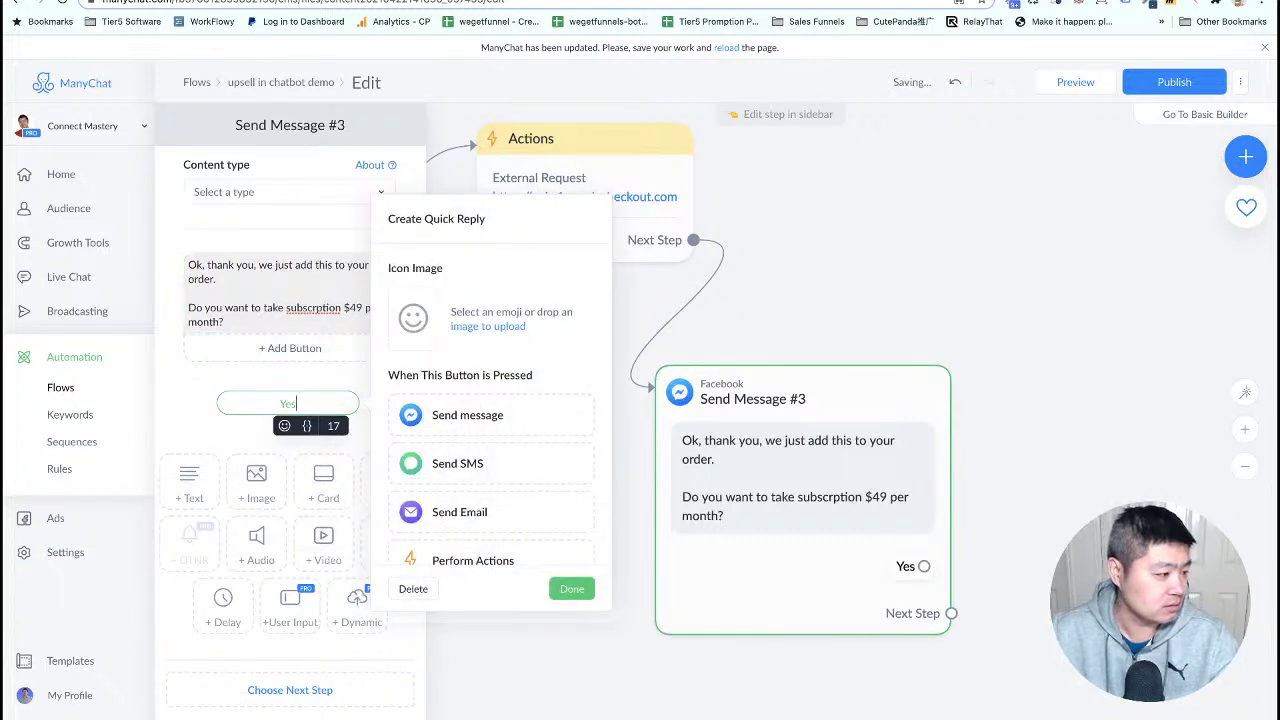
{"action": "left_click", "coordinate": [572, 590]}
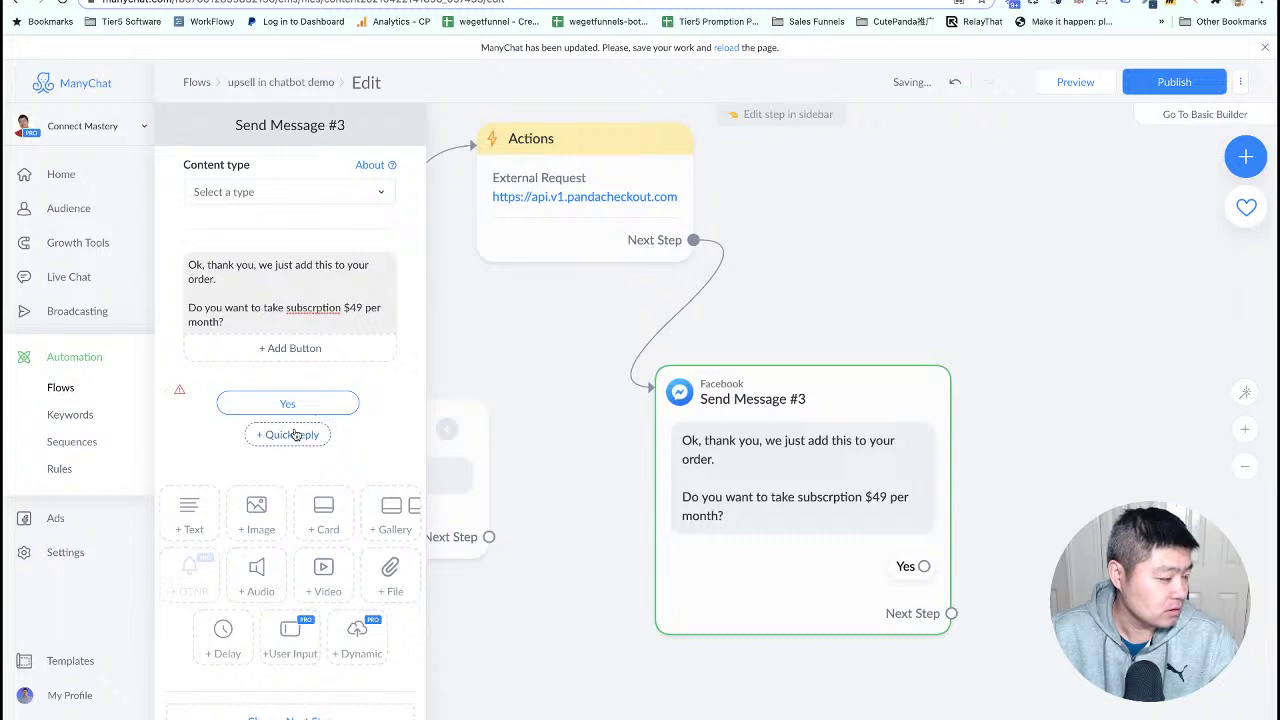
{"action": "left_click", "coordinate": [289, 434]}
{"action": "type", "text": "No"}
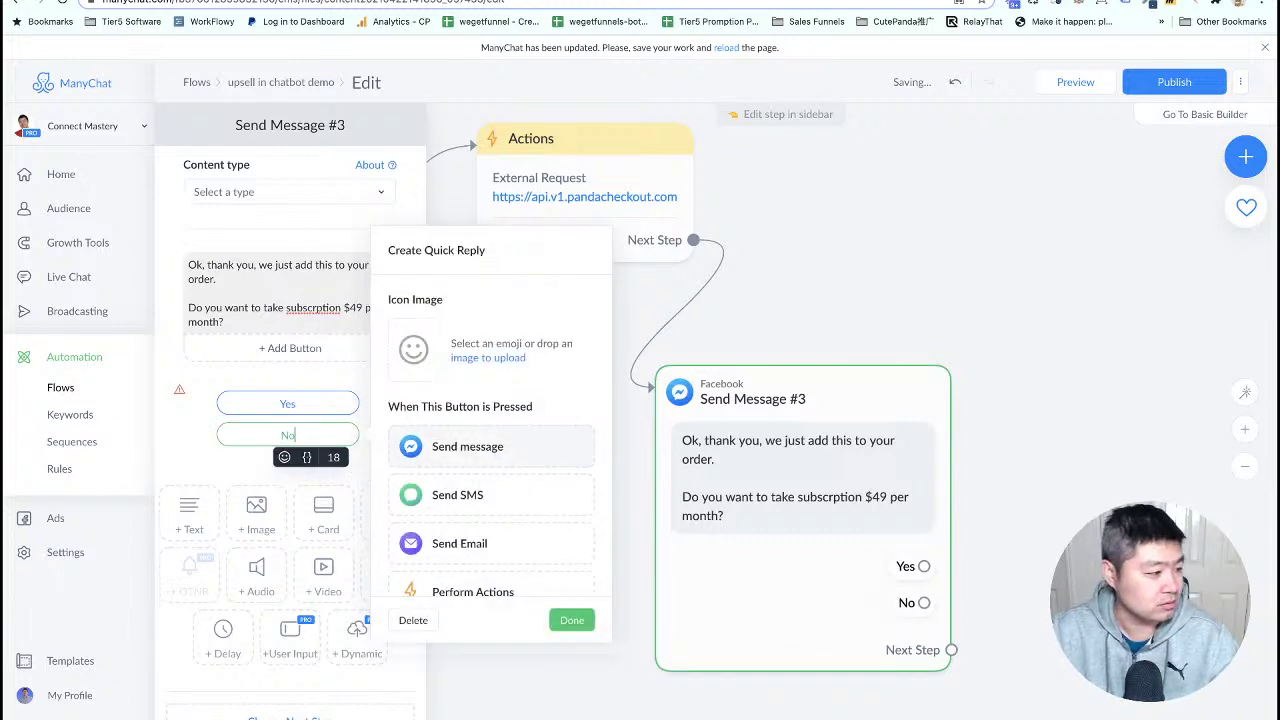
{"action": "left_click", "coordinate": [571, 619]}
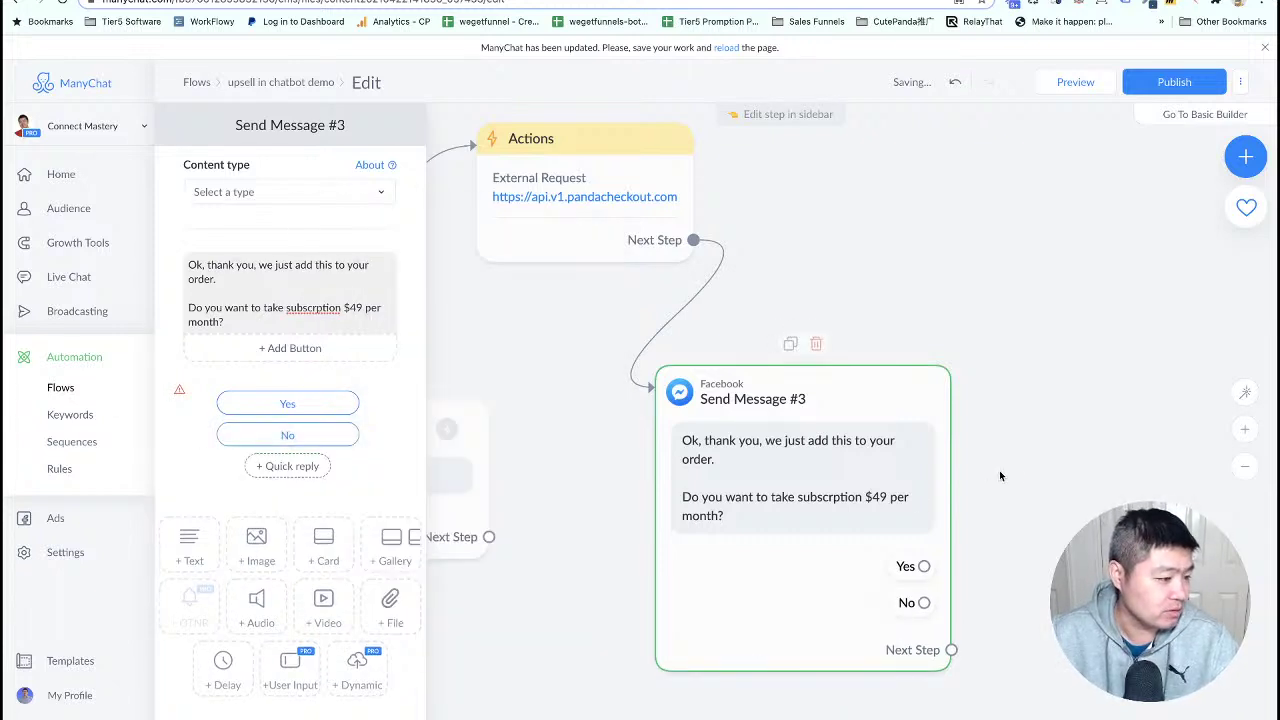
- Duplicate the external-request Actions step beside Send Message #3 and connect the Yes reply to it
{"action": "left_click", "coordinate": [1010, 474]}
{"action": "left_click_drag", "start_coordinate": [936, 580], "coordinate": [485, 658]}
{"action": "left_click_drag", "start_coordinate": [1157, 490], "coordinate": [777, 377]}
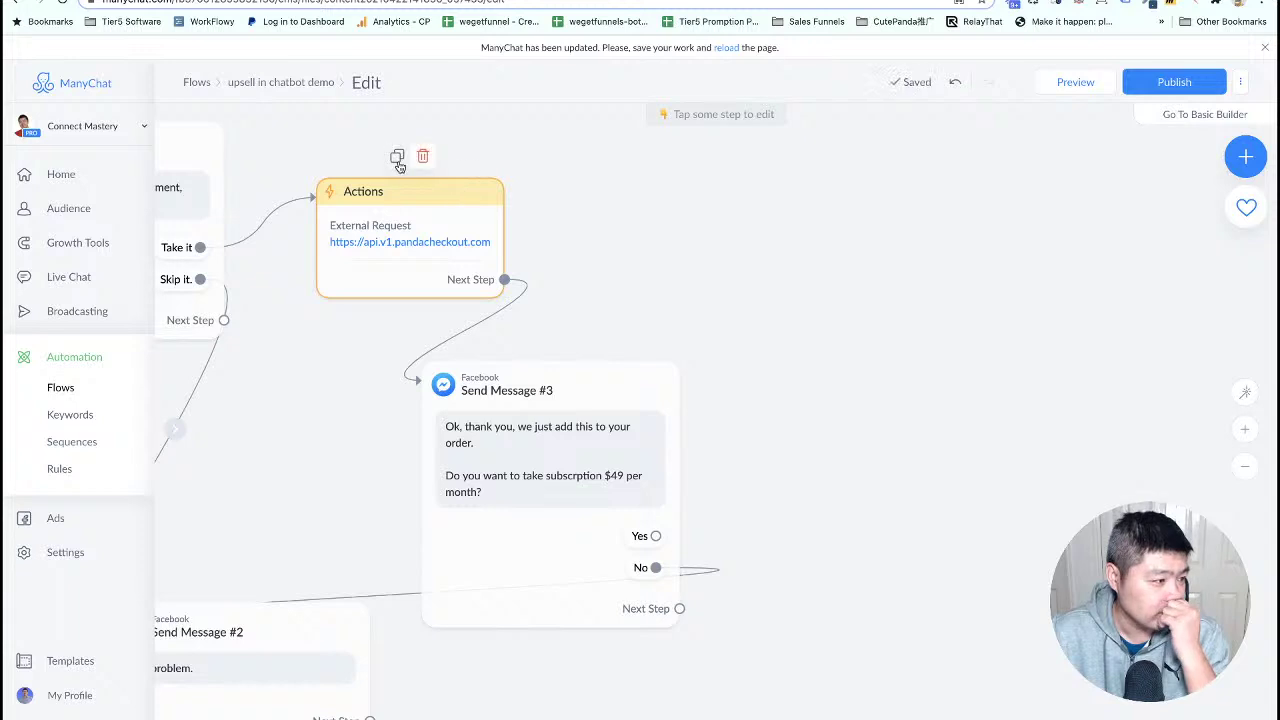
{"action": "left_click", "coordinate": [397, 156]}
{"action": "left_click_drag", "start_coordinate": [811, 491], "coordinate": [874, 523]}
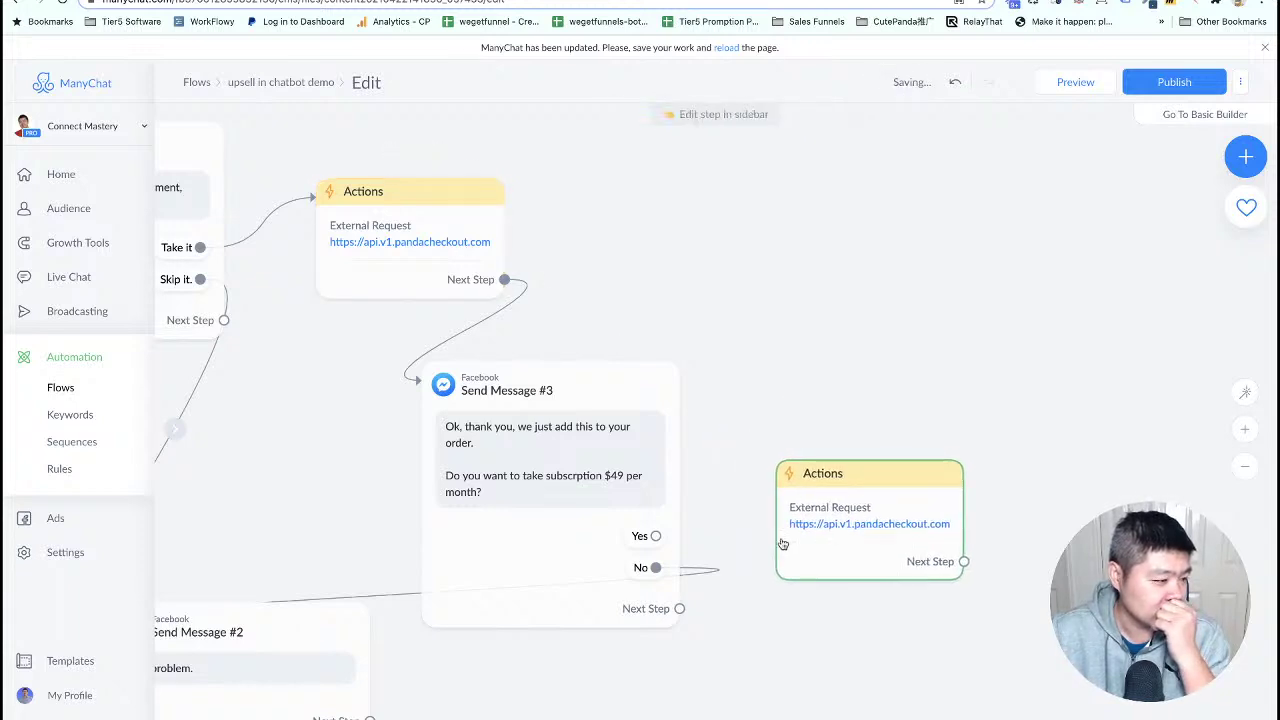
{"action": "left_click_drag", "start_coordinate": [655, 540], "coordinate": [899, 521]}
- Bring up the subscription fields in the Panda Checkout tutorial
{"action": "left_click_drag", "start_coordinate": [1055, 512], "coordinate": [975, 415]}
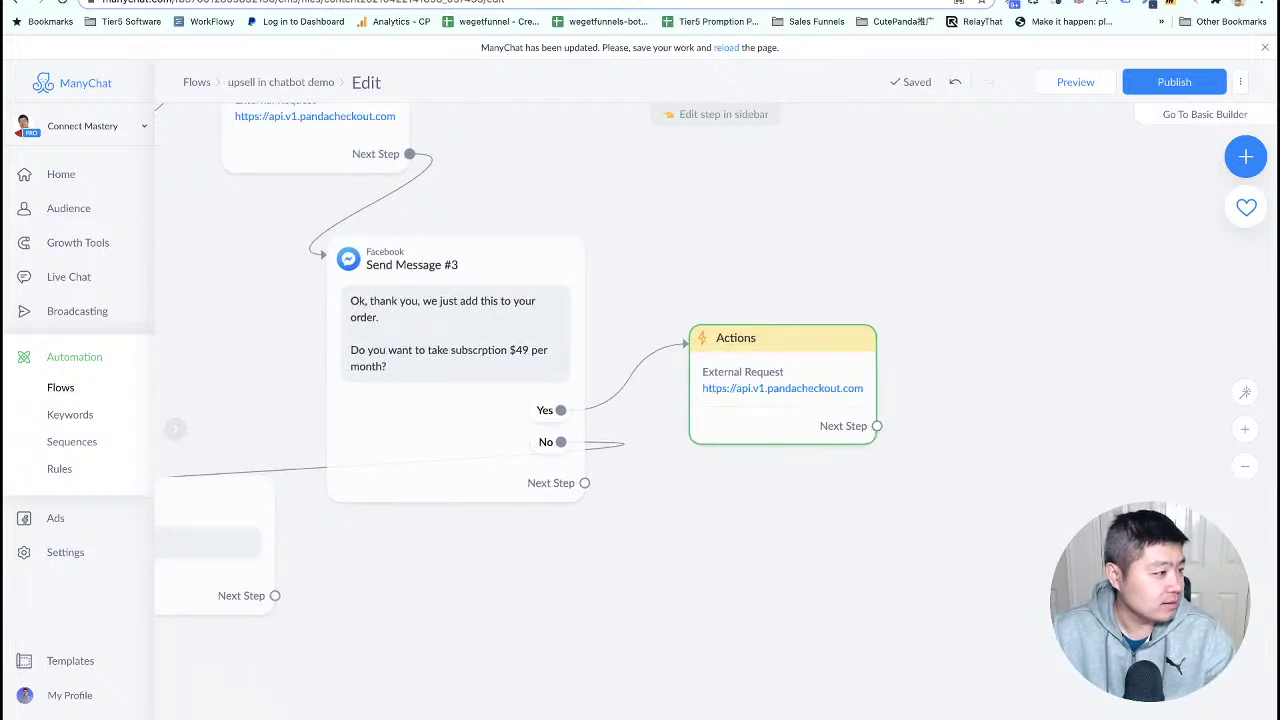
{"action": "key", "text": "ctrl+Tab"}
{"action": "scroll", "coordinate": [265, 158], "scroll_direction": "down", "scroll_amount": 5}
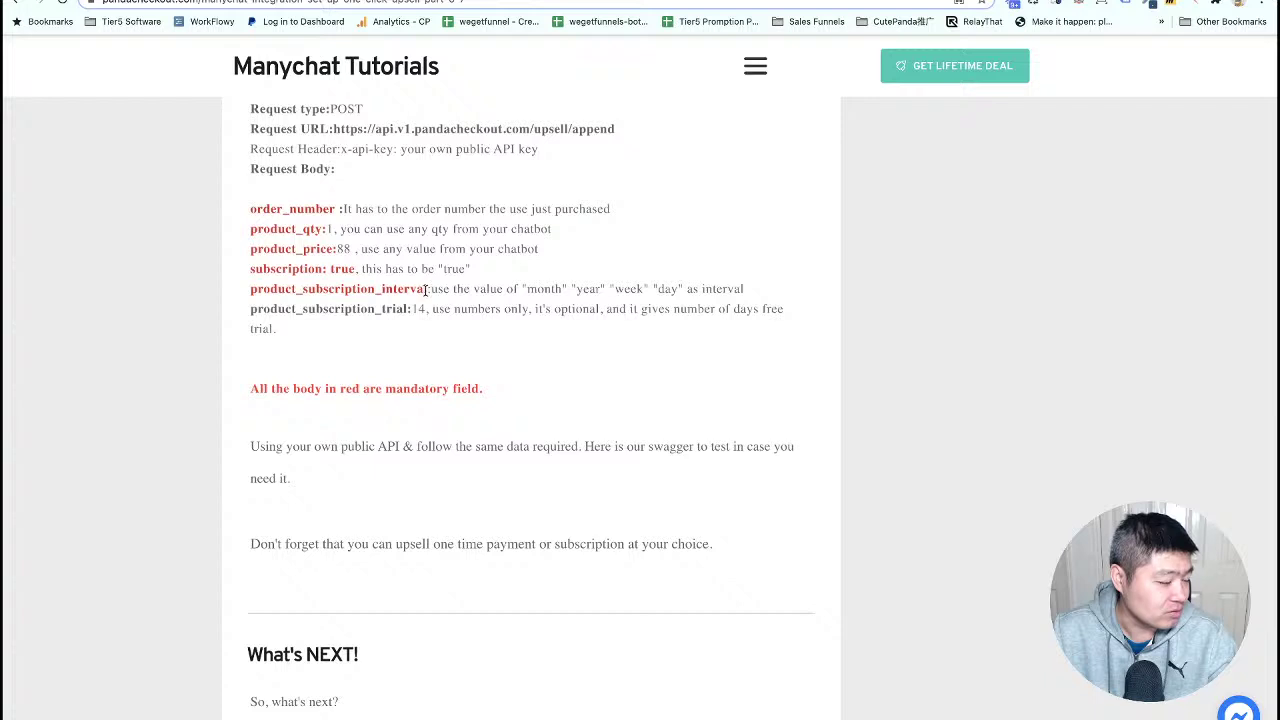
- Copy the product_subscription_interval field name from the Panda Checkout upsell body notes
{"action": "left_click_drag", "start_coordinate": [318, 270], "coordinate": [251, 271]}
{"action": "left_click", "coordinate": [323, 269]}
{"action": "right_click", "coordinate": [267, 270]}
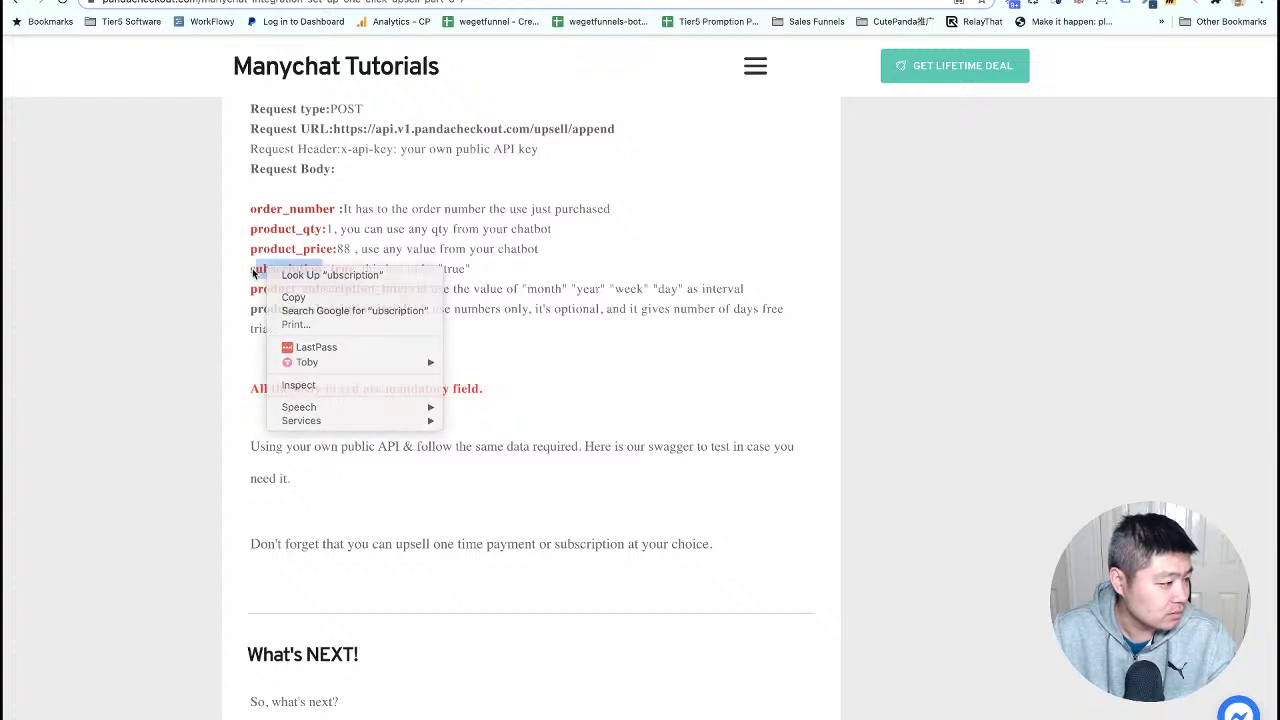
{"action": "left_click", "coordinate": [249, 269]}
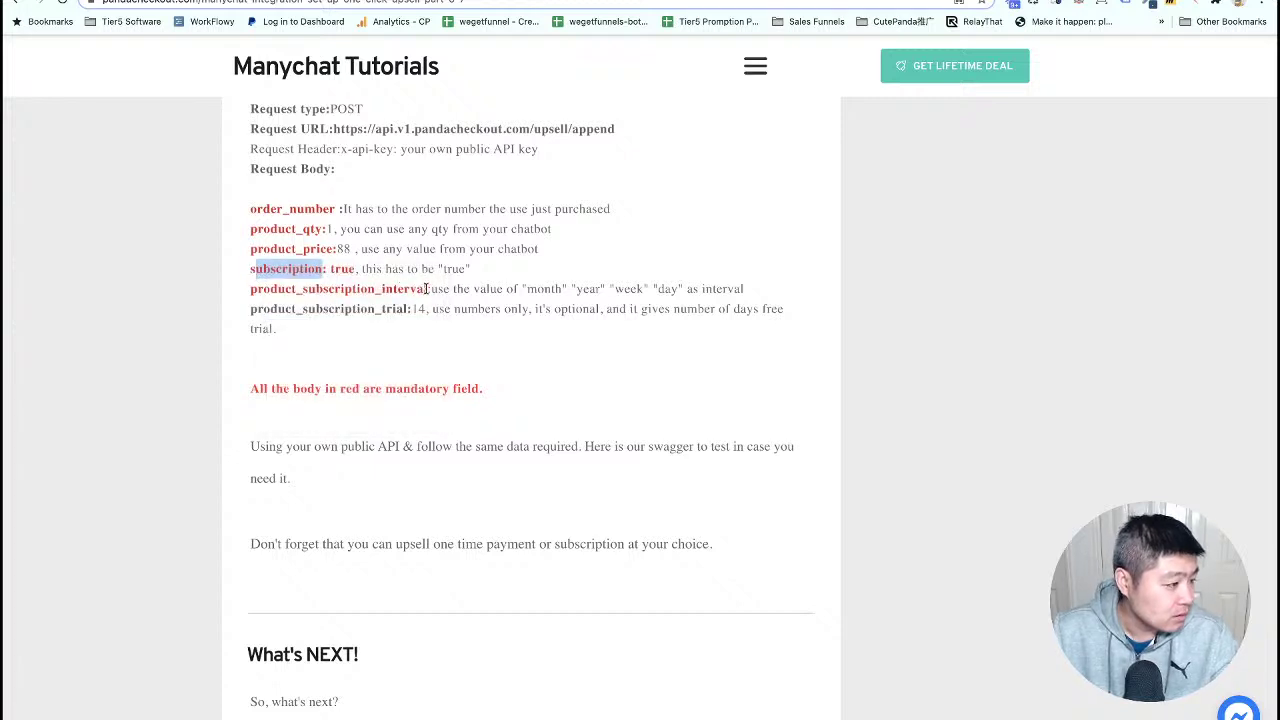
{"action": "left_click_drag", "start_coordinate": [428, 288], "coordinate": [252, 289]}
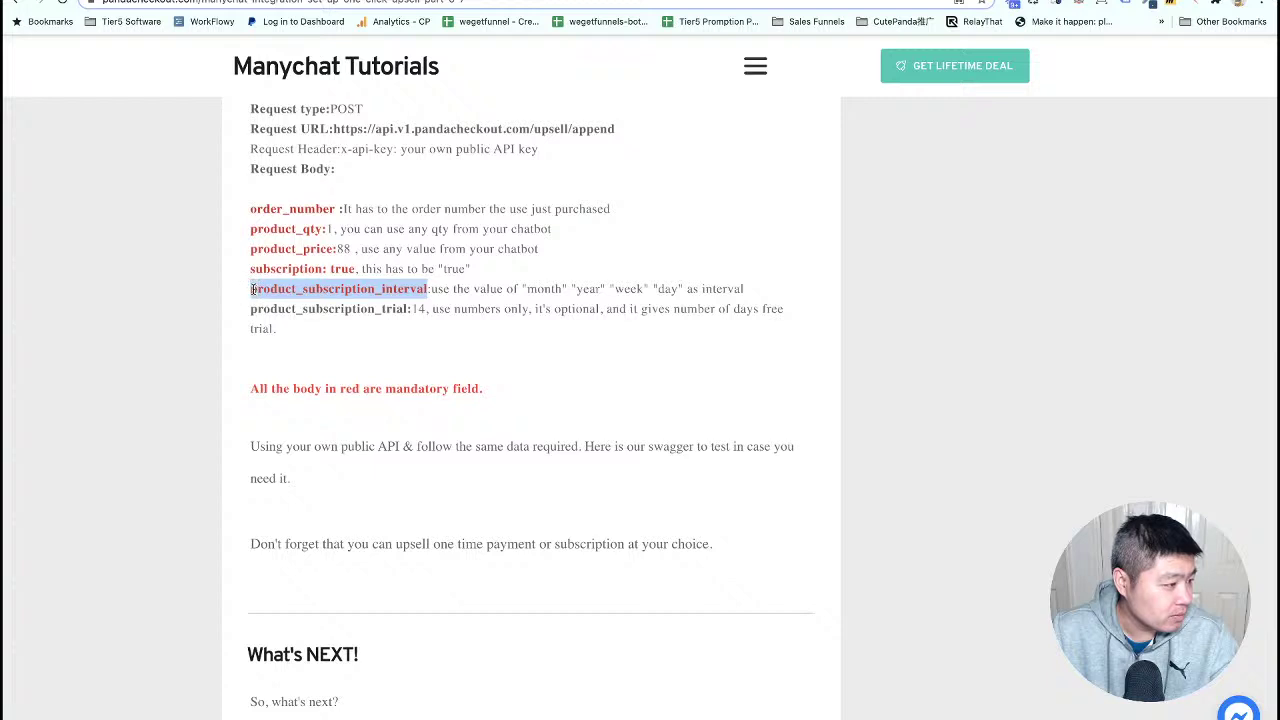
{"action": "right_click", "coordinate": [252, 289]}
{"action": "left_click", "coordinate": [314, 316]}
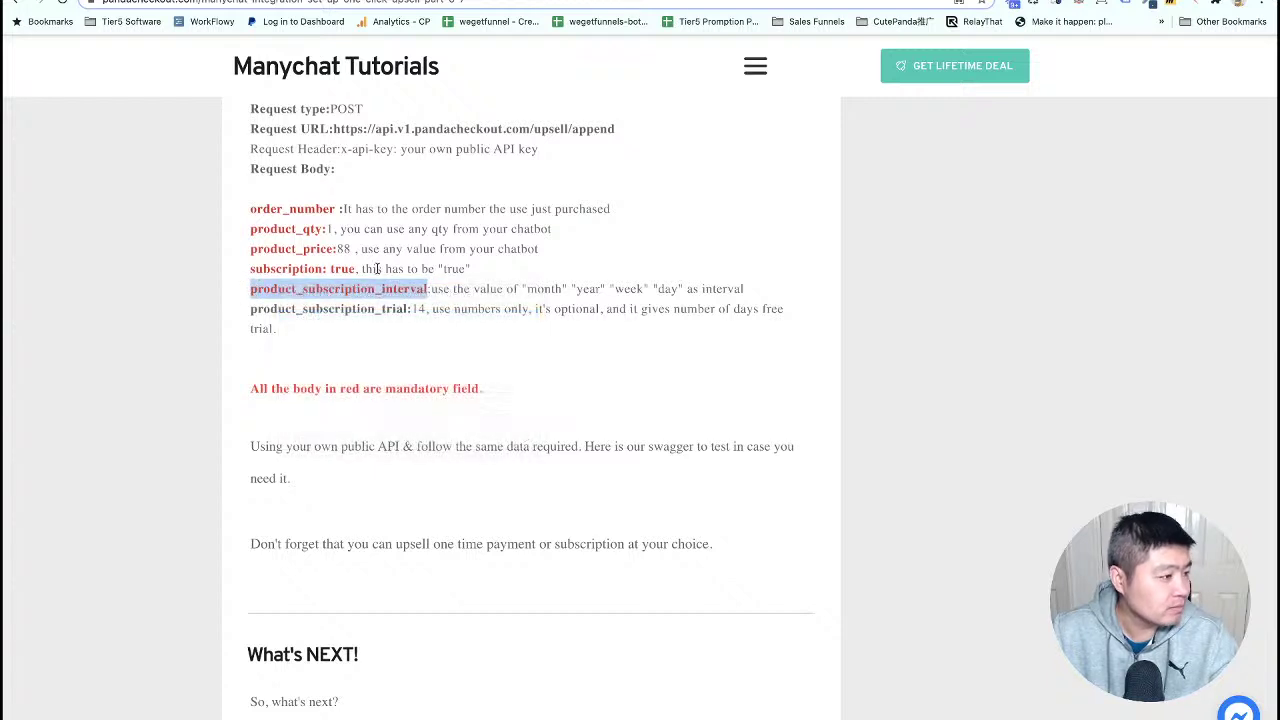
{"action": "key", "text": "ctrl+Tab"}
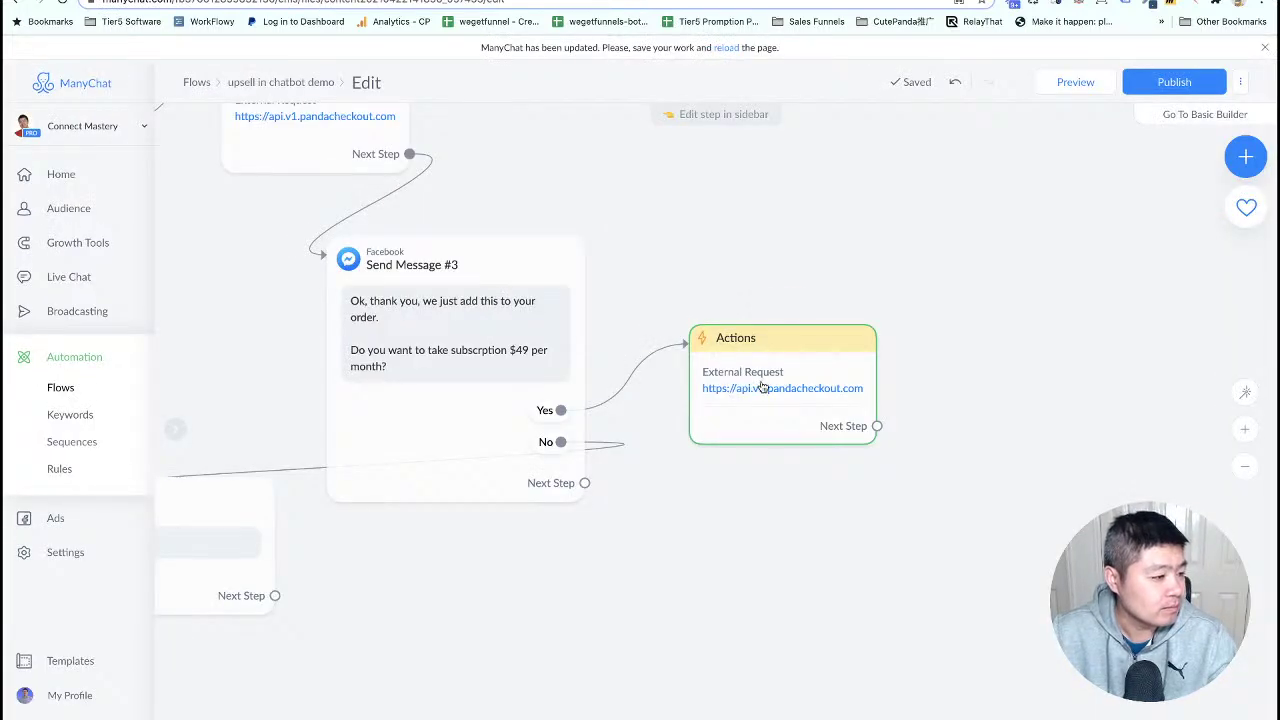
- In the upsell request body, add "product_subscription_interval": "month" after order_number
{"action": "left_click", "coordinate": [766, 386]}
{"action": "left_click", "coordinate": [308, 209]}
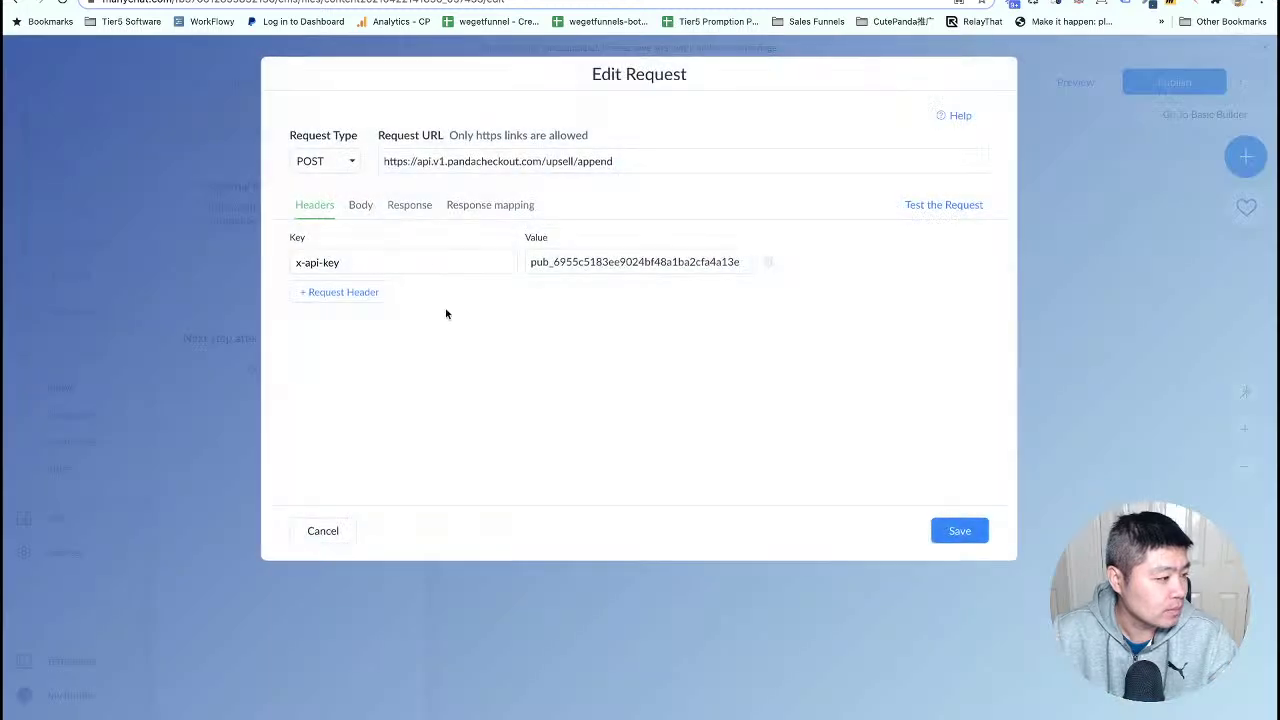
{"action": "left_click", "coordinate": [359, 206]}
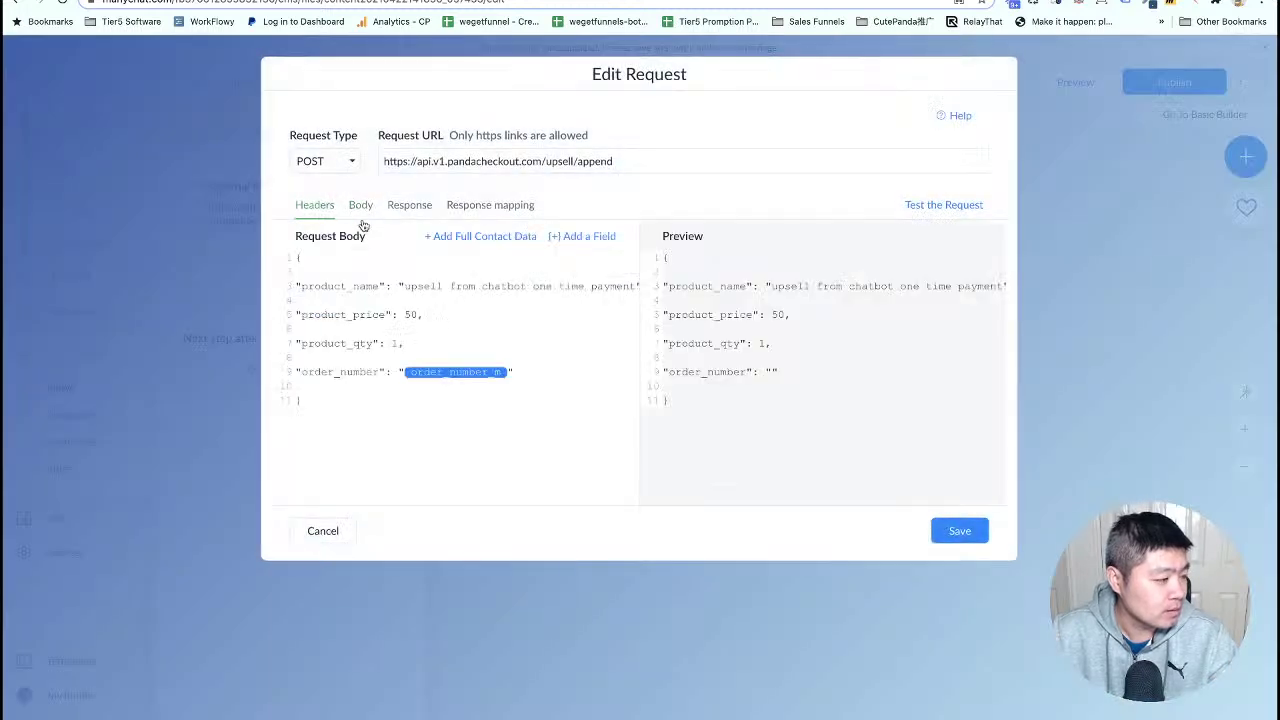
{"action": "left_click", "coordinate": [519, 372]}
{"action": "type", "text": ","}
{"action": "key", "text": "Return"}
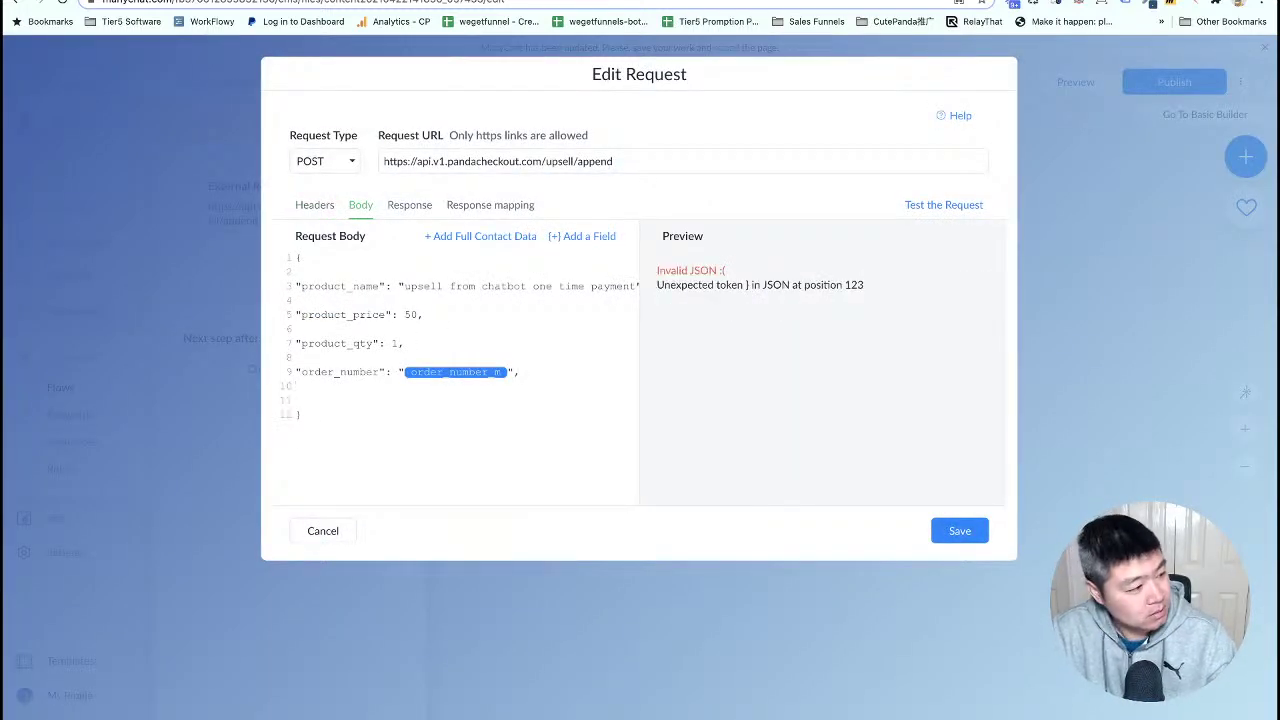
{"action": "key", "text": "Return"}
{"action": "type", "text": "\""}
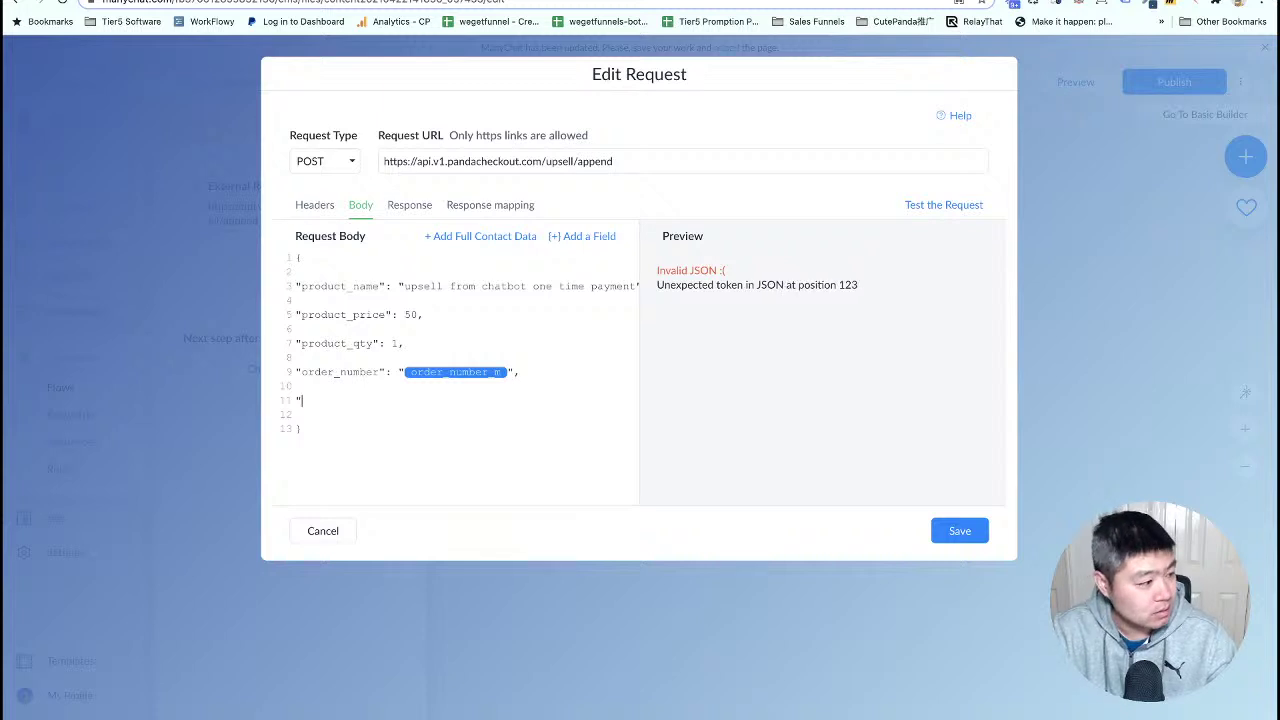
{"action": "type", "text": "product_subscription_interval"}
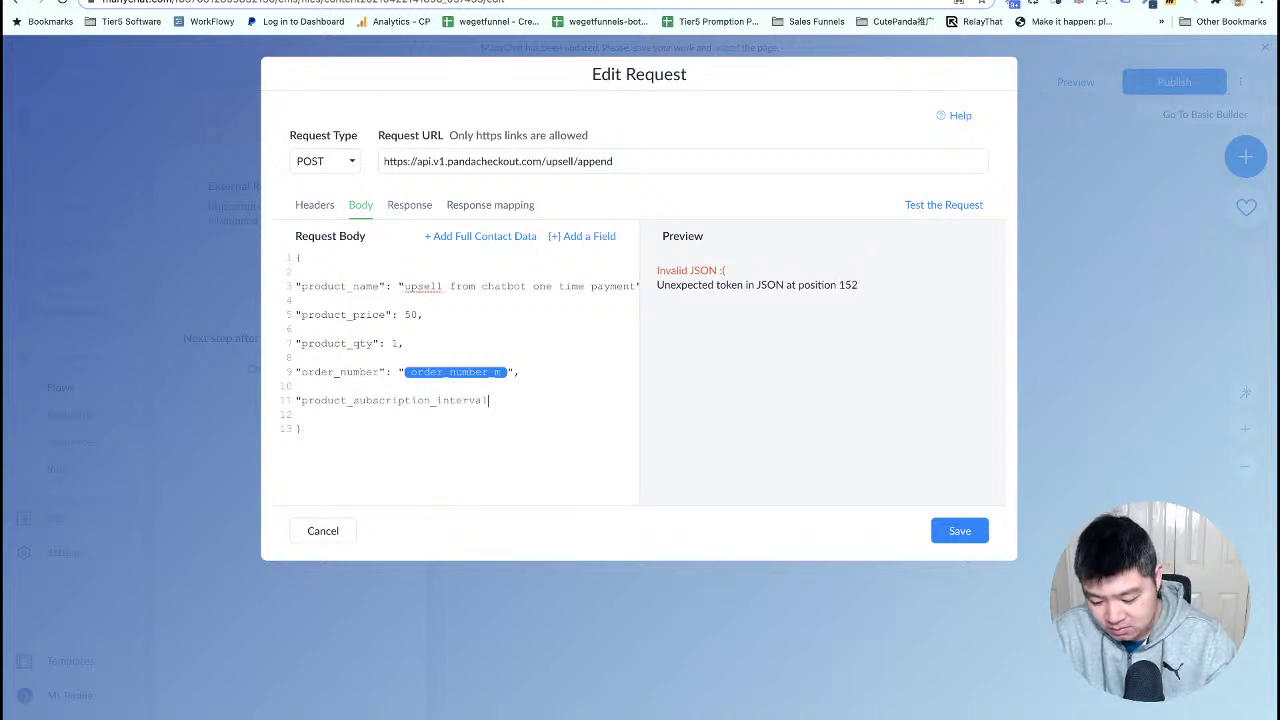
{"action": "type", "text": "\": "}
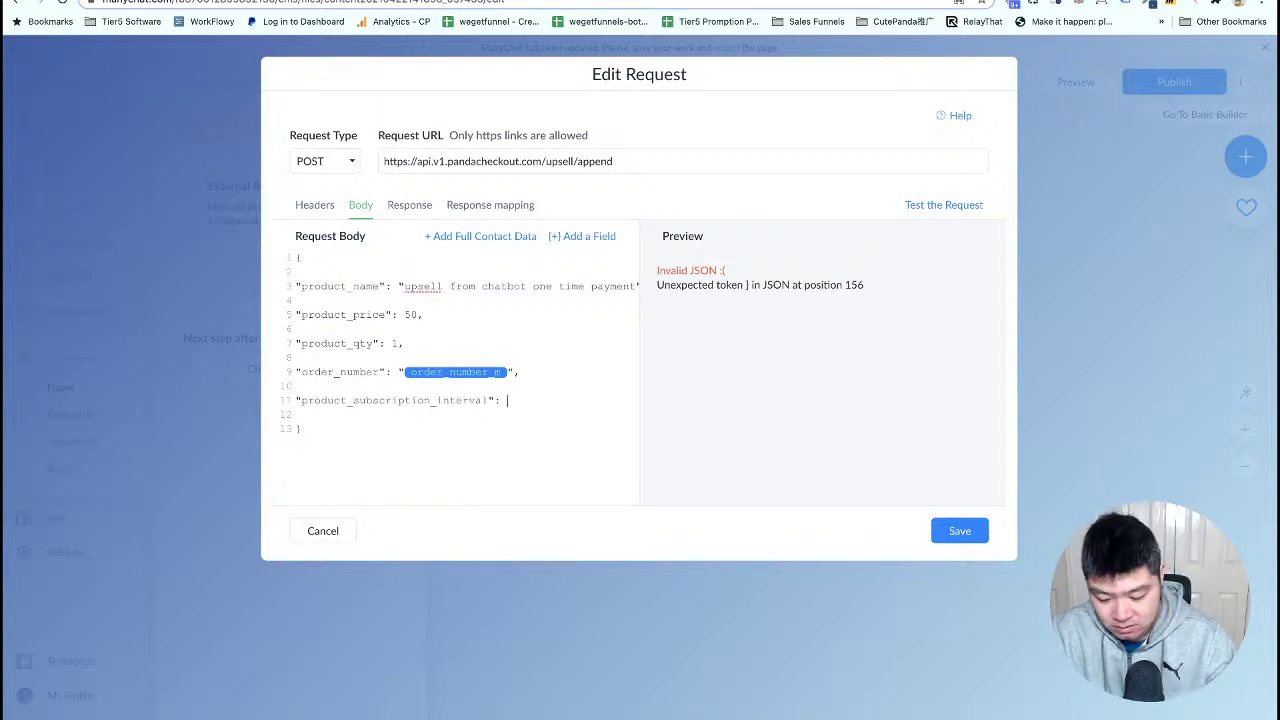
{"action": "type", "text": "\"month"}
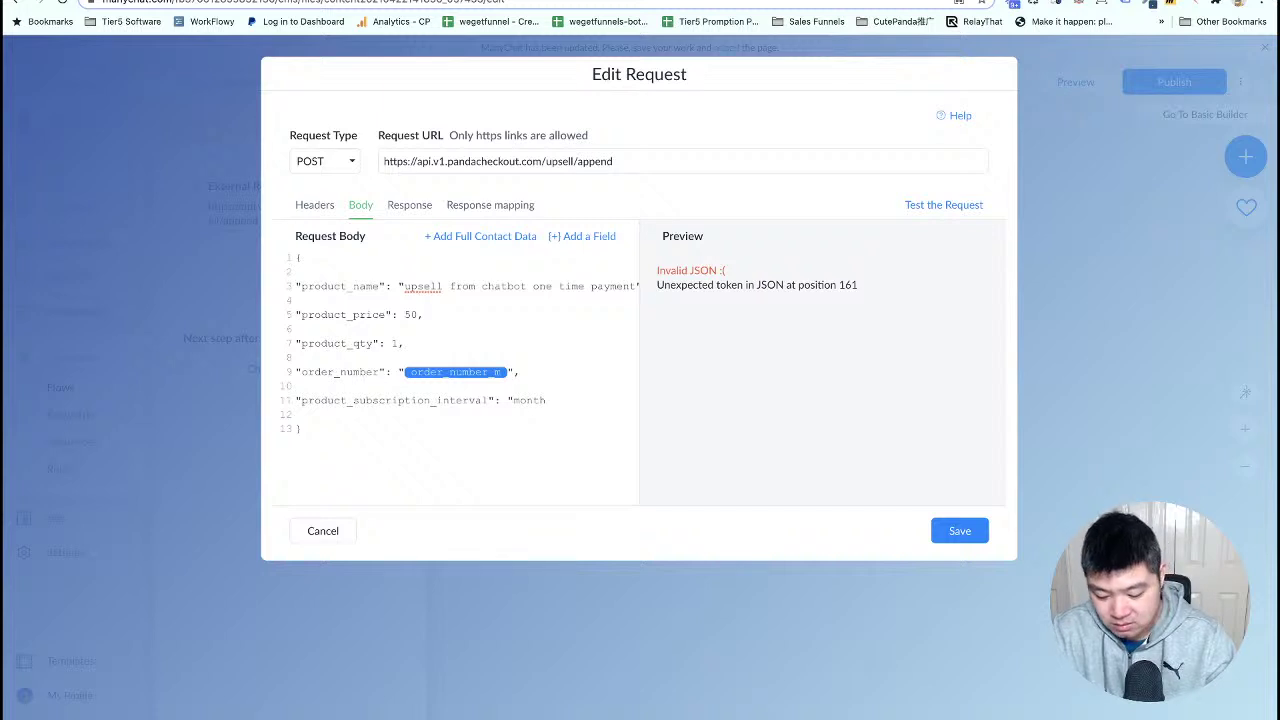
{"action": "type", "text": "\","}
- Add a "subscription": "true" entry to the body and save the request
{"action": "key", "text": "Return"}
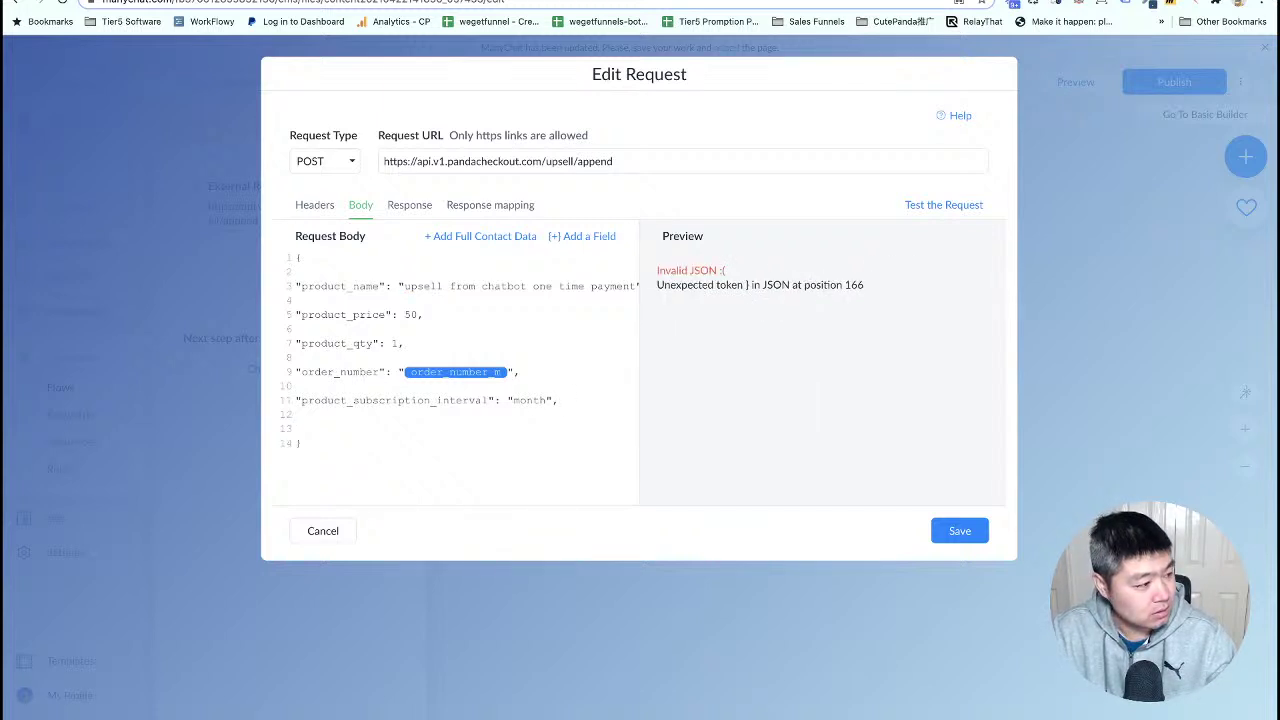
{"action": "key", "text": "Return"}
{"action": "type", "text": "\""}
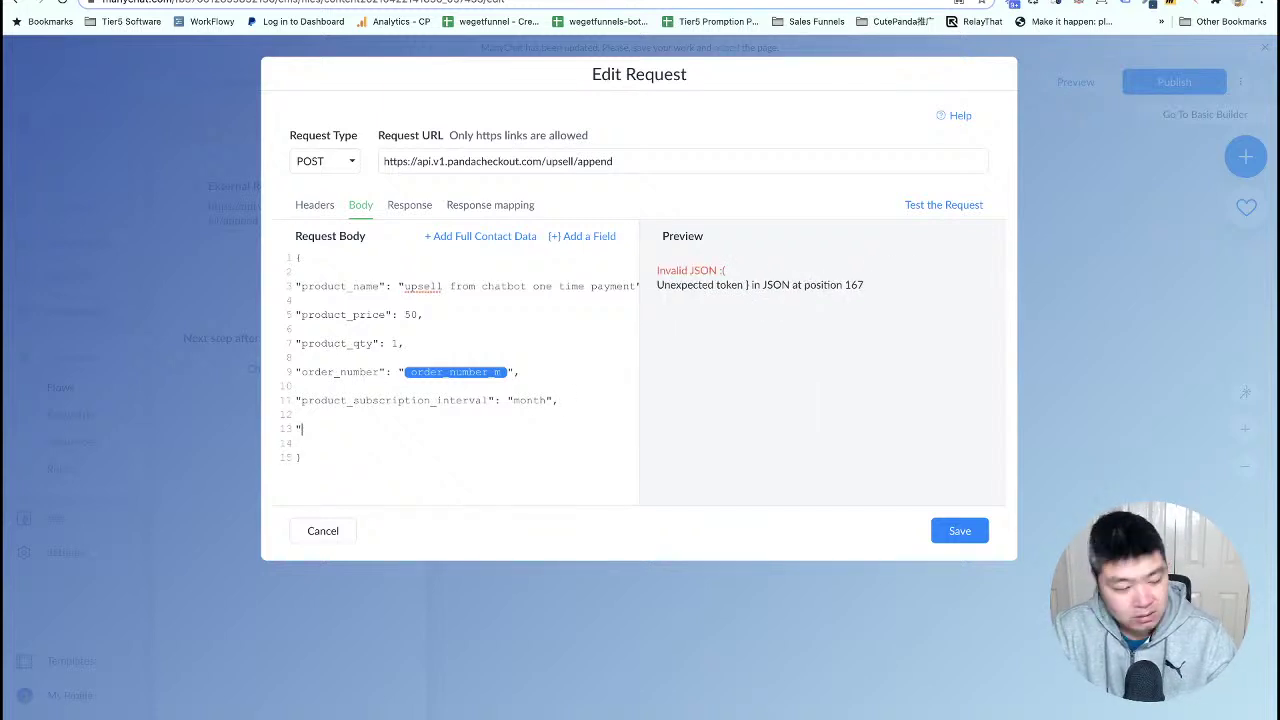
{"action": "type", "text": "subscription"}
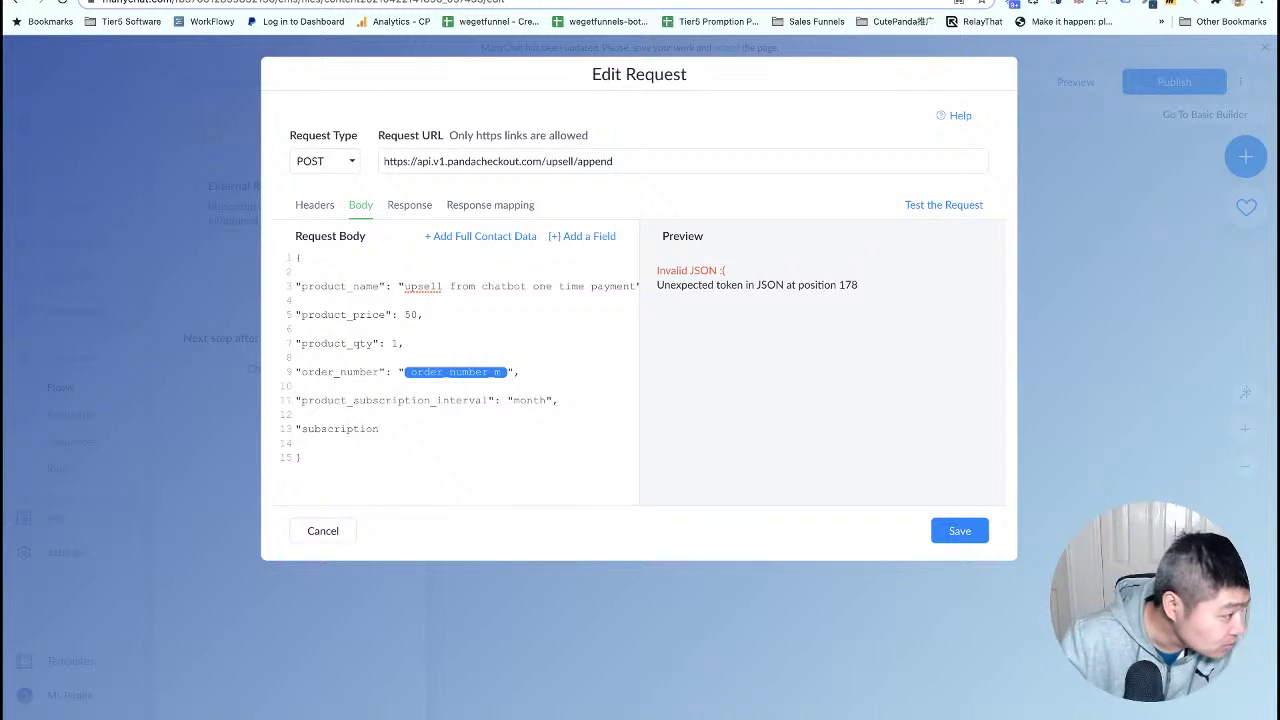
{"action": "type", "text": "\""}
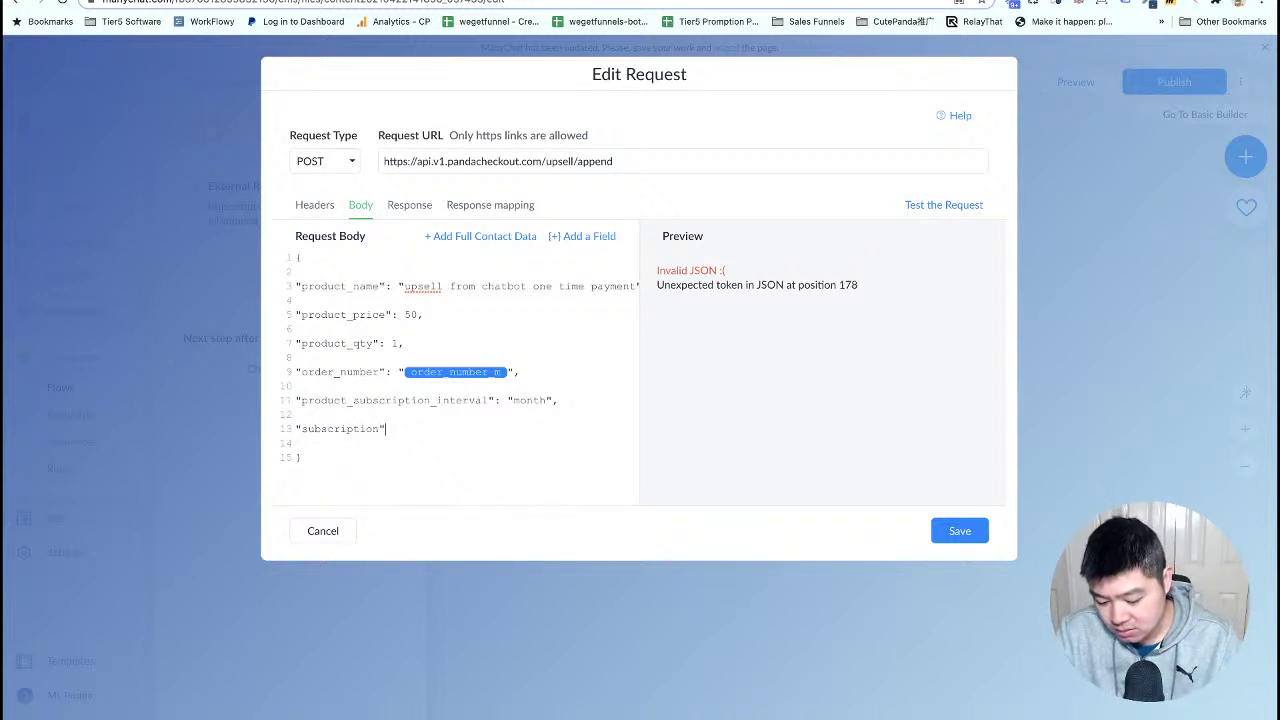
{"action": "type", "text": ":"}
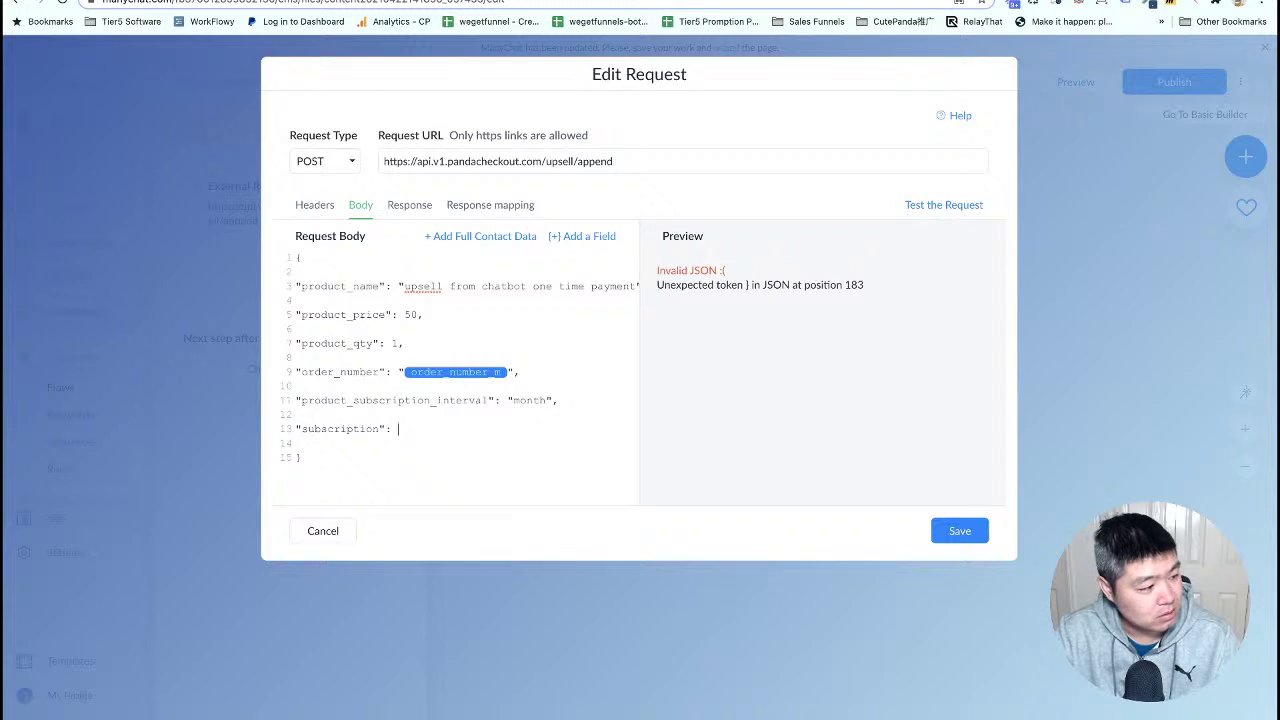
{"action": "type", "text": " \"trure"}
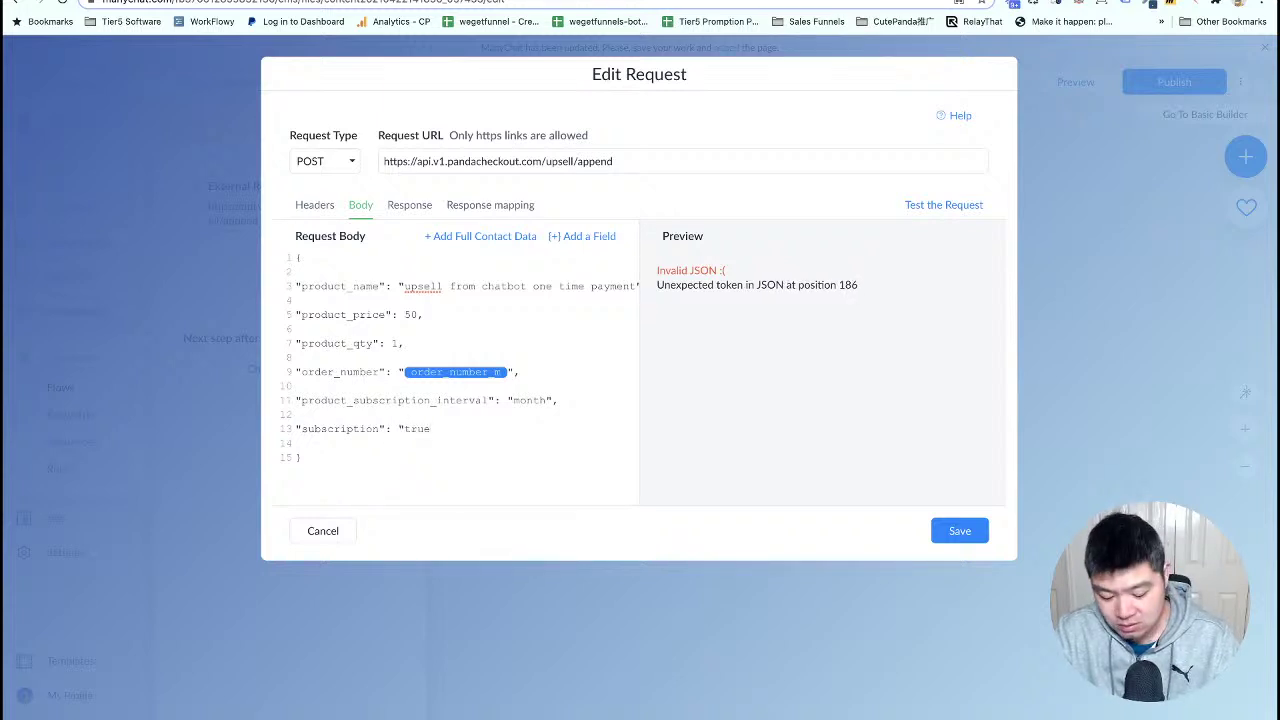
{"action": "type", "text": "\""}
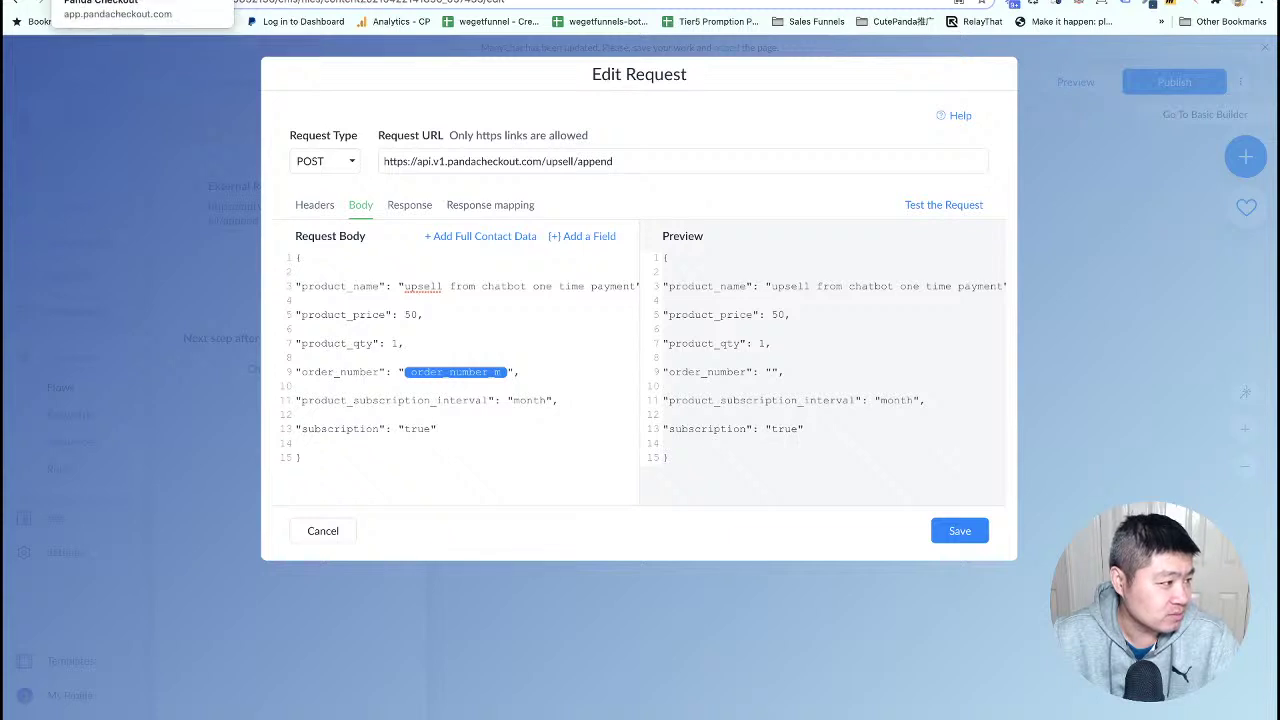
{"action": "left_click", "coordinate": [250, 1]}
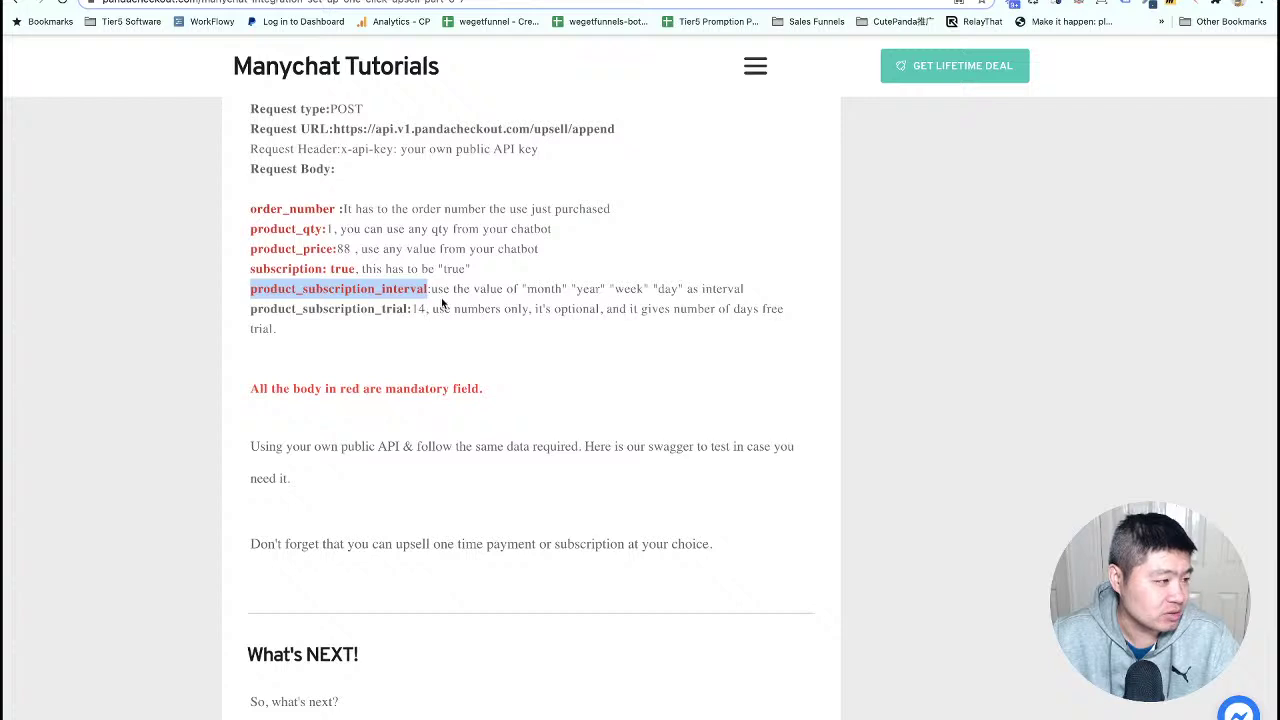
{"action": "left_click", "coordinate": [580, 1]}
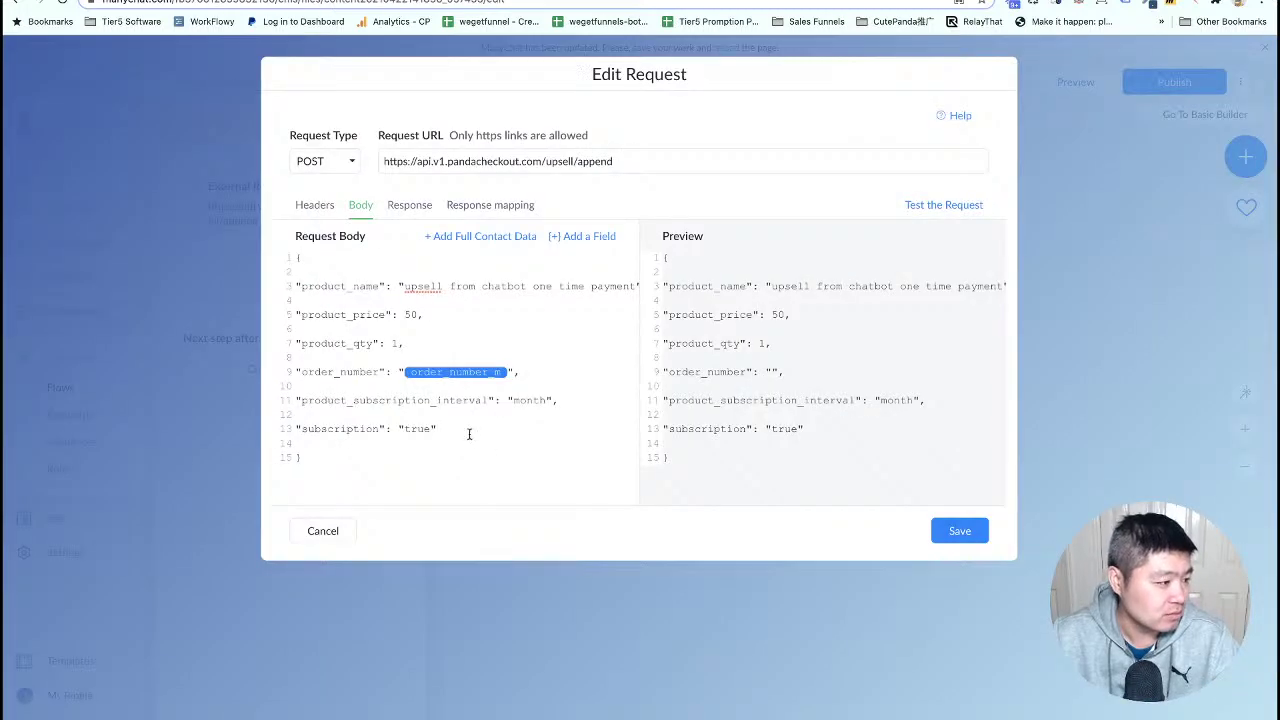
{"action": "left_click", "coordinate": [960, 531]}
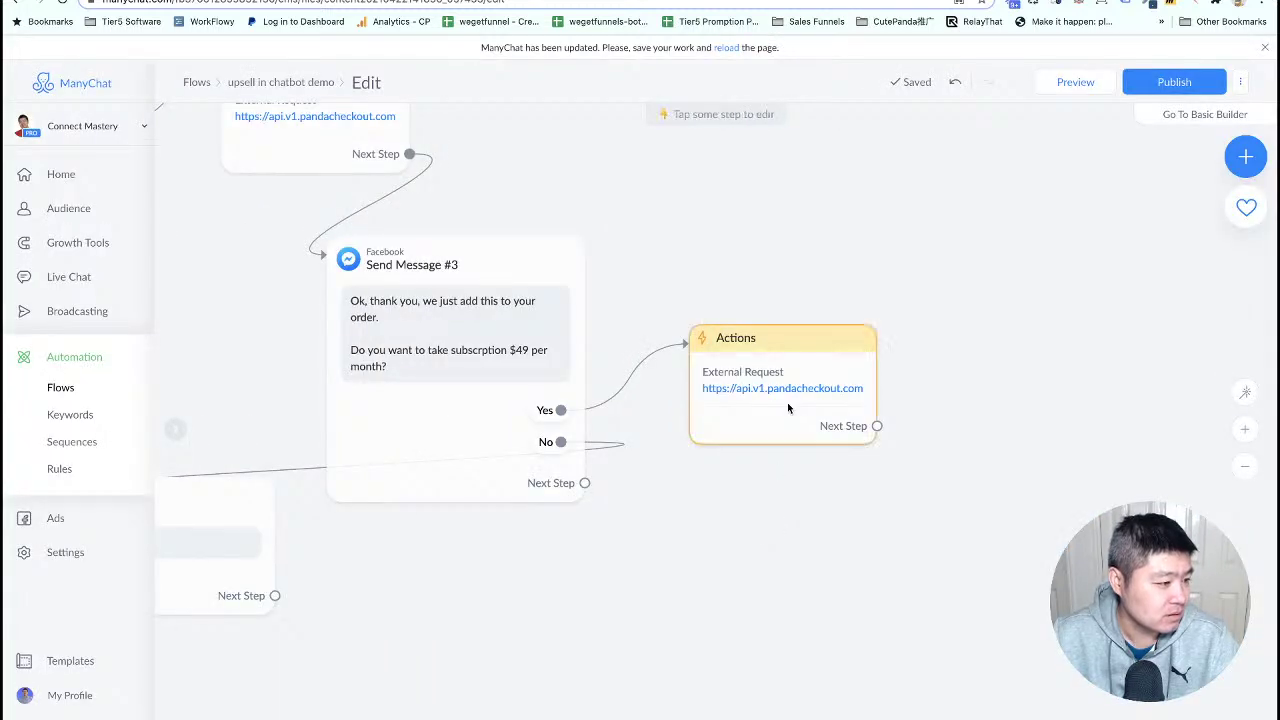
- Change the Yes-branch request body's product_price from 50 to 49 and save it
{"action": "left_click", "coordinate": [785, 394]}
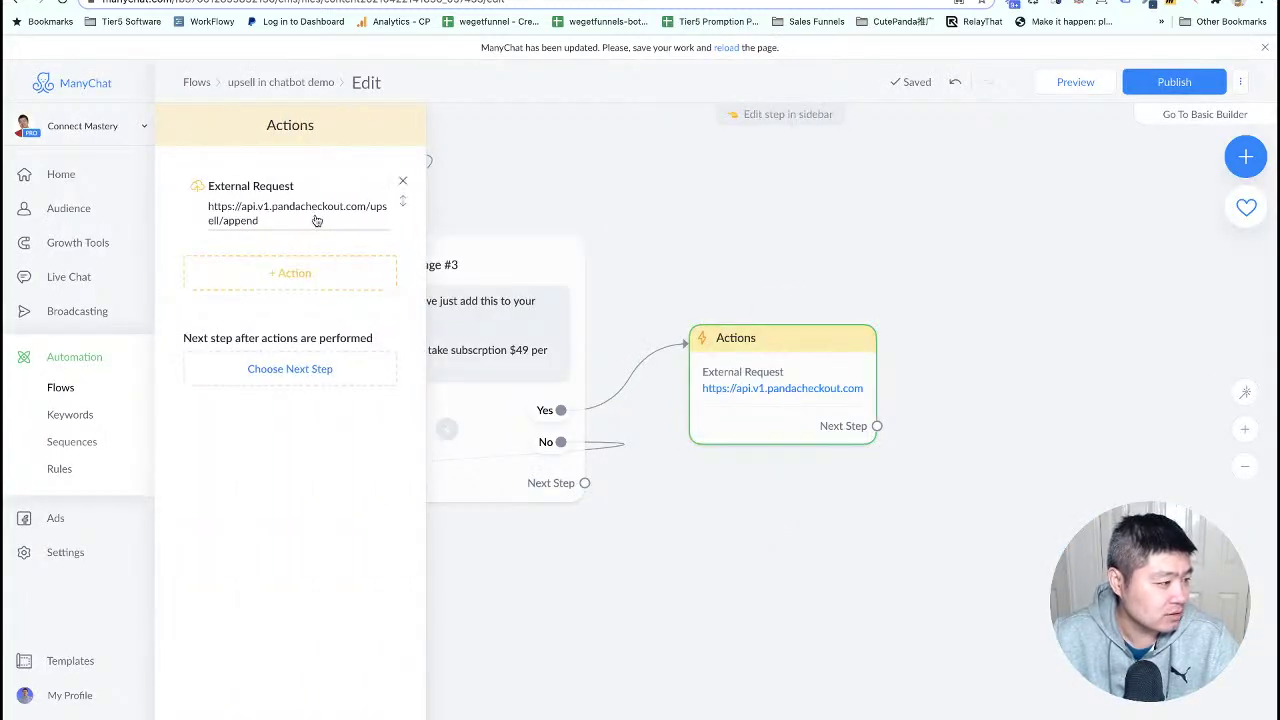
{"action": "left_click", "coordinate": [315, 218]}
{"action": "left_click", "coordinate": [360, 205]}
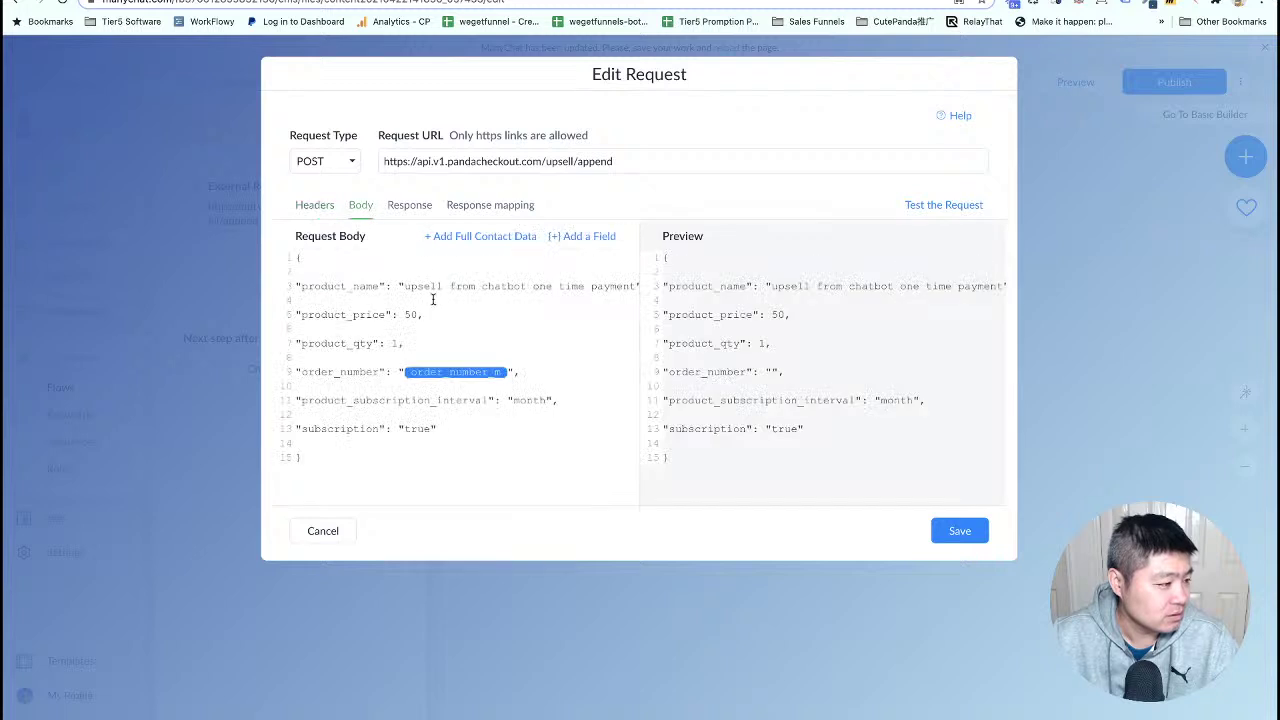
{"action": "left_click", "coordinate": [420, 314]}
{"action": "key", "text": "BackSpace"}
{"action": "key", "text": "BackSpace"}
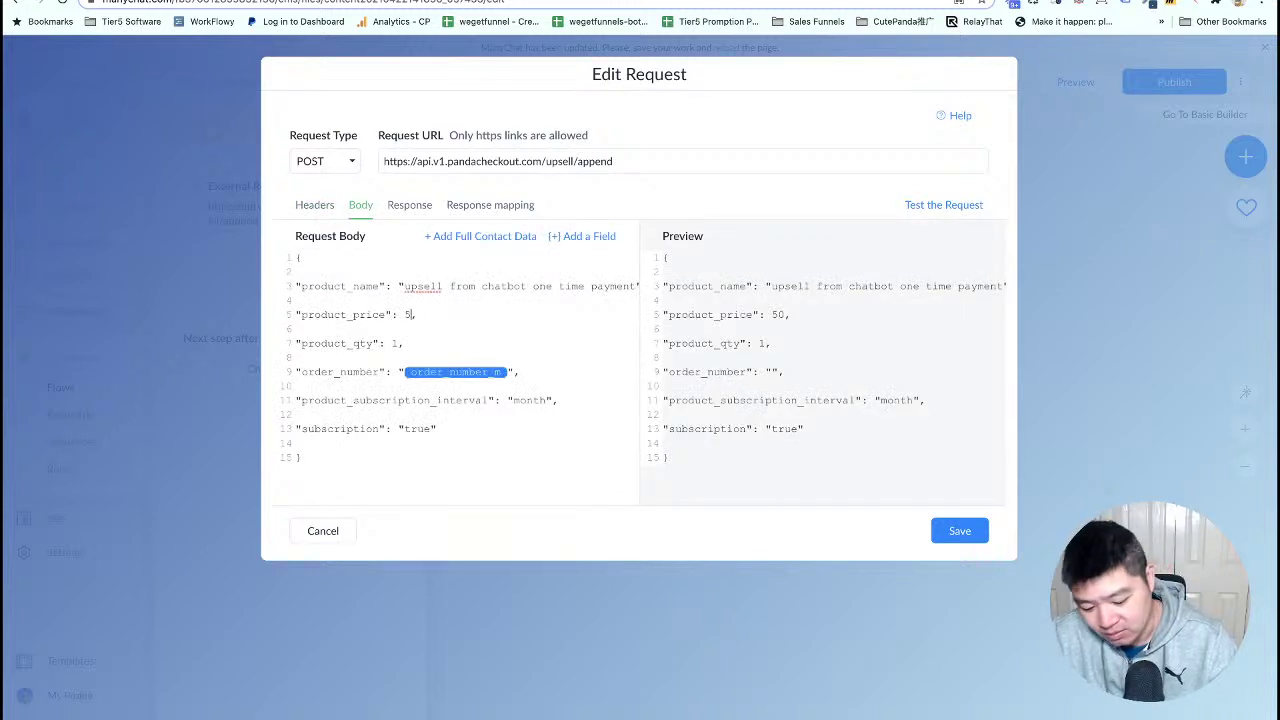
{"action": "type", "text": "49"}
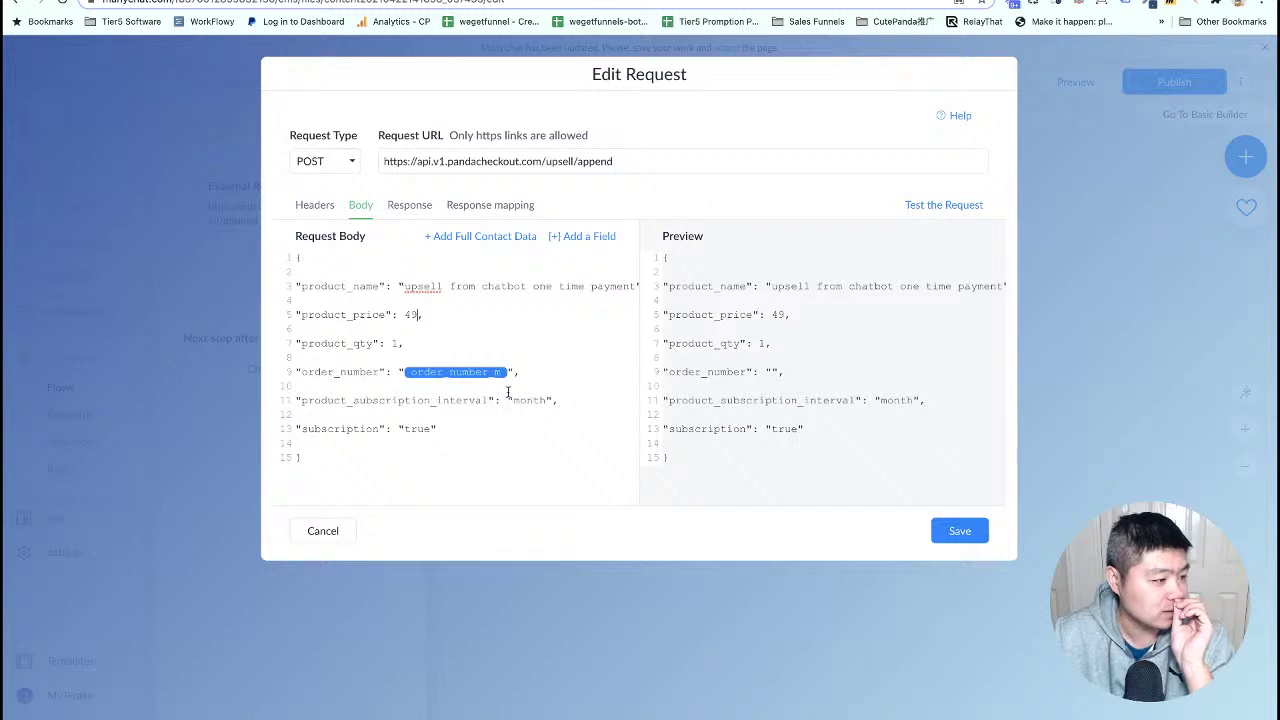
{"action": "left_click", "coordinate": [955, 531]}
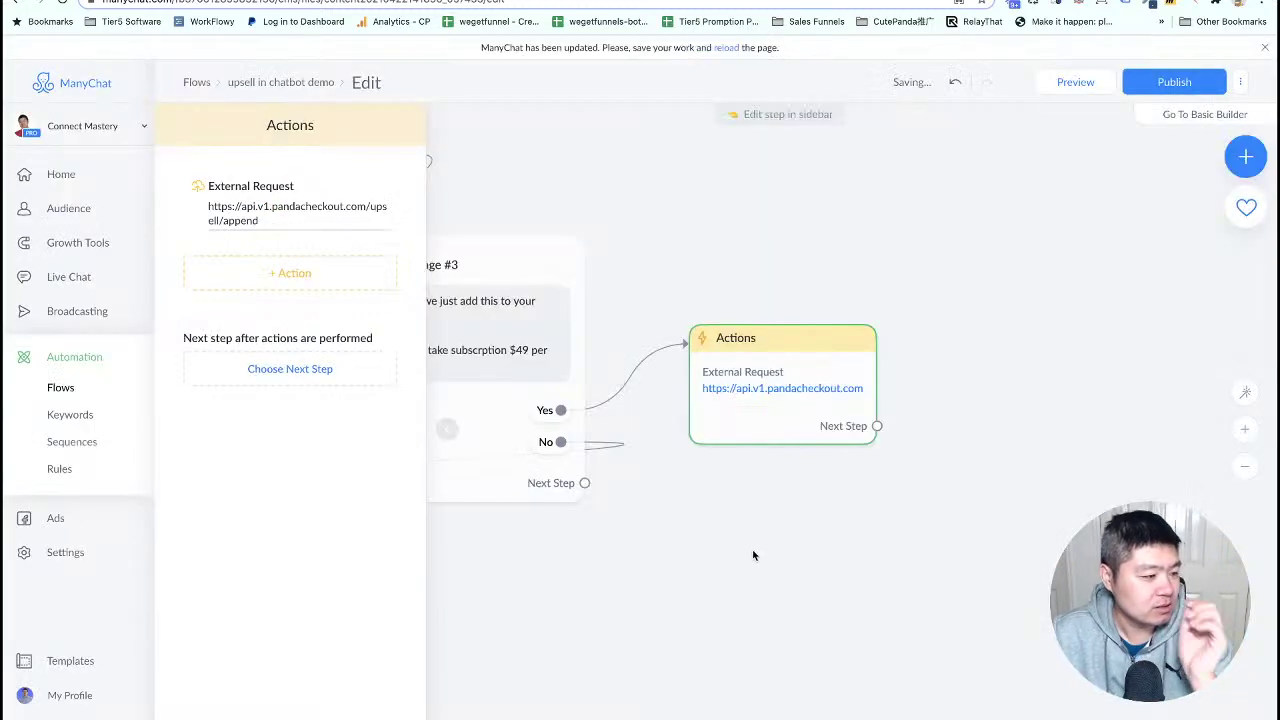
{"action": "scroll", "coordinate": [752, 549], "scroll_direction": "up", "scroll_amount": 2}
{"action": "scroll", "coordinate": [752, 480], "scroll_direction": "down", "scroll_amount": 2}
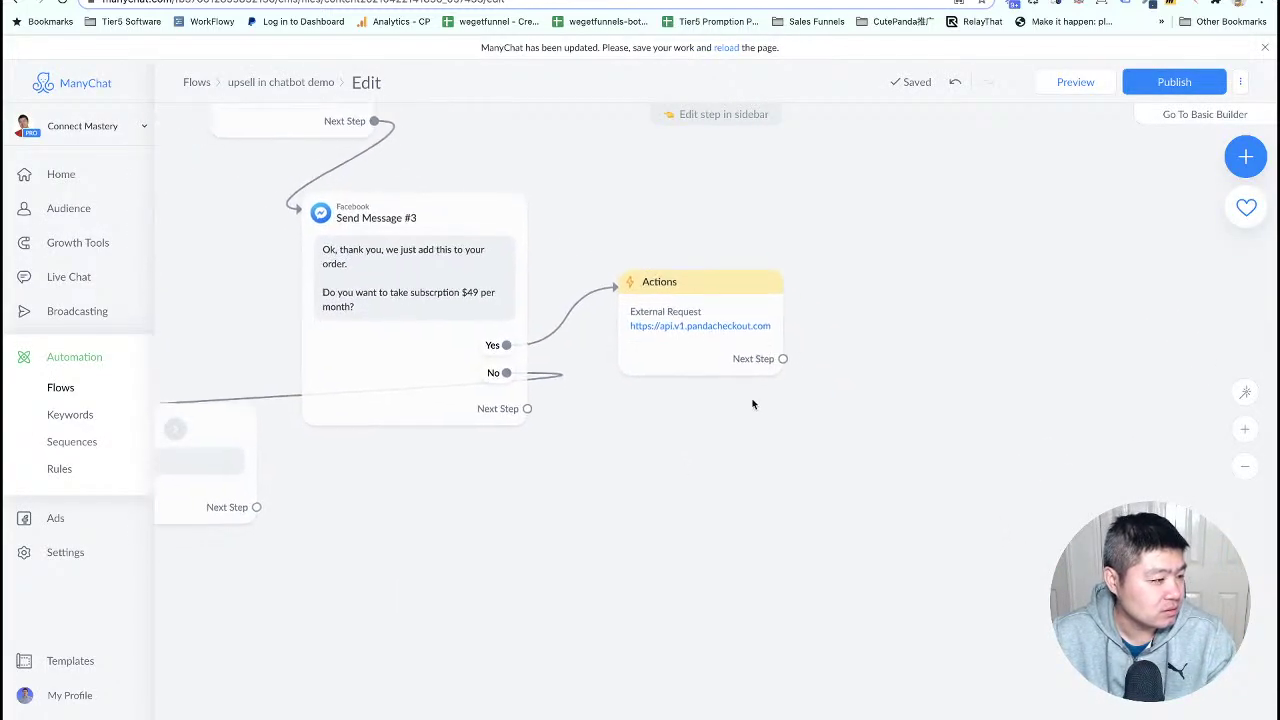
{"action": "left_click_drag", "start_coordinate": [783, 360], "coordinate": [728, 495]}
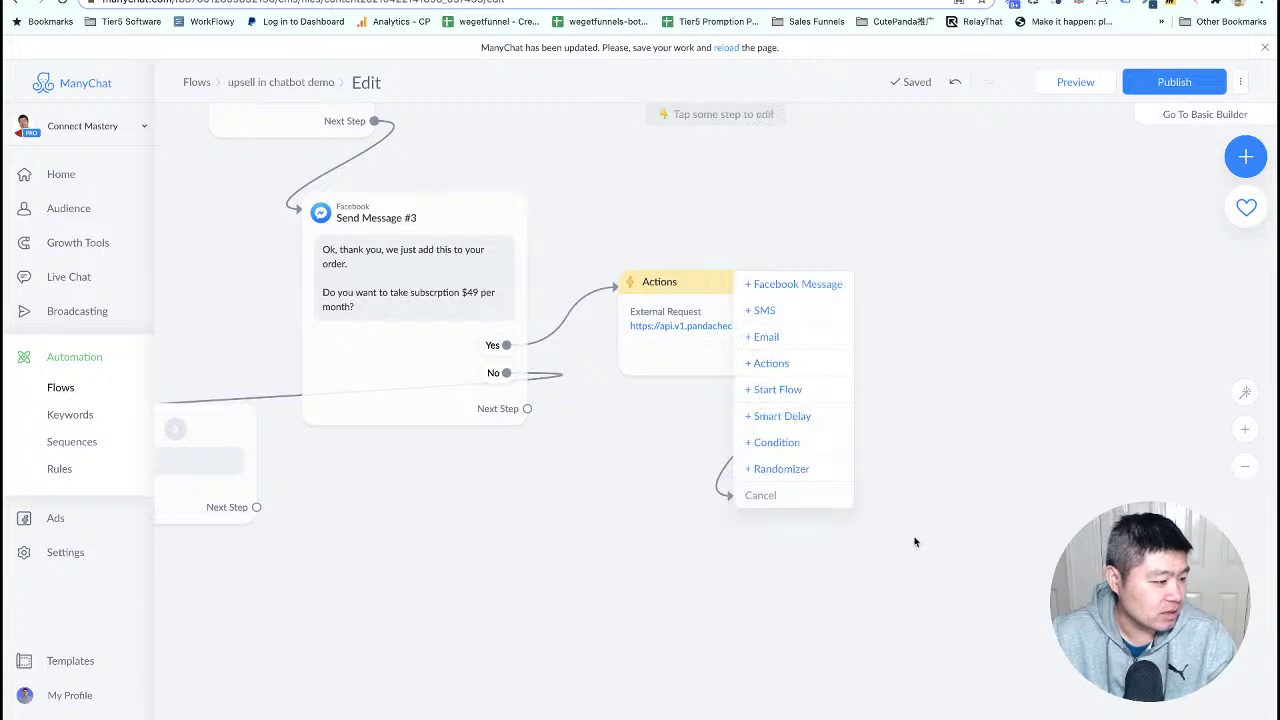
- Add a Messenger message 'Great! Just update the order for you' after the subscription request
{"action": "left_click", "coordinate": [803, 287]}
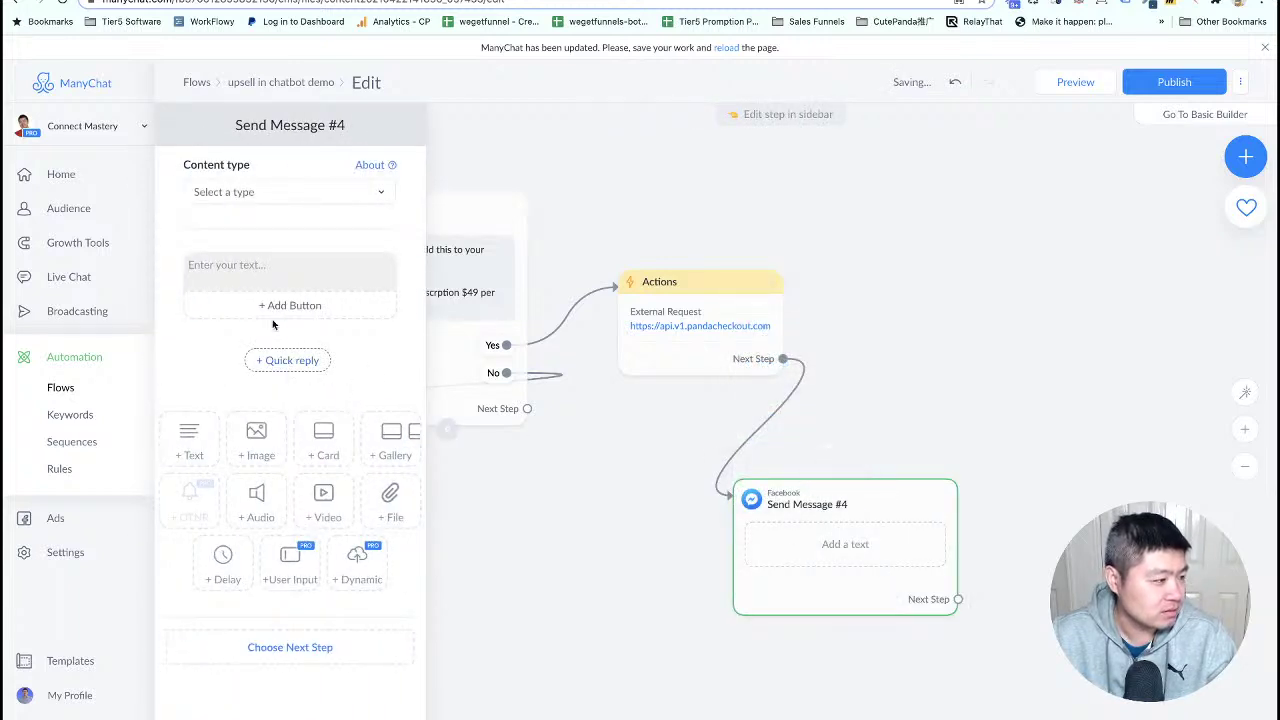
{"action": "left_click", "coordinate": [326, 269]}
{"action": "type", "text": "Great"}
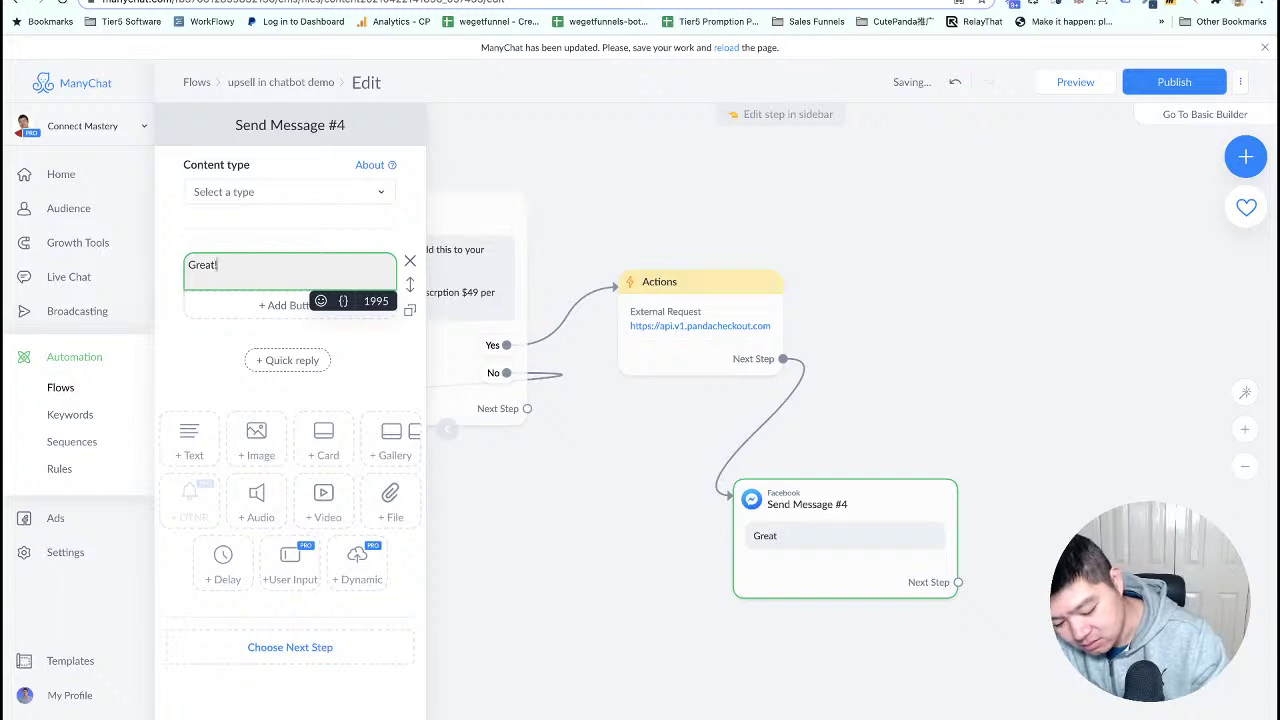
{"action": "type", "text": "! Just up"}
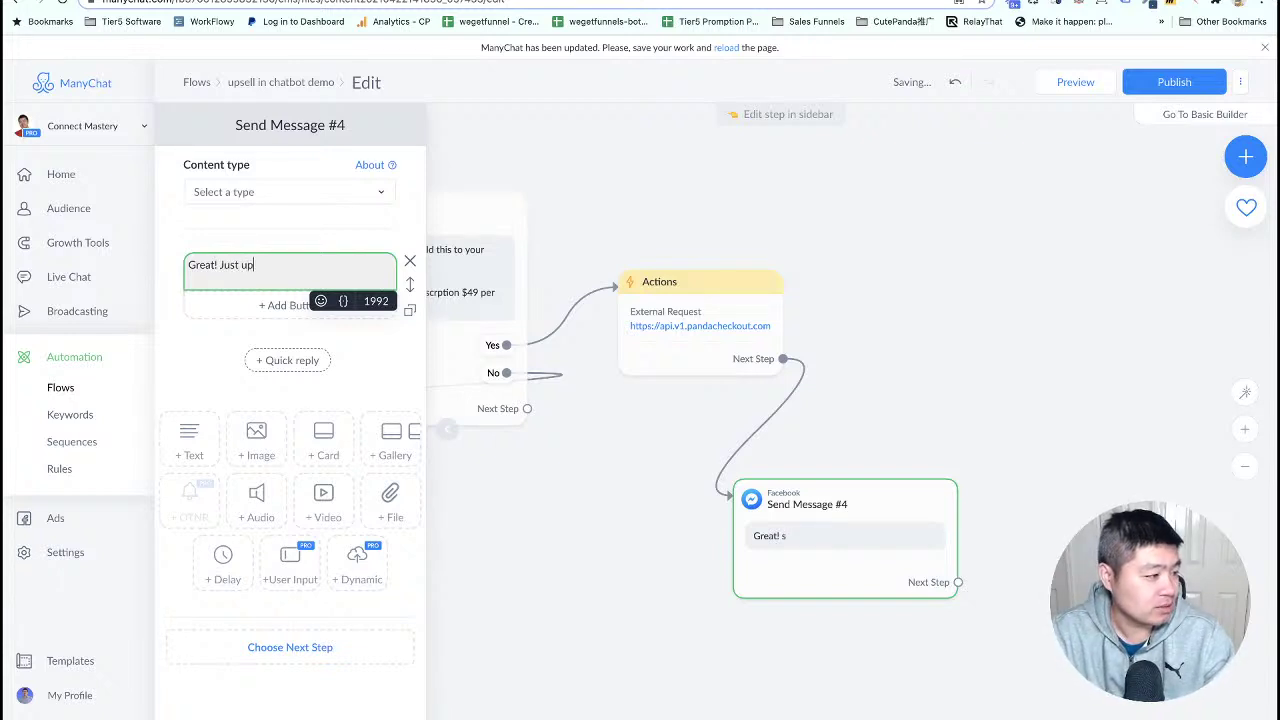
{"action": "type", "text": "date the order"}
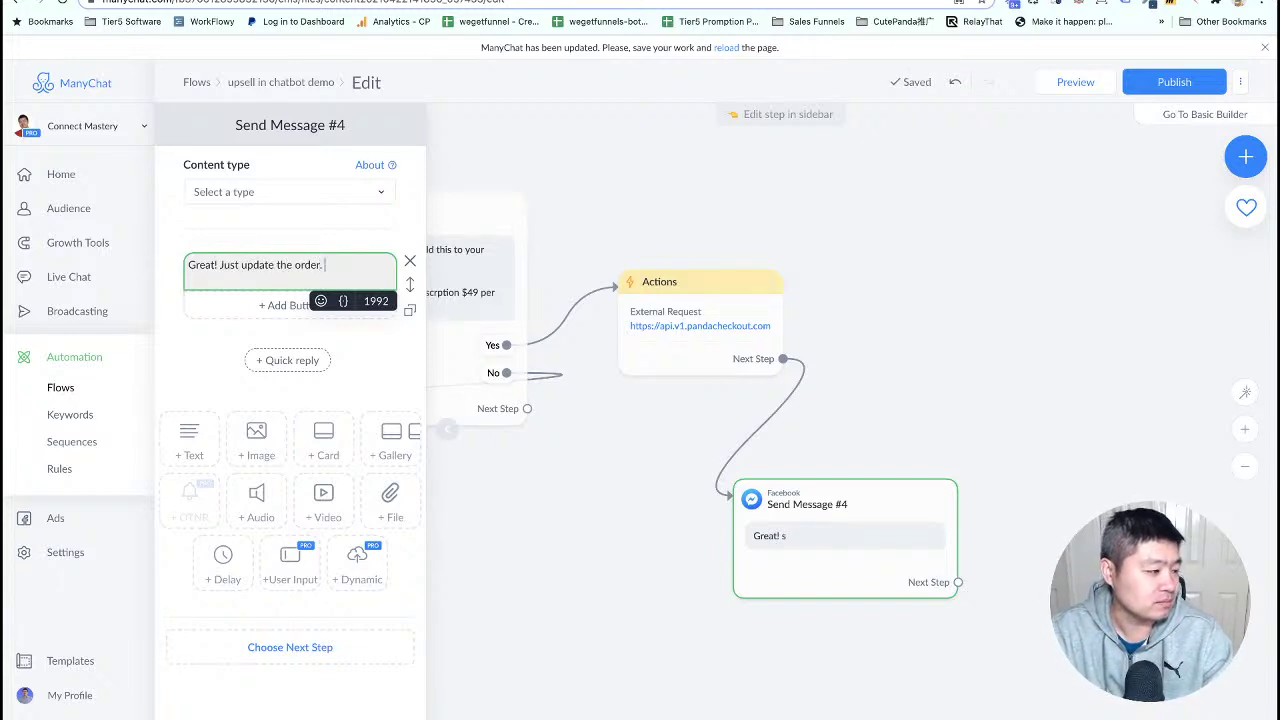
{"action": "type", "text": " for you"}
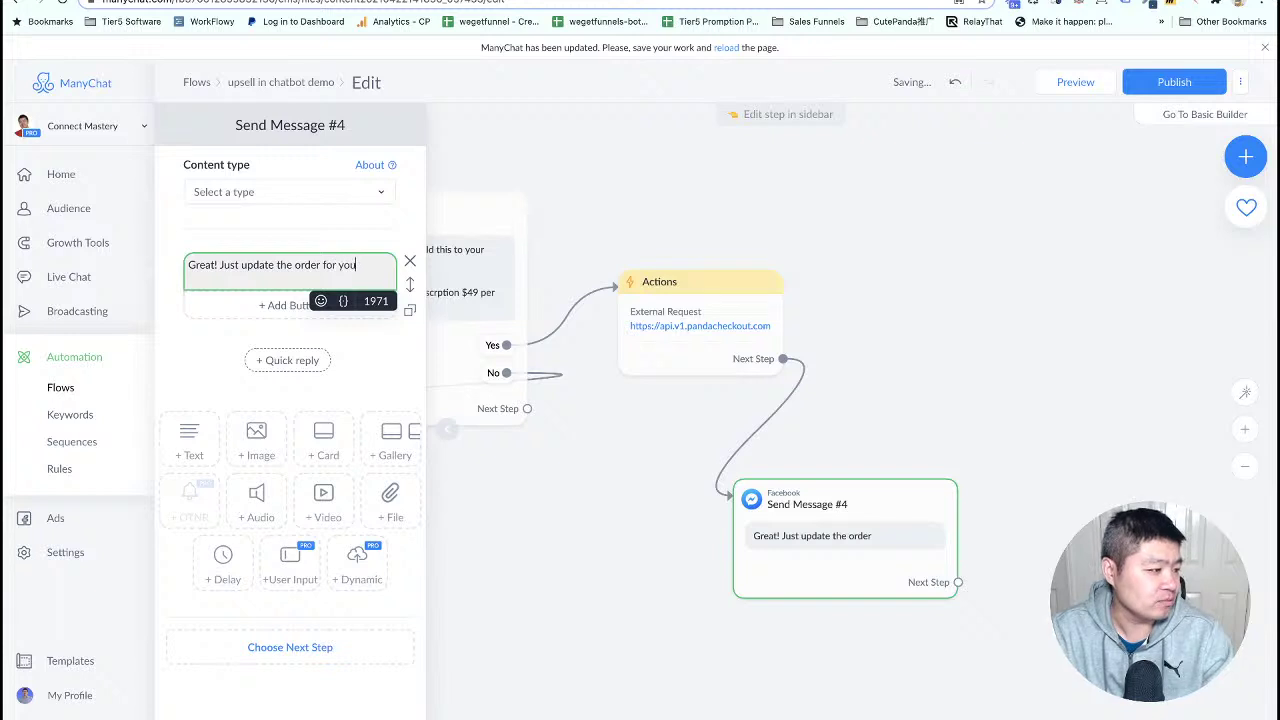
{"action": "left_click", "coordinate": [926, 367]}
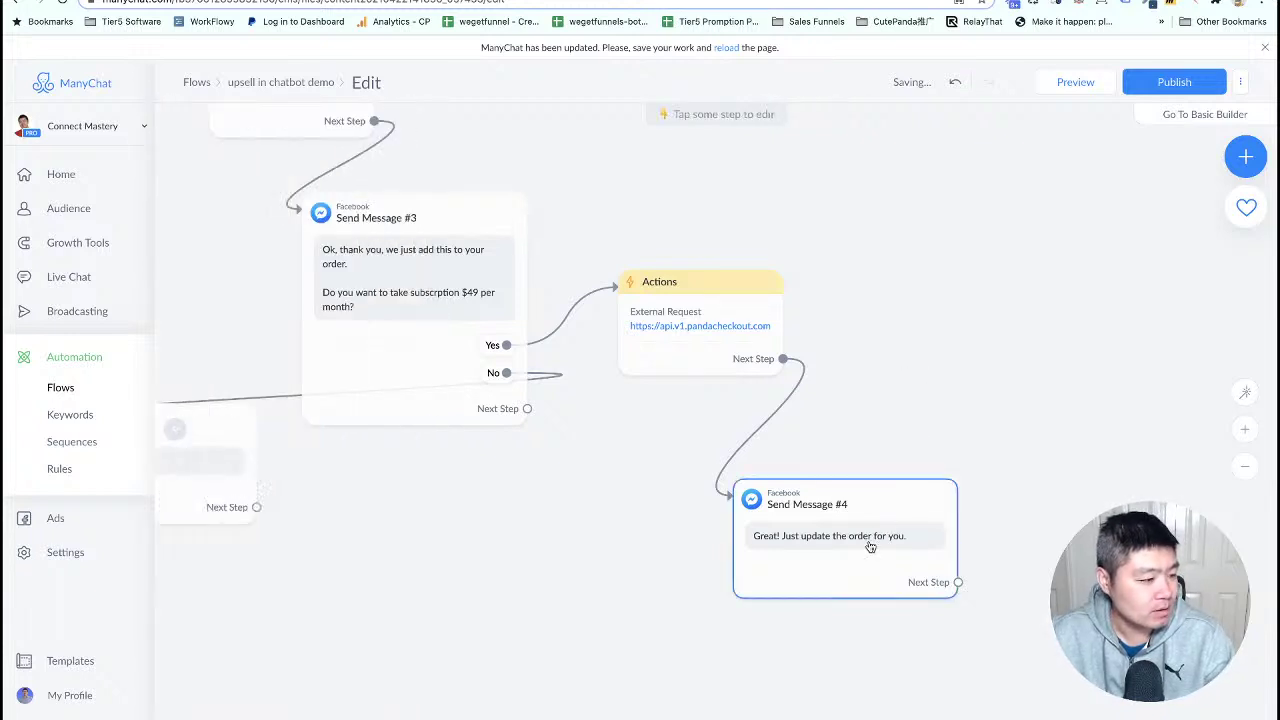
- Publish the flow and copy its flow ID from the address bar
{"action": "left_click", "coordinate": [1174, 82]}
{"action": "scroll", "coordinate": [845, 284], "scroll_direction": "up", "scroll_amount": 3}
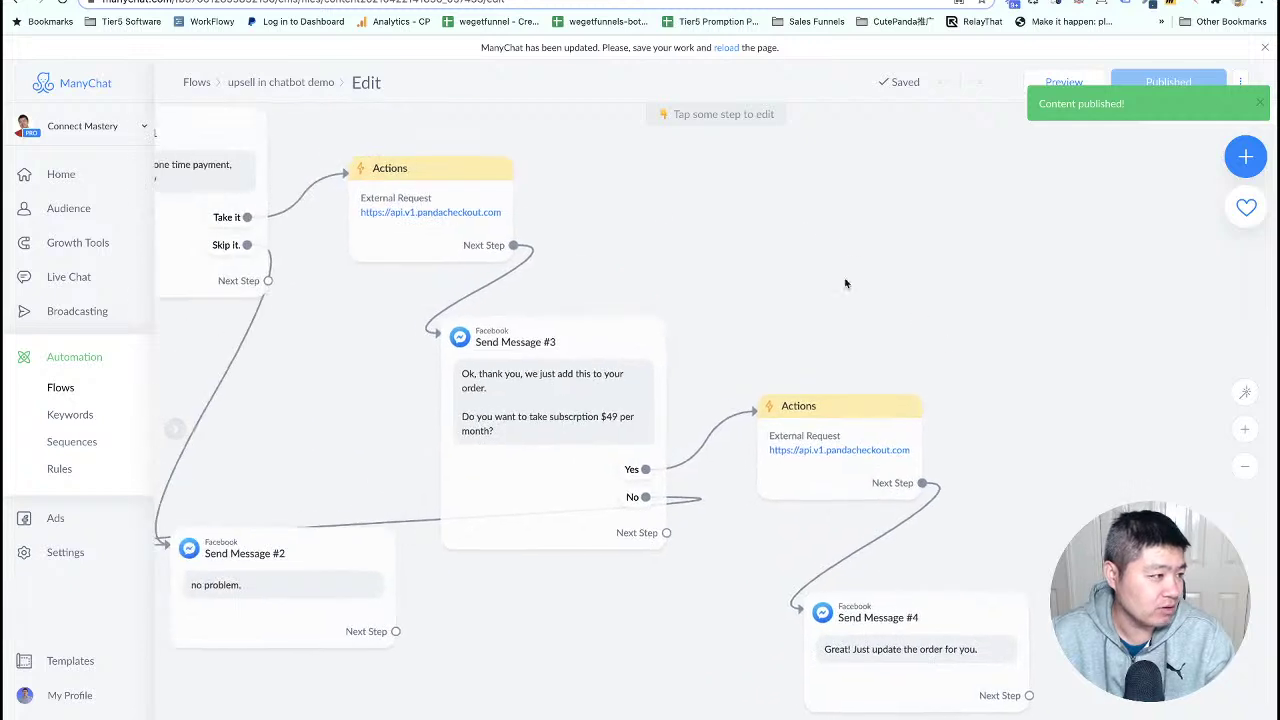
{"action": "left_click", "coordinate": [348, 2]}
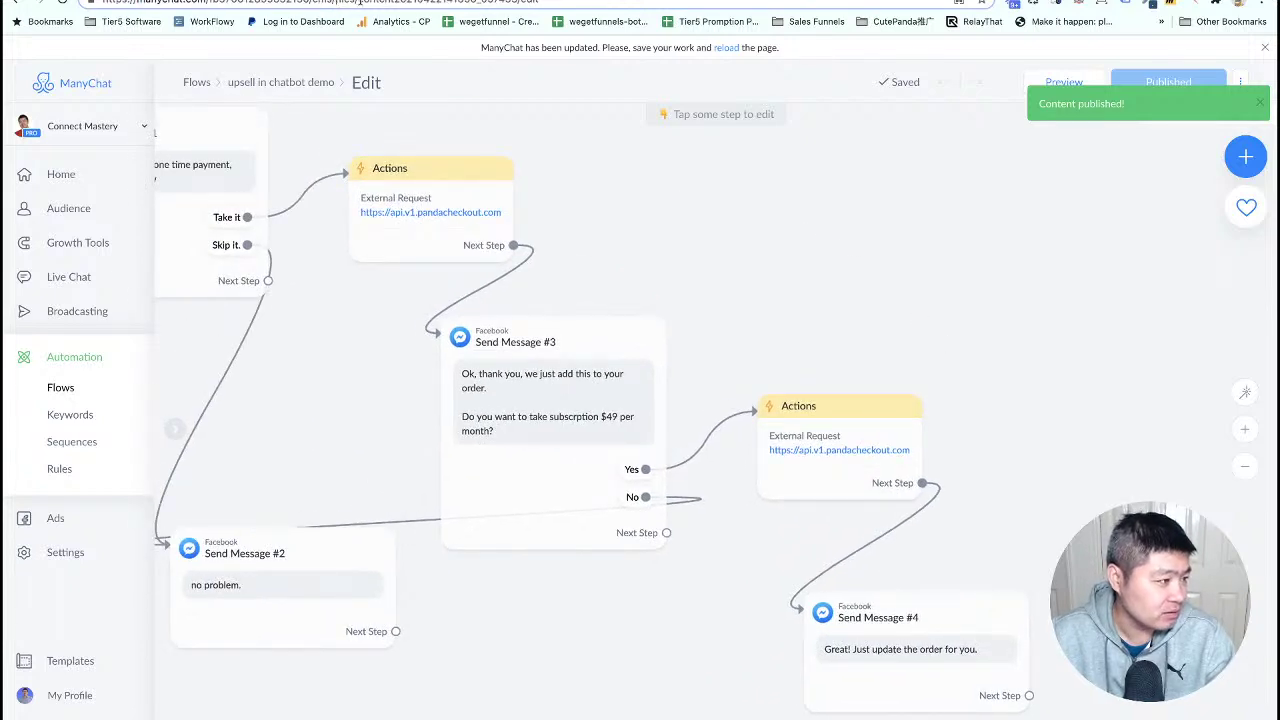
{"action": "left_click_drag", "start_coordinate": [359, 2], "coordinate": [513, 3]}
{"action": "right_click", "coordinate": [493, 2]}
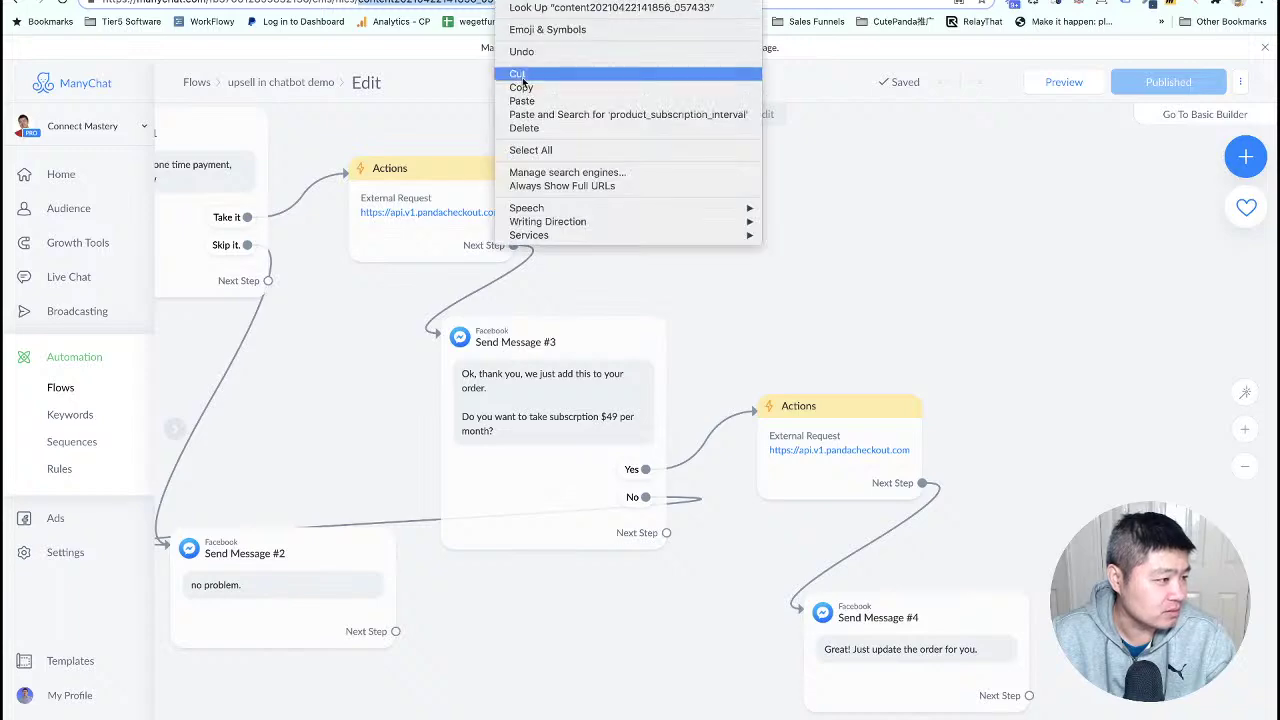
{"action": "left_click", "coordinate": [527, 87]}
{"action": "key", "text": "ctrl+Tab"}
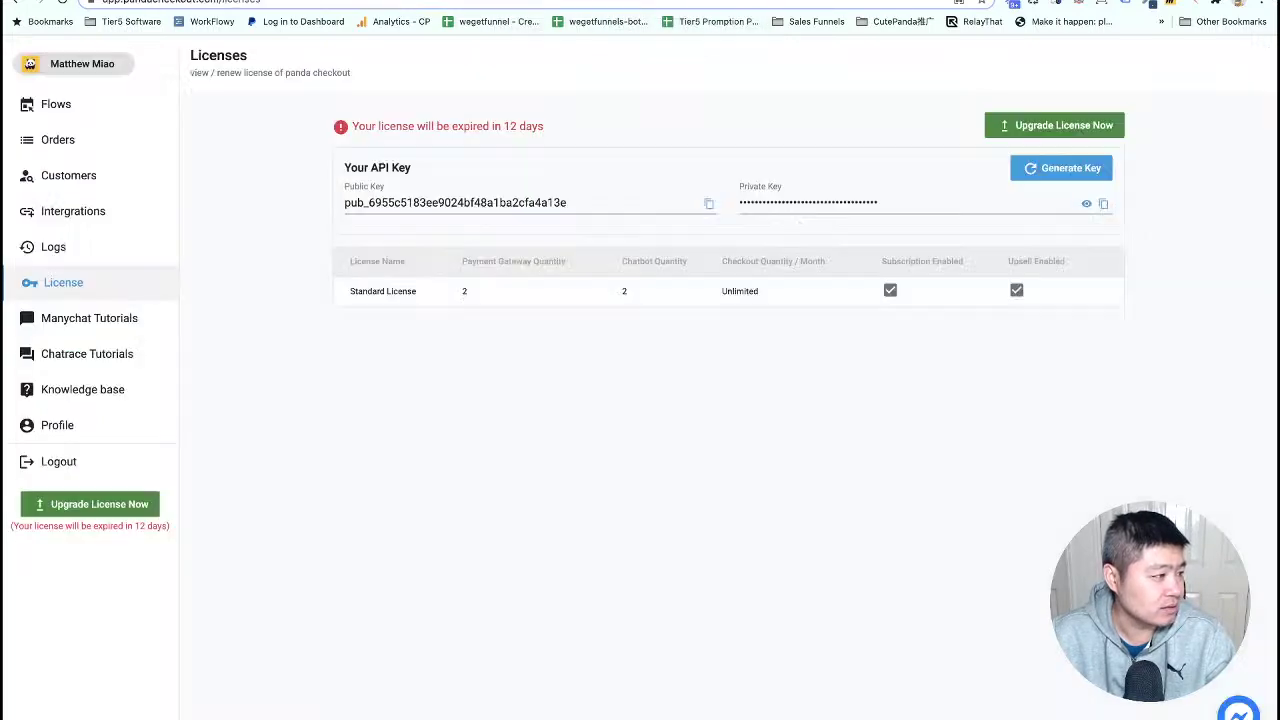
- Paste the ManyChat flow ID into the Chatbot Send FLow step of Upsell in manychat DEMO and save the flow
{"action": "left_click", "coordinate": [62, 108]}
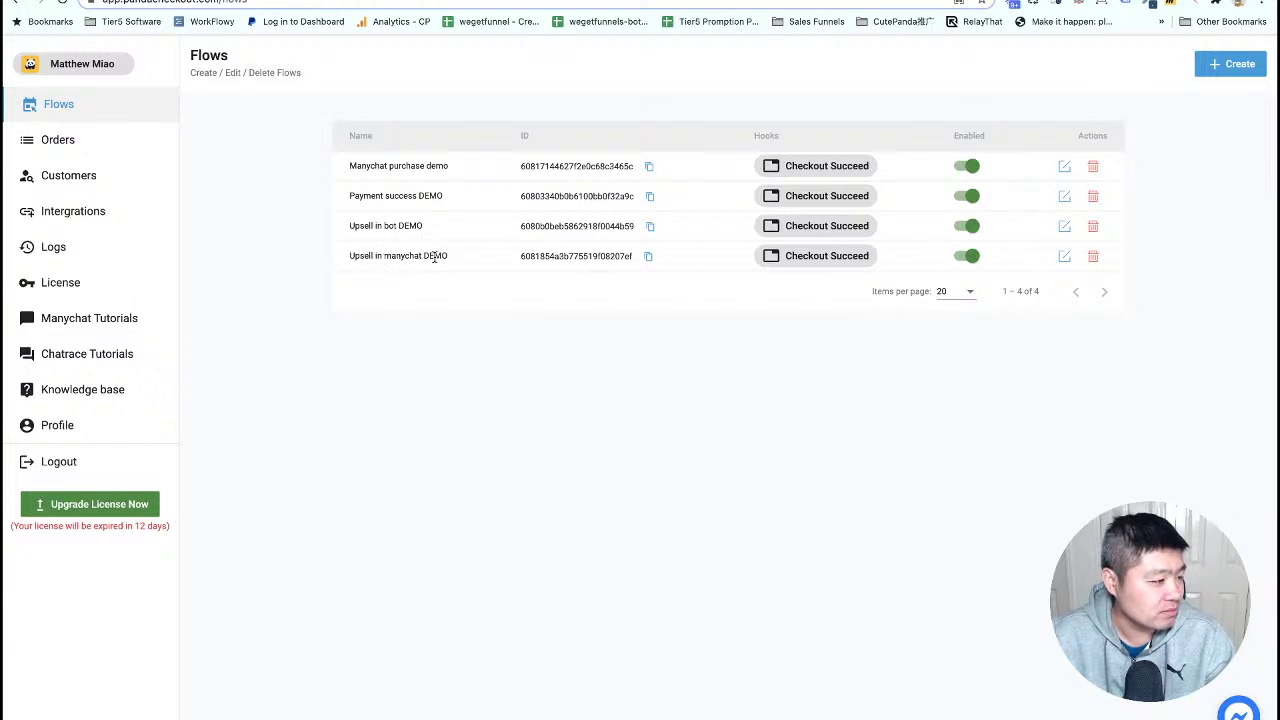
{"action": "left_click", "coordinate": [1064, 256]}
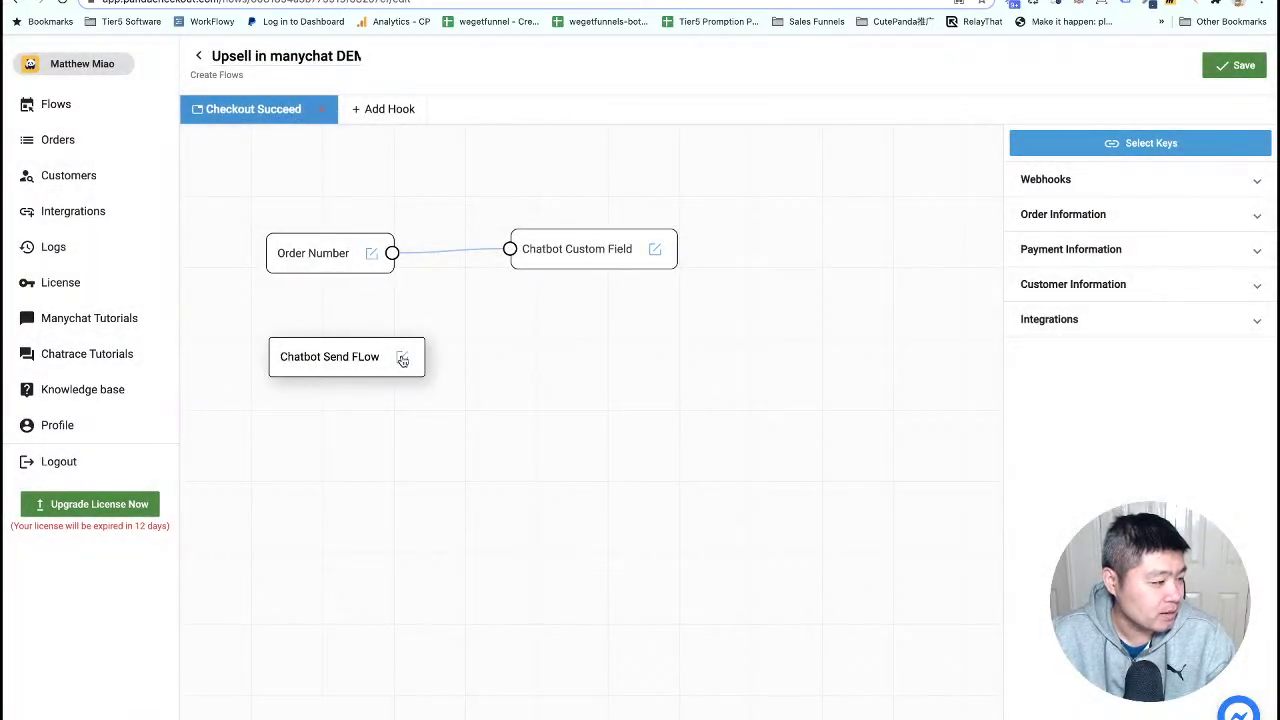
{"action": "left_click", "coordinate": [402, 360]}
{"action": "left_click", "coordinate": [417, 370]}
{"action": "left_click", "coordinate": [480, 408]}
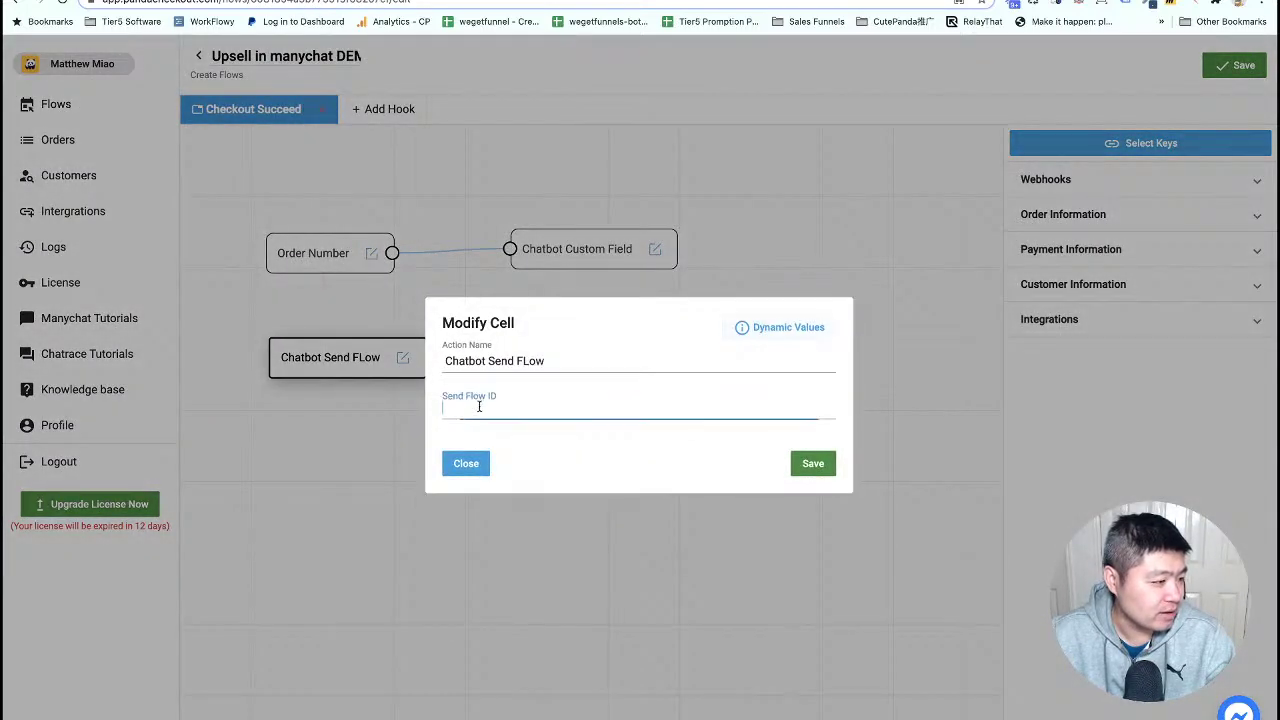
{"action": "key", "text": "ctrl+v"}
{"action": "left_click", "coordinate": [815, 463]}
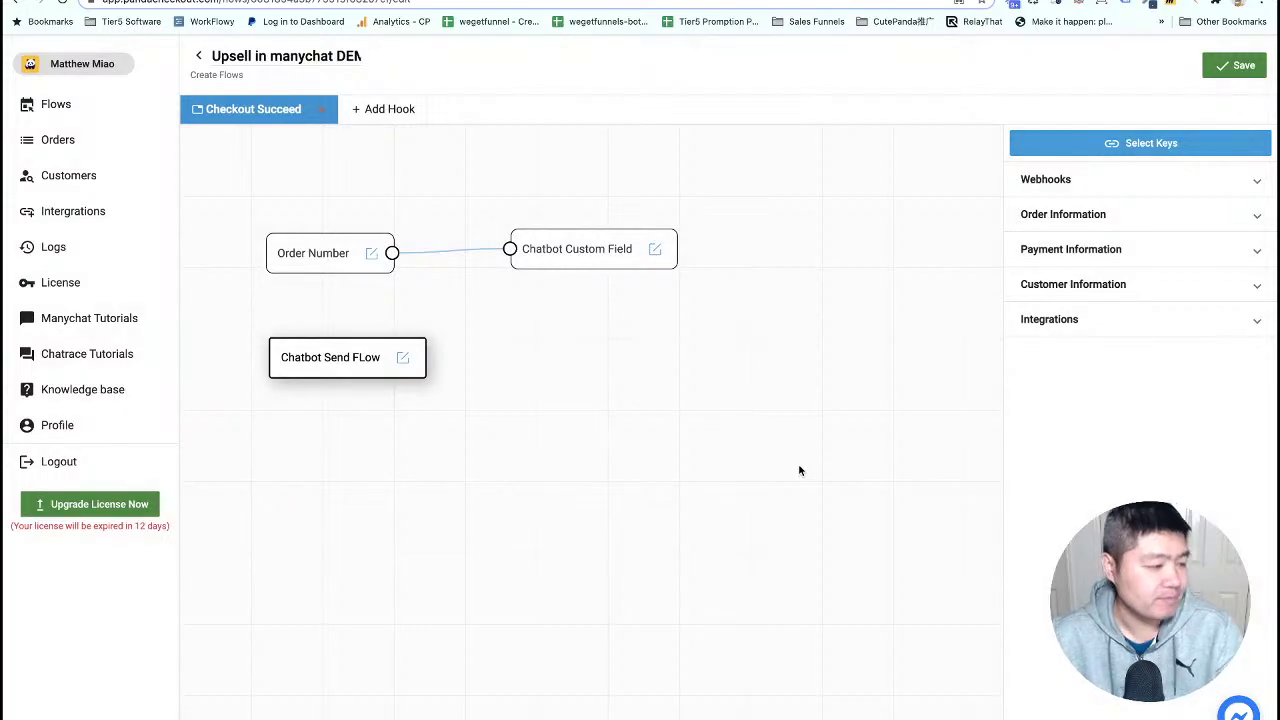
{"action": "left_click", "coordinate": [1243, 68]}
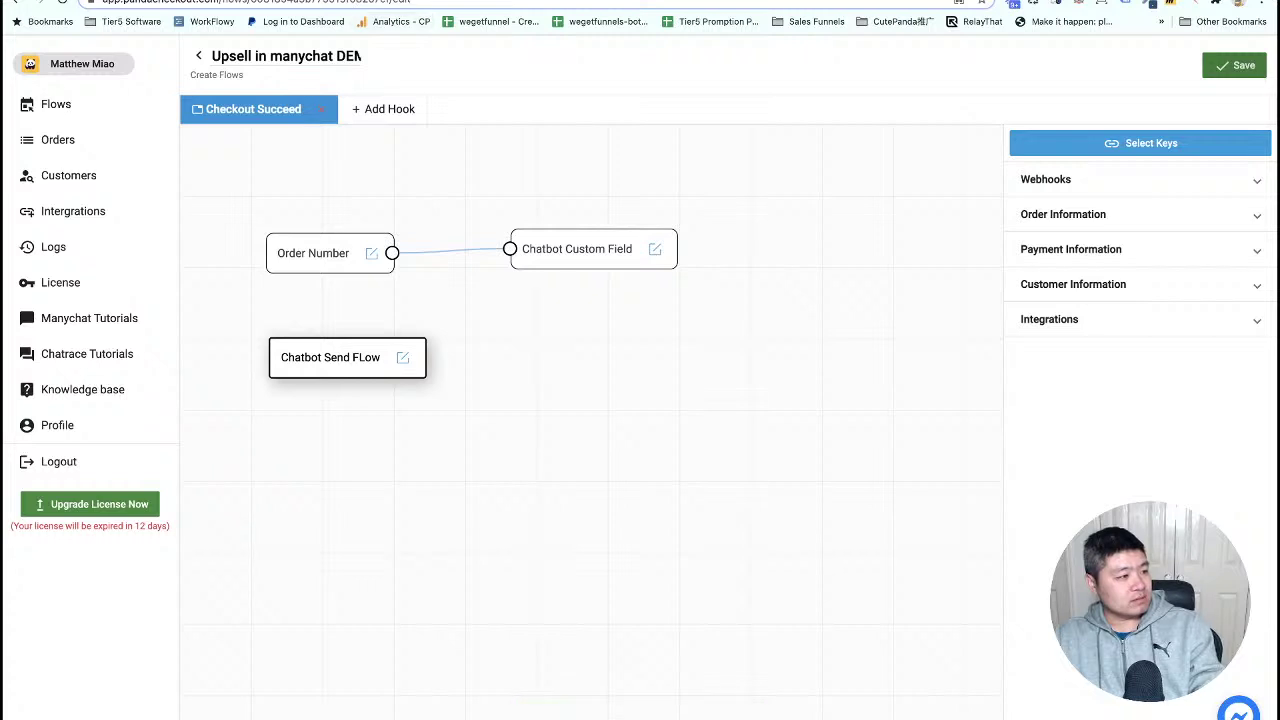
{"action": "key", "text": "ctrl+Tab"}
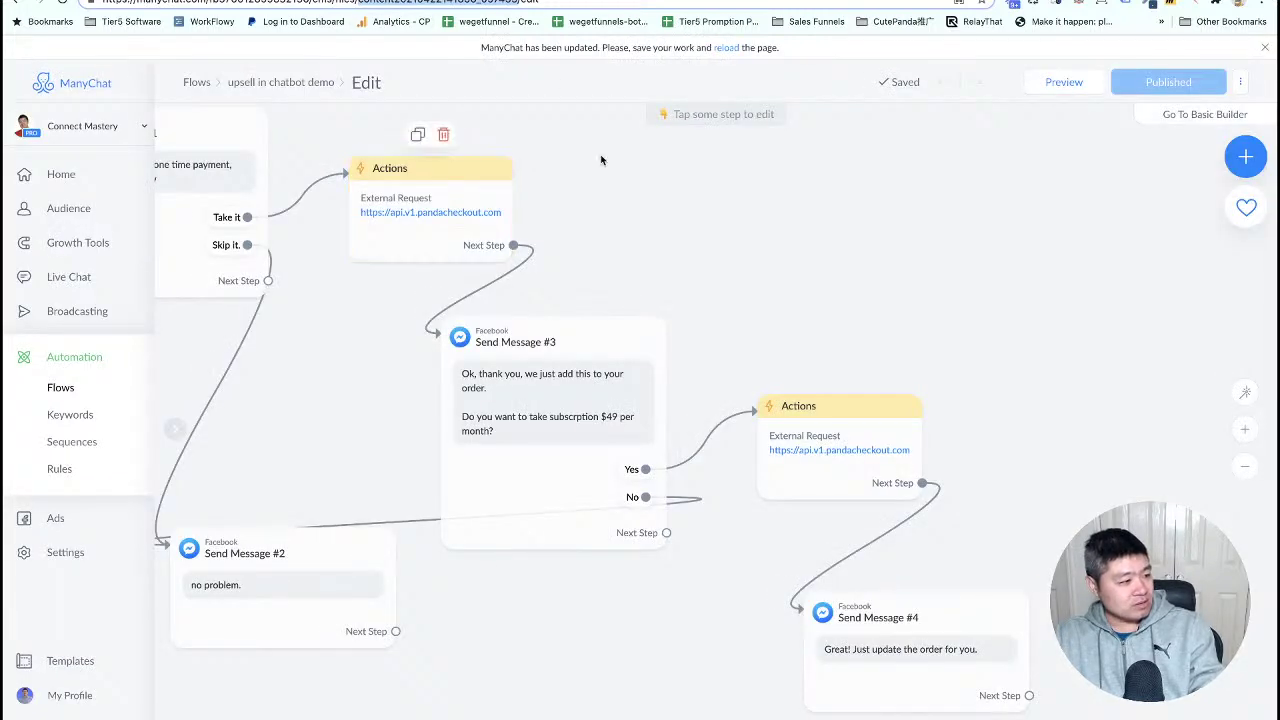
- Open the body of the Dynamic Checkout links flow's external request for editing
{"action": "left_click", "coordinate": [288, 84]}
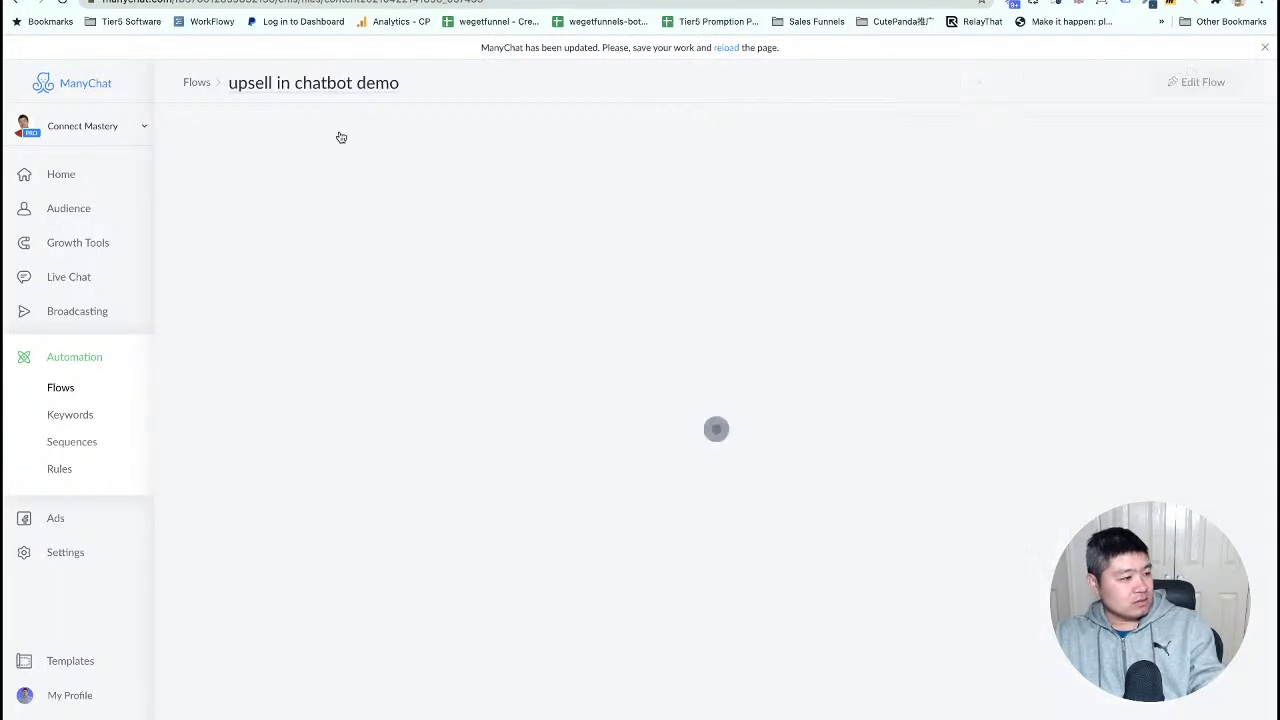
{"action": "left_click", "coordinate": [194, 83]}
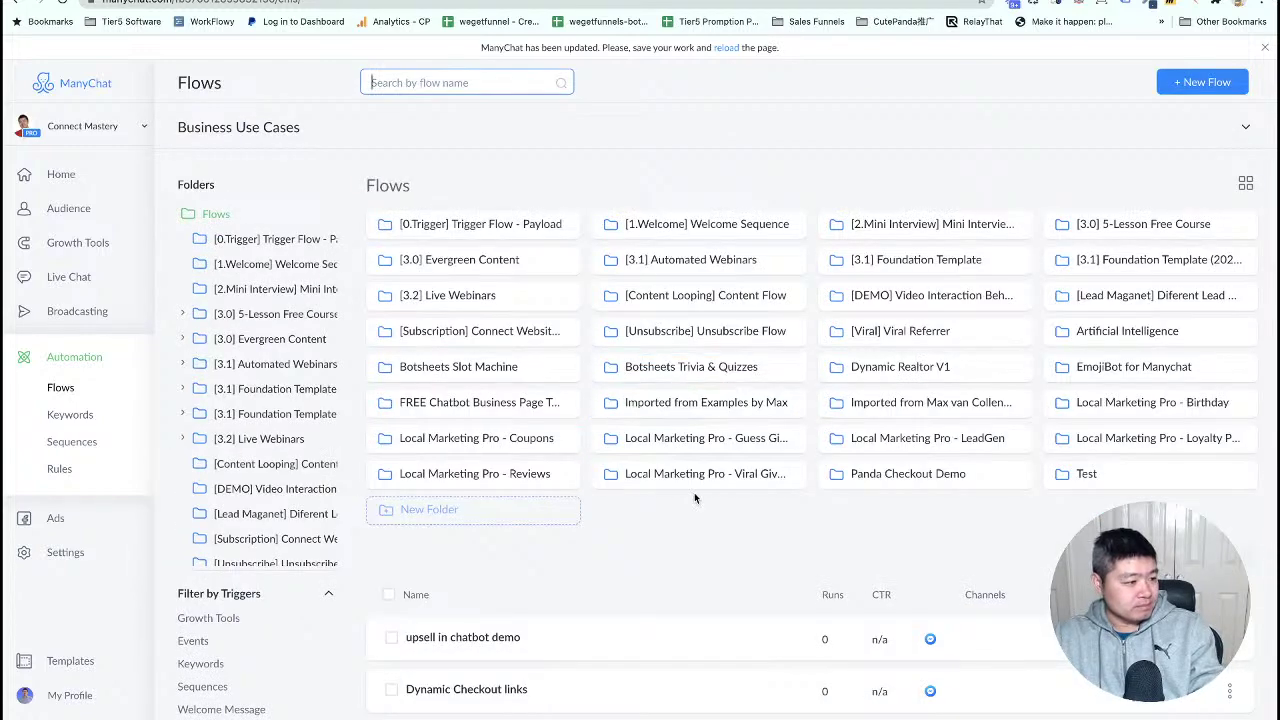
{"action": "scroll", "coordinate": [520, 555], "scroll_direction": "down", "scroll_amount": 3}
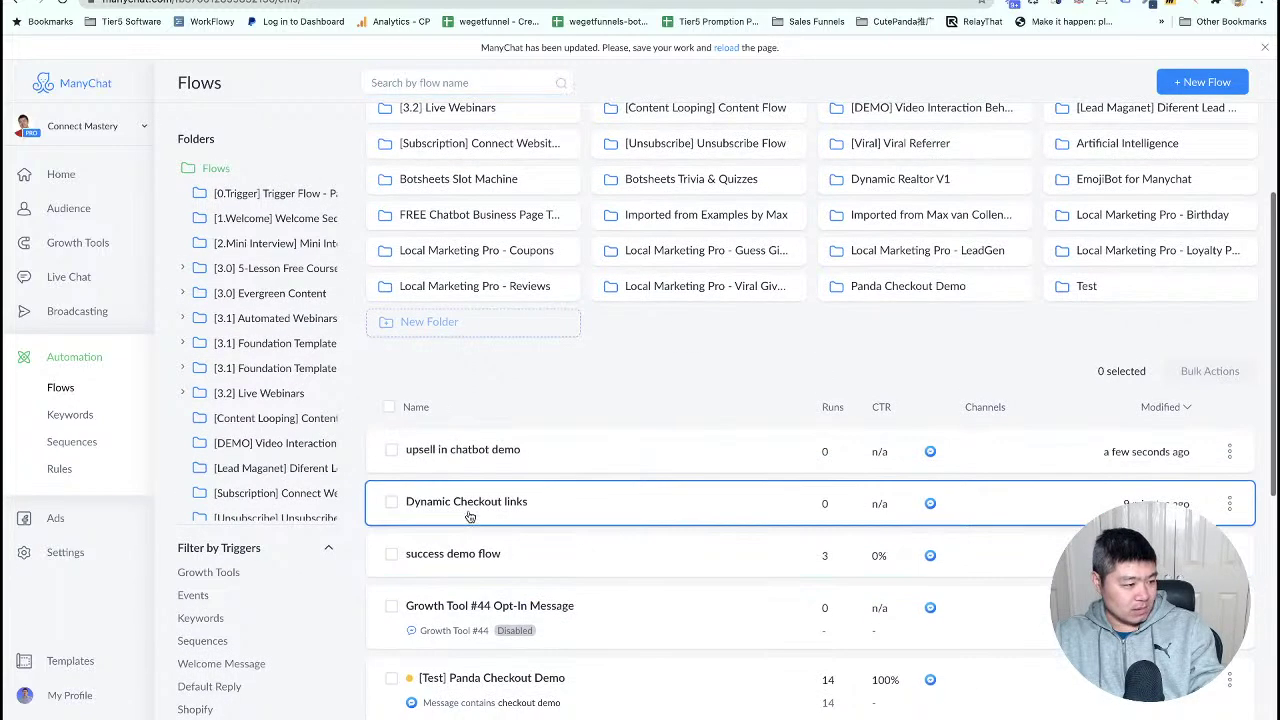
{"action": "left_click", "coordinate": [460, 505]}
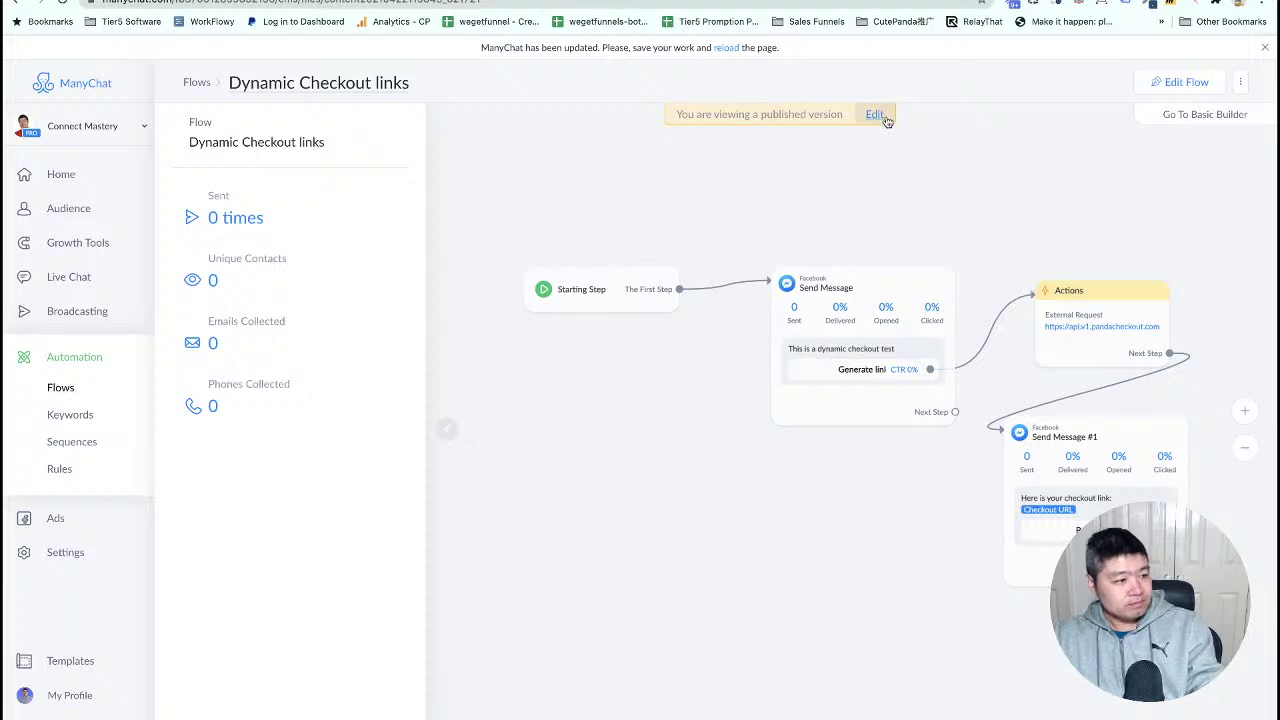
{"action": "left_click", "coordinate": [880, 118]}
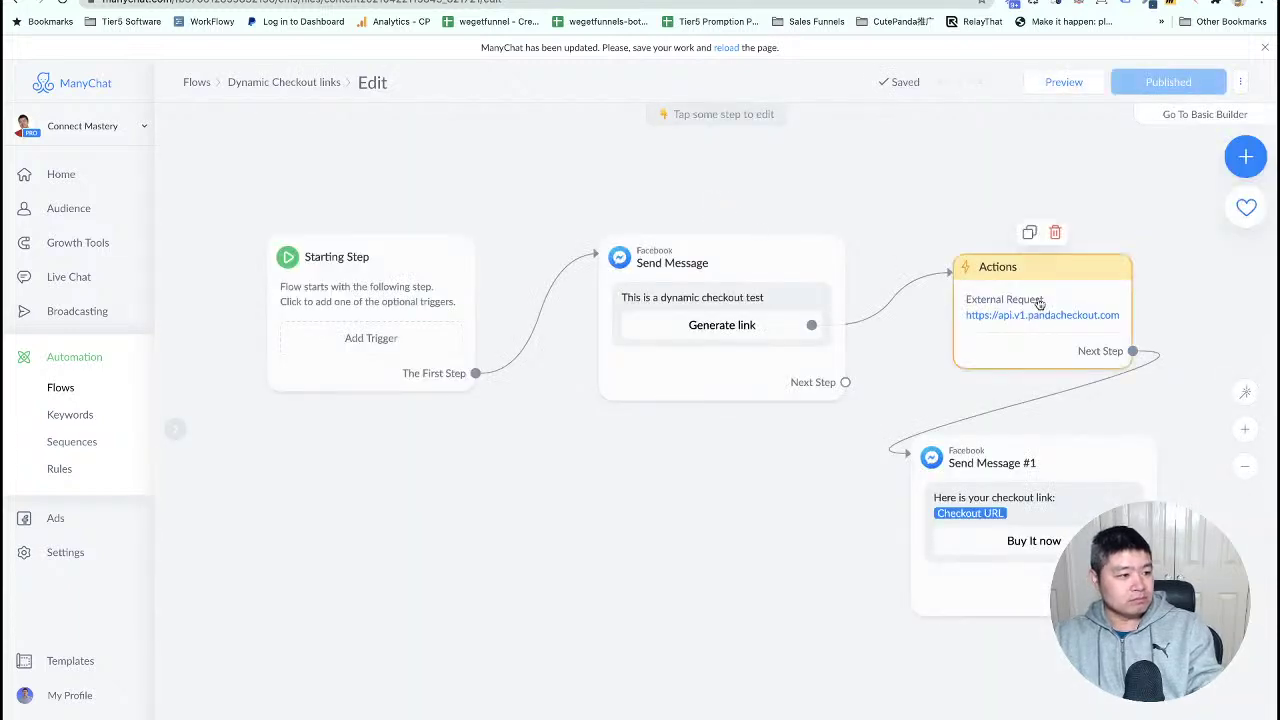
{"action": "left_click", "coordinate": [1040, 302]}
{"action": "left_click", "coordinate": [322, 218]}
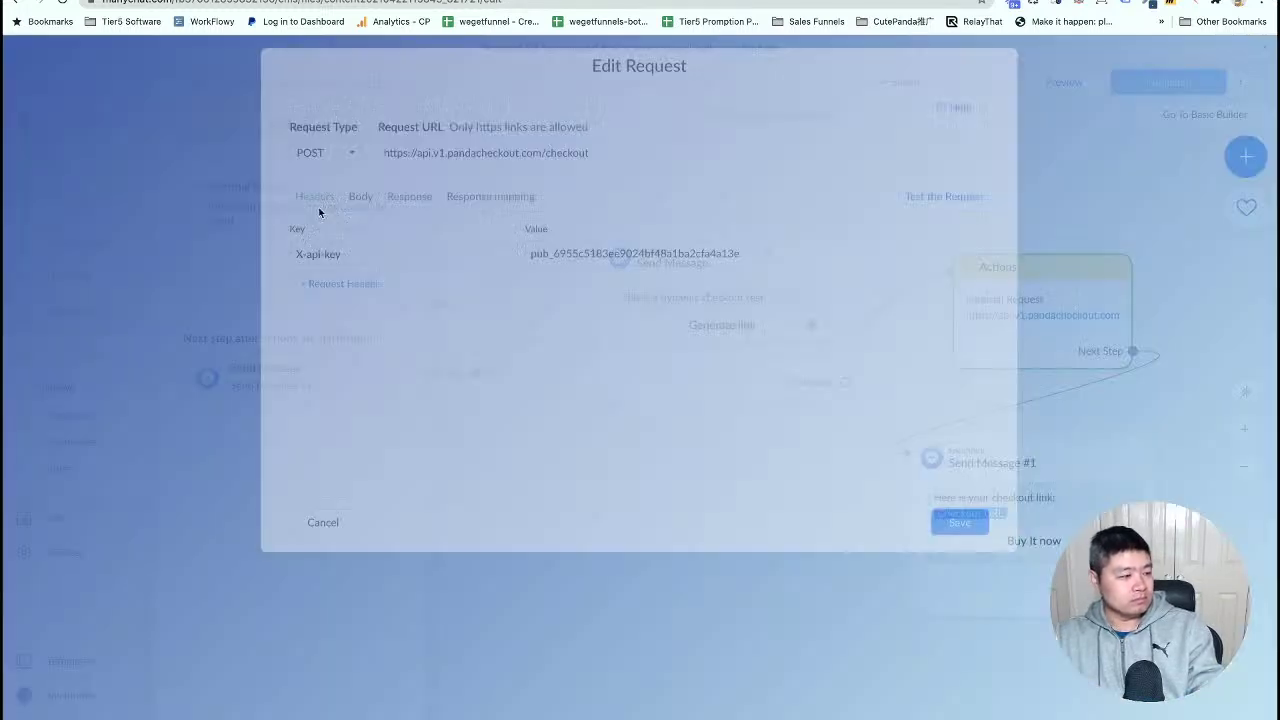
{"action": "left_click", "coordinate": [359, 210]}
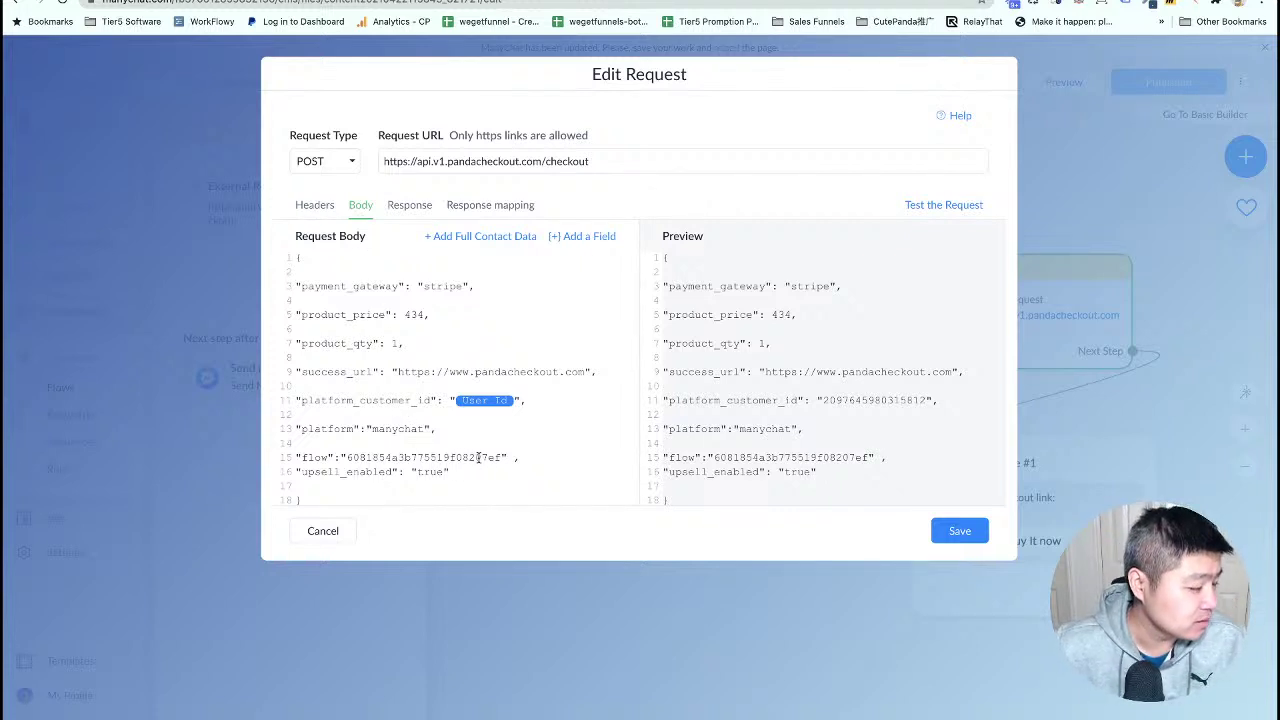
- Check the body's flow ID against Panda Checkout's Flows list and save the request
{"action": "left_click_drag", "start_coordinate": [481, 457], "coordinate": [503, 457]}
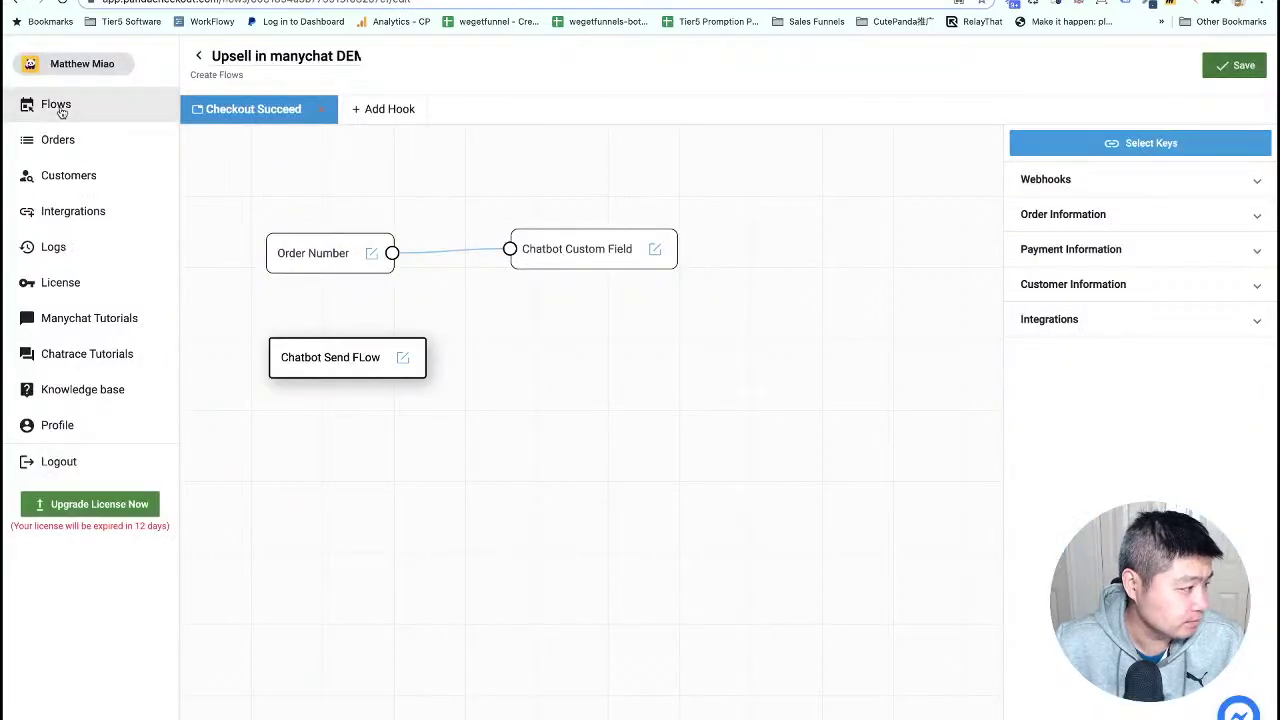
{"action": "left_click", "coordinate": [58, 108]}
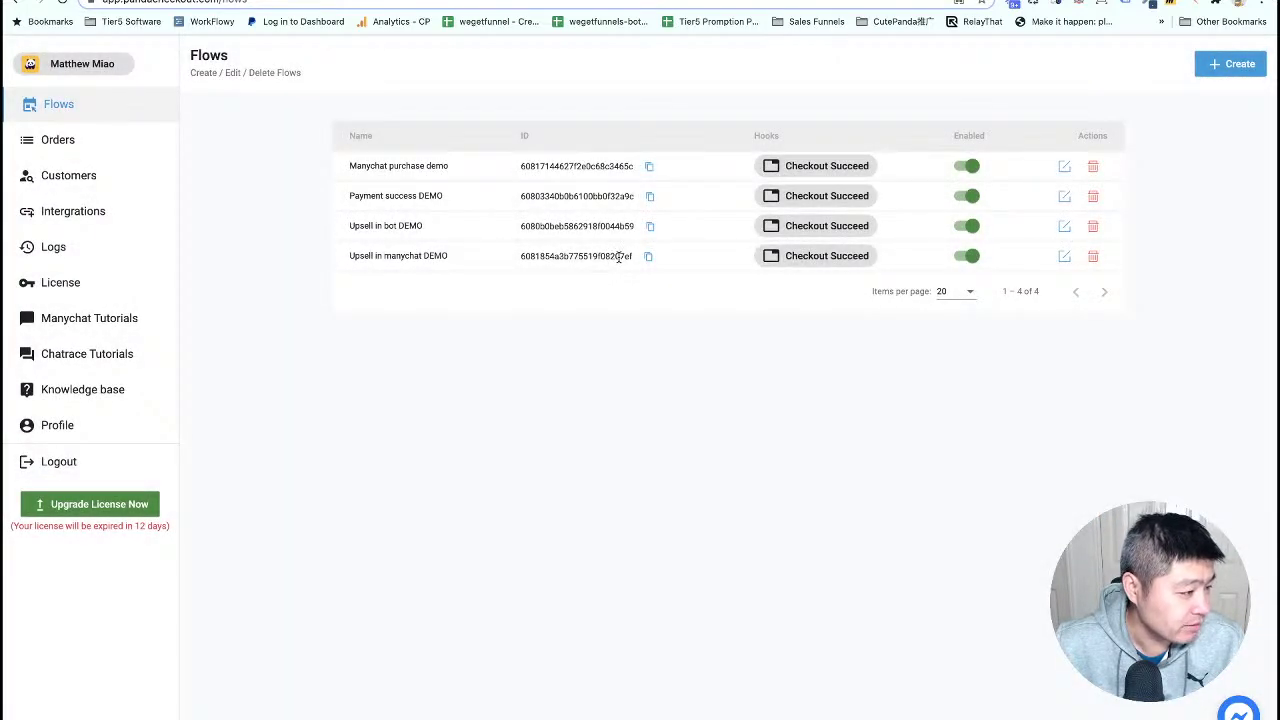
{"action": "left_click", "coordinate": [590, 3]}
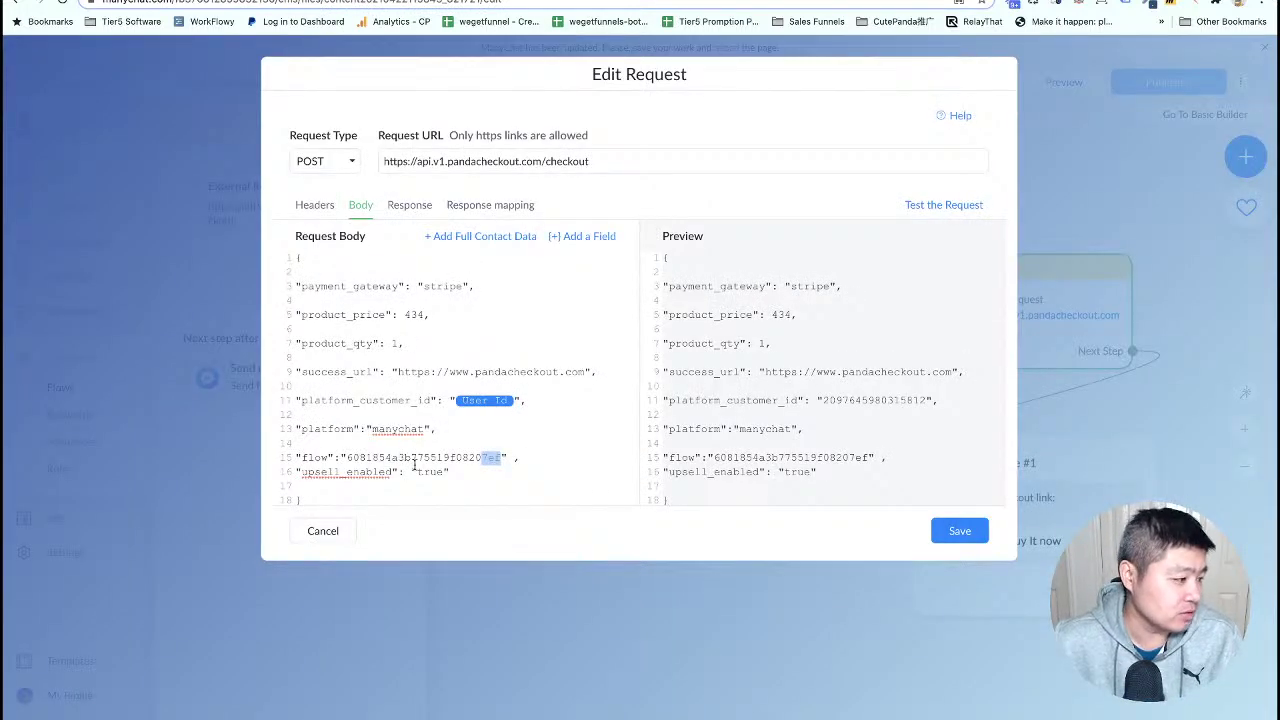
{"action": "left_click", "coordinate": [381, 474]}
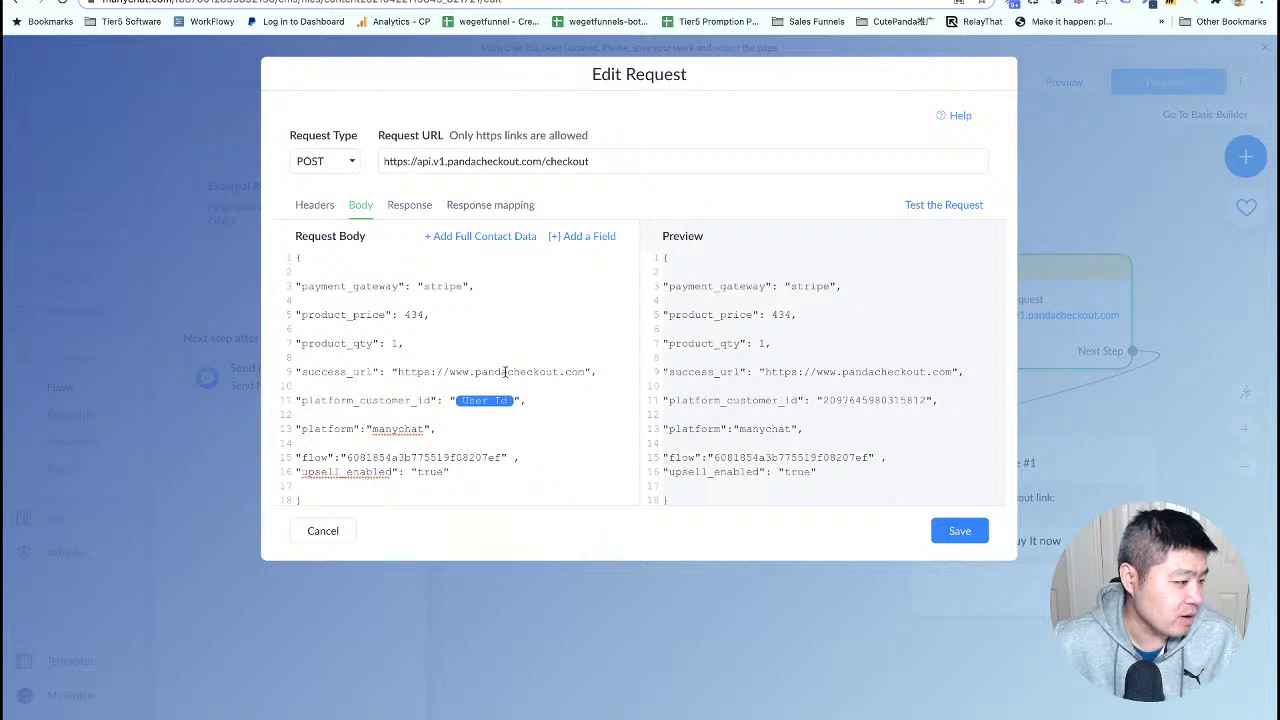
{"action": "left_click", "coordinate": [960, 533]}
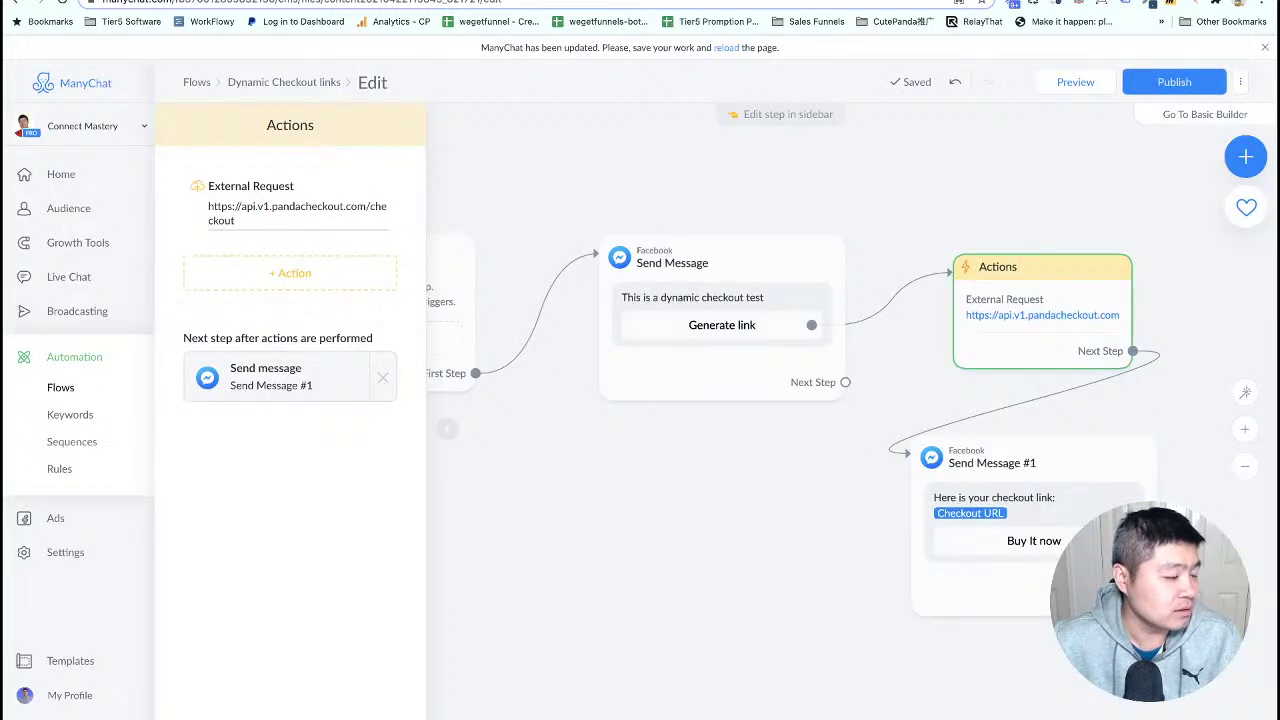
- Review the Upsell in manychat DEMO flow's Chatbot Send Flow node and save the flow
{"action": "key", "text": "ctrl+Tab"}
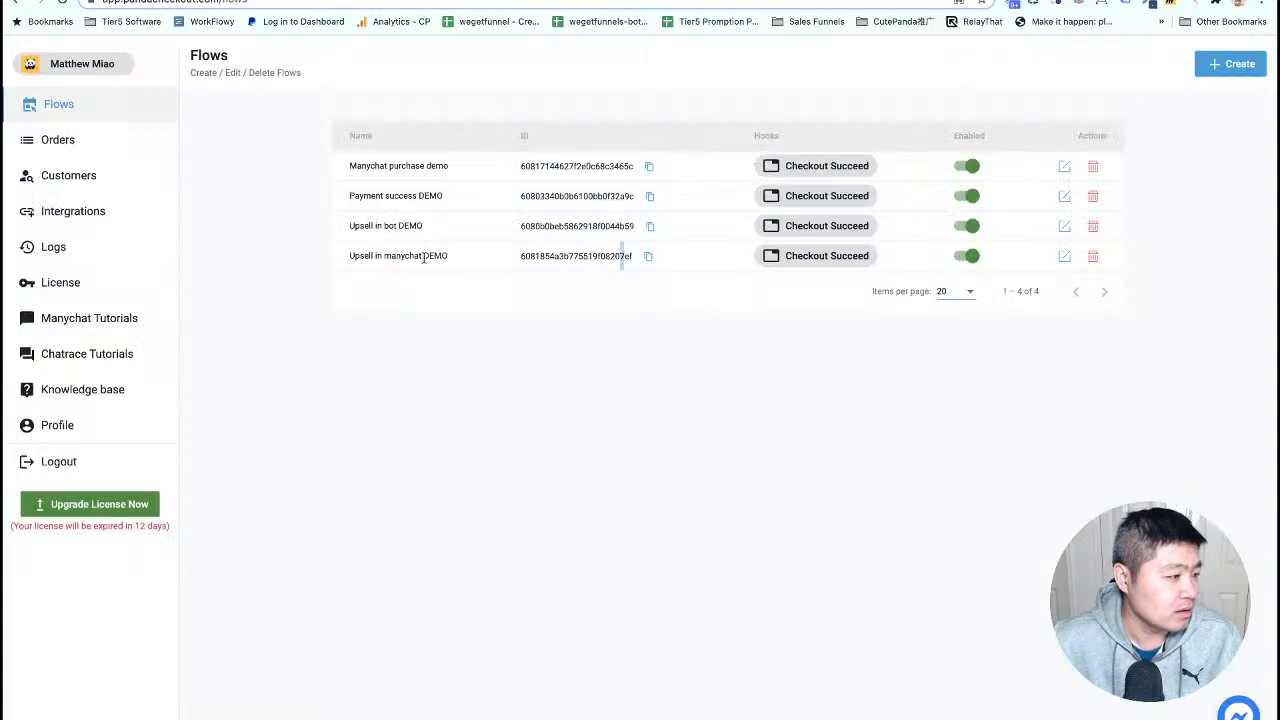
{"action": "left_click", "coordinate": [1063, 256]}
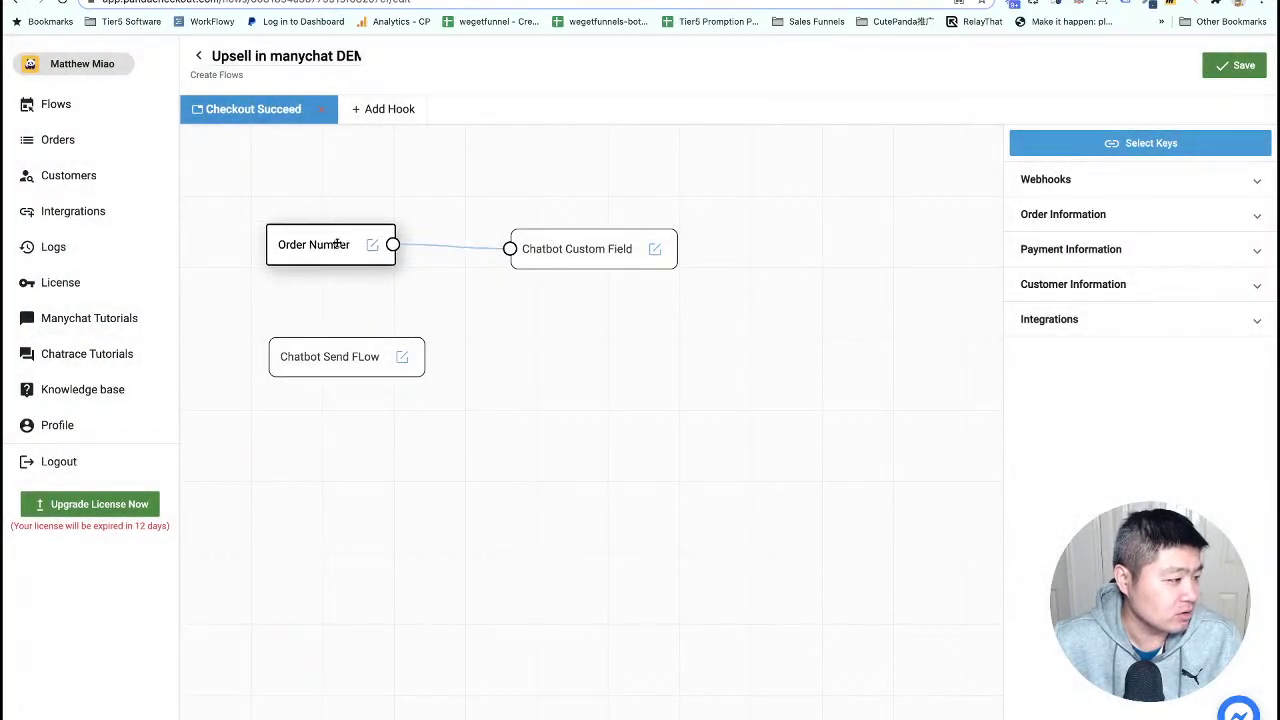
{"action": "left_click_drag", "start_coordinate": [556, 250], "coordinate": [558, 244]}
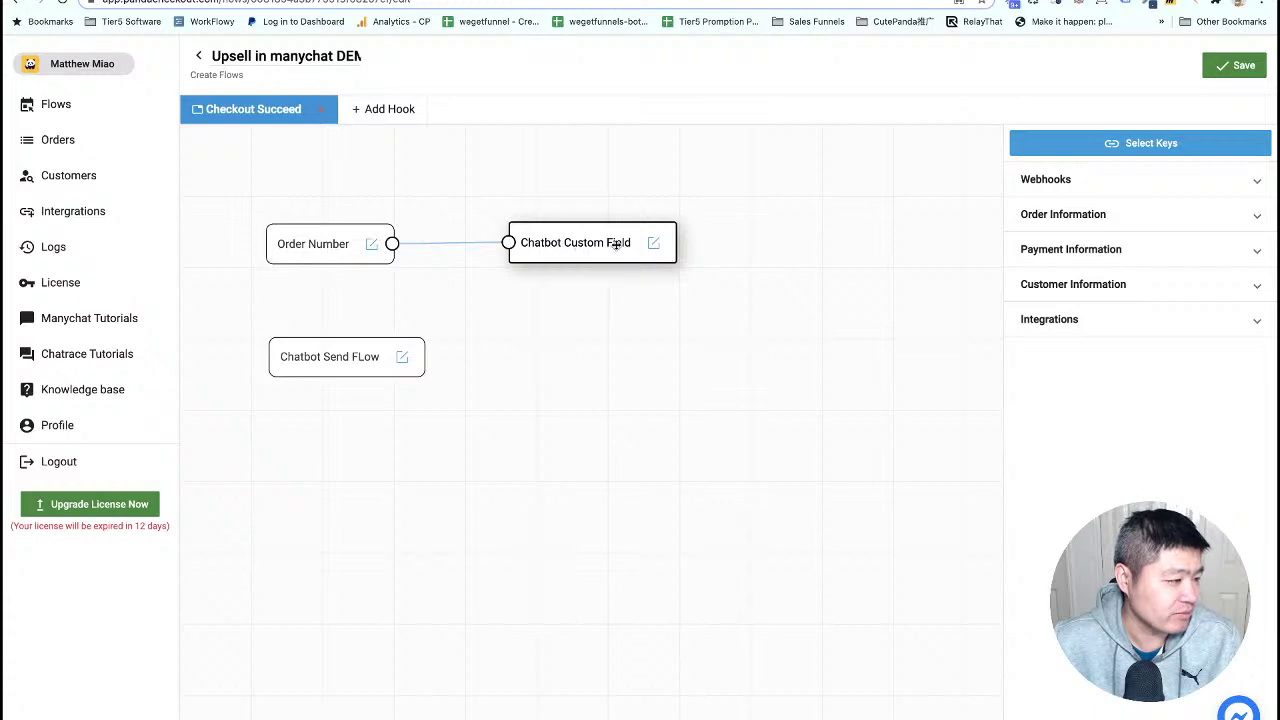
{"action": "left_click", "coordinate": [401, 361]}
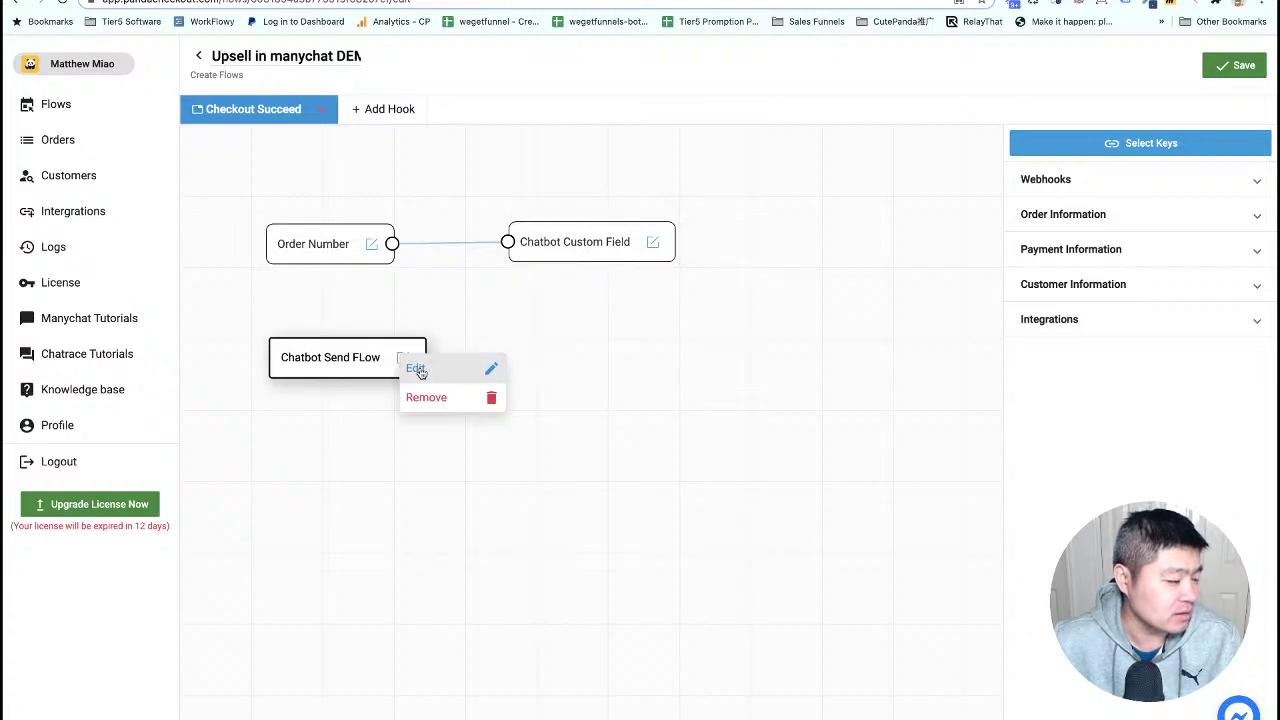
{"action": "left_click", "coordinate": [416, 369]}
{"action": "left_click", "coordinate": [464, 464]}
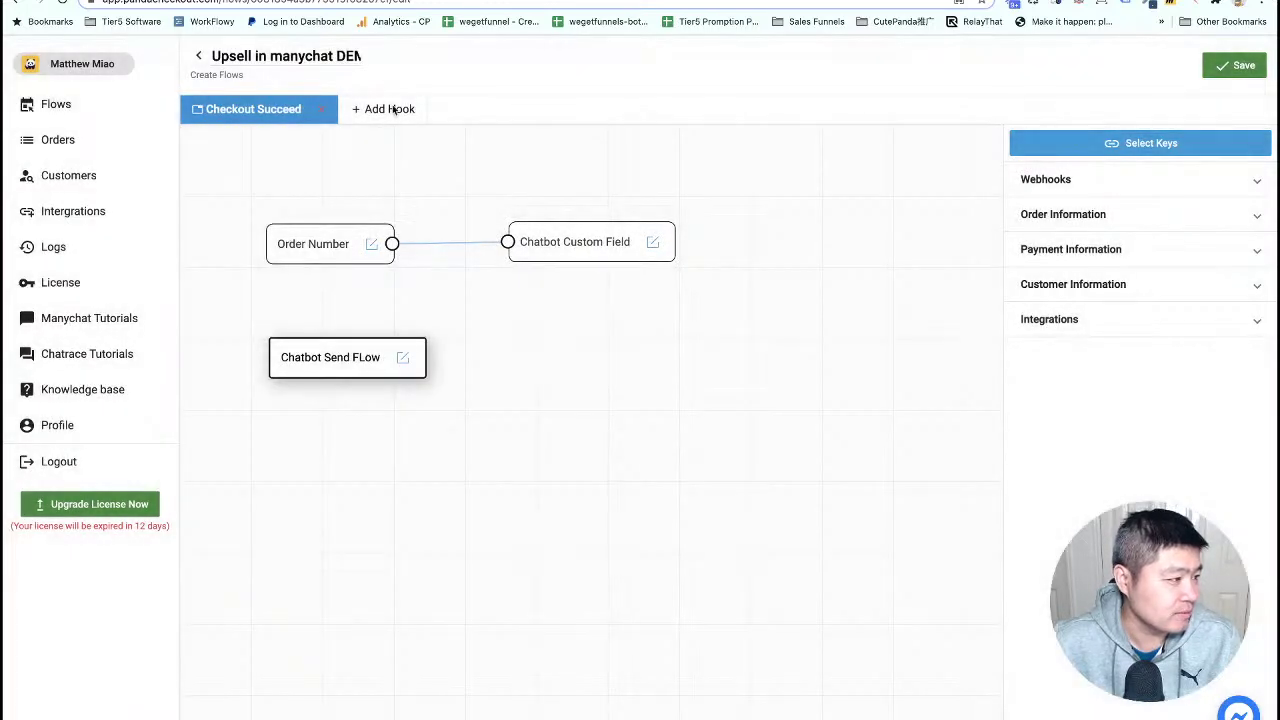
{"action": "left_click", "coordinate": [1226, 66]}
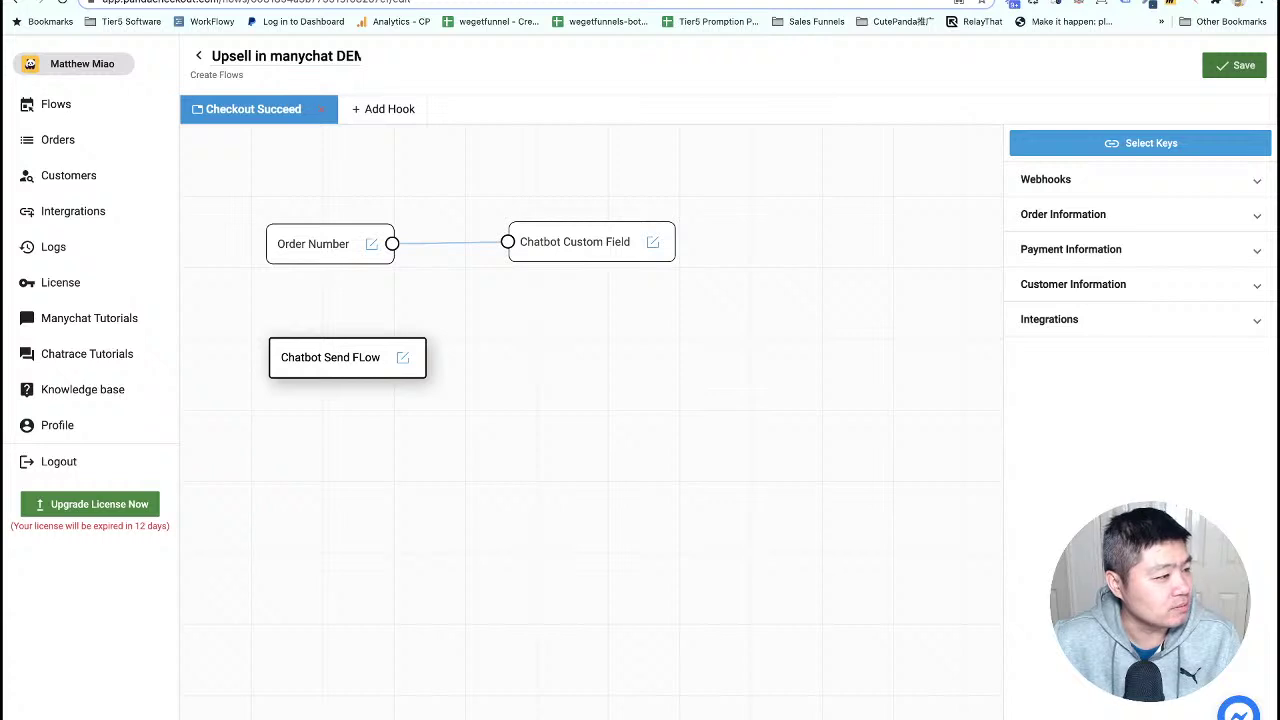
- Publish the Dynamic Checkout links flow in ManyChat, then reload Panda Checkout's Orders page
{"action": "left_click", "coordinate": [840, 1]}
{"action": "left_click", "coordinate": [1164, 85]}
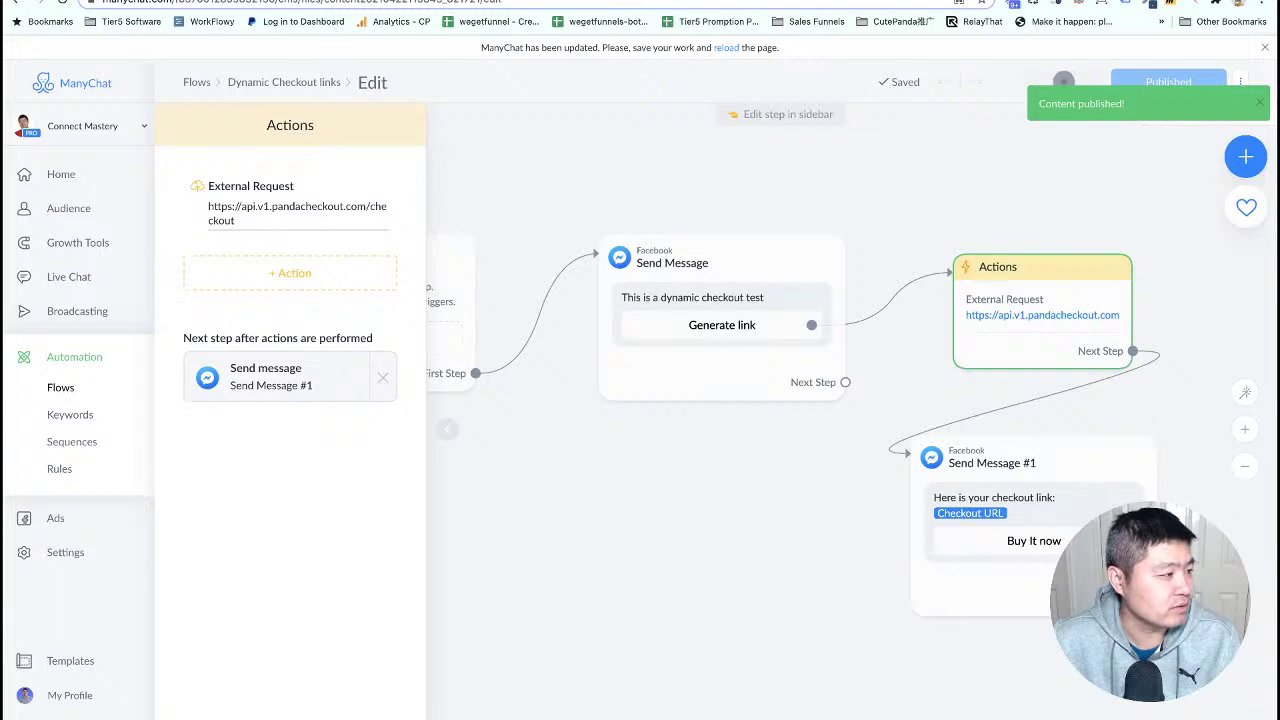
{"action": "left_click", "coordinate": [295, 1]}
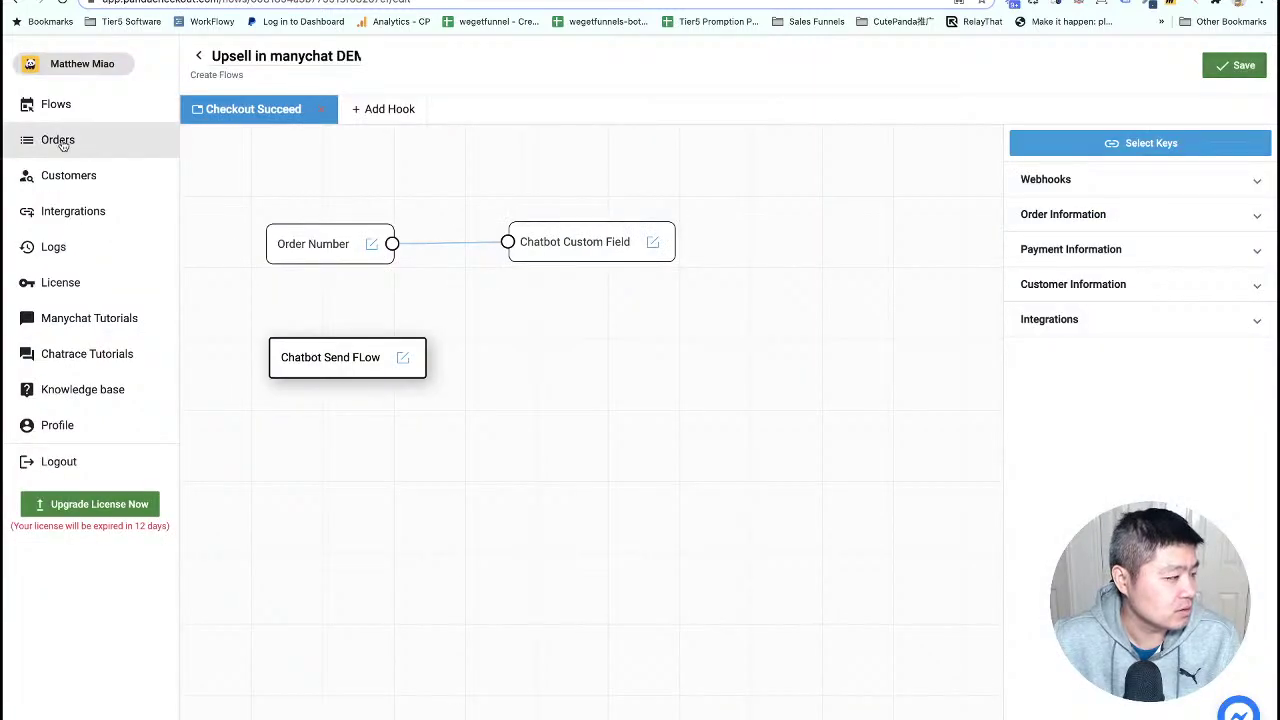
{"action": "left_click", "coordinate": [58, 139]}
{"action": "right_click", "coordinate": [235, 178]}
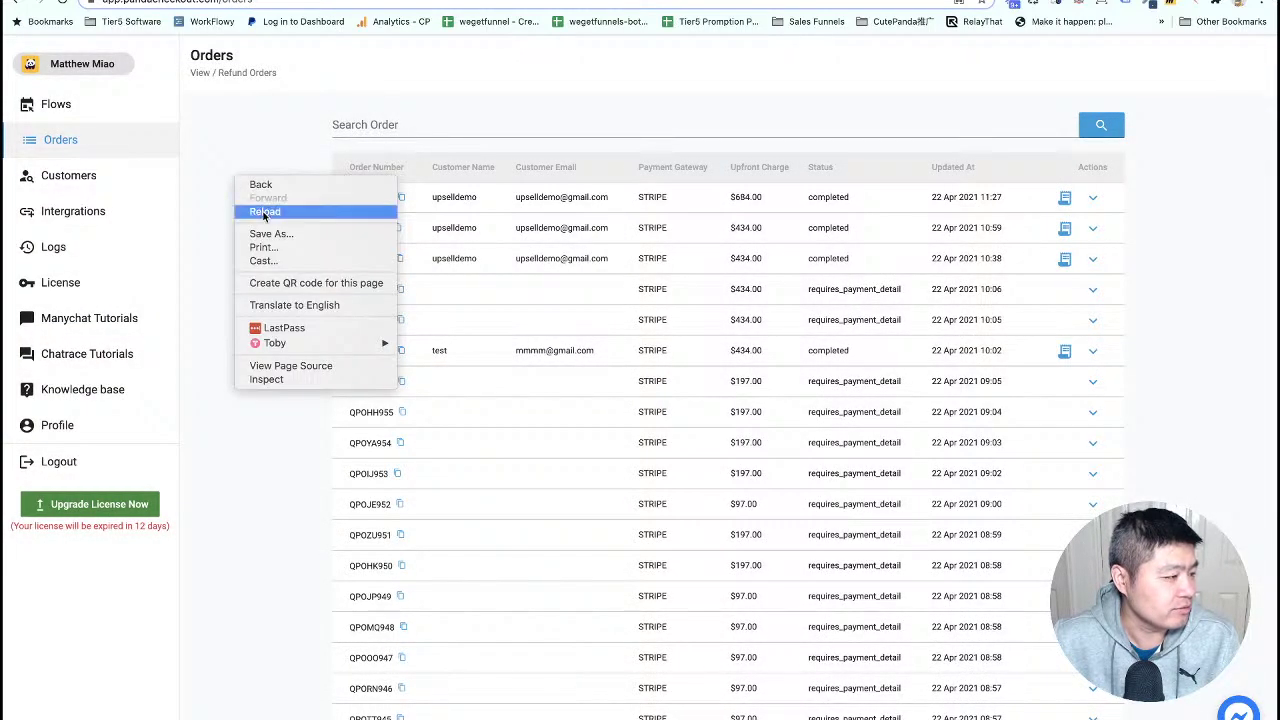
{"action": "left_click", "coordinate": [262, 210]}
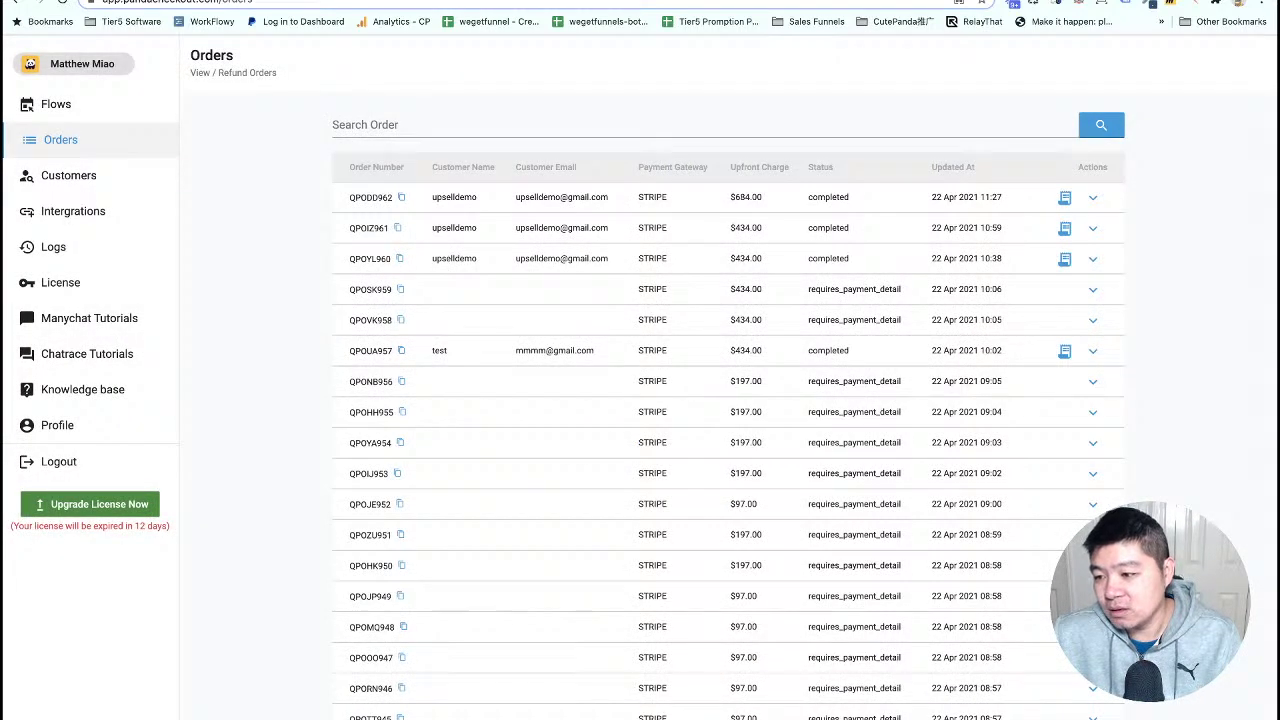
{"action": "key", "text": "super+Tab"}
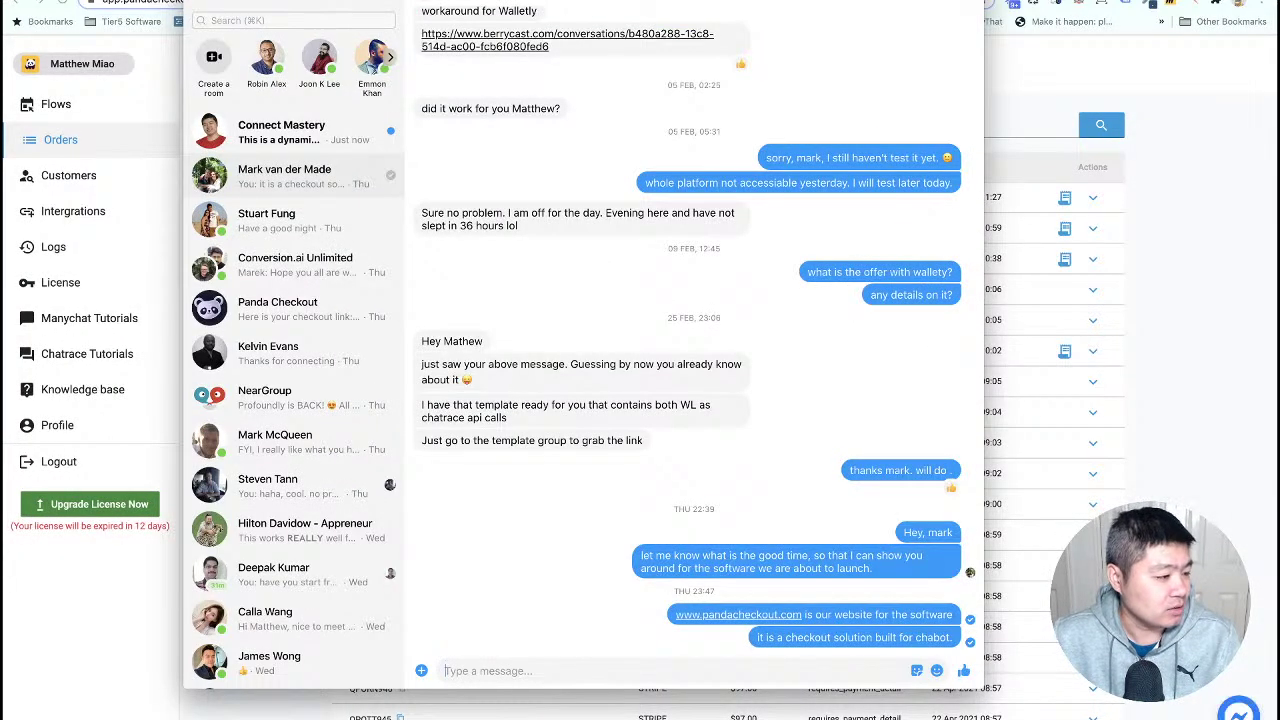
- In the bot chat, generate a new checkout link and open it via Buy It now
{"action": "left_click", "coordinate": [300, 130]}
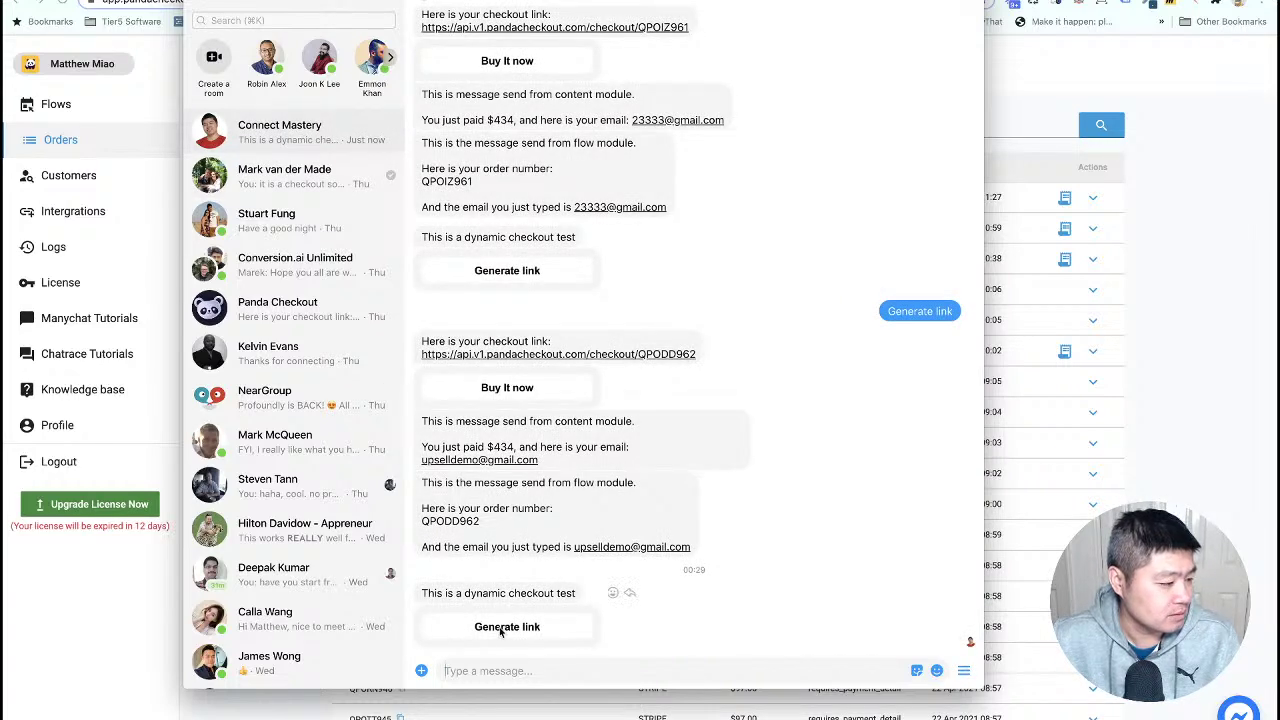
{"action": "left_click", "coordinate": [502, 627]}
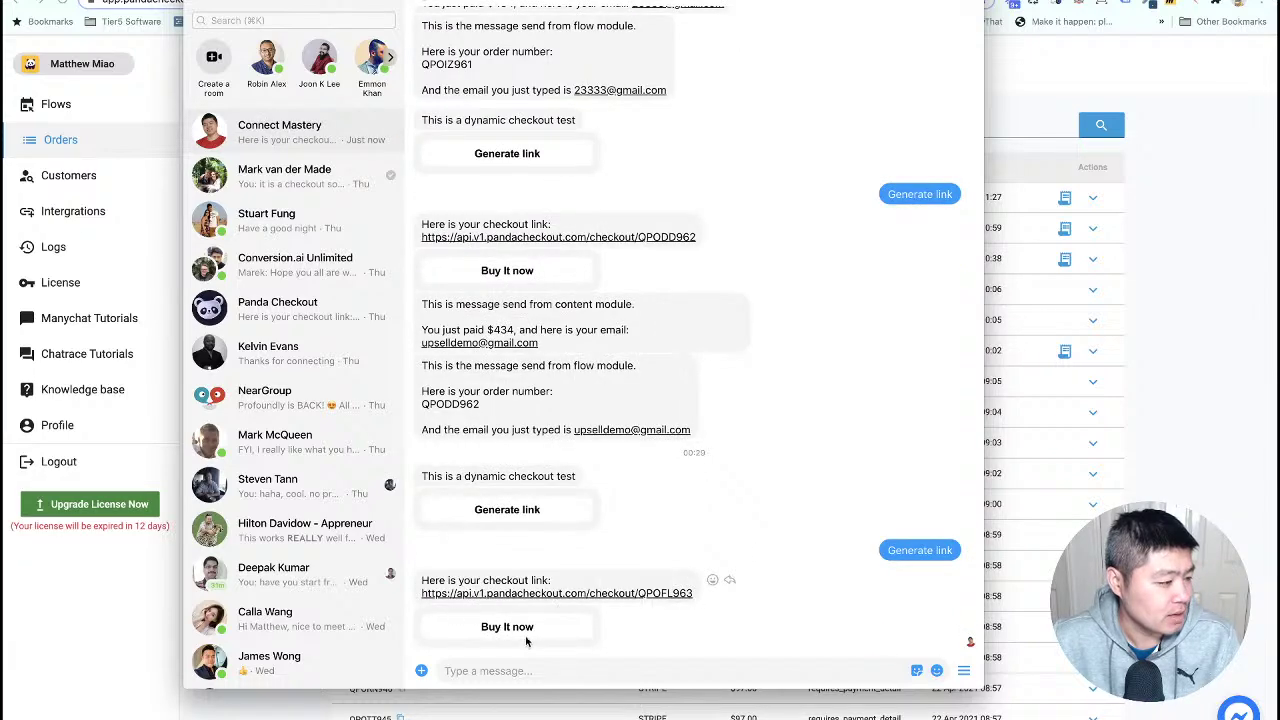
{"action": "left_click", "coordinate": [525, 630]}
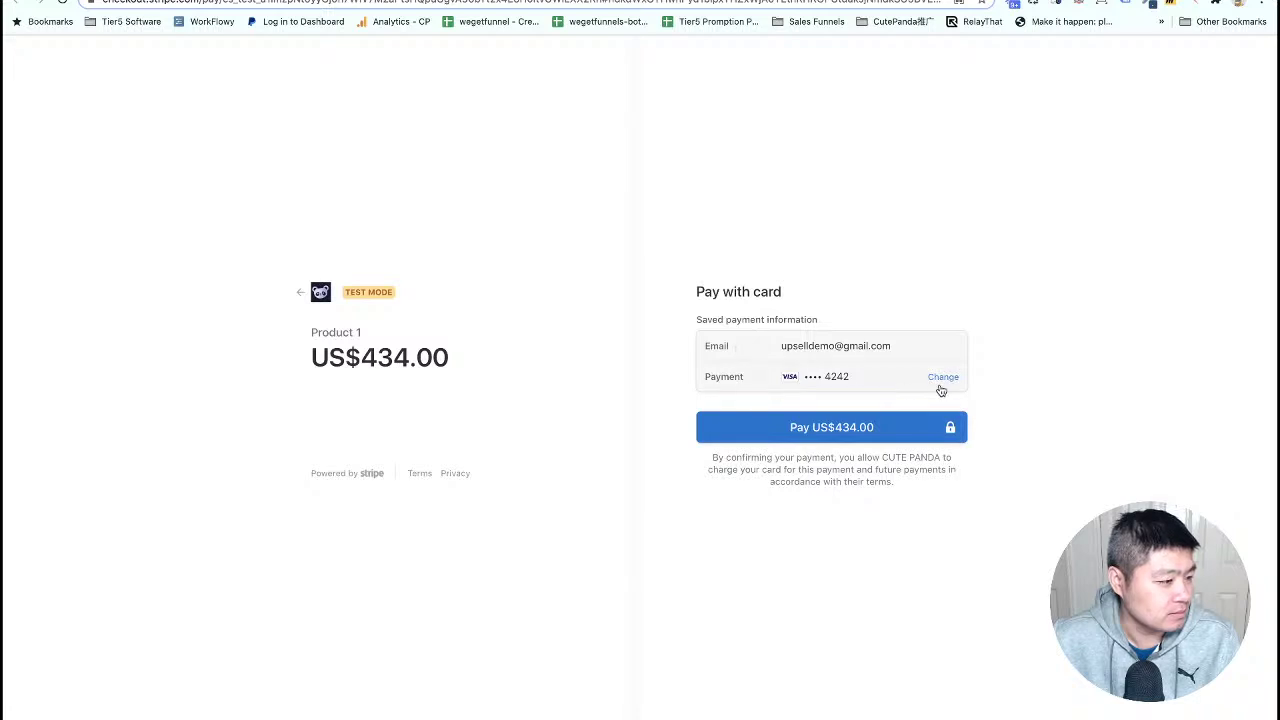
- Pay the US$434.00 checkout with a new email, the 4242 test card, expiry, CVC and cardholder name
{"action": "left_click", "coordinate": [945, 381]}
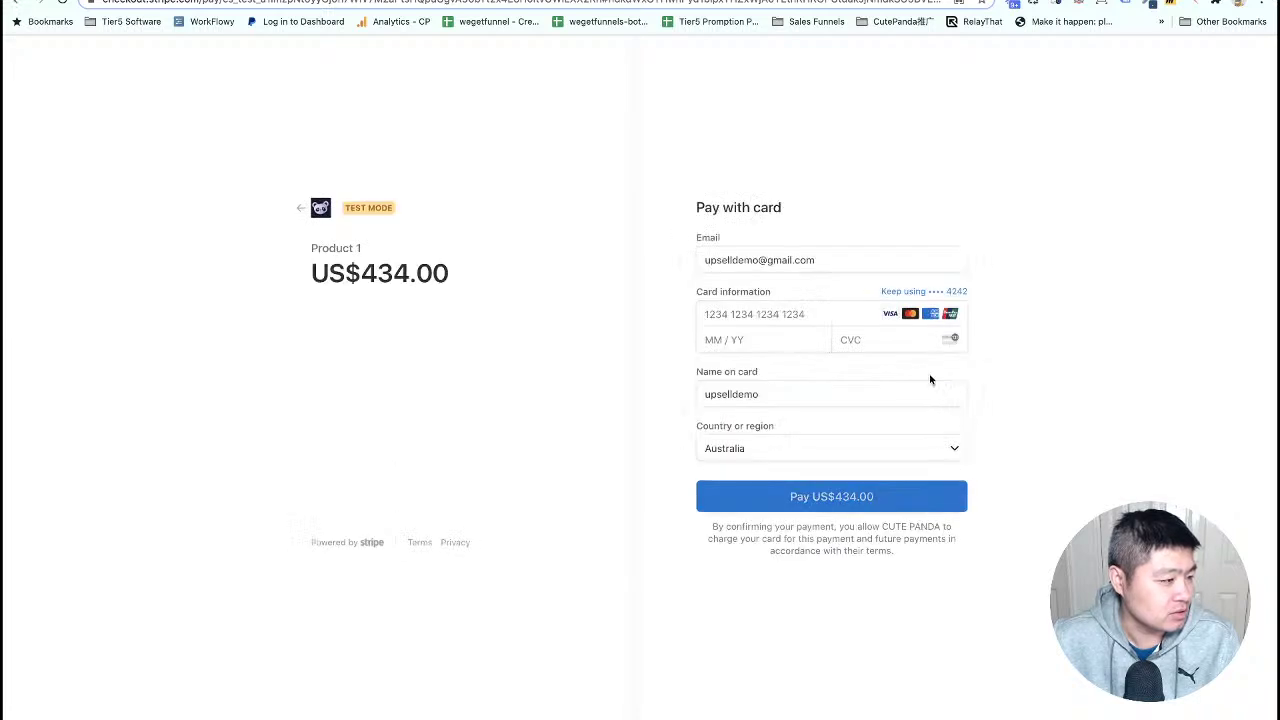
{"action": "left_click", "coordinate": [735, 260]}
{"action": "left_click_drag", "start_coordinate": [755, 260], "coordinate": [689, 260]}
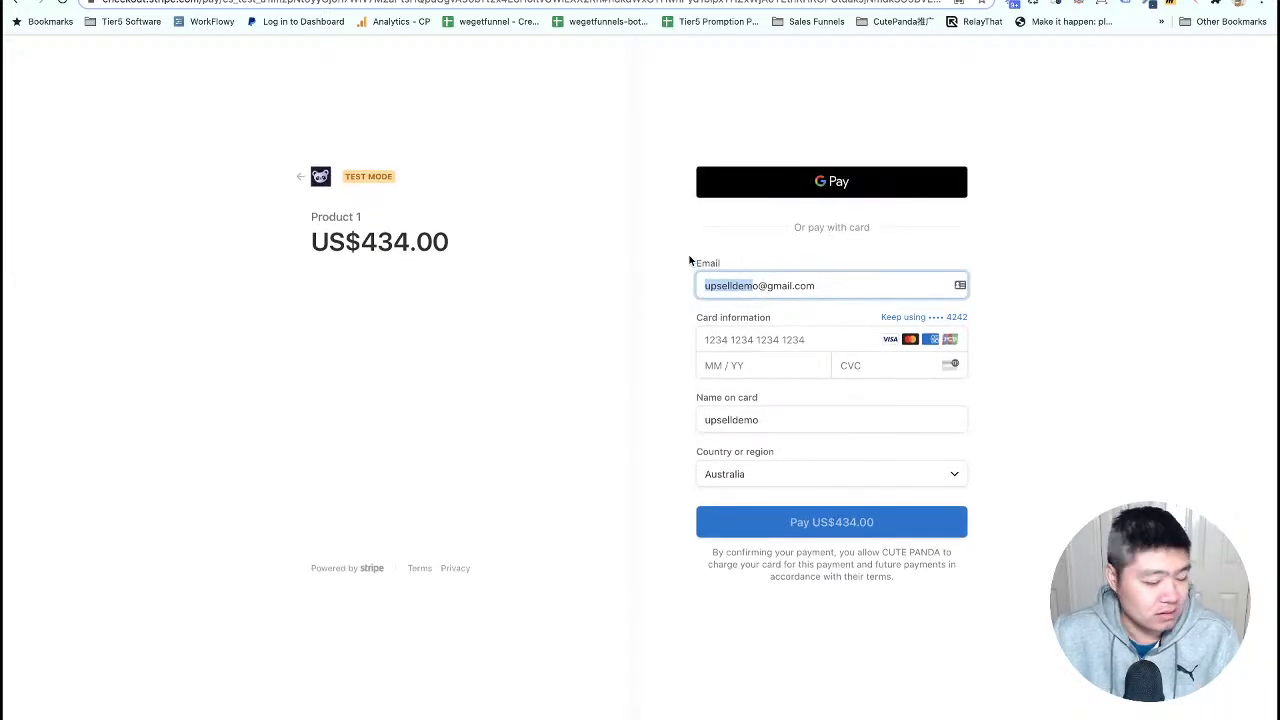
{"action": "key", "text": "BackSpace"}
{"action": "key", "text": "Delete"}
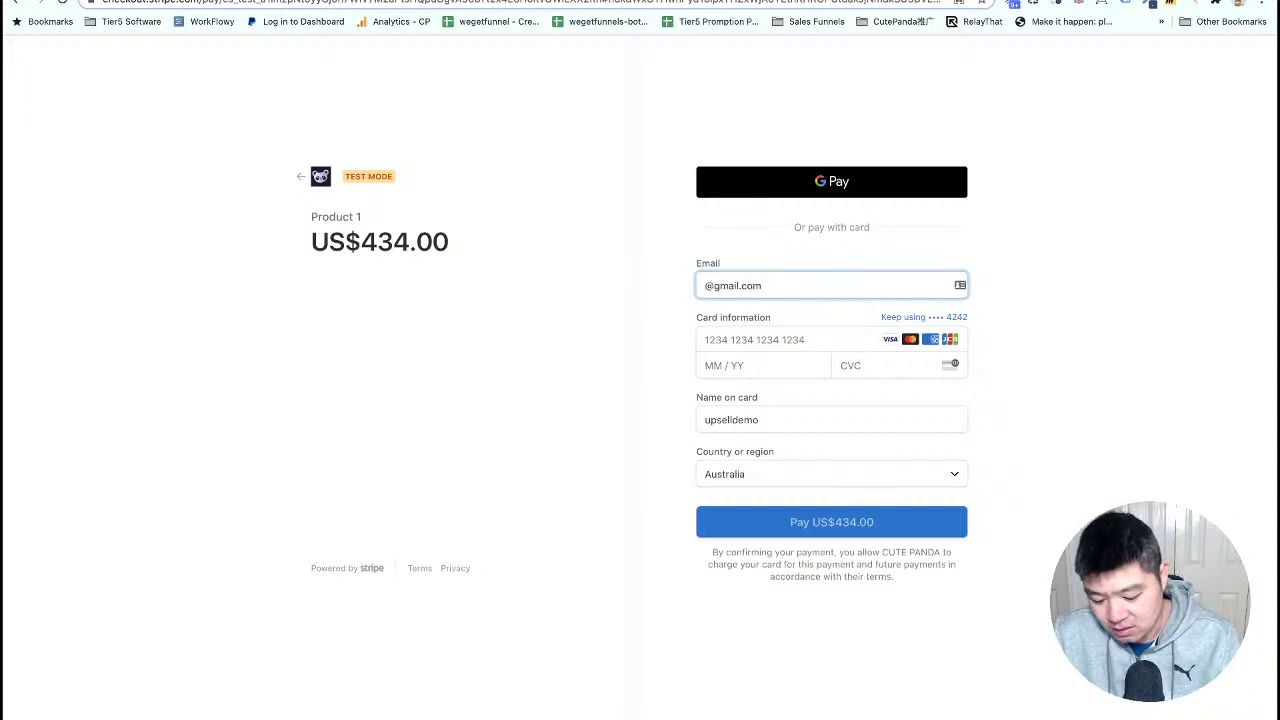
{"action": "type", "text": "lastdemo"}
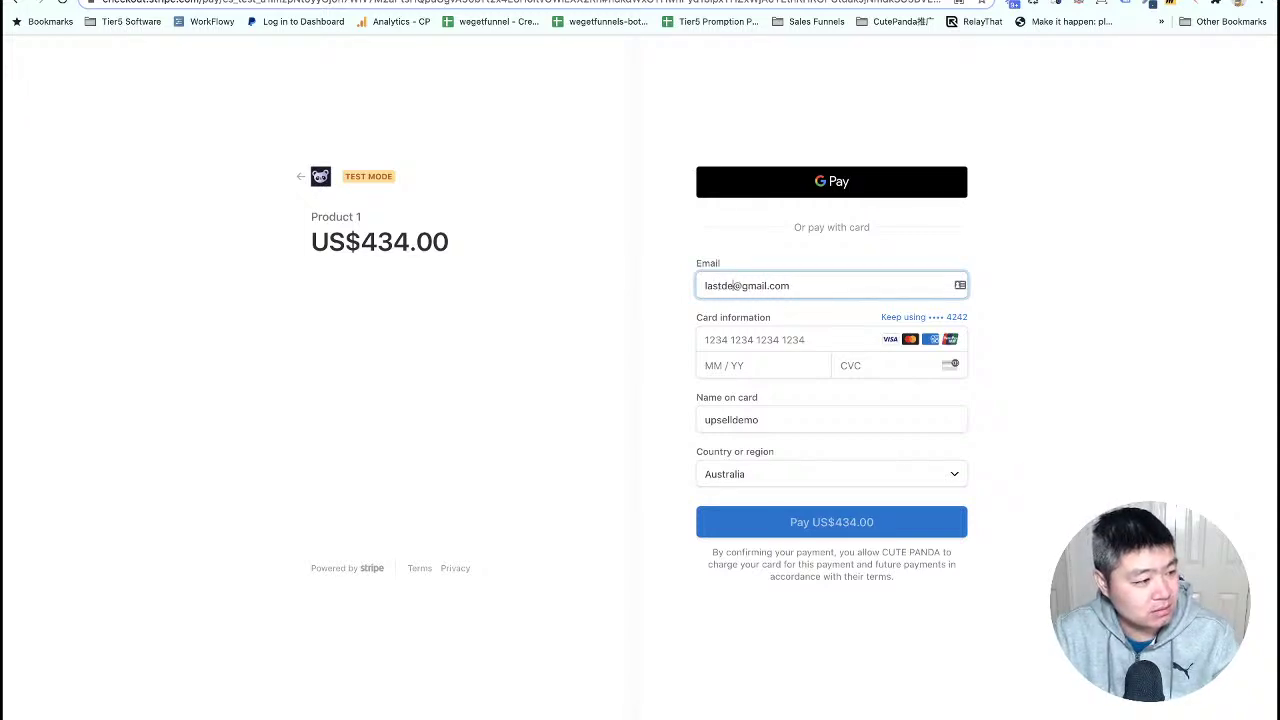
{"action": "key", "text": "Tab"}
{"action": "key", "text": "Tab"}
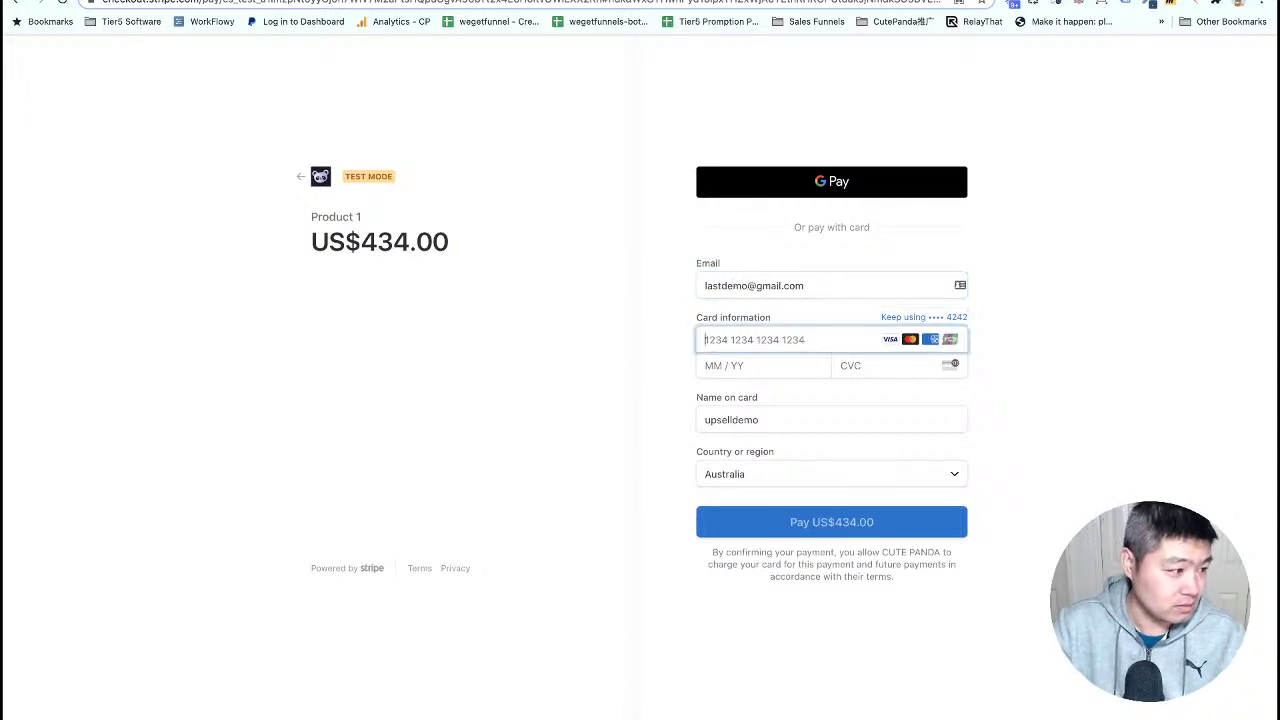
{"action": "type", "text": "42424242"}
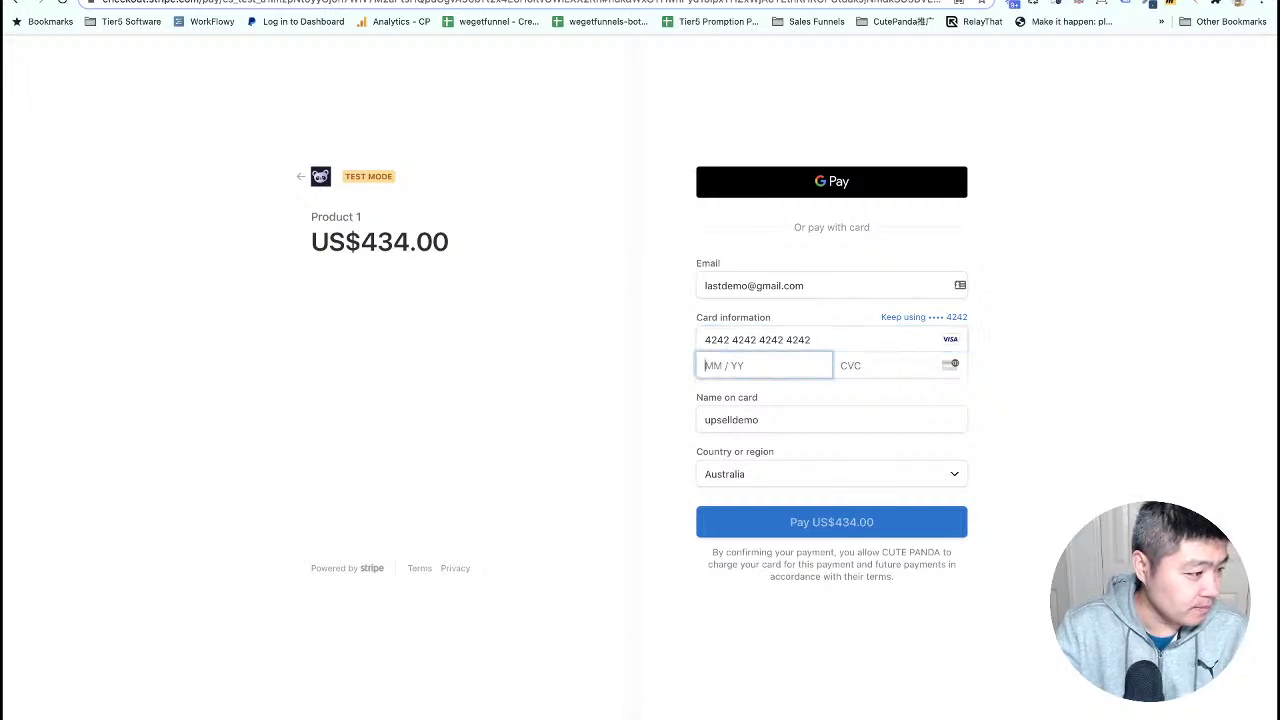
{"action": "type", "text": "424242420222"}
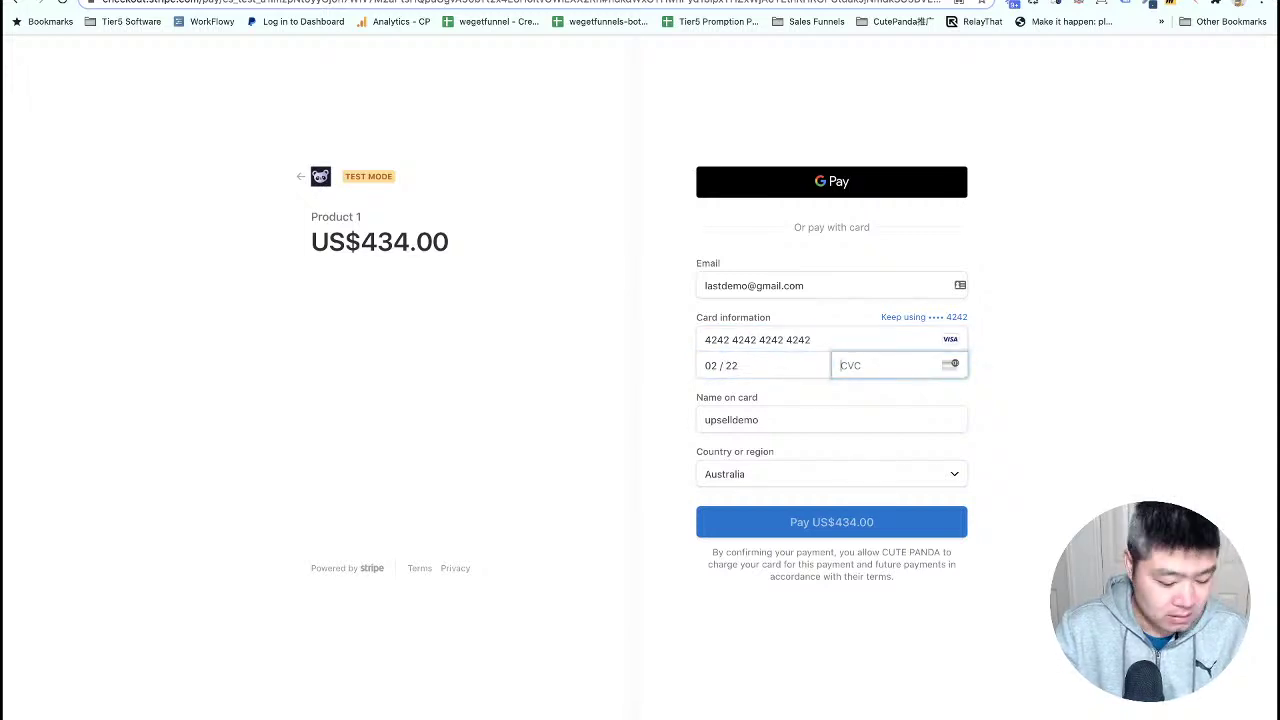
{"action": "type", "text": "222"}
{"action": "key", "text": "Tab"}
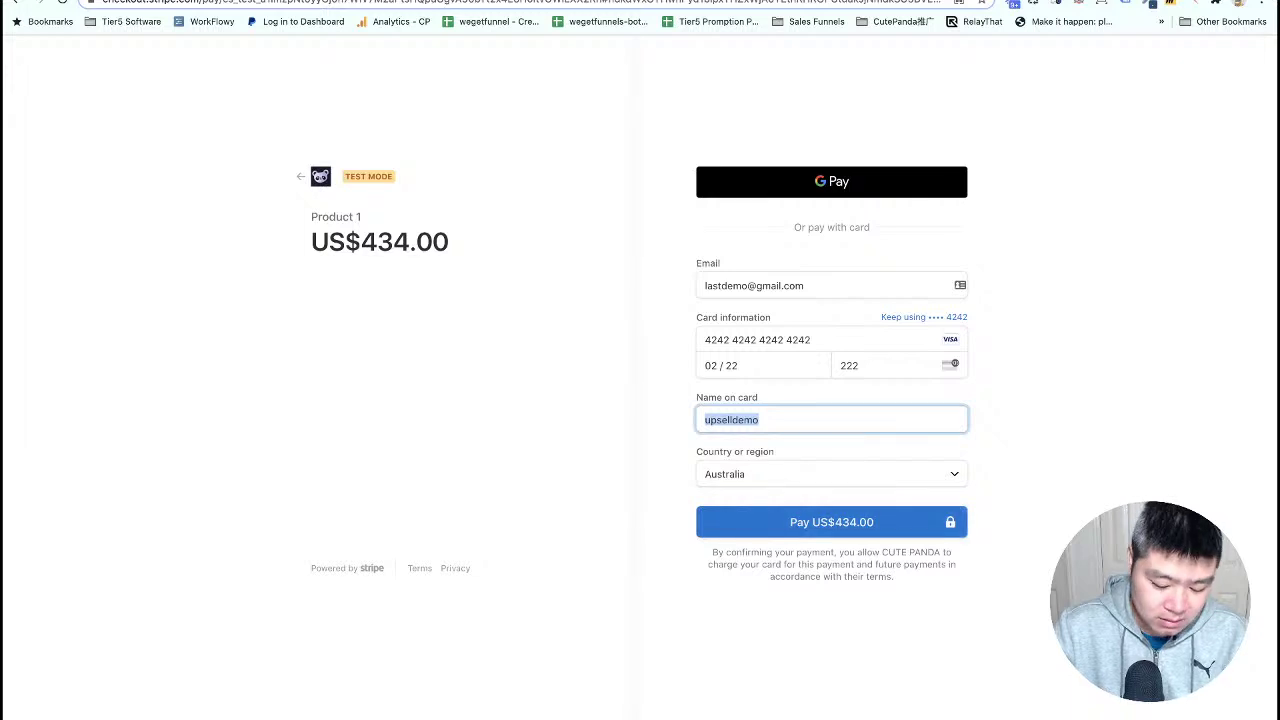
{"action": "type", "text": "lastd"}
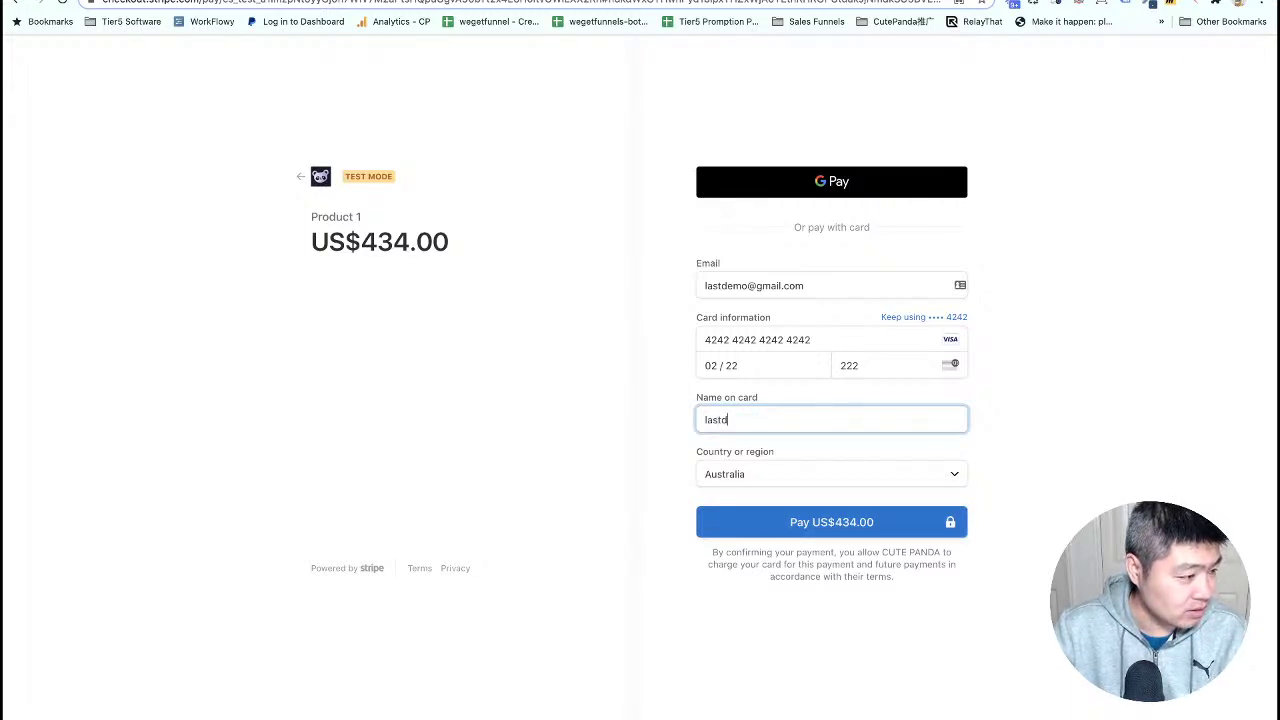
{"action": "type", "text": "emo"}
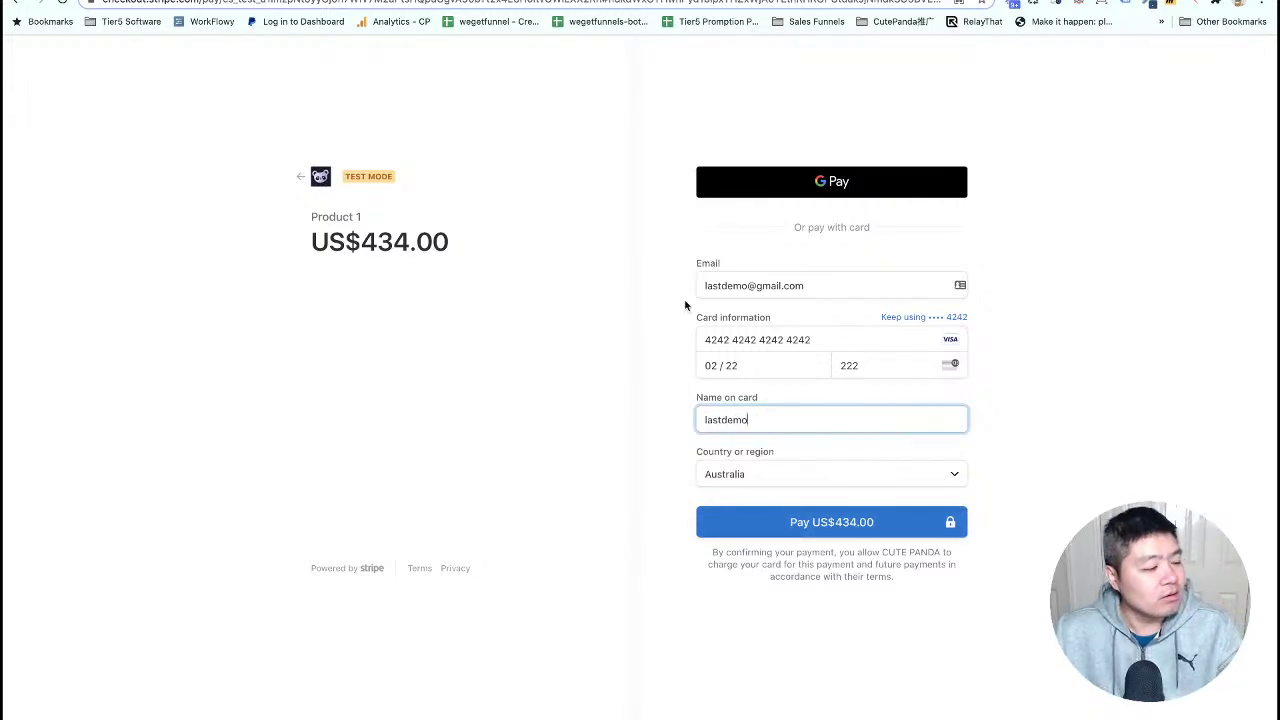
{"action": "left_click", "coordinate": [820, 522]}
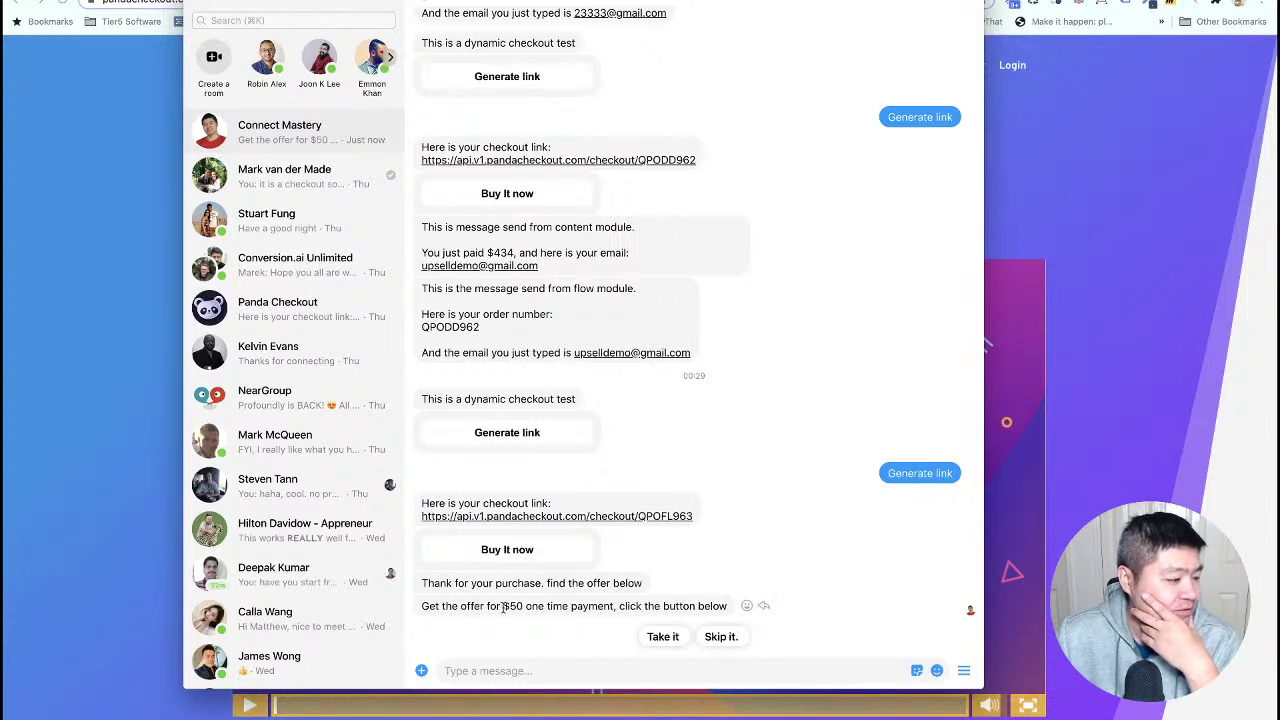
- After viewing the $50 offer, bring the Panda Checkout homepage in front of the chat
{"action": "left_click", "coordinate": [120, 415]}
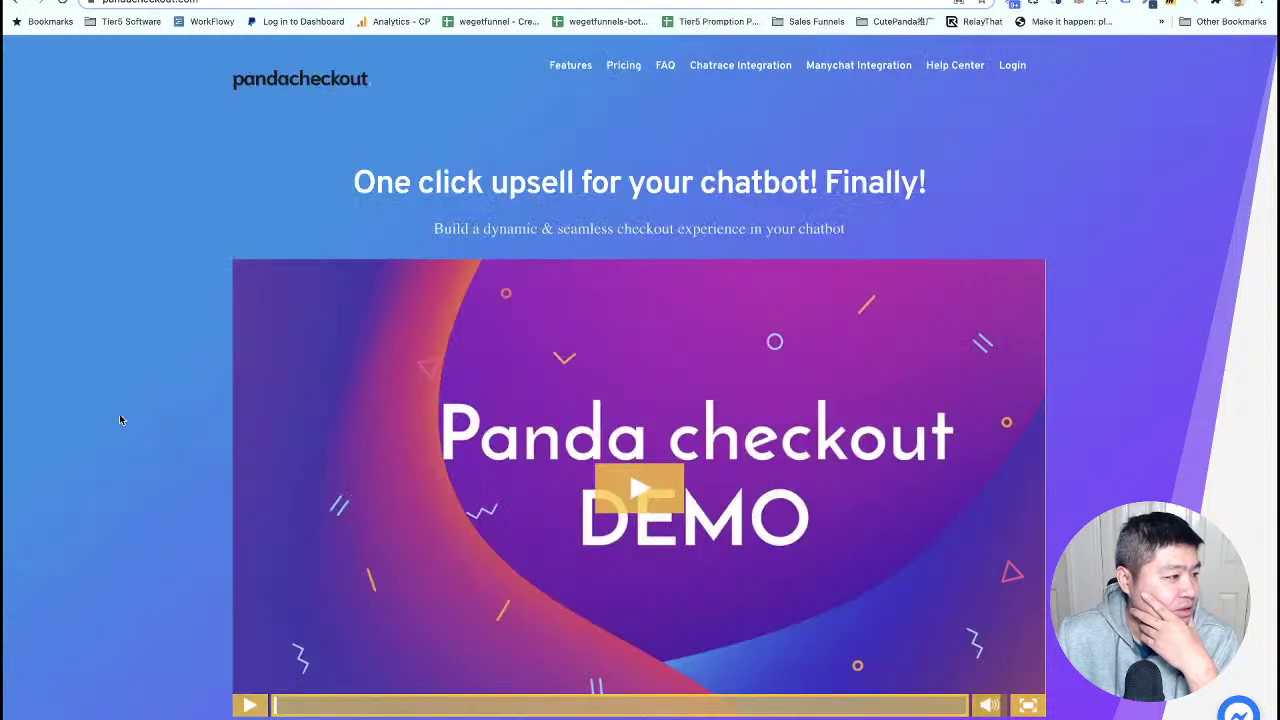
- Reload the Panda Checkout orders and expand the new completed $434.00 order to check its charge
{"action": "left_click", "coordinate": [190, 2]}
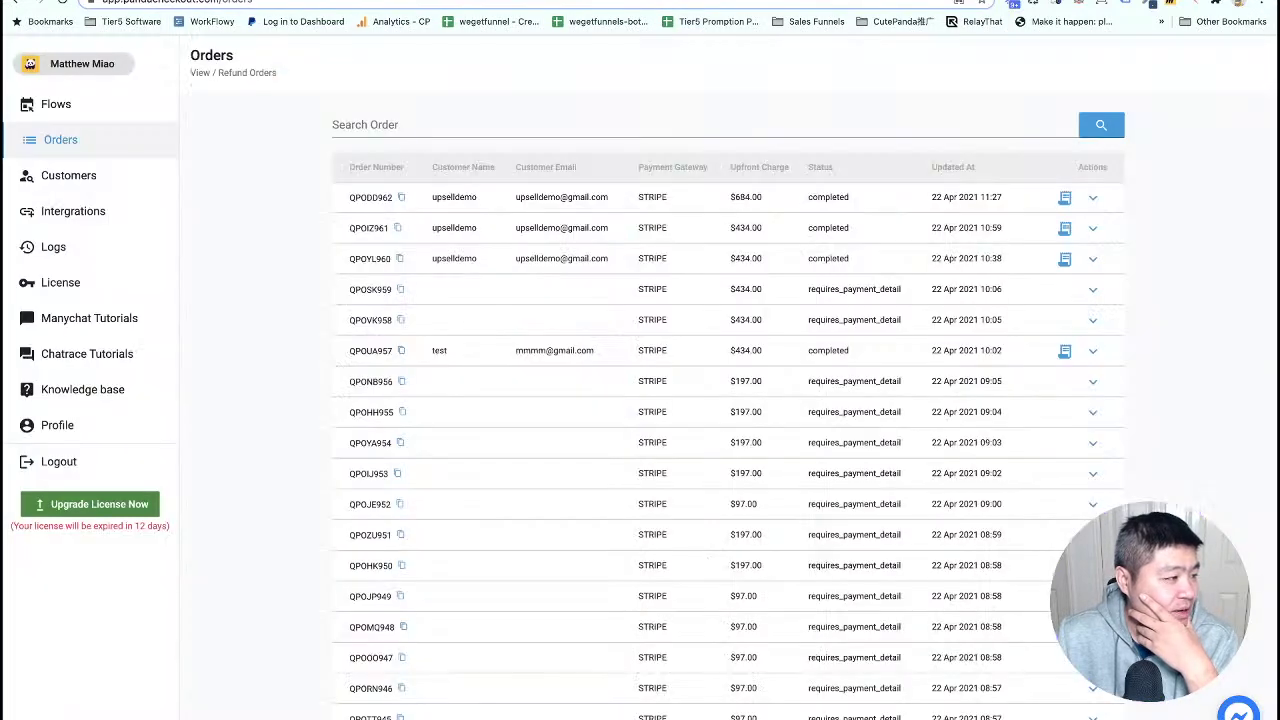
{"action": "right_click", "coordinate": [230, 138]}
{"action": "left_click", "coordinate": [262, 171]}
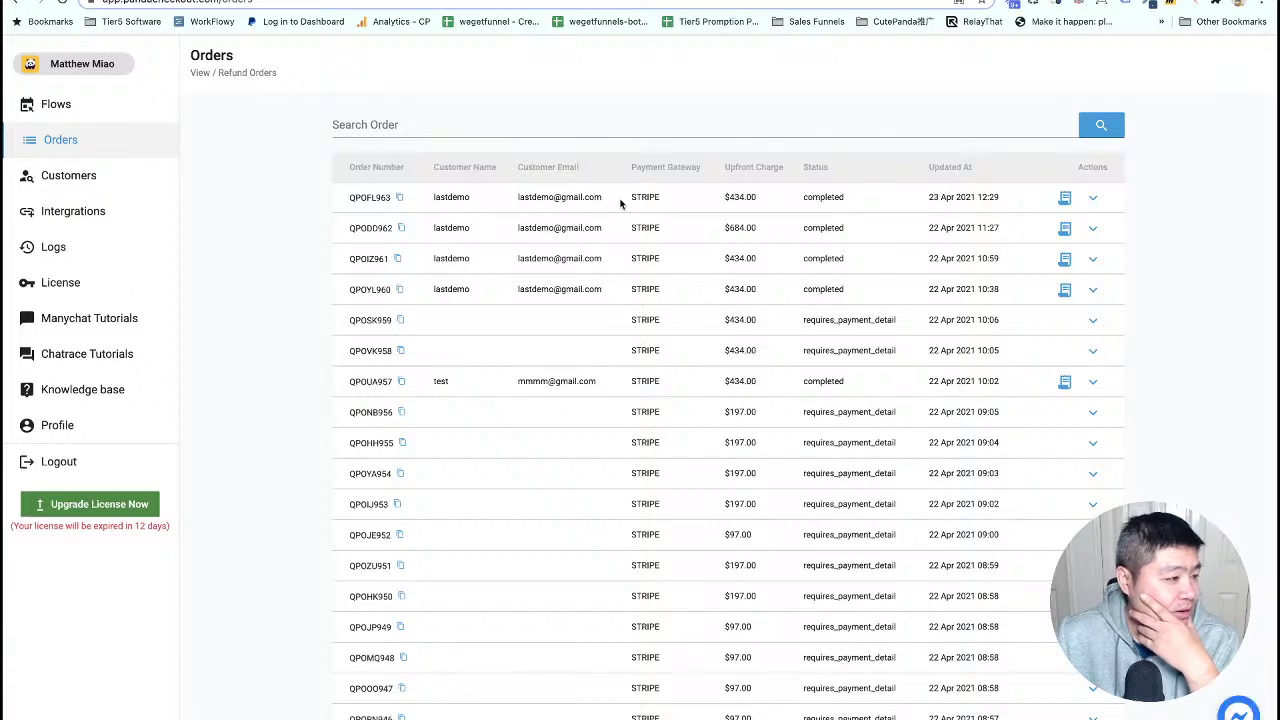
{"action": "left_click", "coordinate": [1092, 197]}
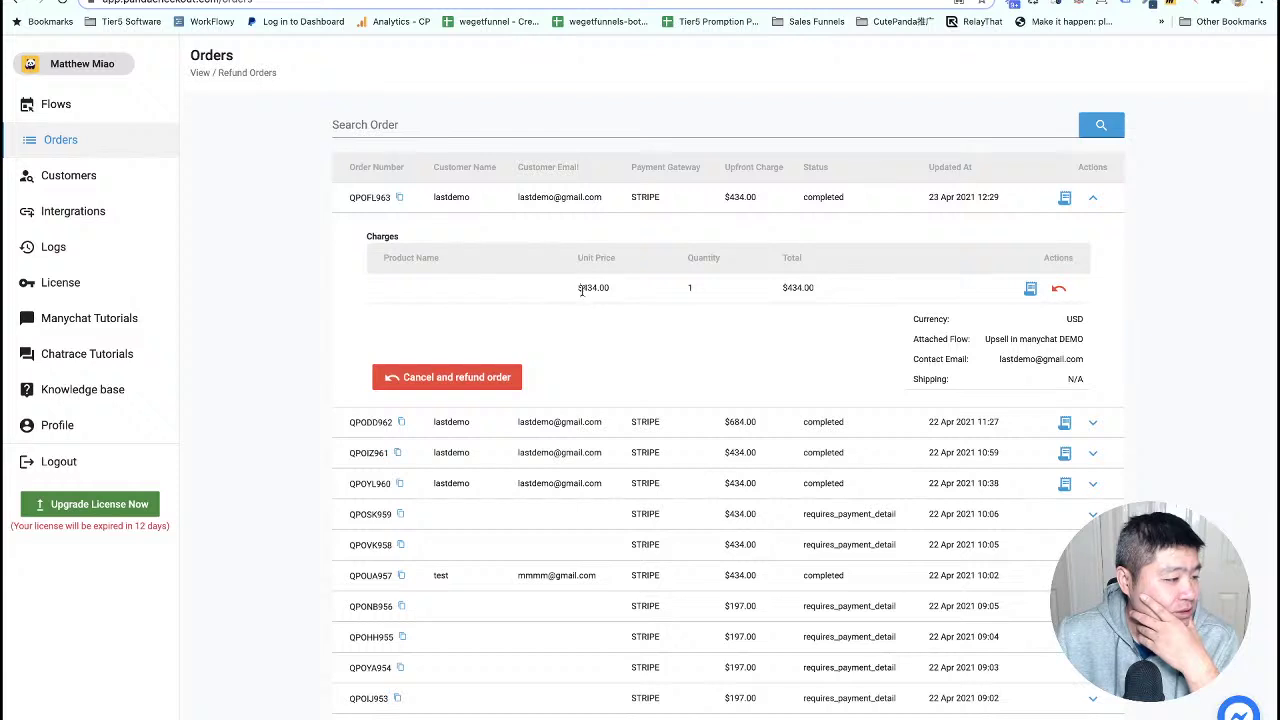
{"action": "left_click_drag", "start_coordinate": [580, 287], "coordinate": [613, 289]}
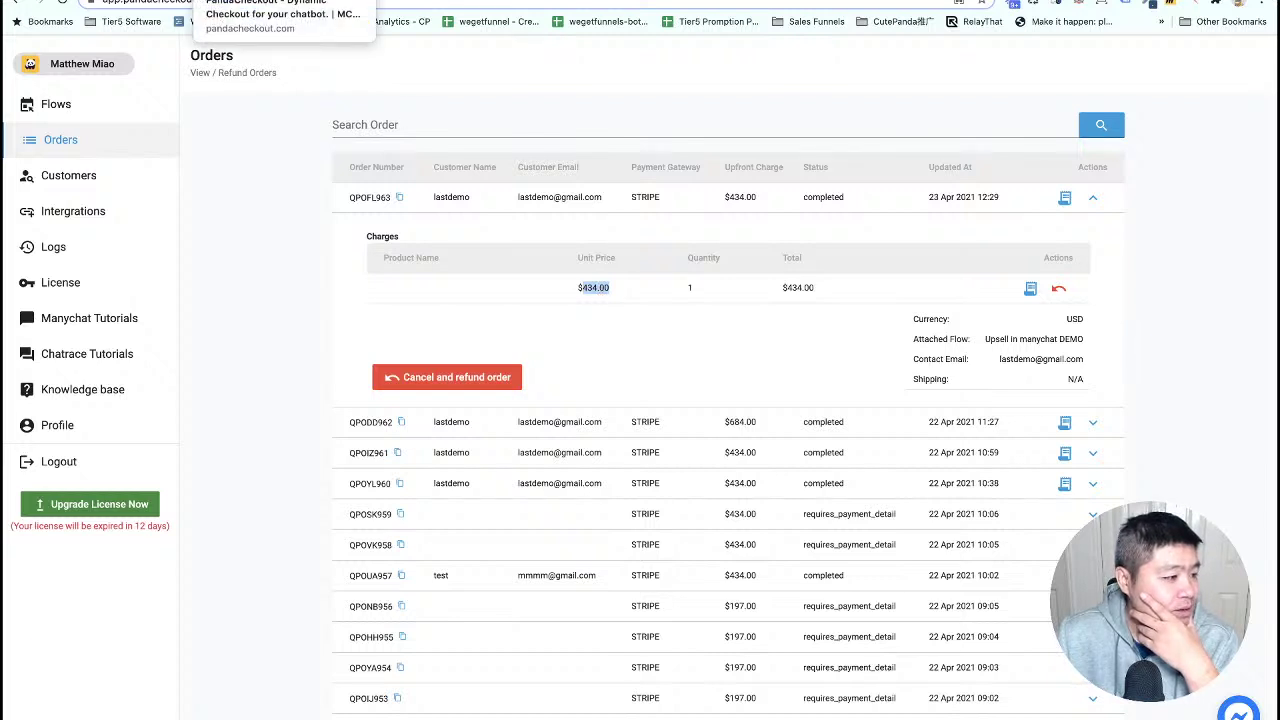
{"action": "left_click", "coordinate": [255, 0]}
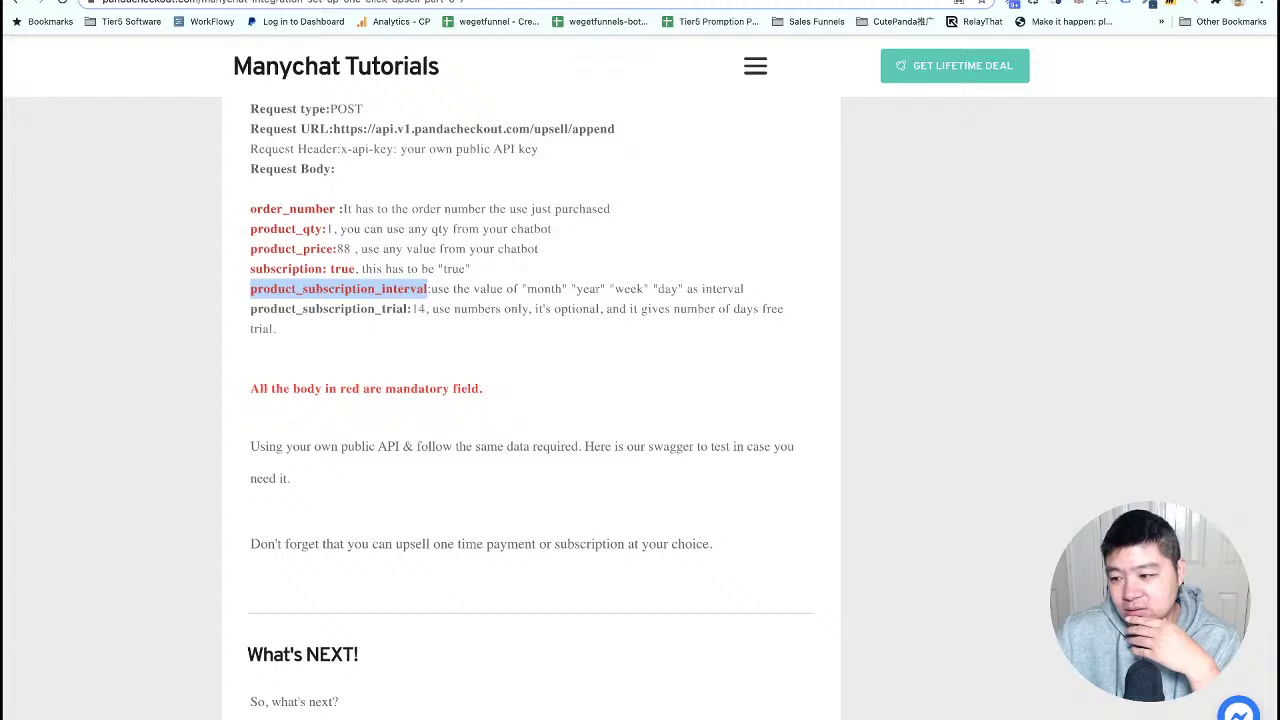
- Accept the $50 one-time upsell in Messenger with the 'Take it' reply
{"action": "key", "text": "super+Tab"}
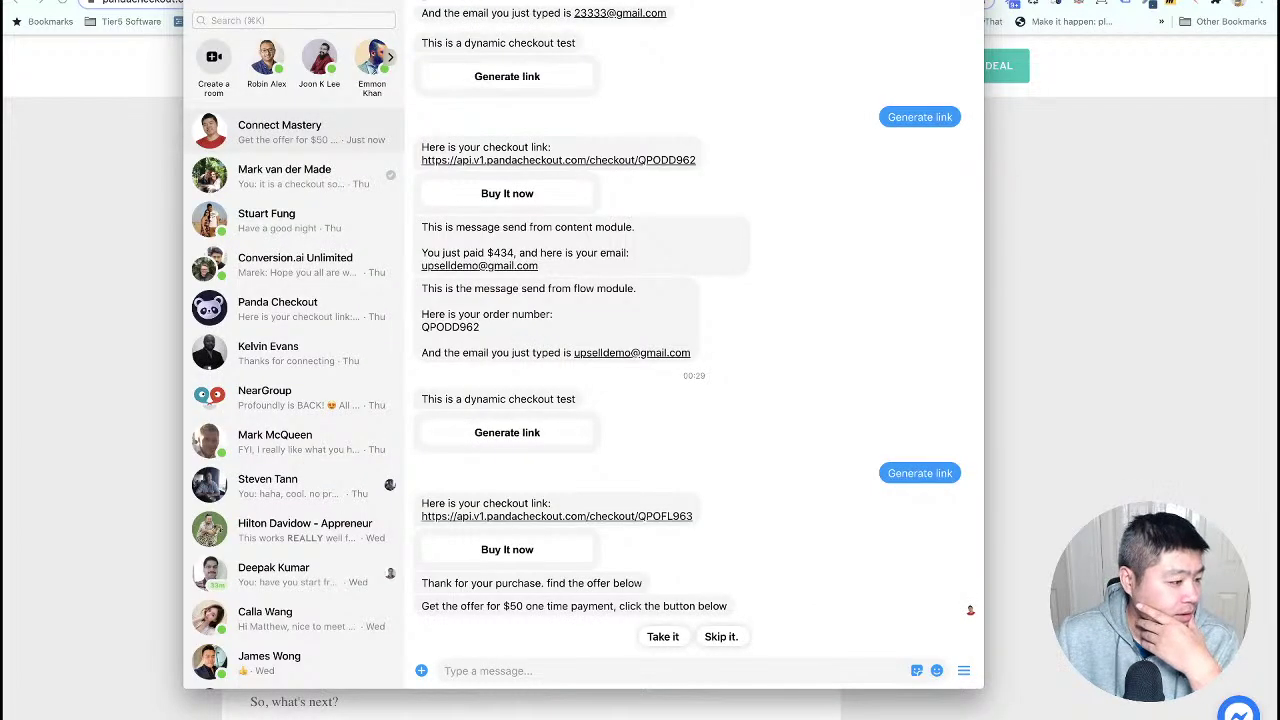
{"action": "left_click", "coordinate": [662, 637]}
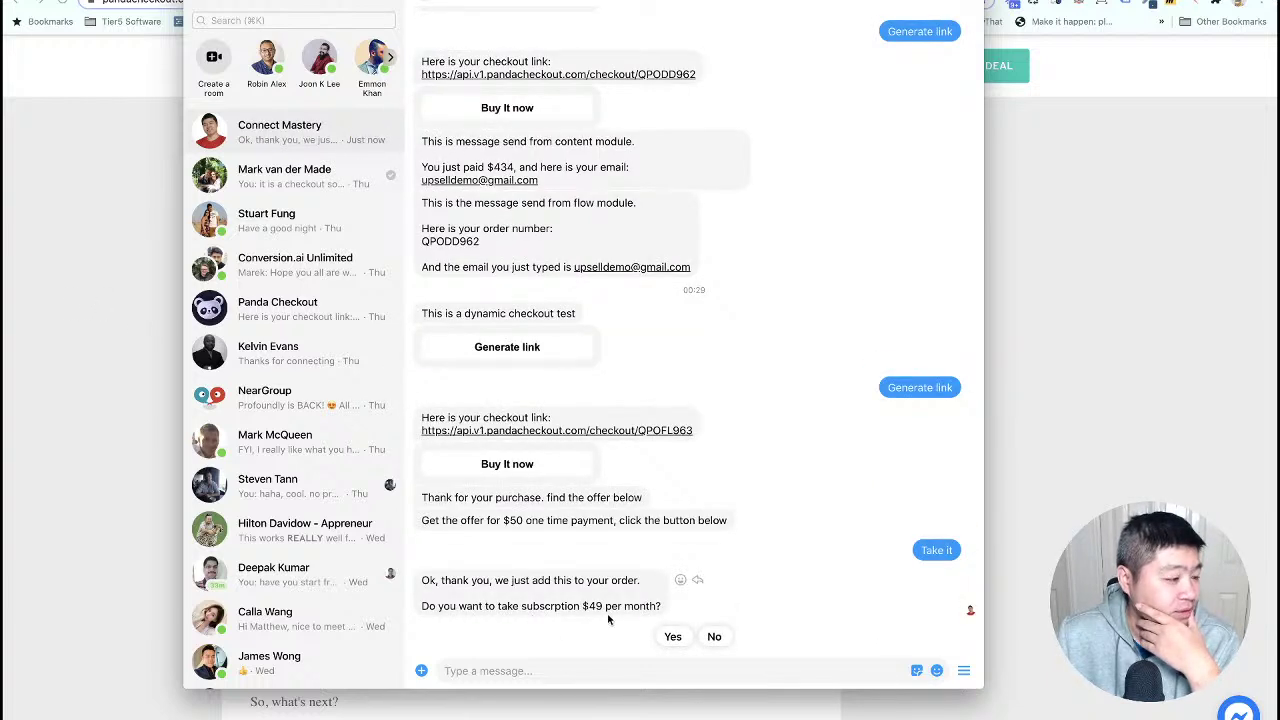
{"action": "left_click", "coordinate": [80, 396]}
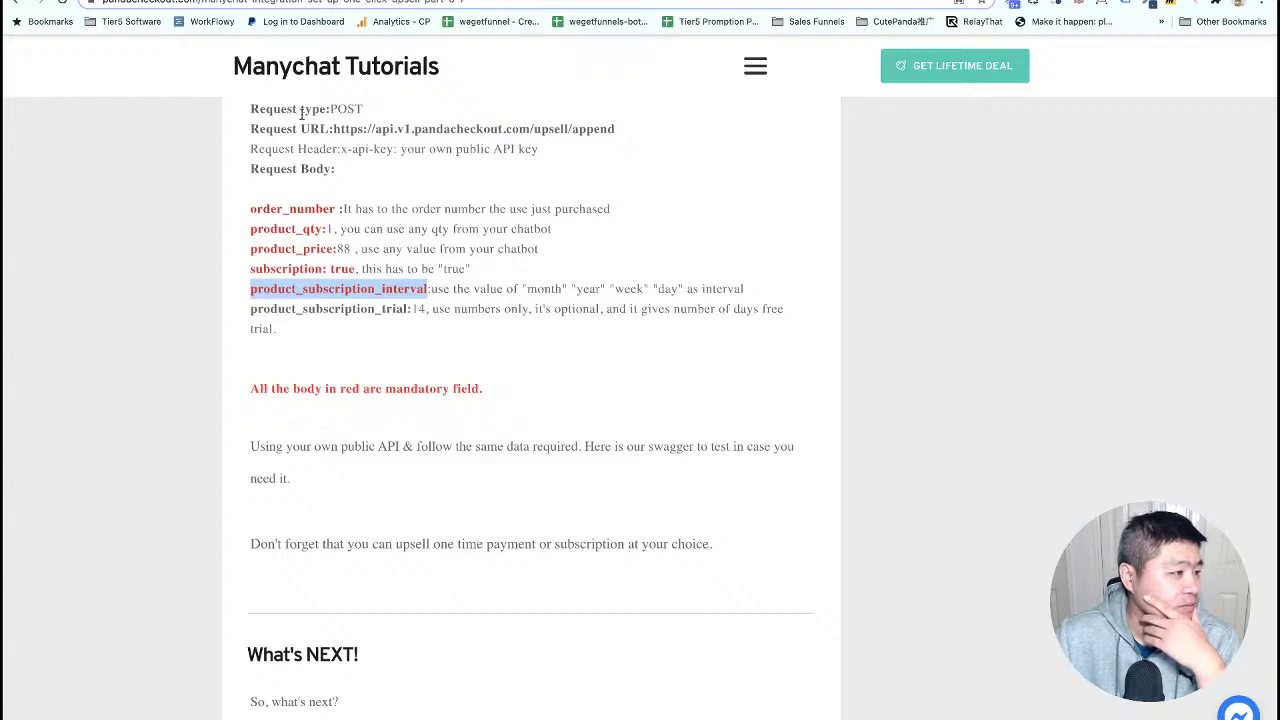
{"action": "key", "text": "ctrl+Tab"}
{"action": "right_click", "coordinate": [216, 170]}
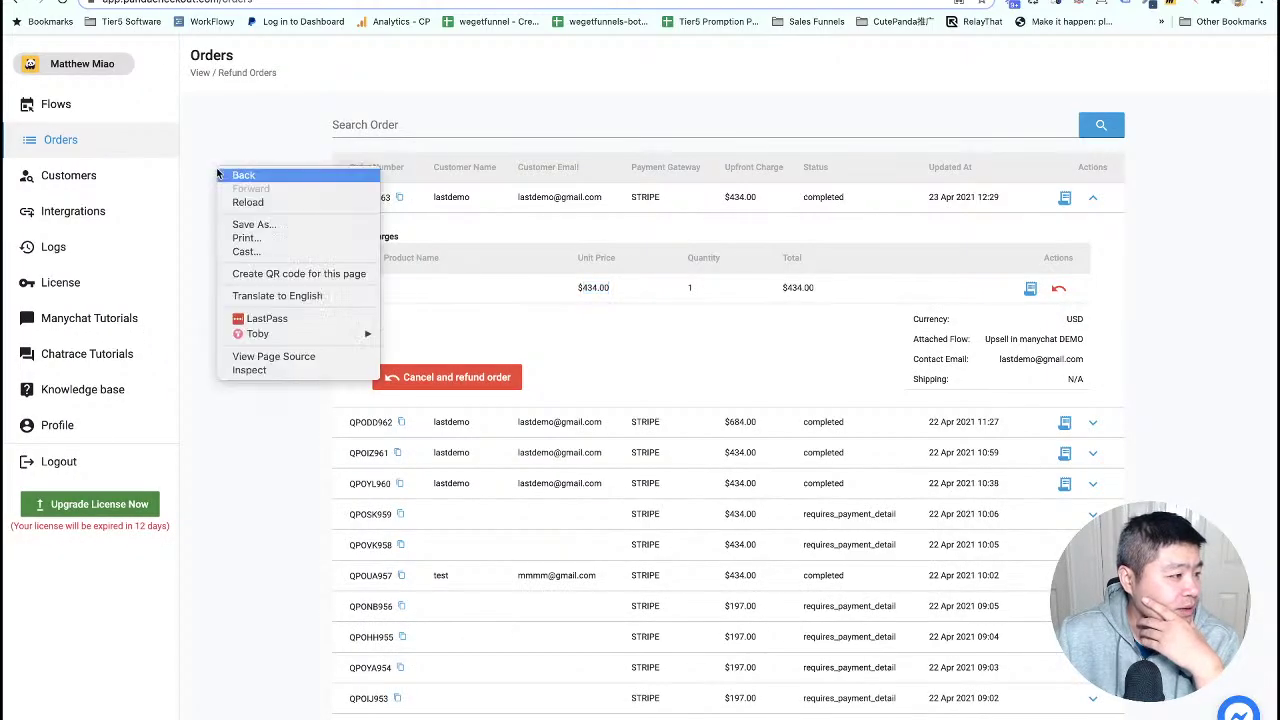
- Reload the orders and verify the top order totals $484.00 with the $434 and $50 charges
{"action": "left_click", "coordinate": [258, 202]}
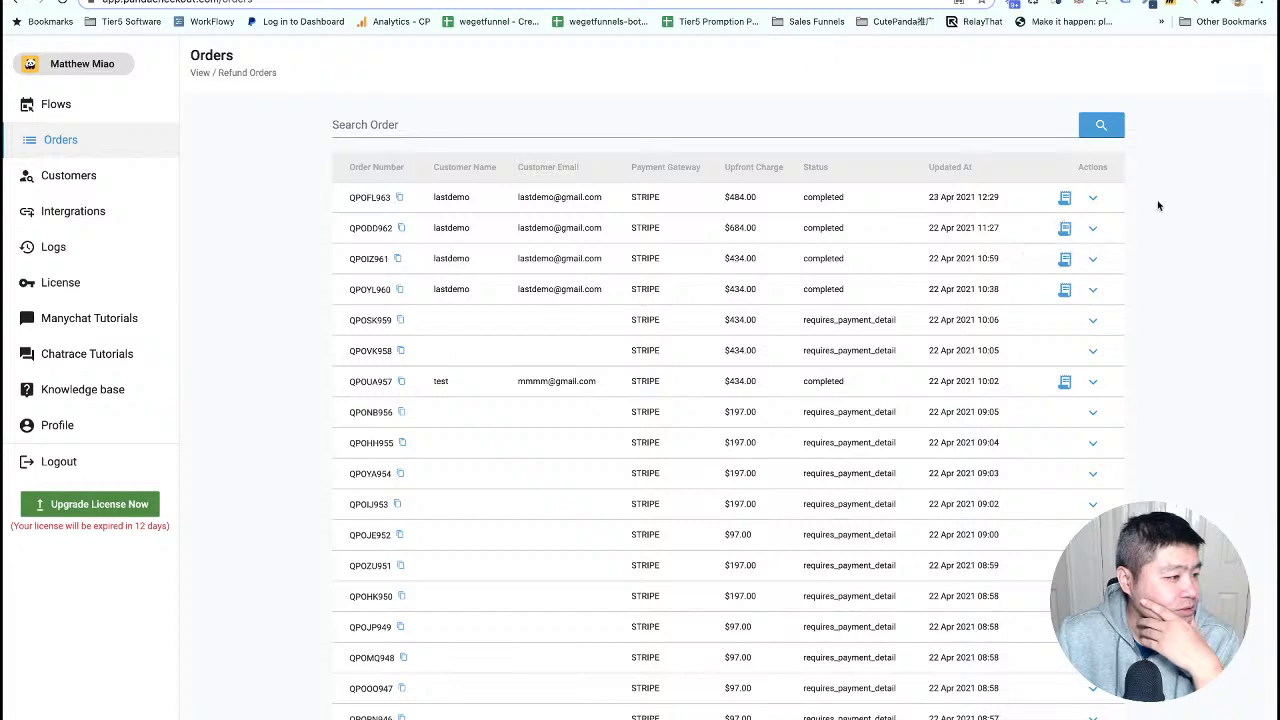
{"action": "left_click", "coordinate": [1093, 198]}
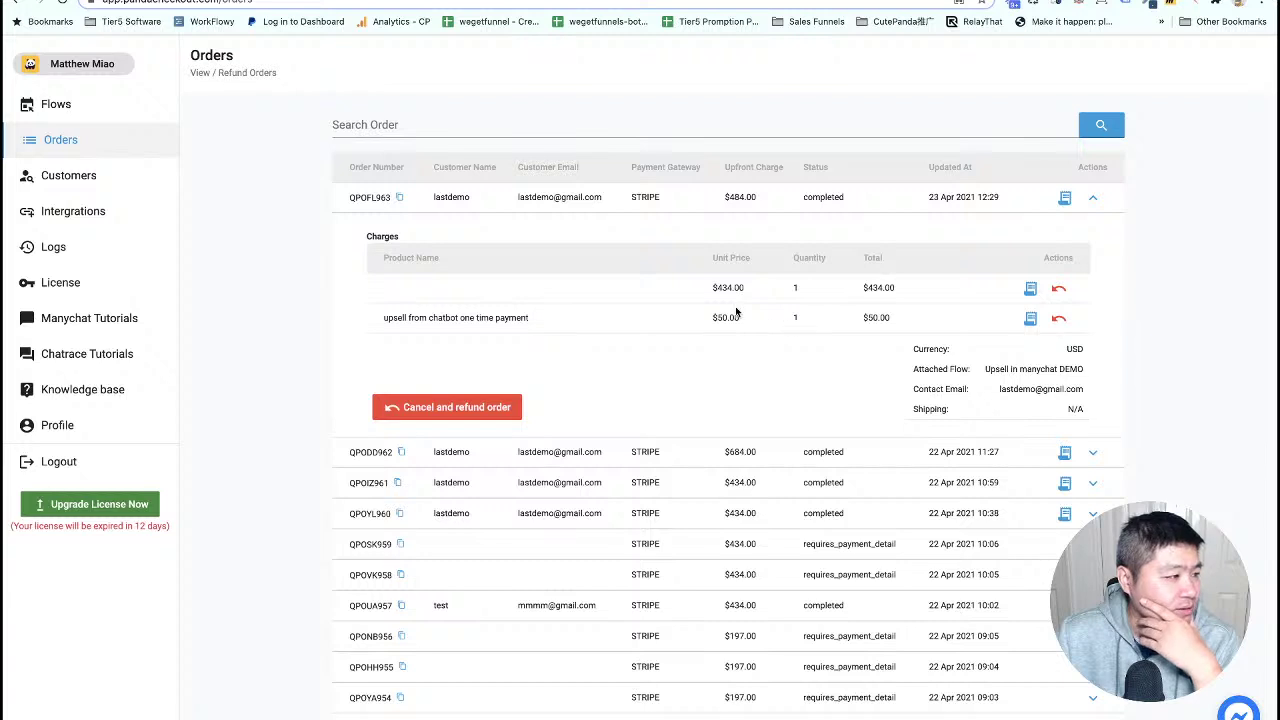
{"action": "key", "text": "ctrl+Tab"}
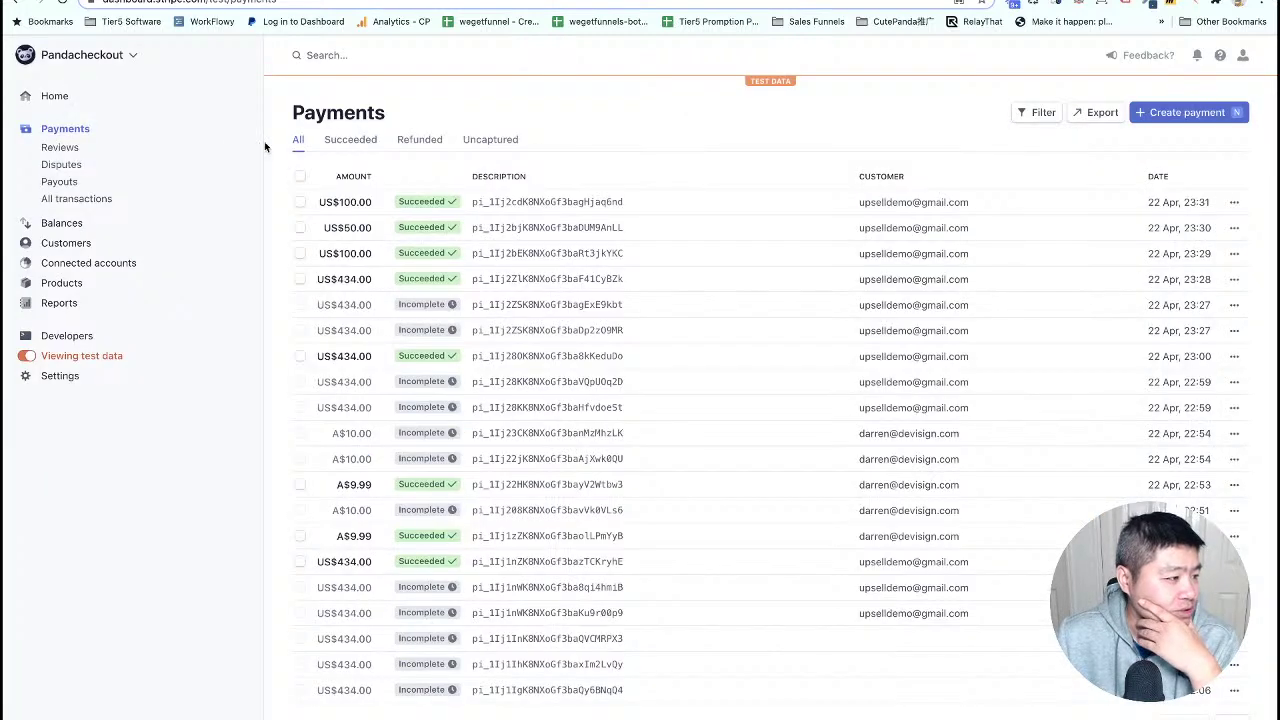
- Reload Stripe Payments to show the new succeeded US$434.00 and US$50.00 charges
{"action": "right_click", "coordinate": [452, 88]}
{"action": "left_click", "coordinate": [484, 119]}
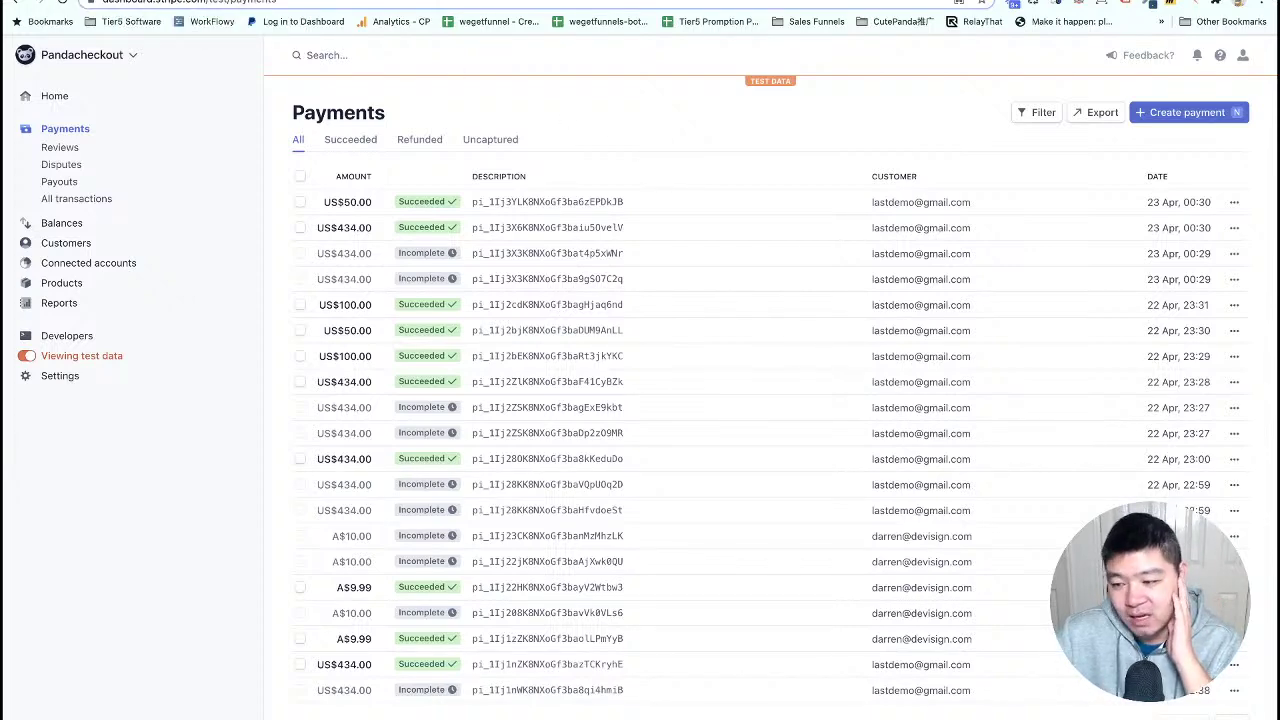
{"action": "key", "text": "super+Tab"}
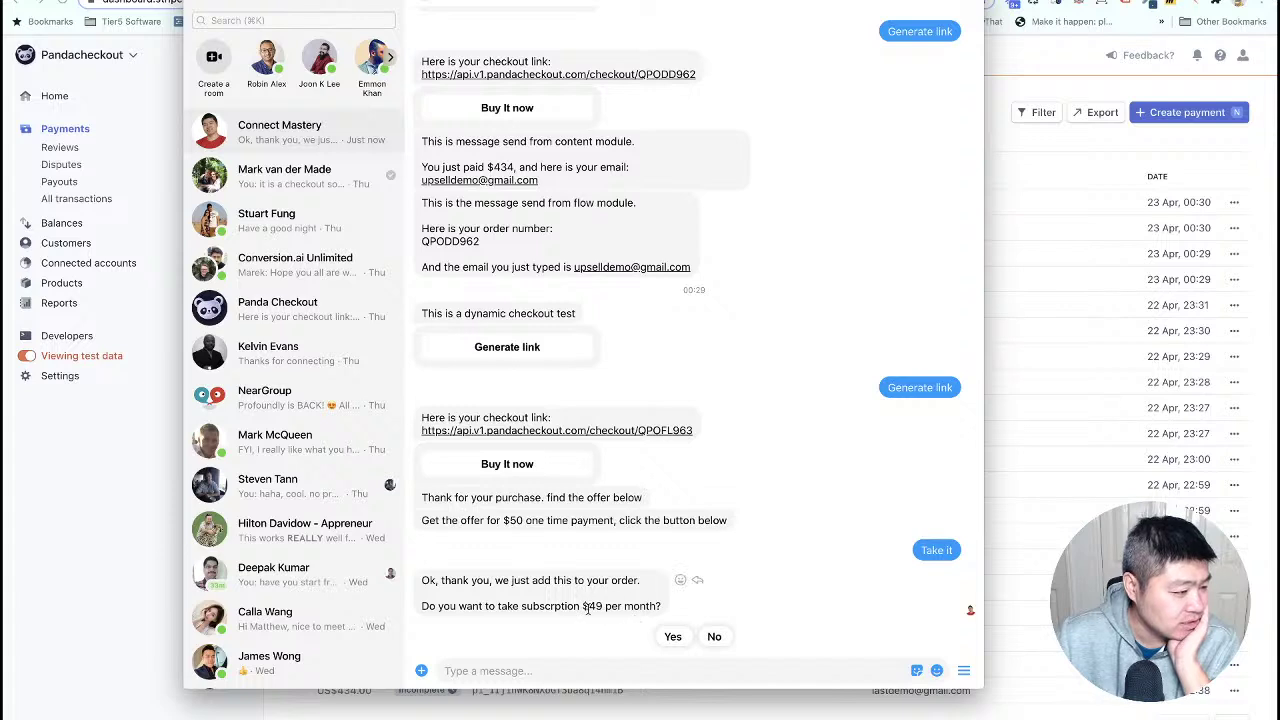
- Reply 'Yes' to the $49 per month subscription offer and close the chat
{"action": "left_click", "coordinate": [675, 637]}
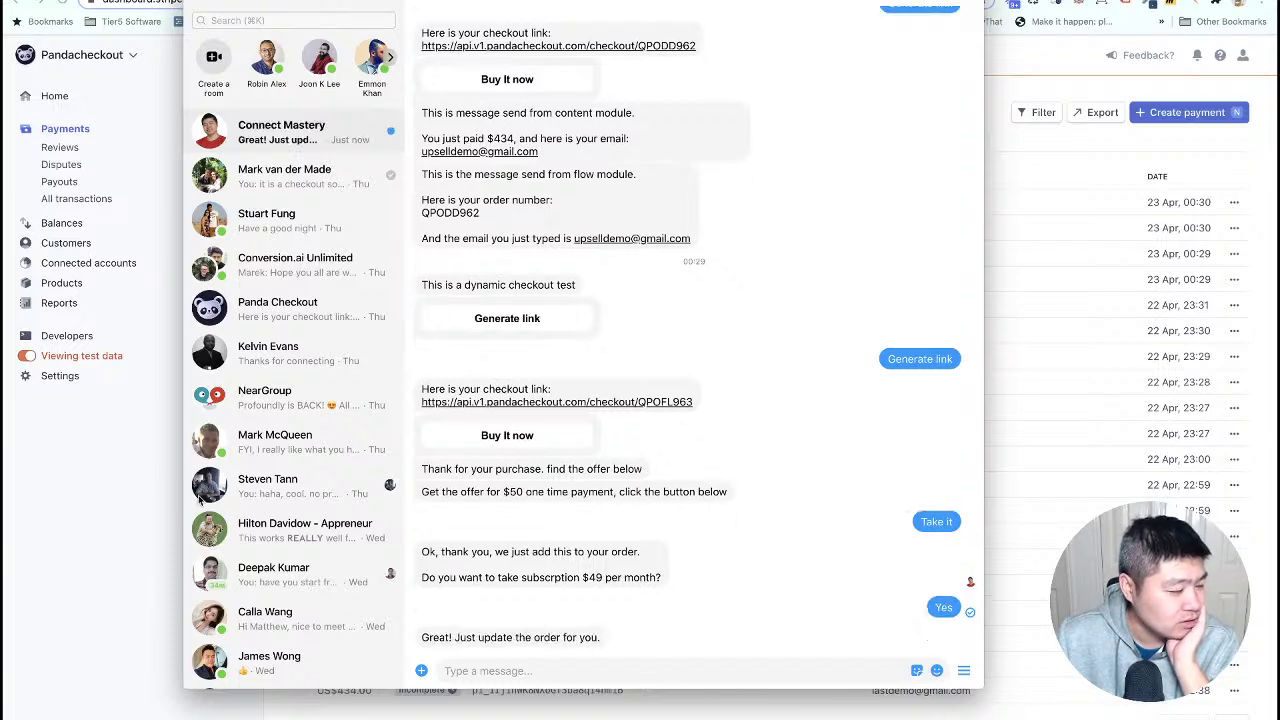
{"action": "left_click", "coordinate": [94, 461]}
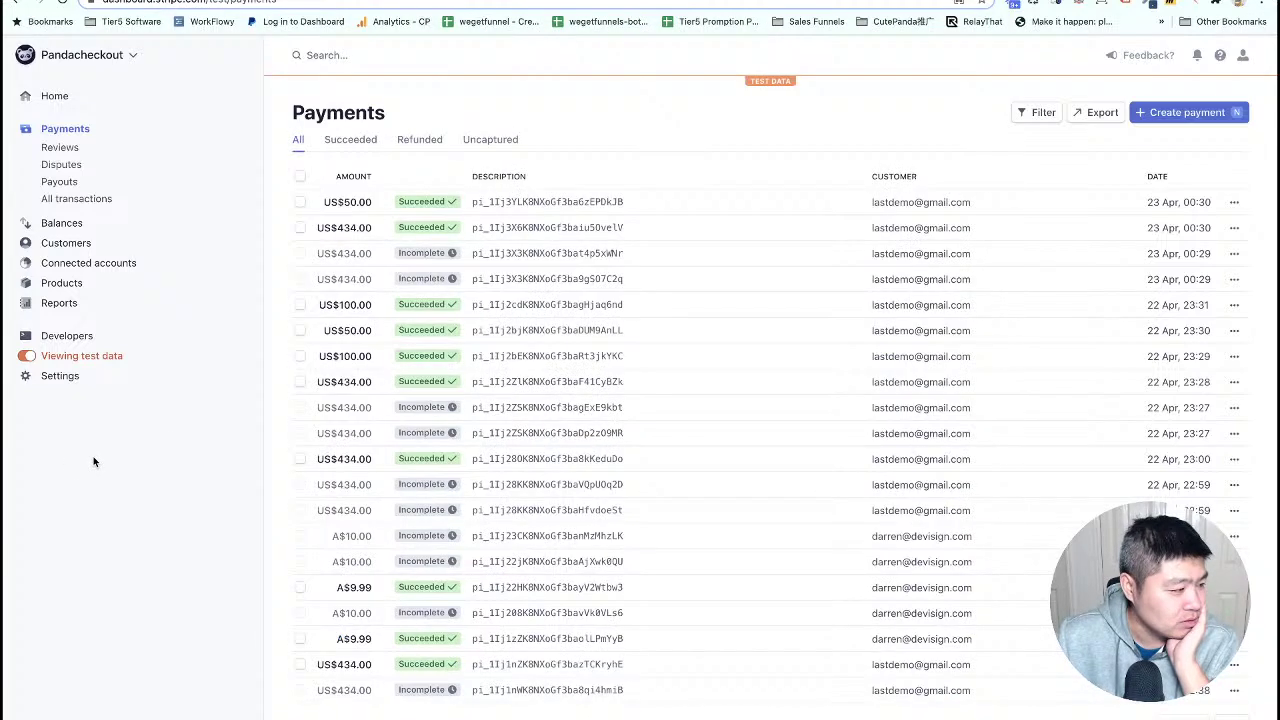
- Reload Stripe Payments for the US$49.00 charge and open the new monthly subscription's details
{"action": "right_click", "coordinate": [142, 423]}
{"action": "left_click", "coordinate": [181, 461]}
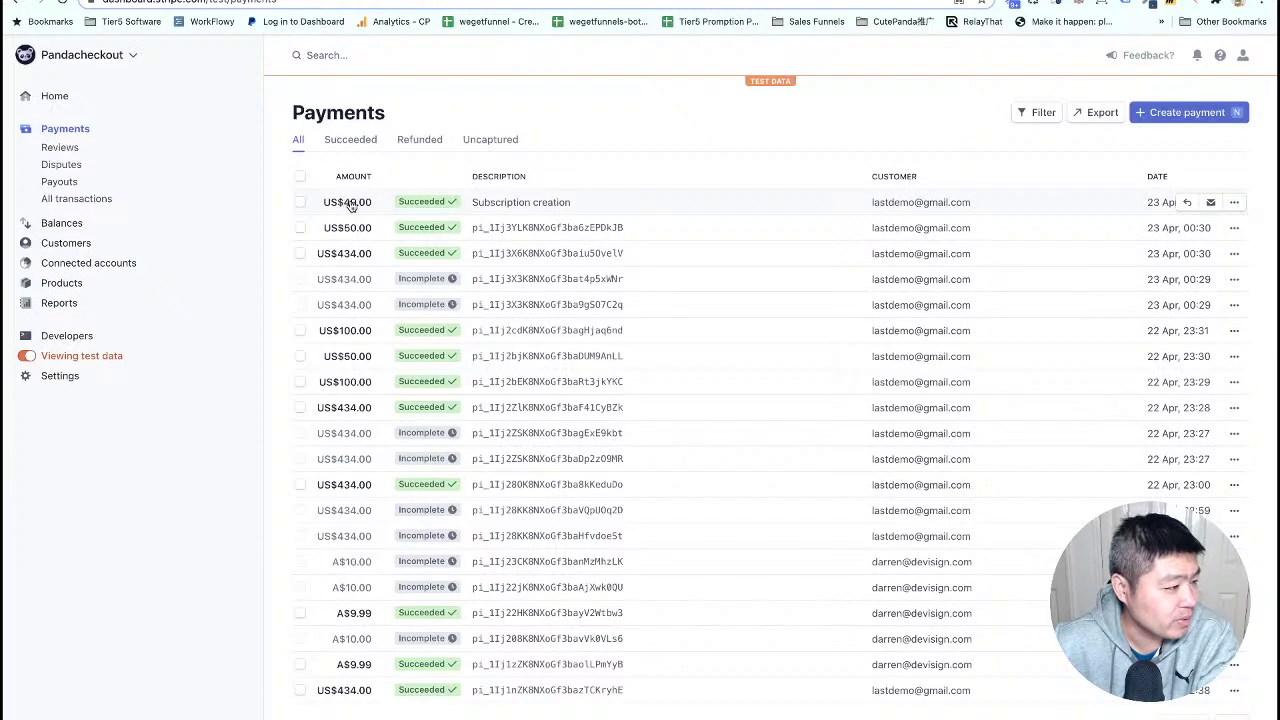
{"action": "mouse_move", "coordinate": [415, 212]}
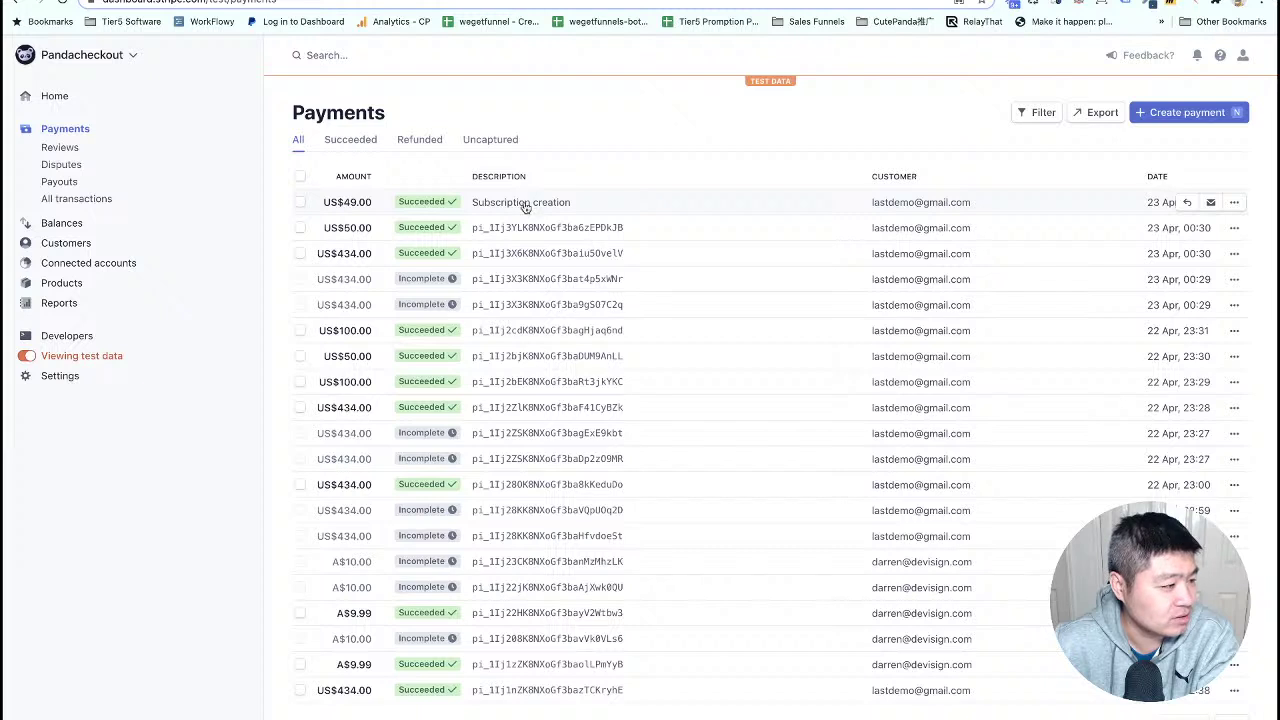
{"action": "left_click", "coordinate": [64, 244]}
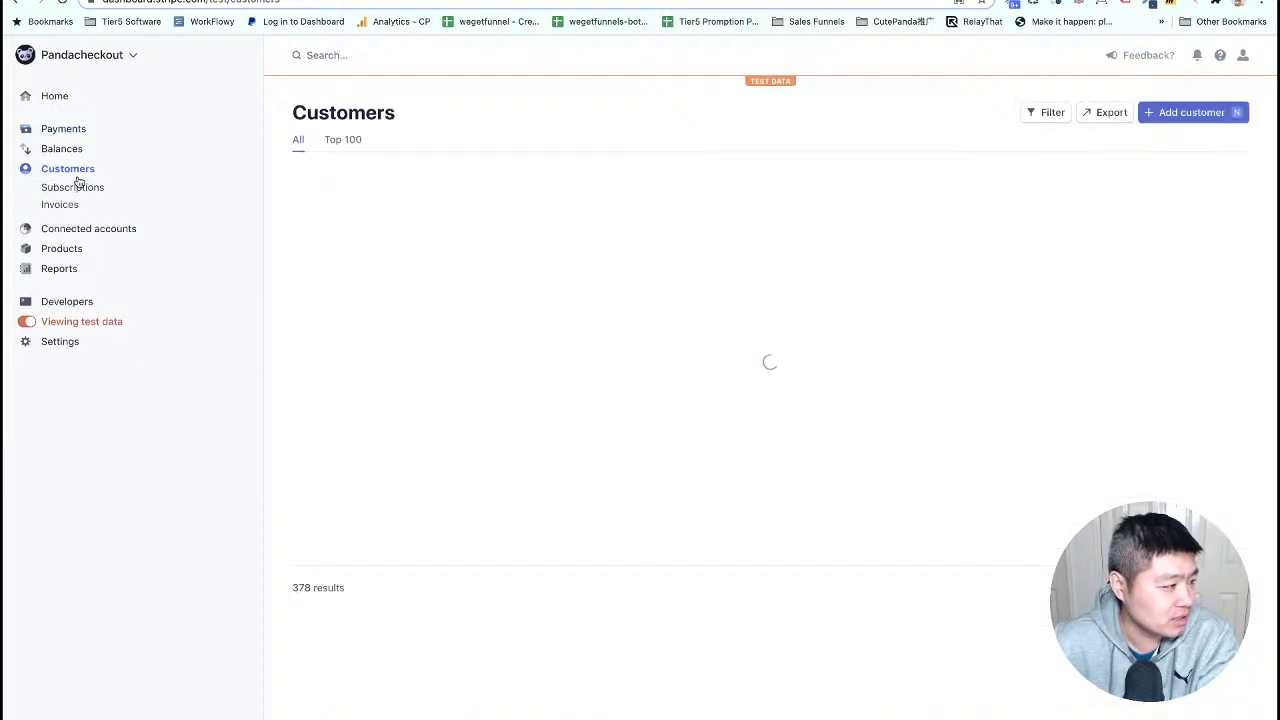
{"action": "left_click", "coordinate": [80, 188]}
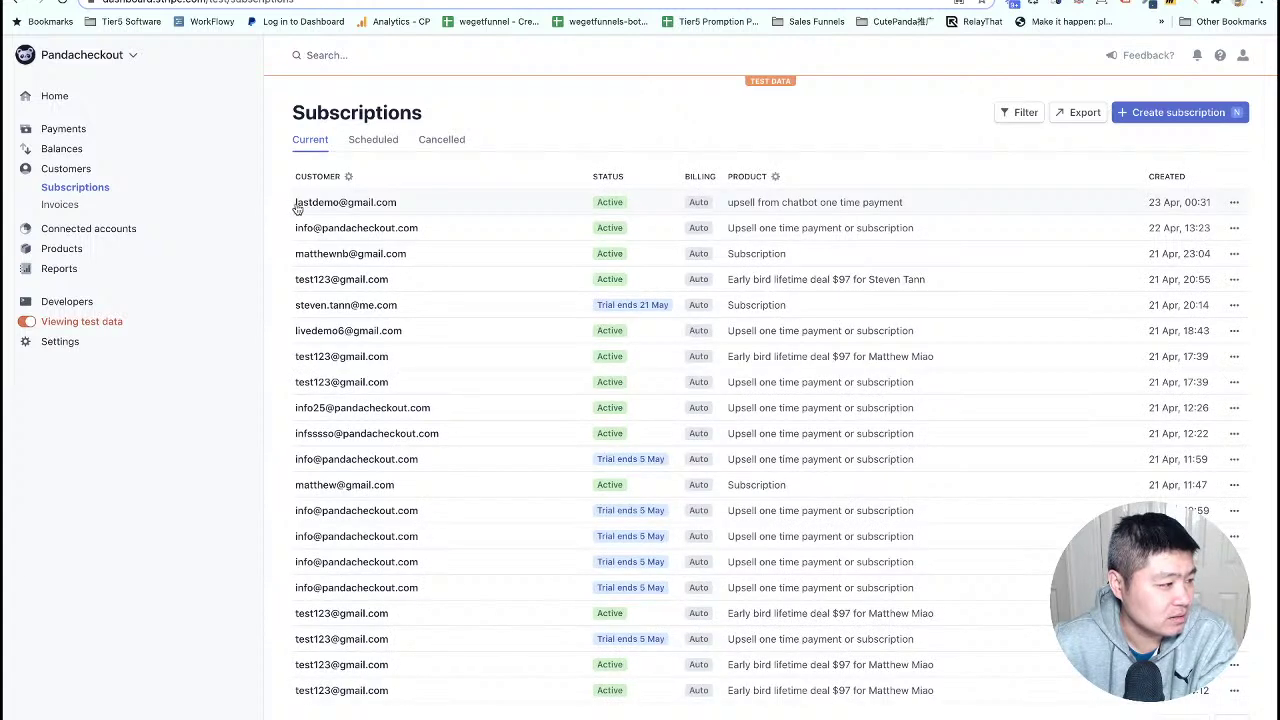
{"action": "left_click", "coordinate": [609, 204]}
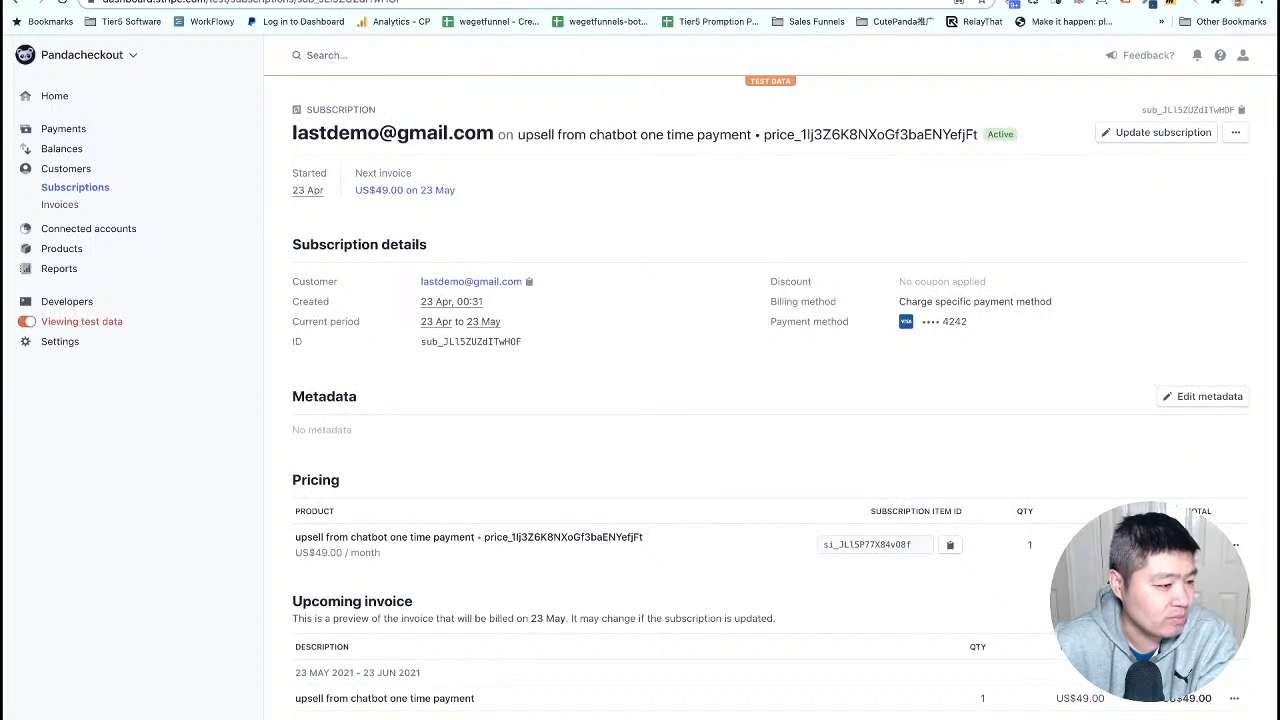
{"action": "key", "text": "ctrl+Tab"}
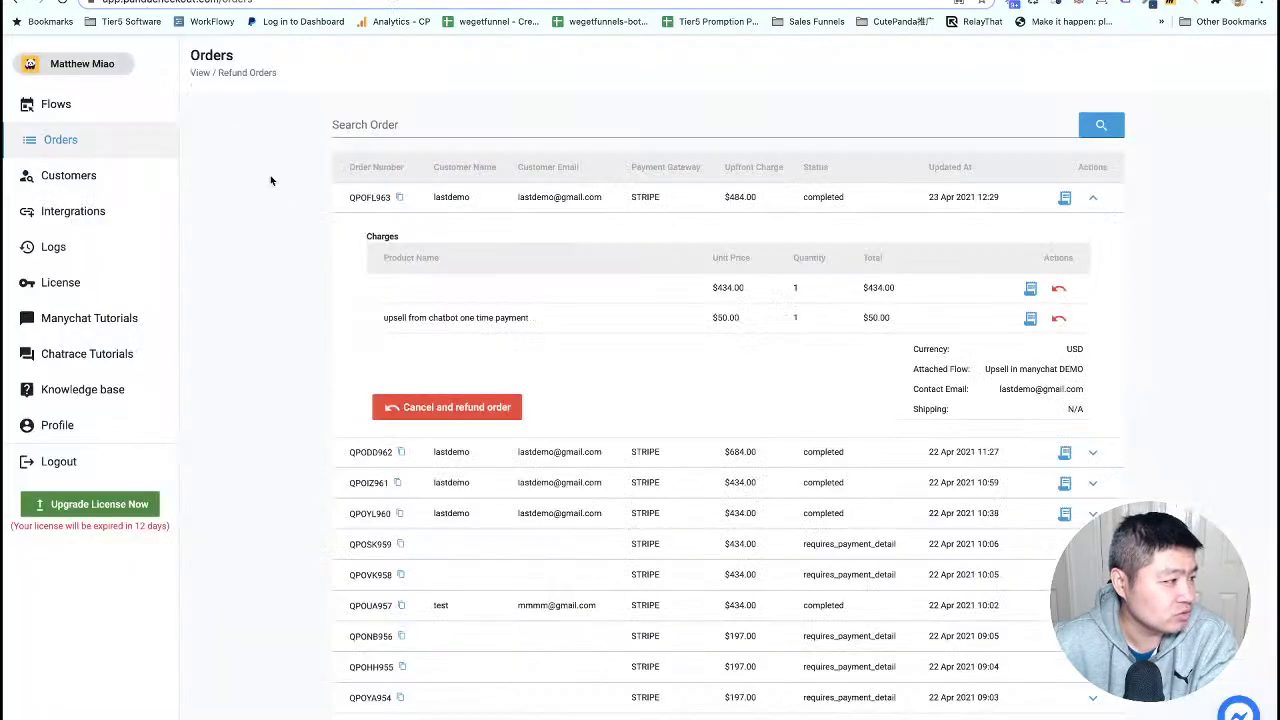
- Reload orders and expand the $484.00 order to show its $49.00 per month subscription entry
{"action": "right_click", "coordinate": [222, 160]}
{"action": "left_click", "coordinate": [267, 194]}
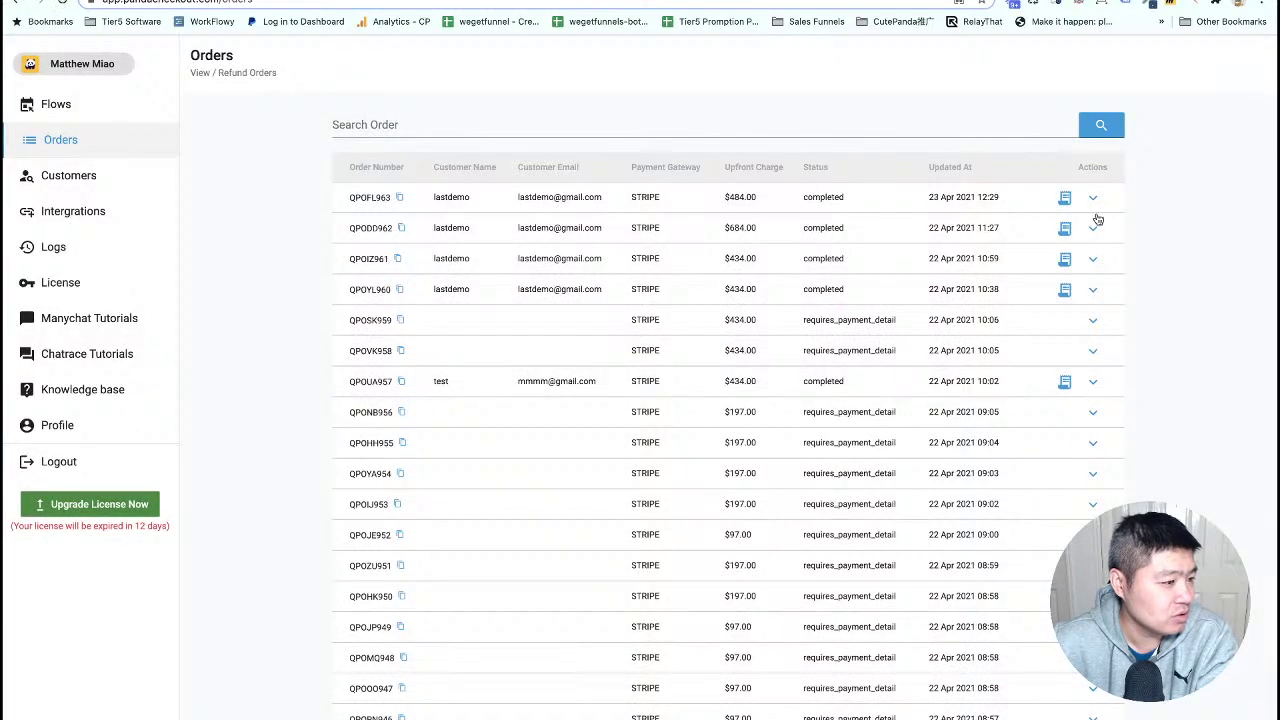
{"action": "left_click", "coordinate": [1094, 201]}
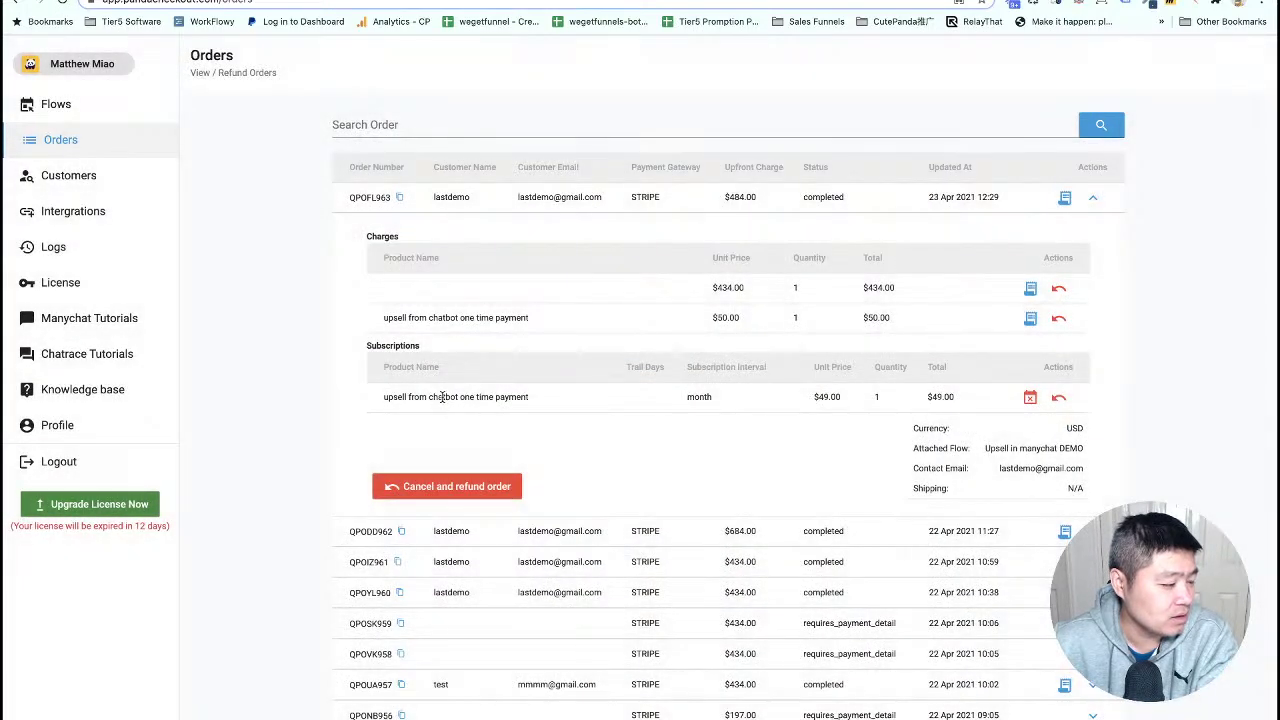
{"action": "triple_click", "coordinate": [443, 397]}
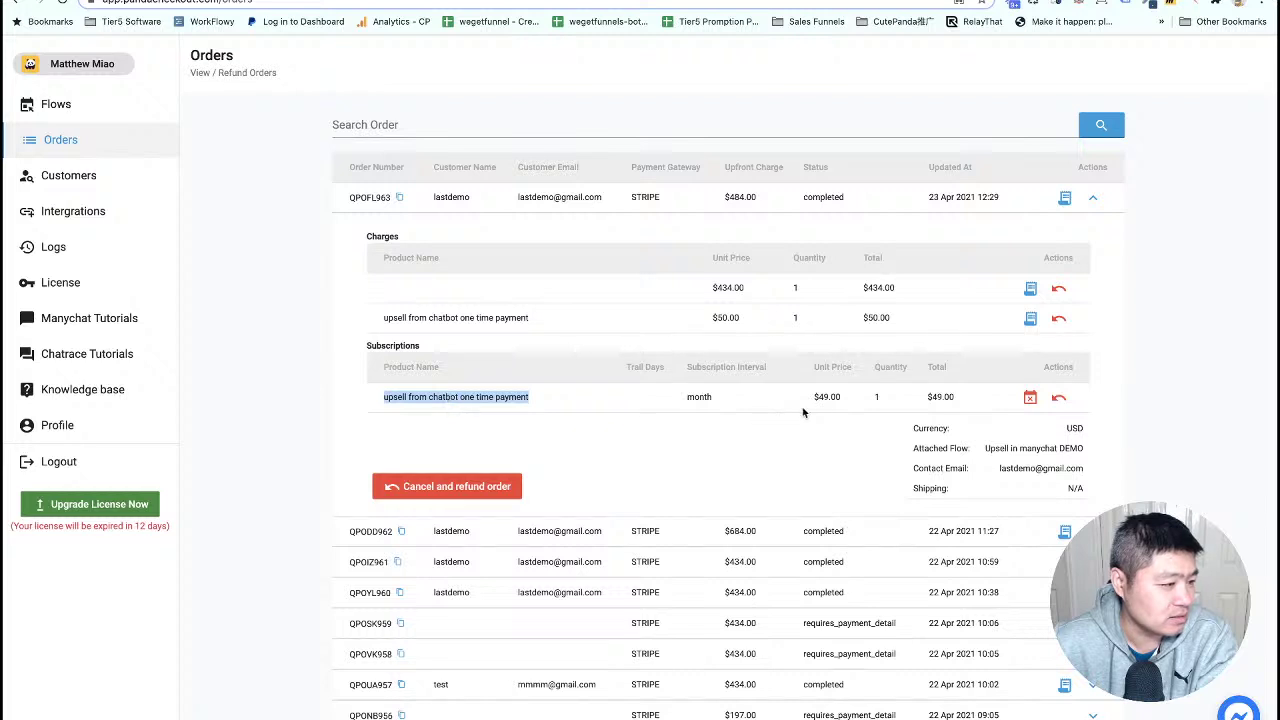